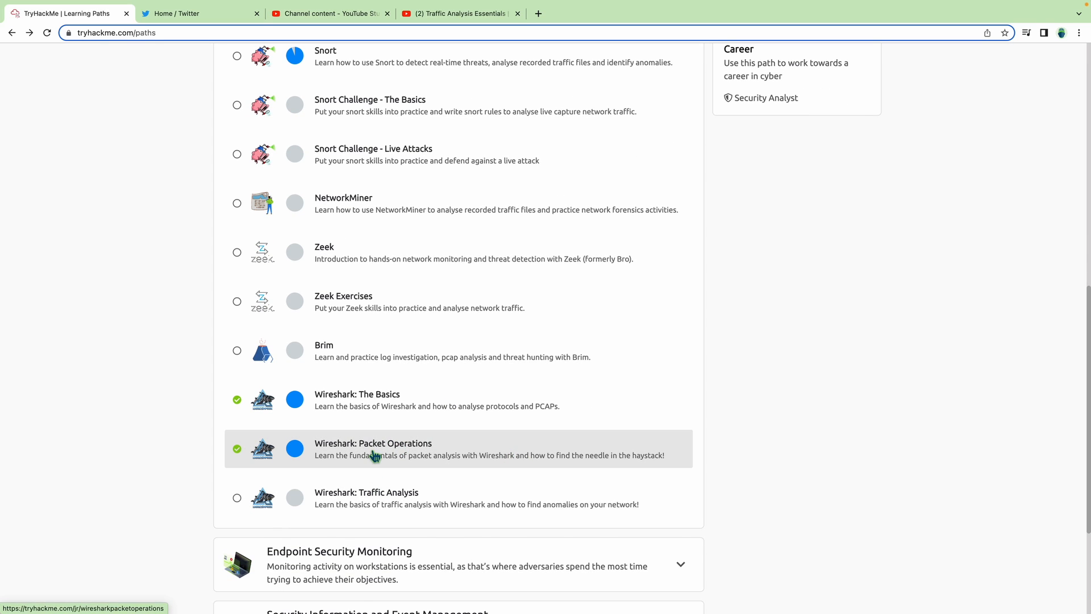
Step: Open the Wireshark: Packet Operations room and start its virtual machine
click(373, 452)
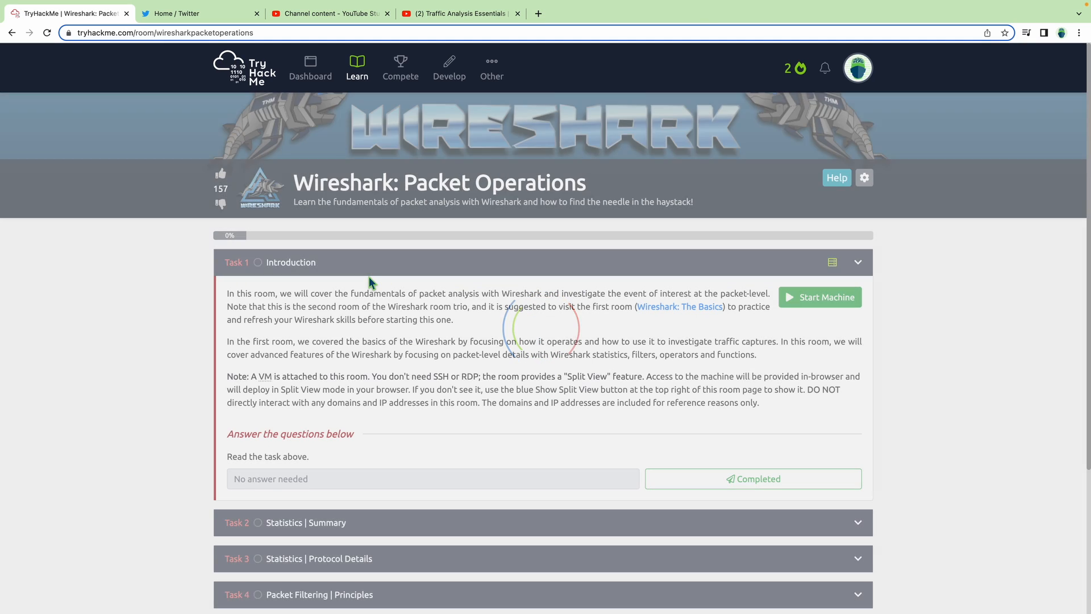
scroll(369, 278, down, 5)
scroll(370, 277, up, 3)
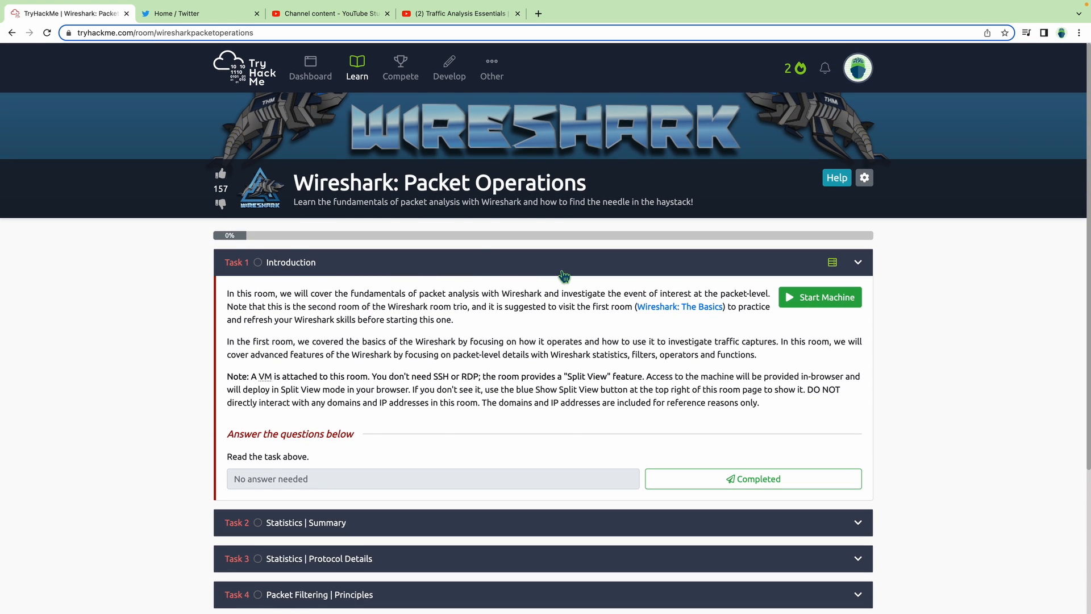
mouse_move(625, 1)
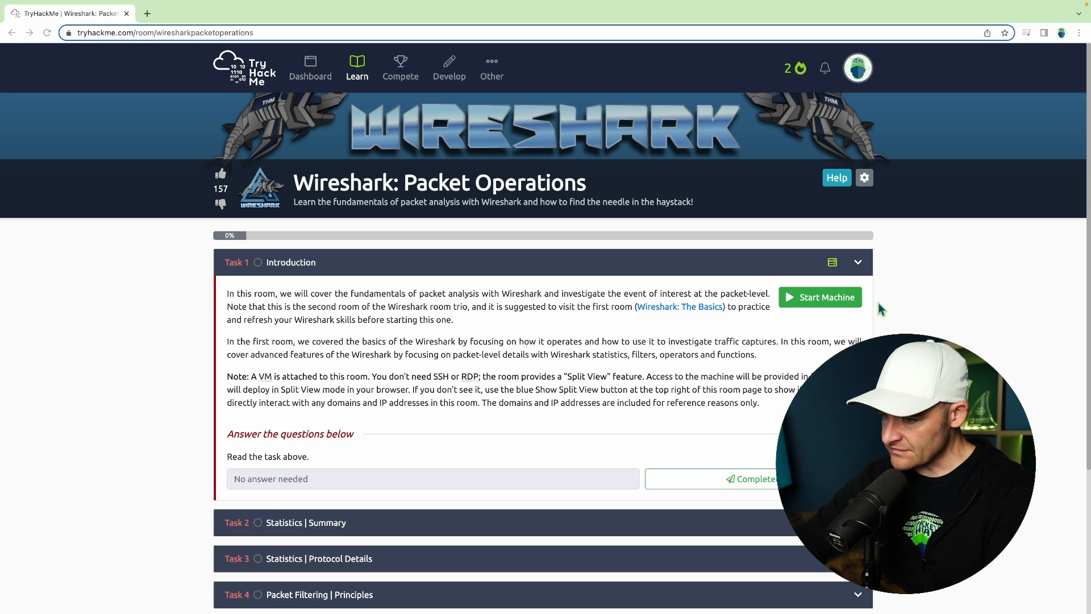
click(797, 298)
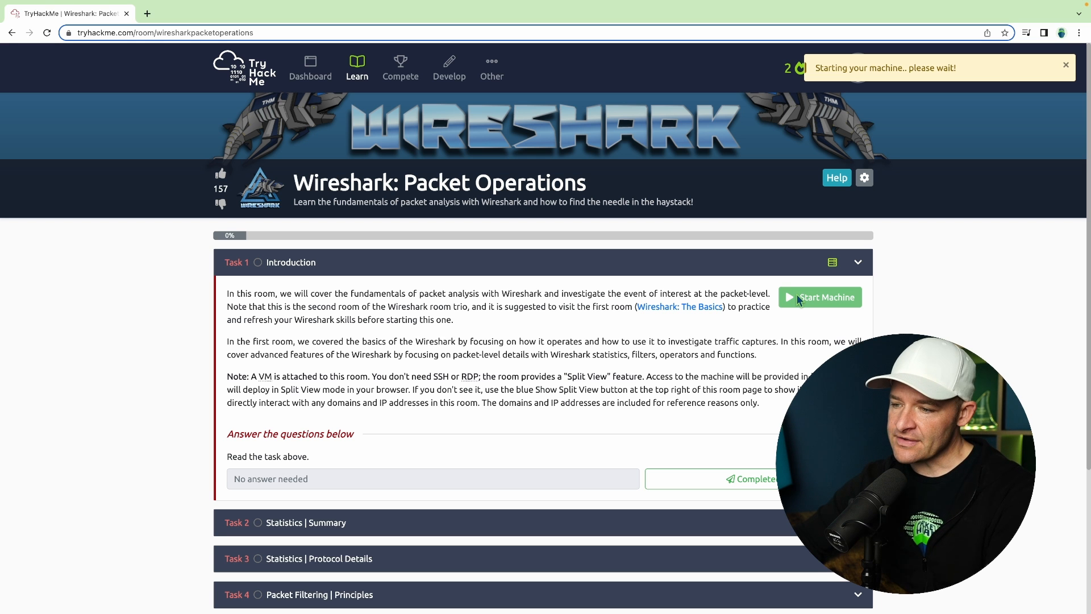
Step: Read the Task 1 introduction and mark the task as completed
drag(434, 321, 227, 292)
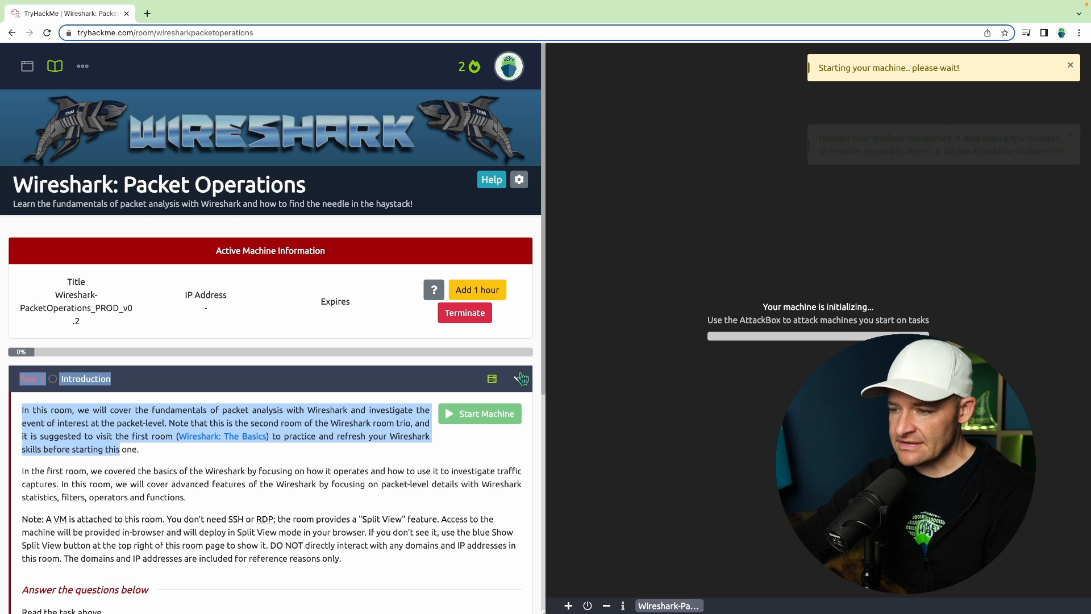
scroll(308, 430, down, 4)
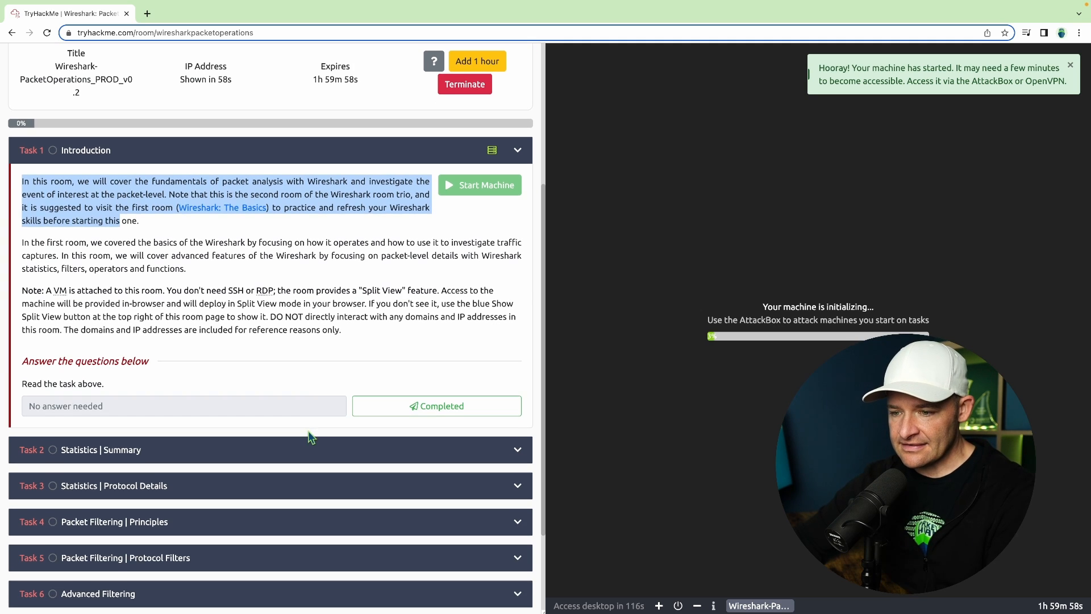
click(325, 366)
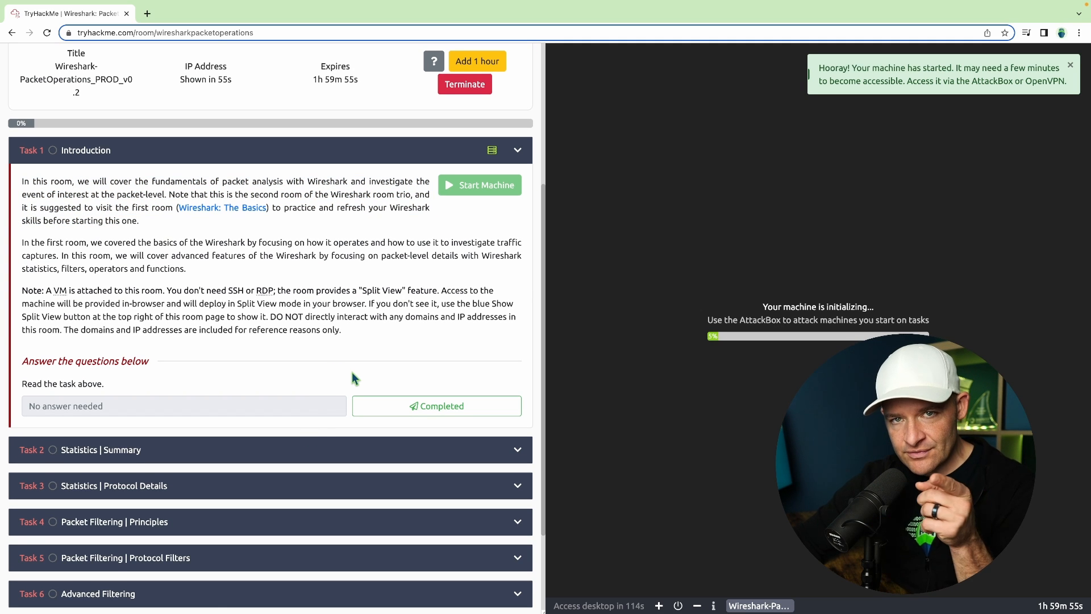
click(379, 404)
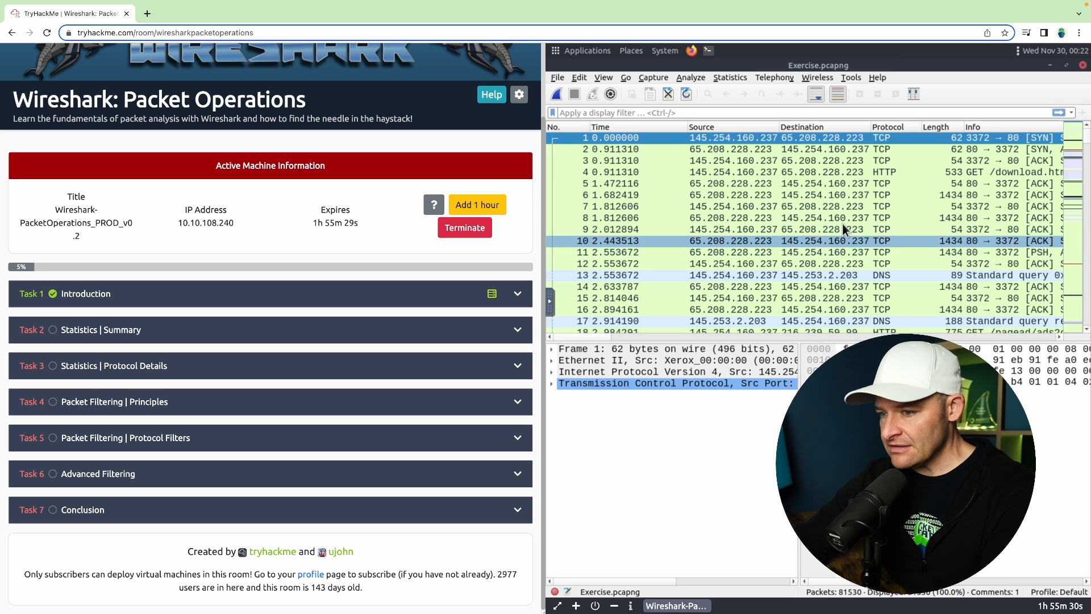
Step: Expand Task 2, Statistics | Summary, and go through its reading material down to the questions
click(409, 330)
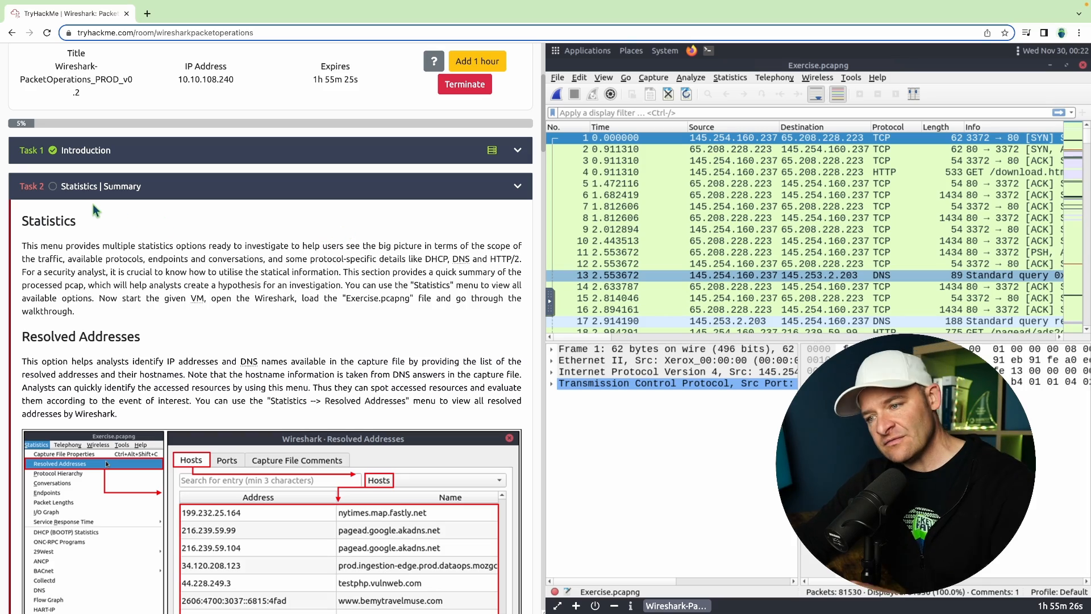
scroll(94, 209, down, 20)
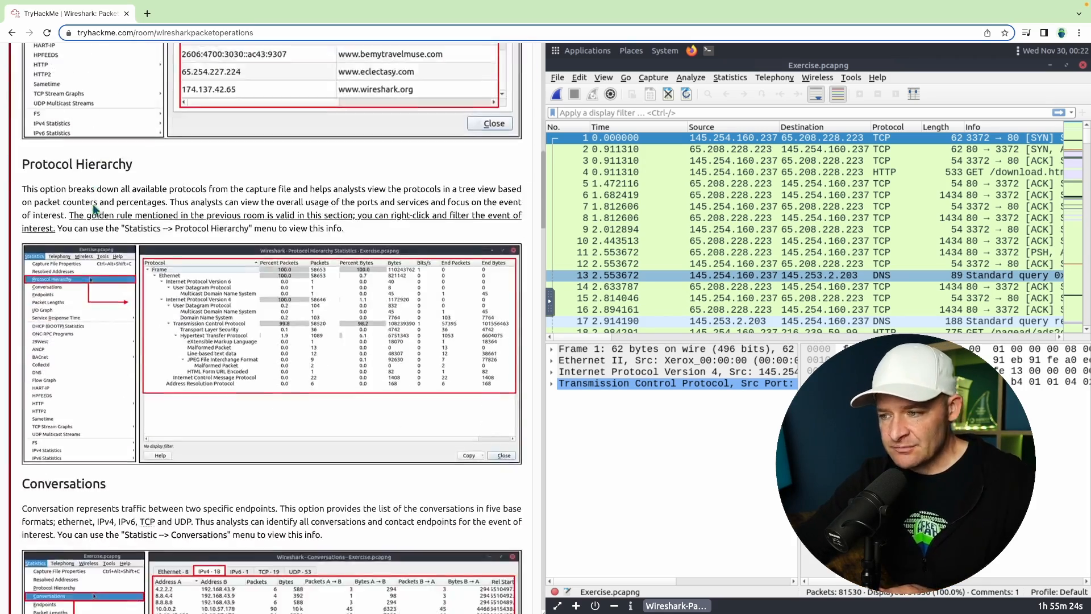
scroll(95, 210, down, 20)
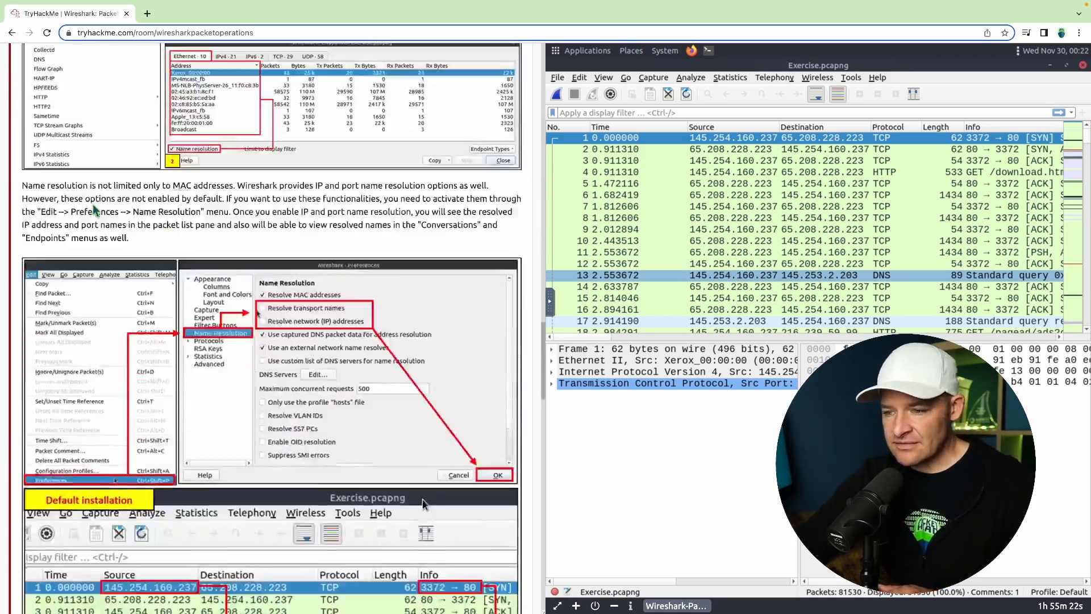
scroll(95, 209, down, 15)
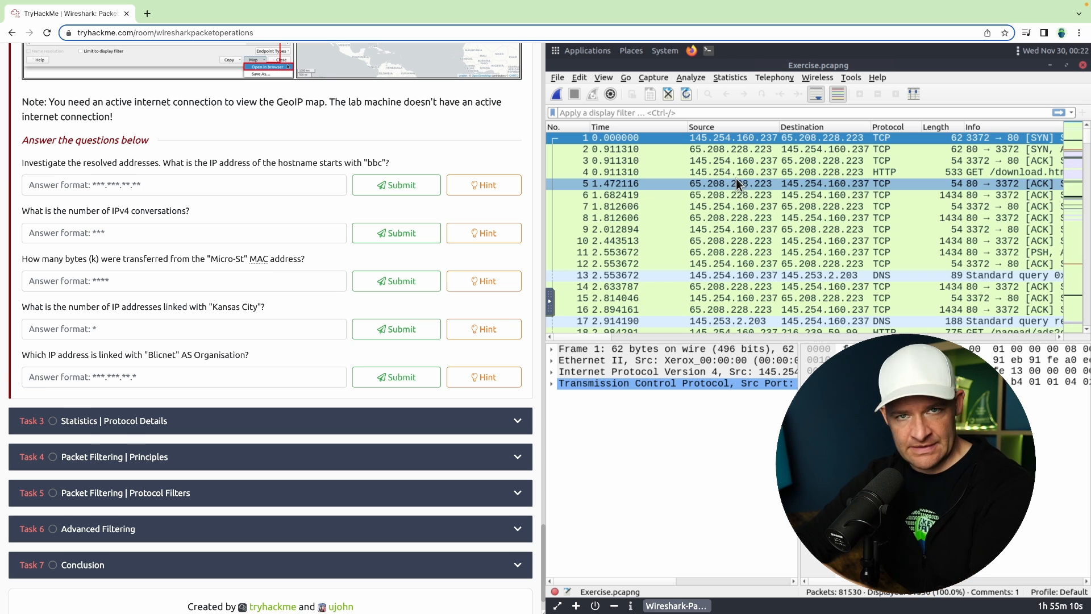
Step: Search the capture's resolved addresses for "bbc" and select the IP address of the matching host
click(731, 78)
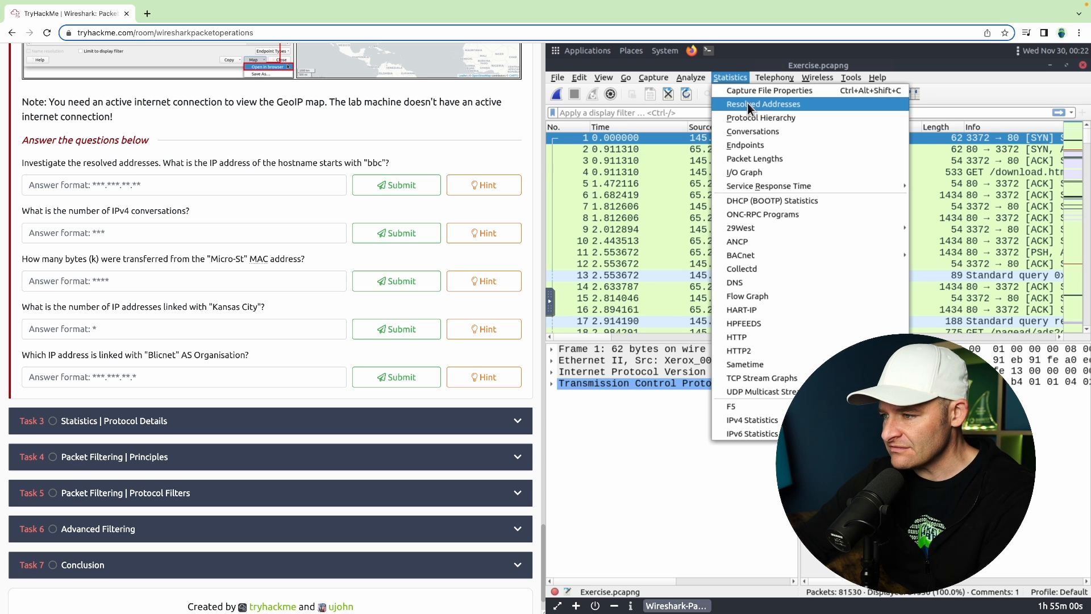
click(748, 103)
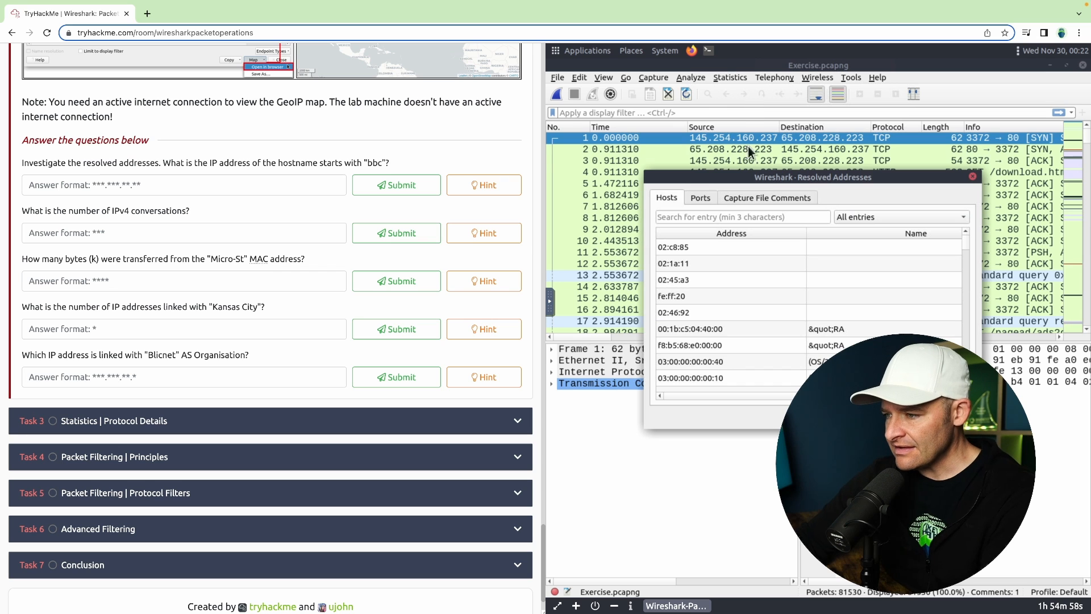
click(730, 218)
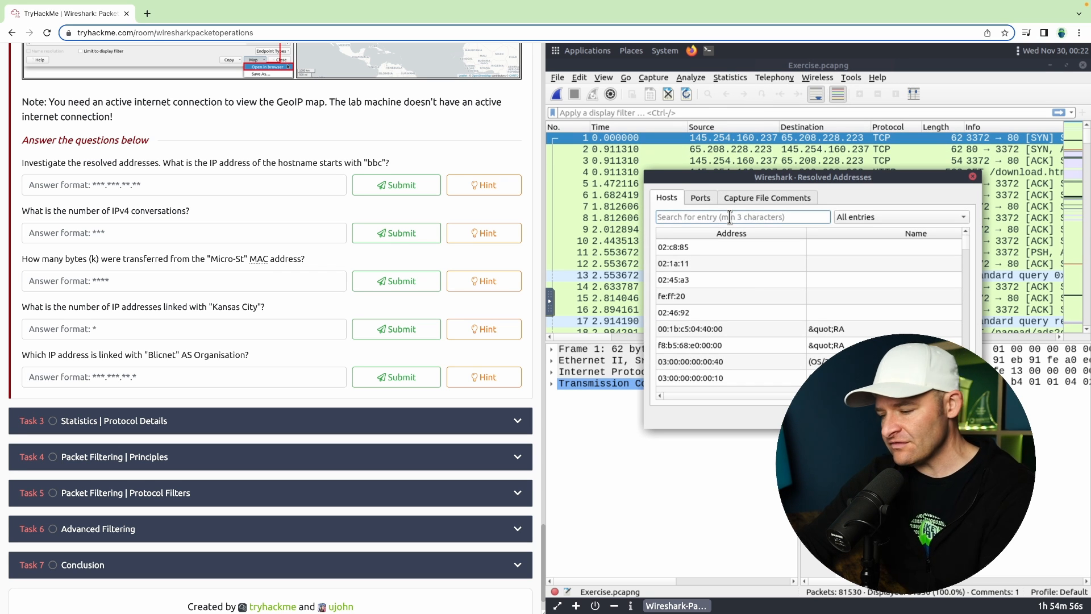
text(bbc)
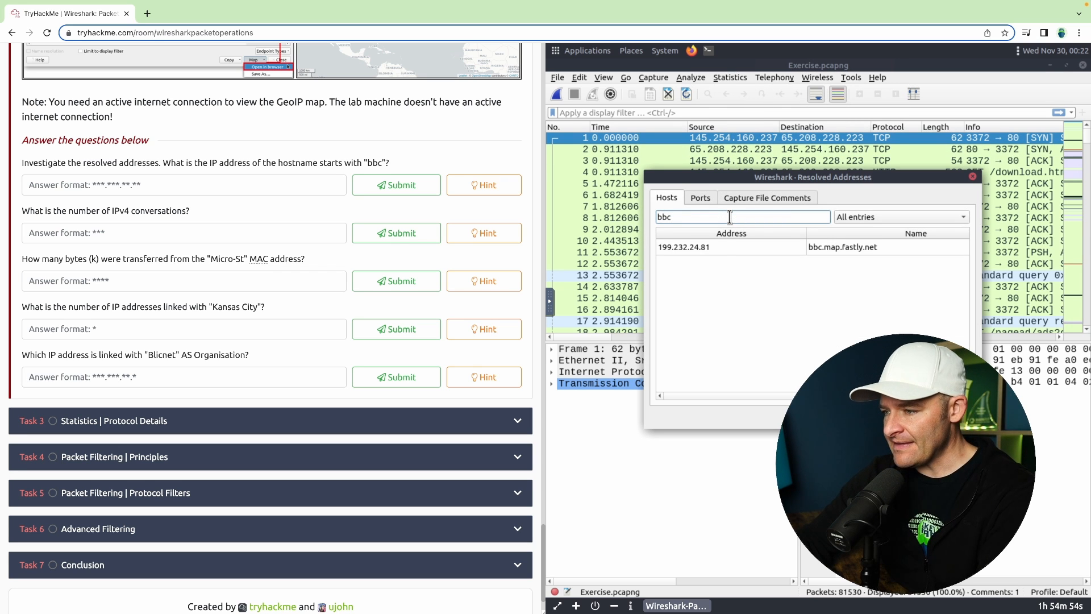
click(693, 249)
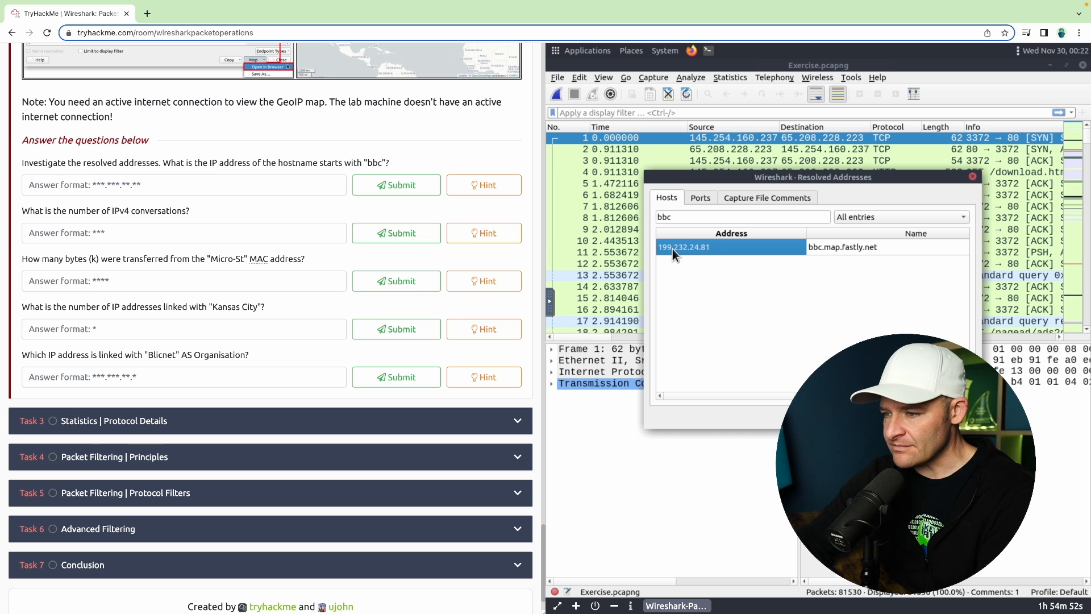
Step: Submit 199.232.24.81 as the IP address of the "bbc" hostname and close the resolved addresses
click(221, 184)
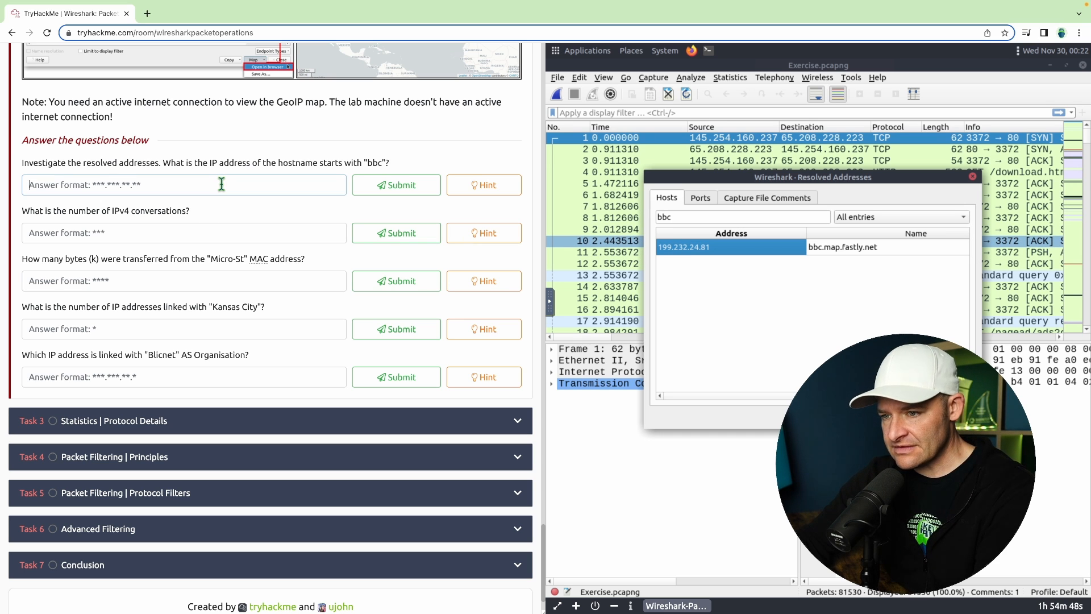
text(199.232.24.81)
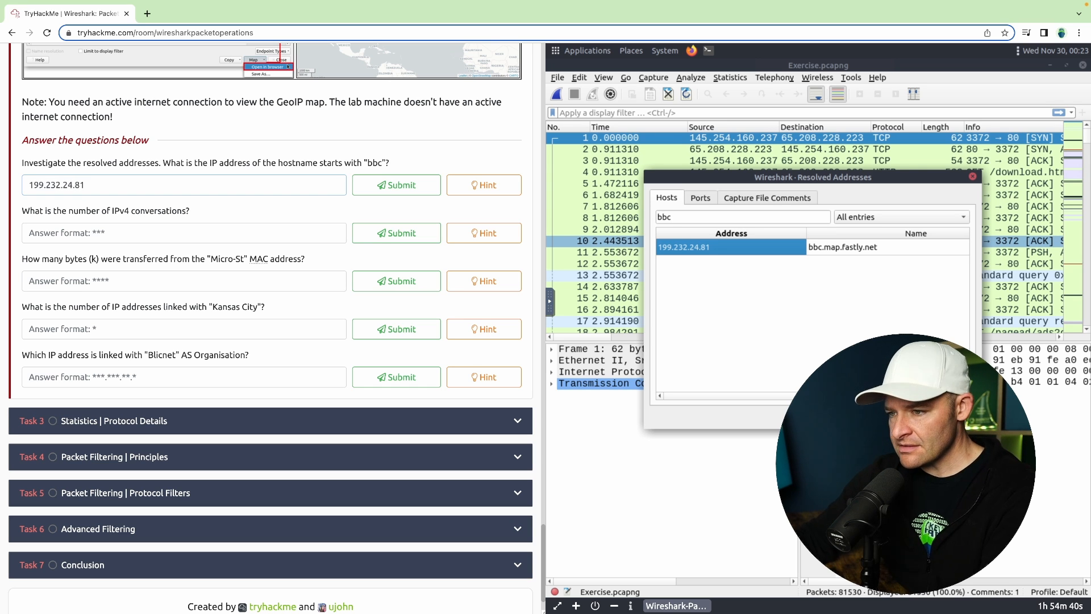
key(Return)
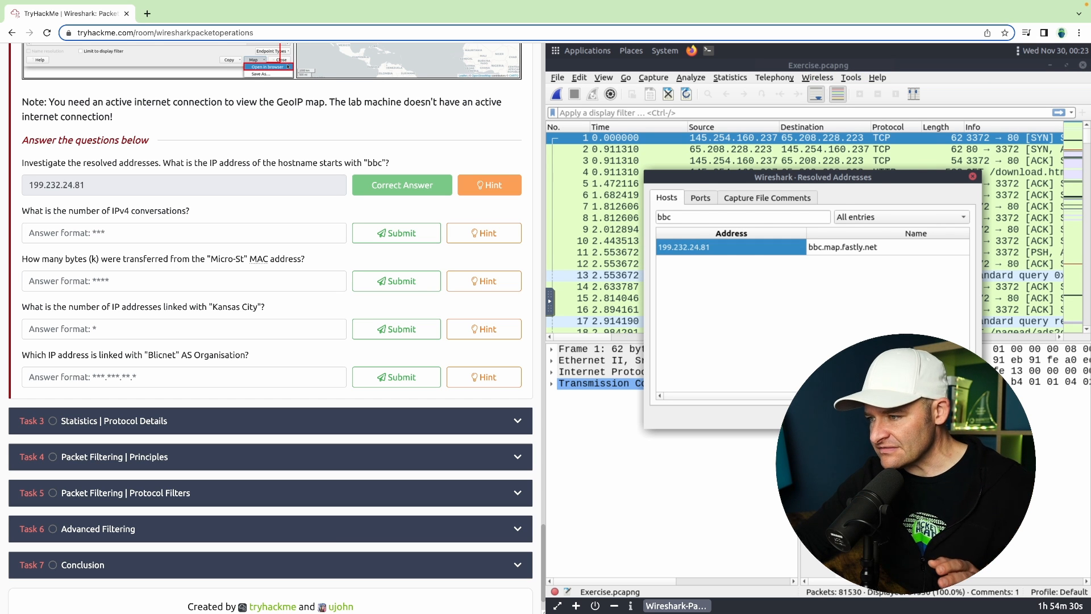
key(Escape)
Step: Show the capture's IPv4 conversation statistics and submit 435 as the number of IPv4 conversations
click(741, 80)
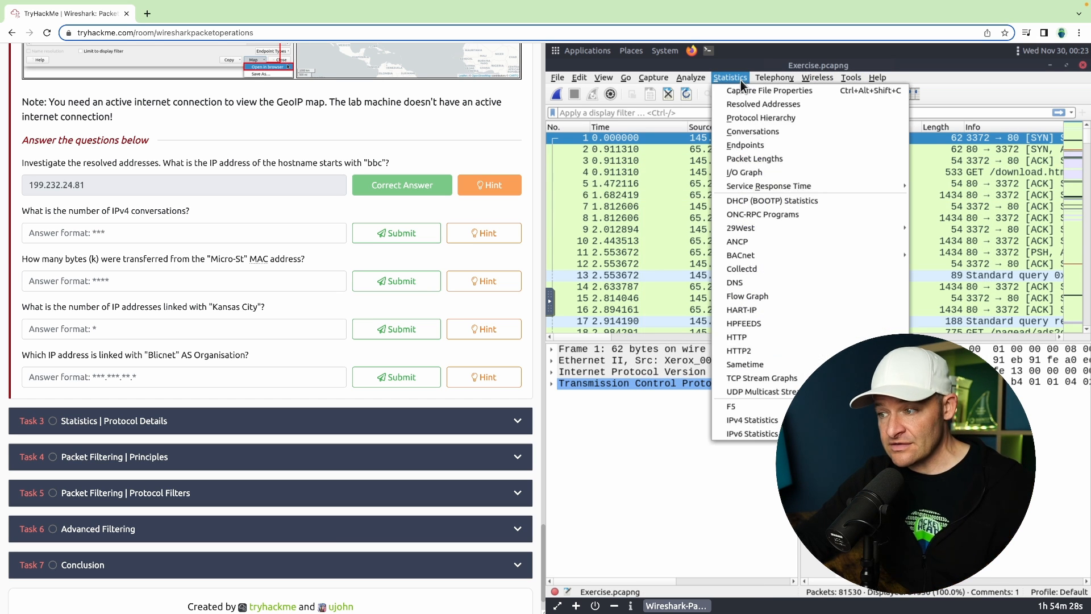
click(752, 132)
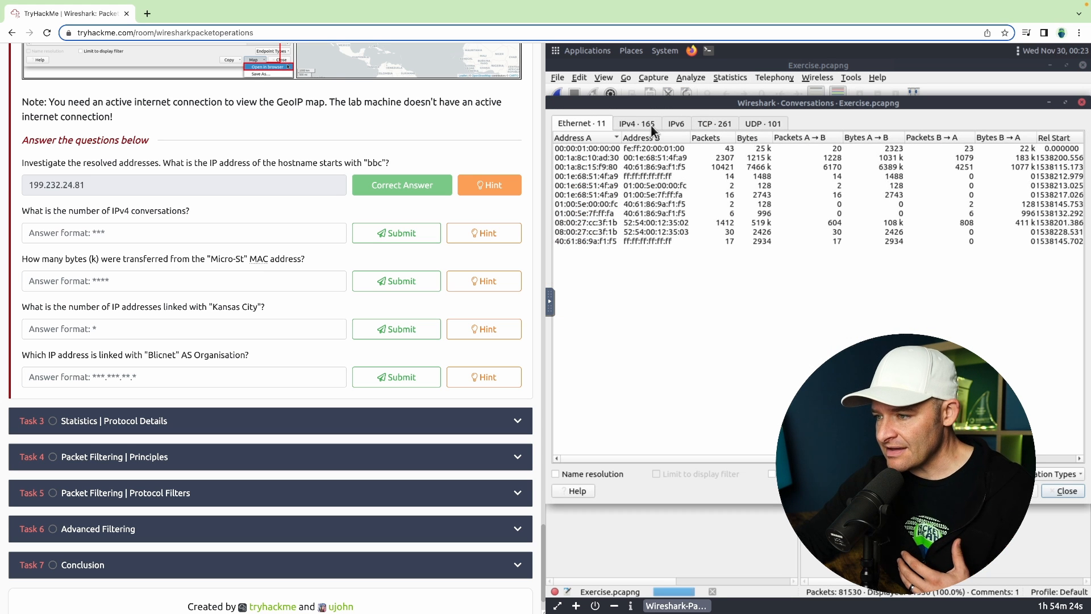
click(650, 124)
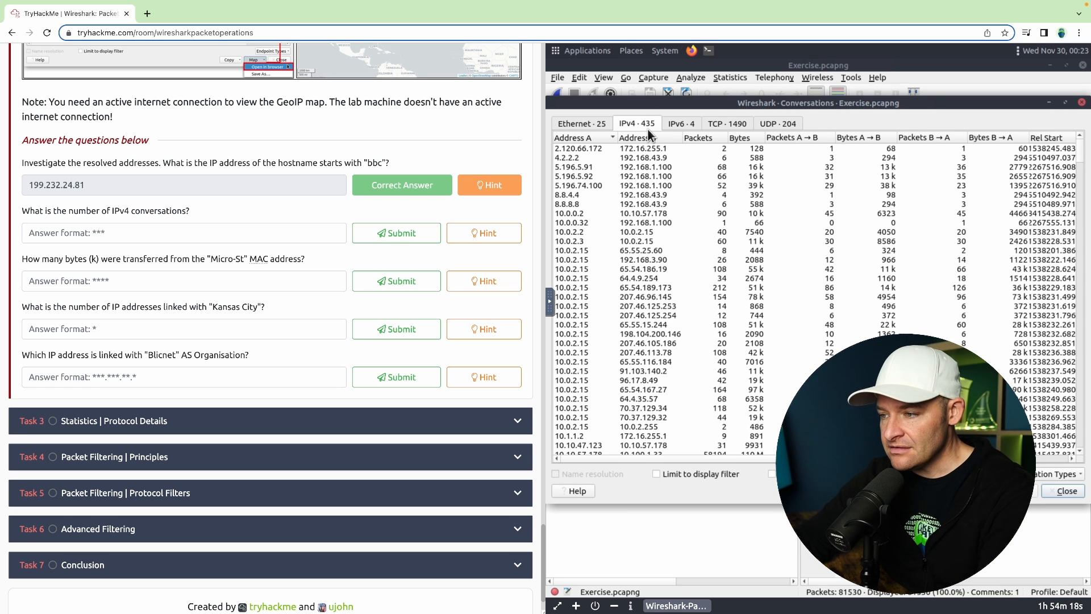
click(261, 230)
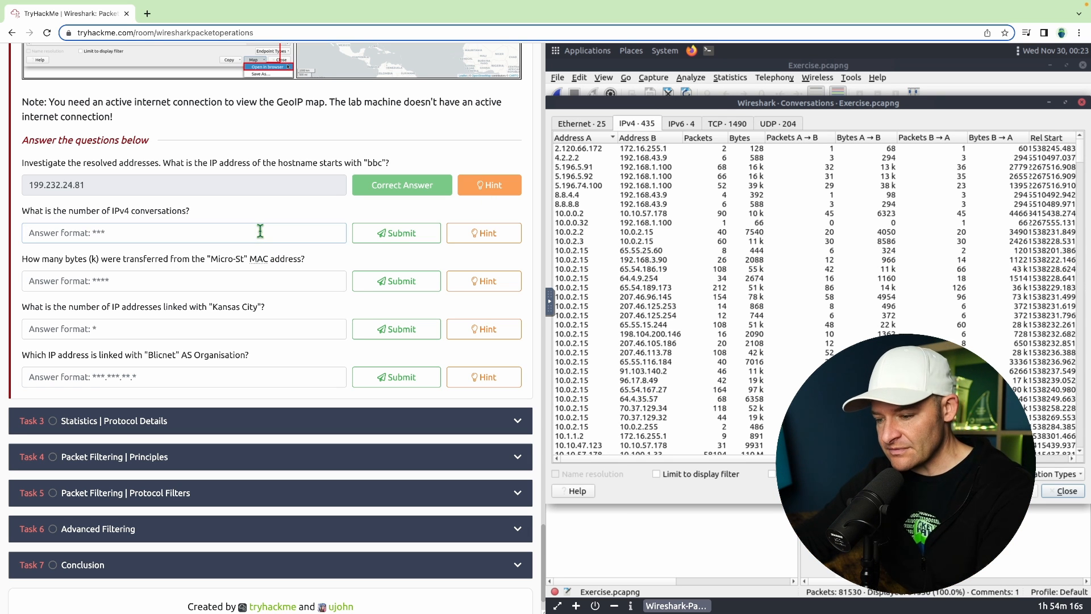
text(435)
click(391, 230)
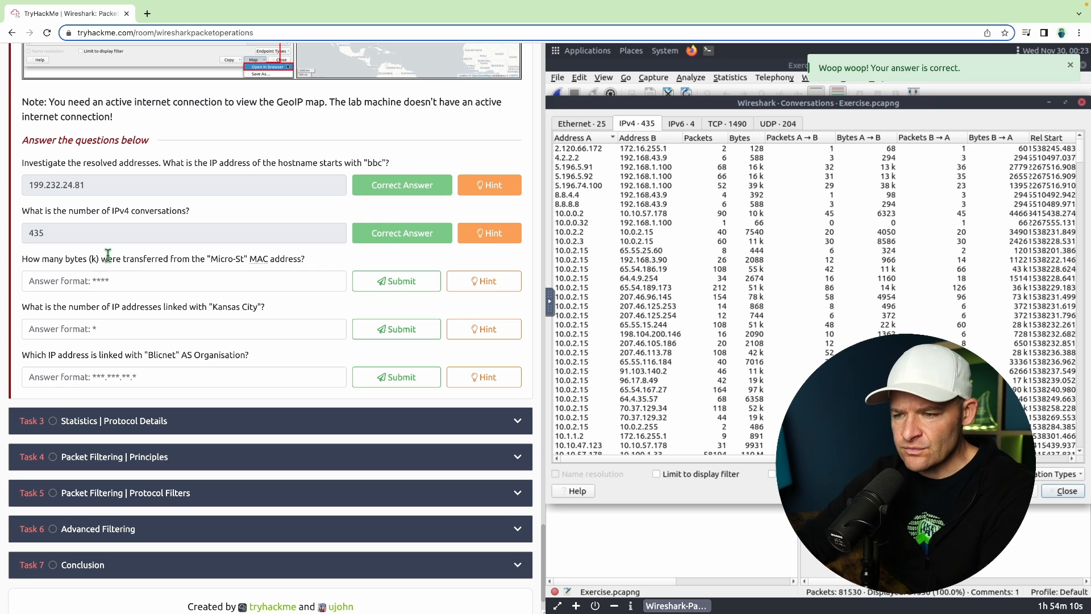
Step: Close the conversations, open the Ethernet endpoint statistics, enable name resolution and select the Micro-St address
drag(120, 254, 222, 266)
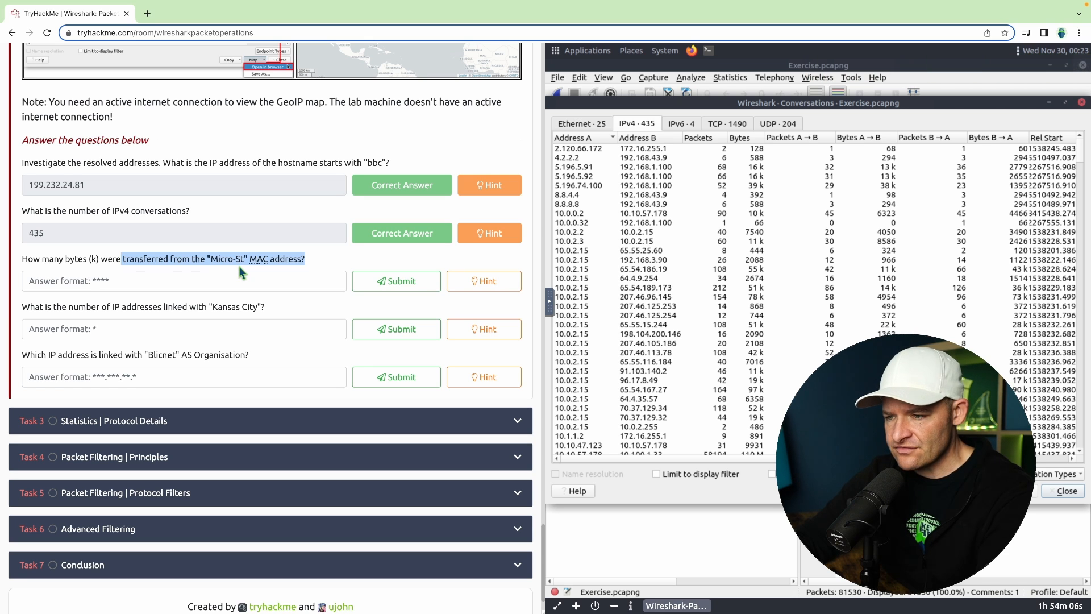
drag(239, 266, 176, 258)
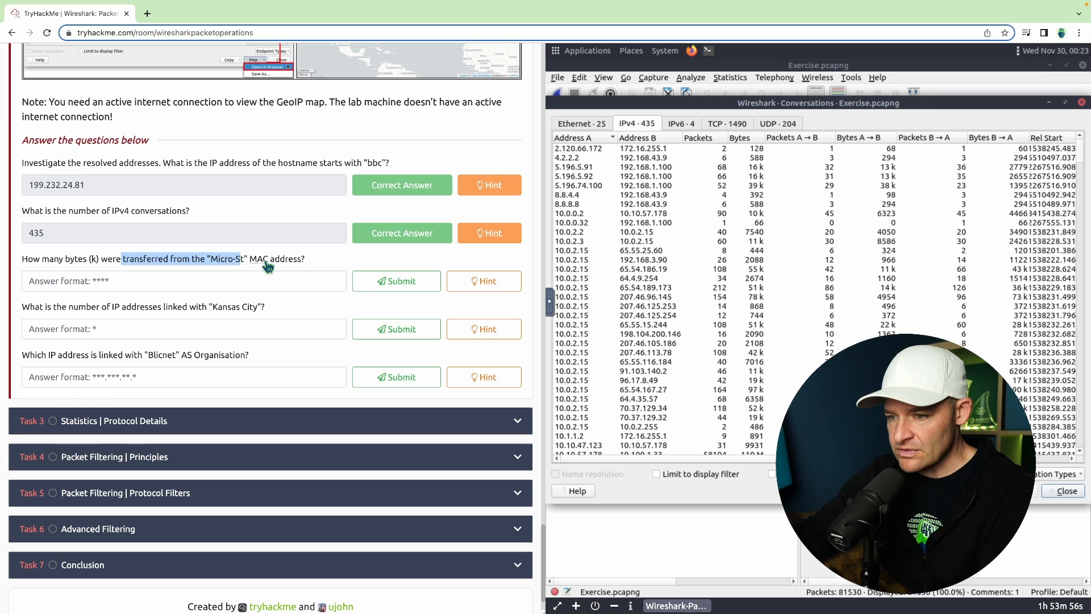
click(1051, 490)
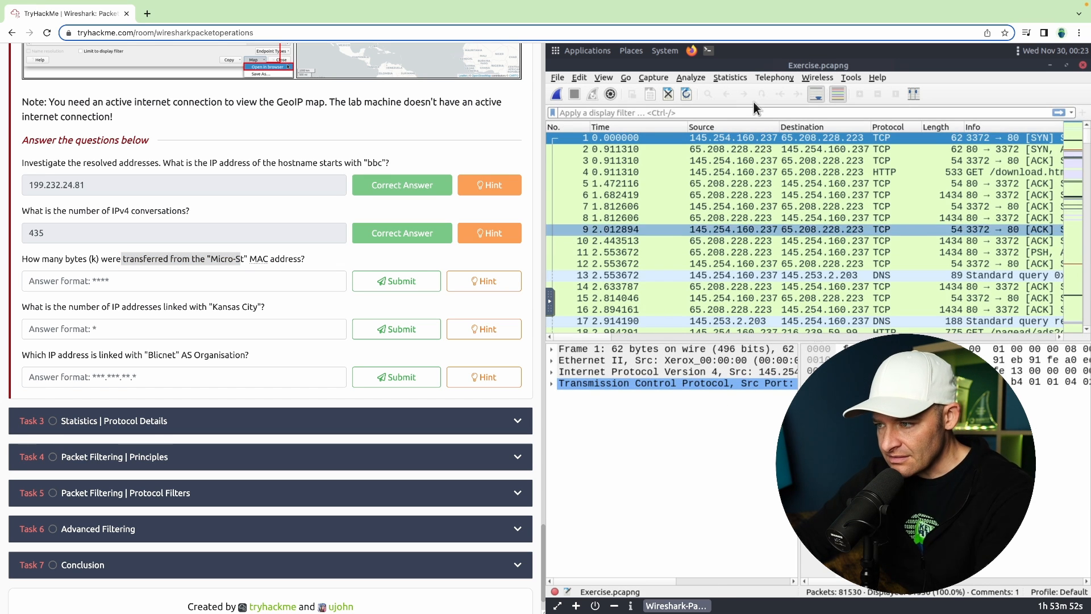
click(738, 77)
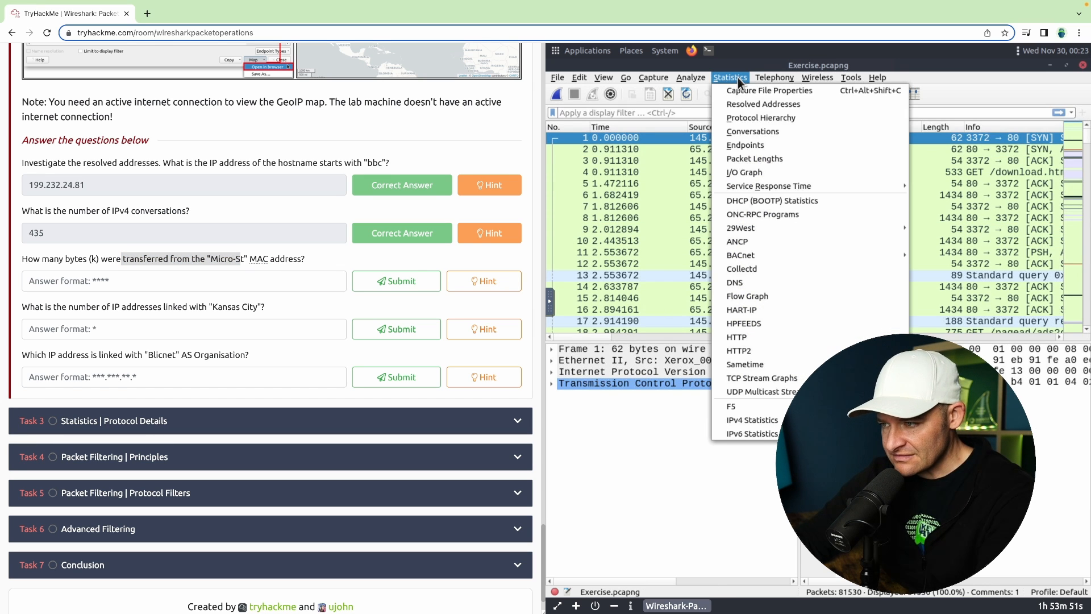
click(742, 145)
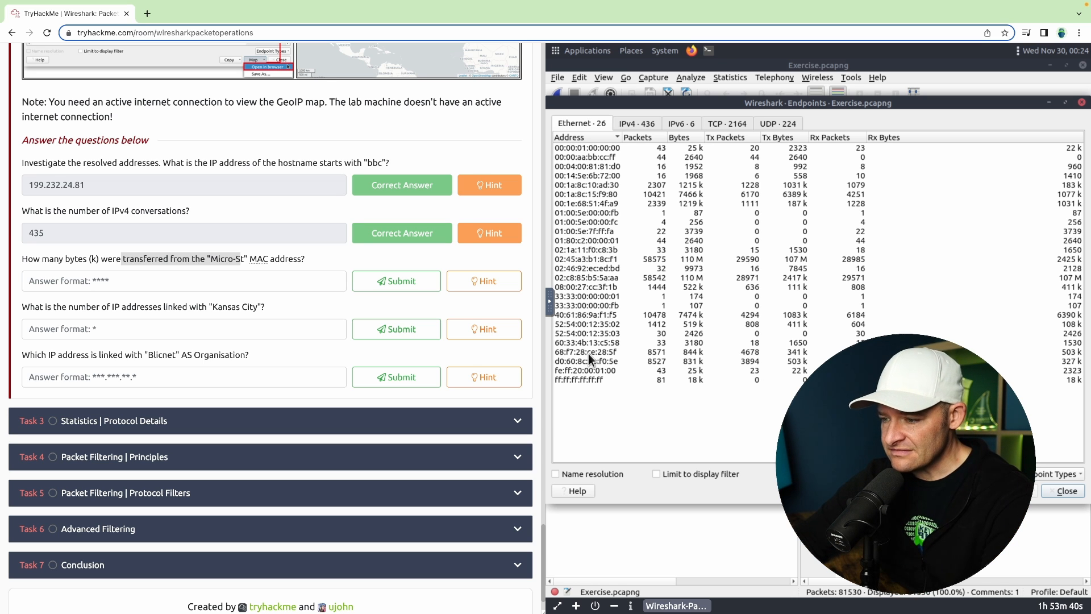
click(556, 474)
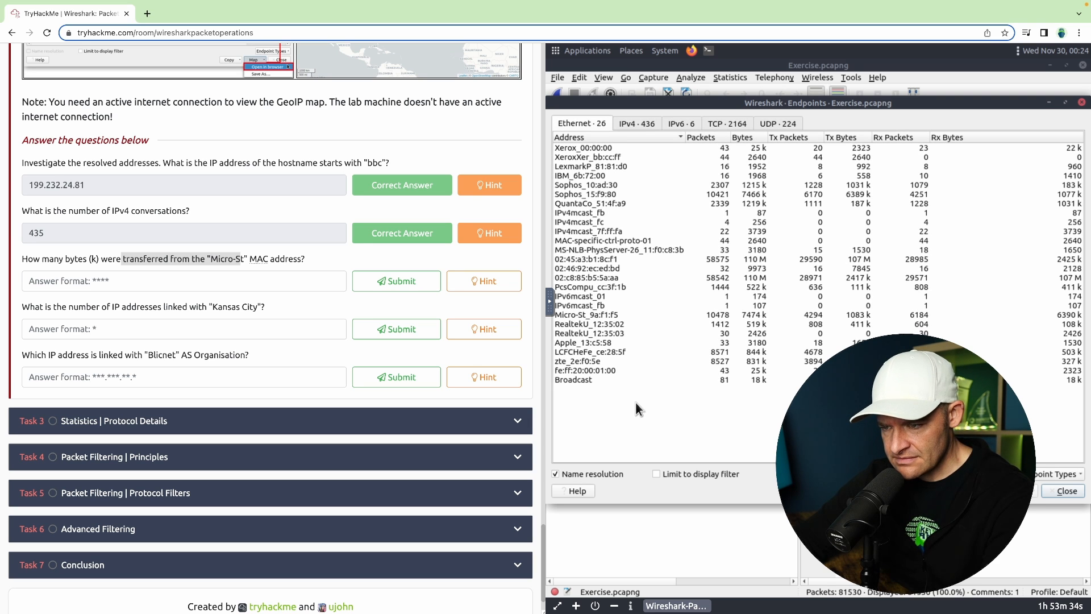
click(606, 315)
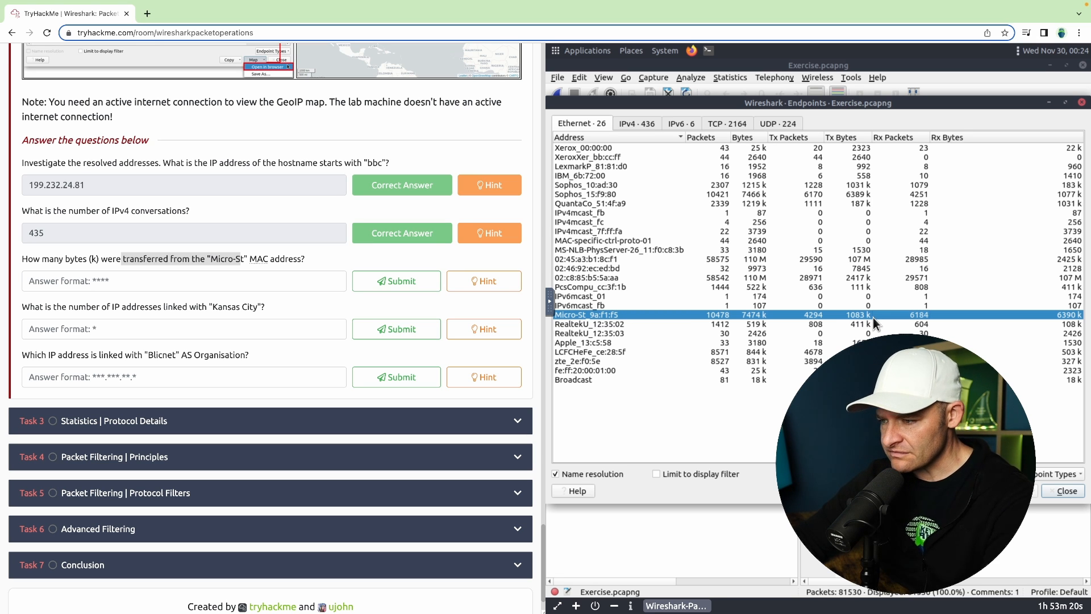
Step: Try 1083 as the answer for the kilobytes transferred from the "Micro-St" MAC address
click(275, 283)
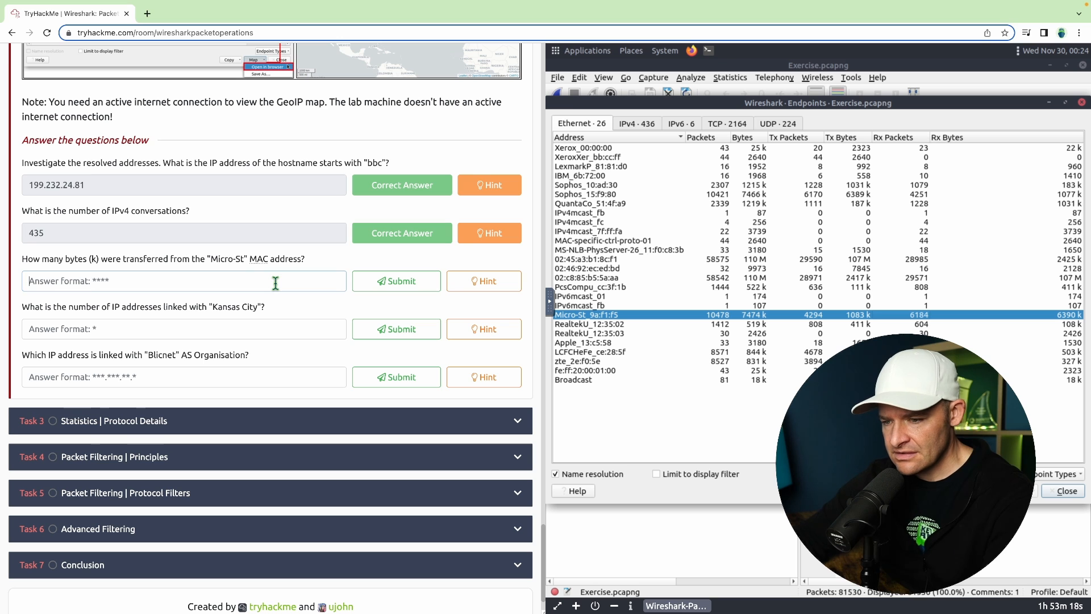
text(10)
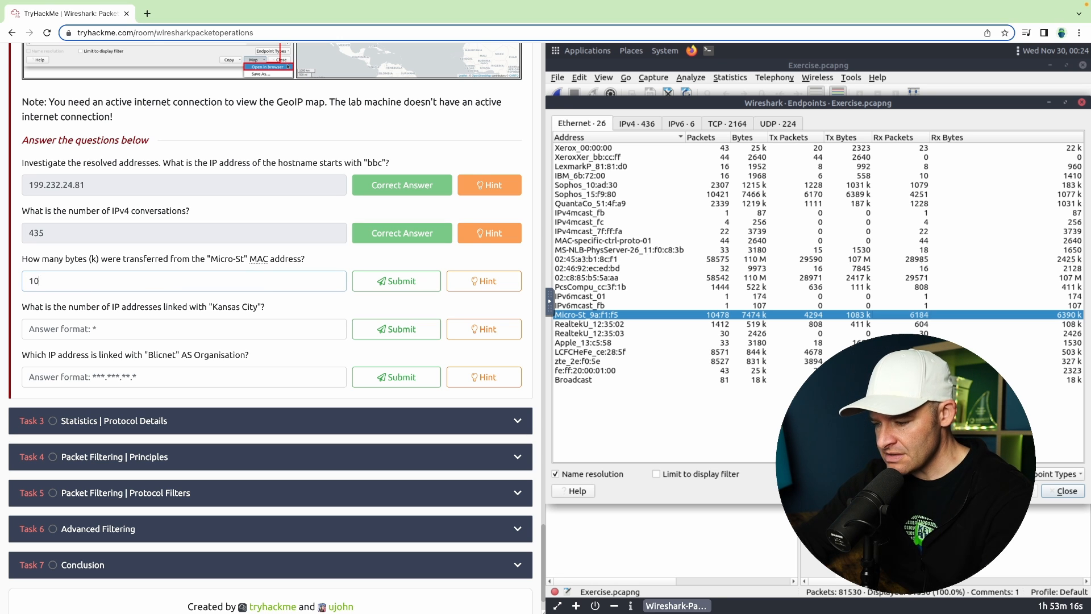
text(83)
click(410, 282)
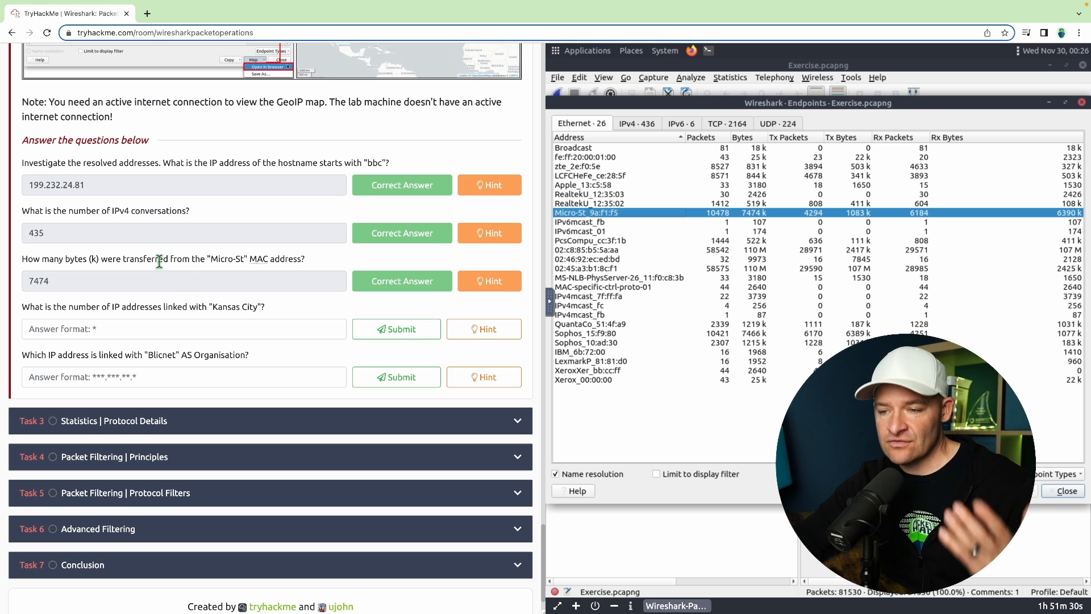
drag(121, 262, 196, 263)
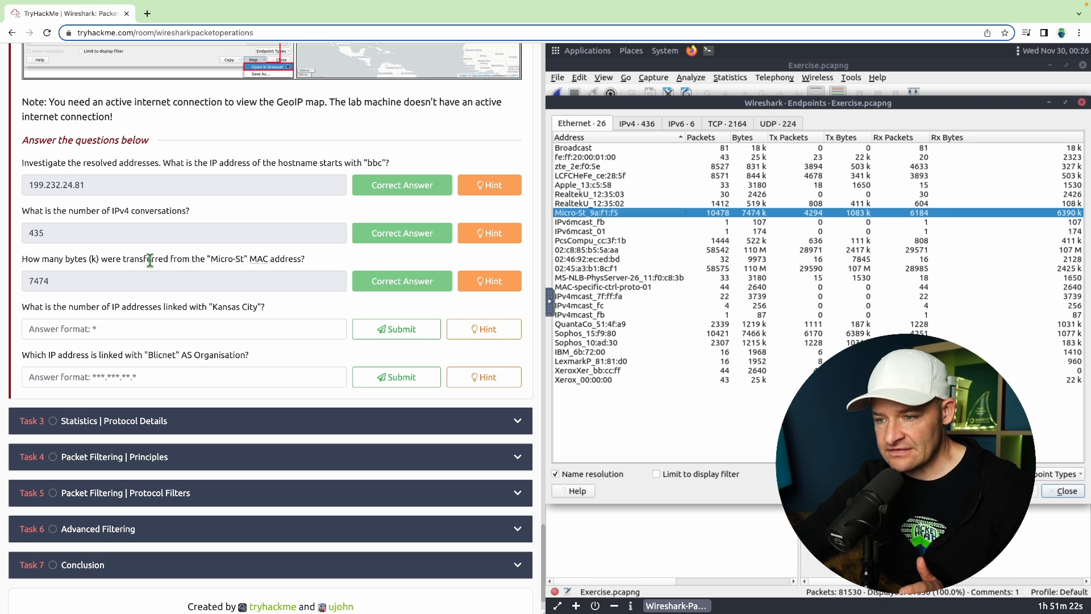
drag(126, 259, 194, 254)
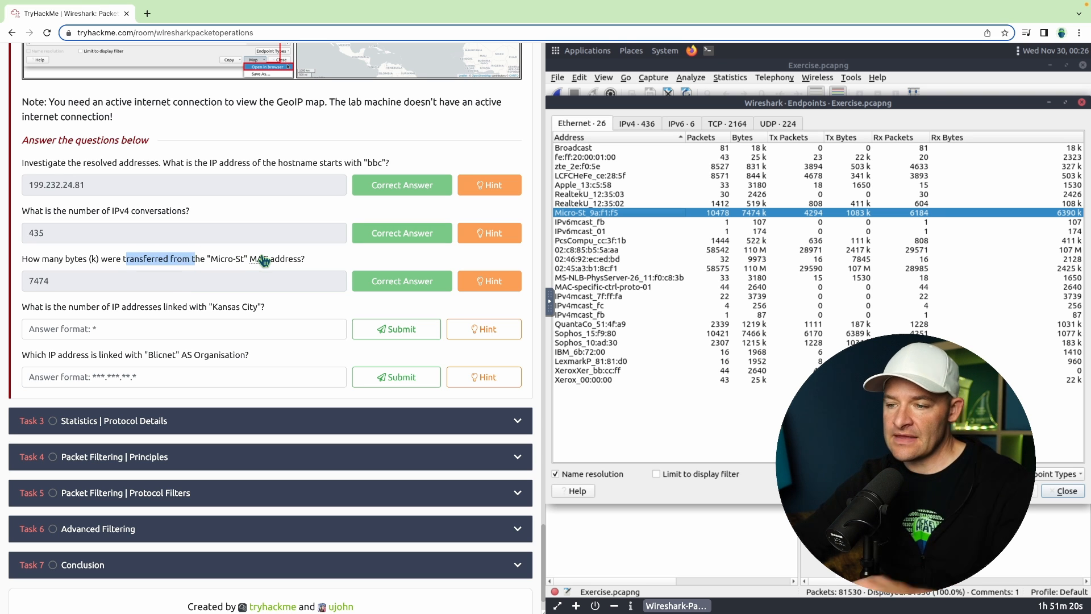
click(182, 331)
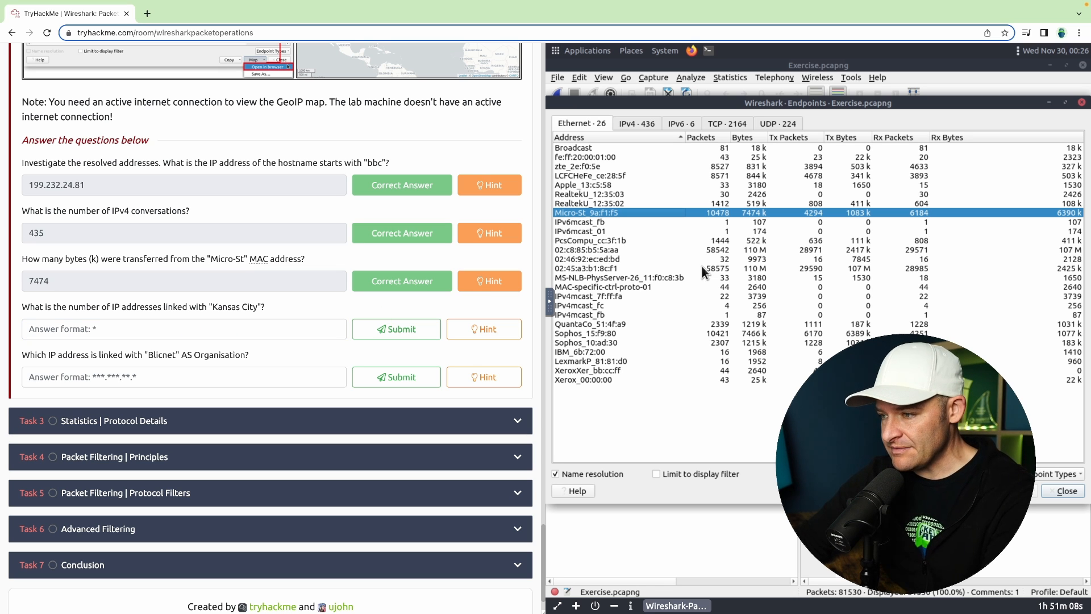
Step: Sort the IPv4 endpoints by city and submit 4 as the number of IP addresses linked with "Kansas City"
click(644, 122)
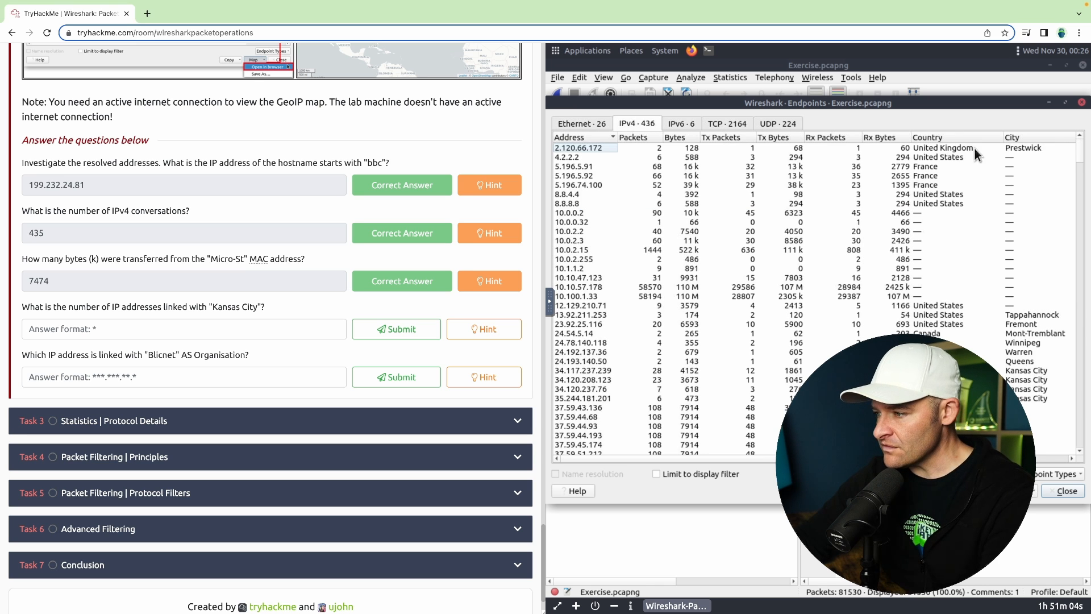
click(1029, 137)
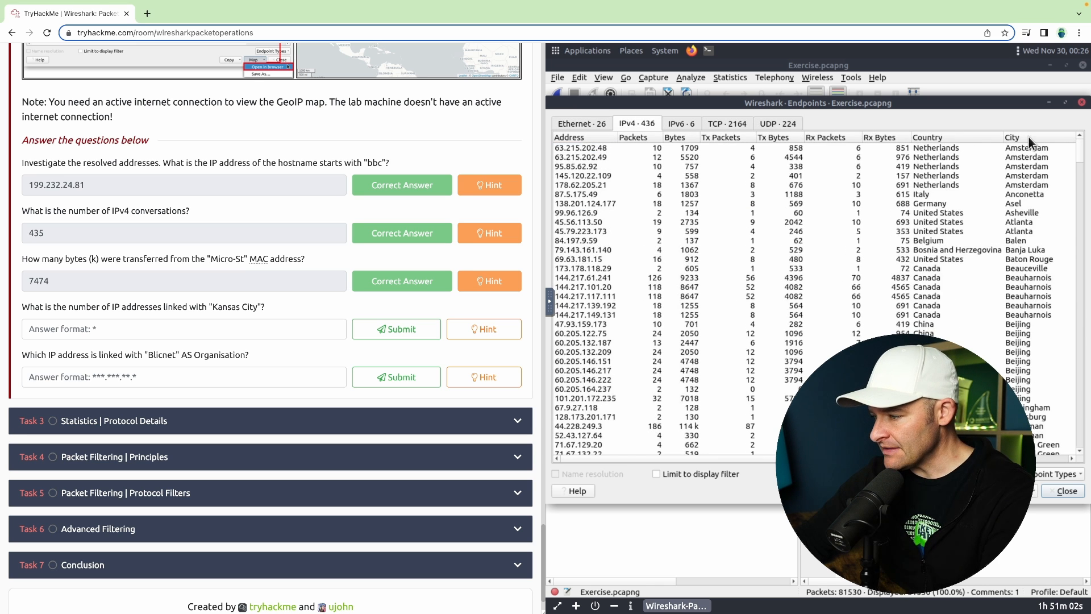
click(1080, 350)
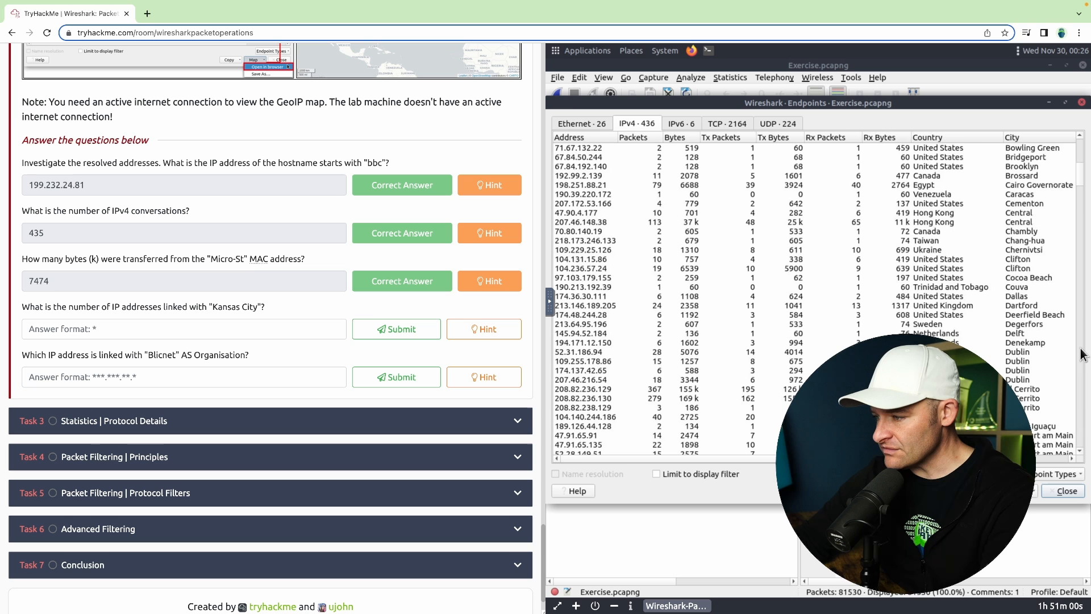
click(1080, 351)
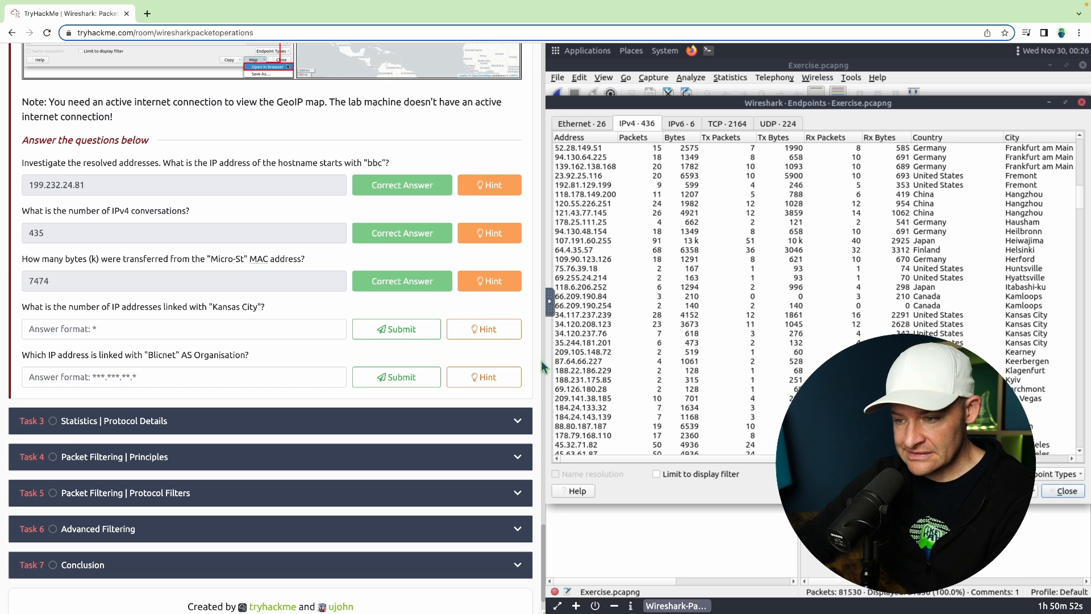
click(284, 329)
text(4)
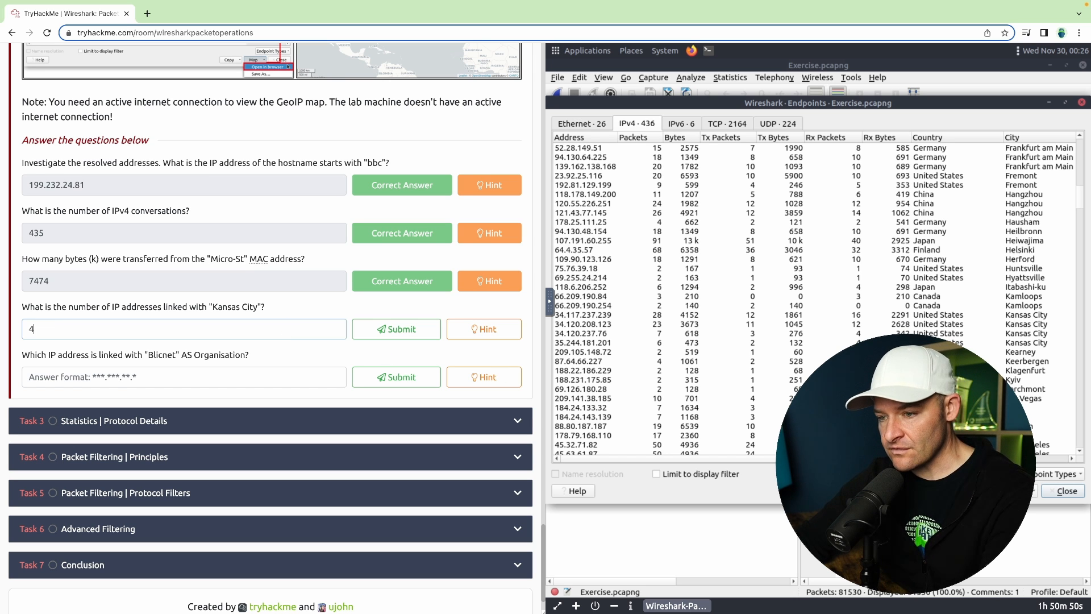
click(386, 333)
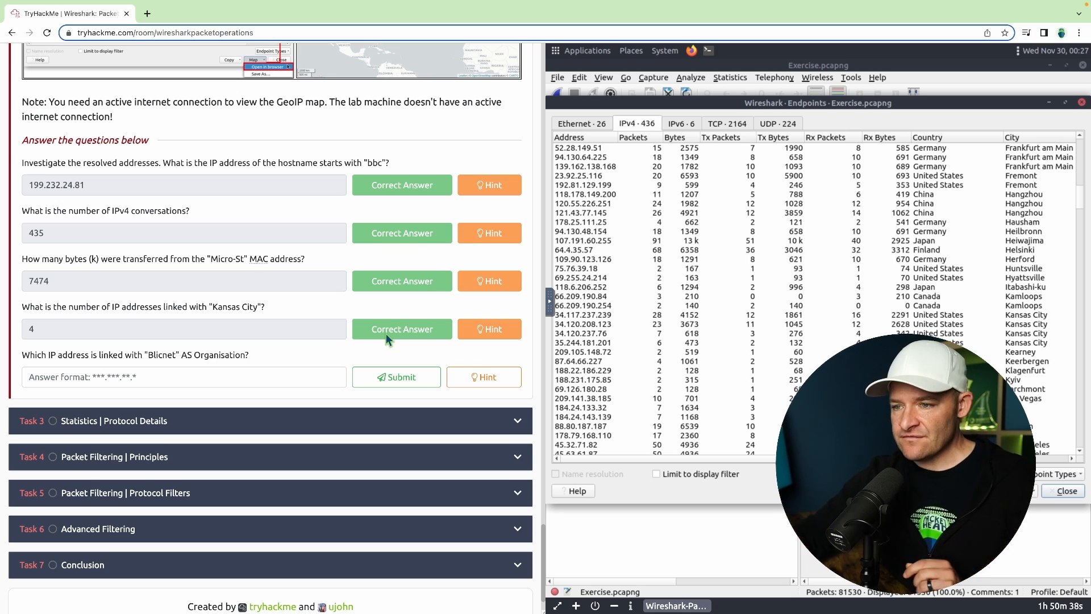
scroll(387, 333, up, 15)
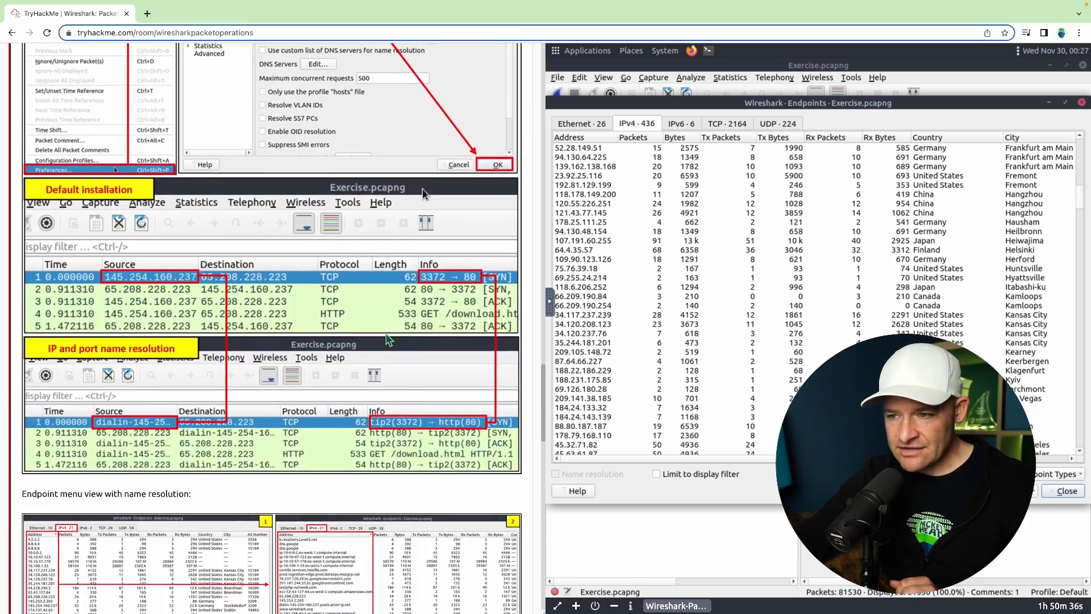
scroll(387, 335, down, 15)
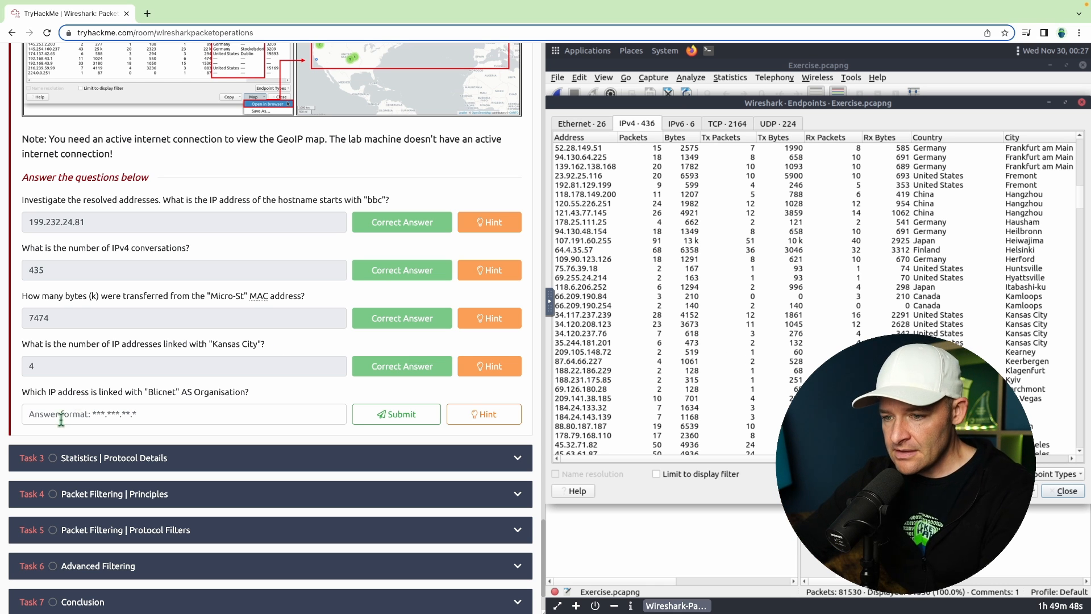
drag(67, 392, 218, 392)
click(213, 410)
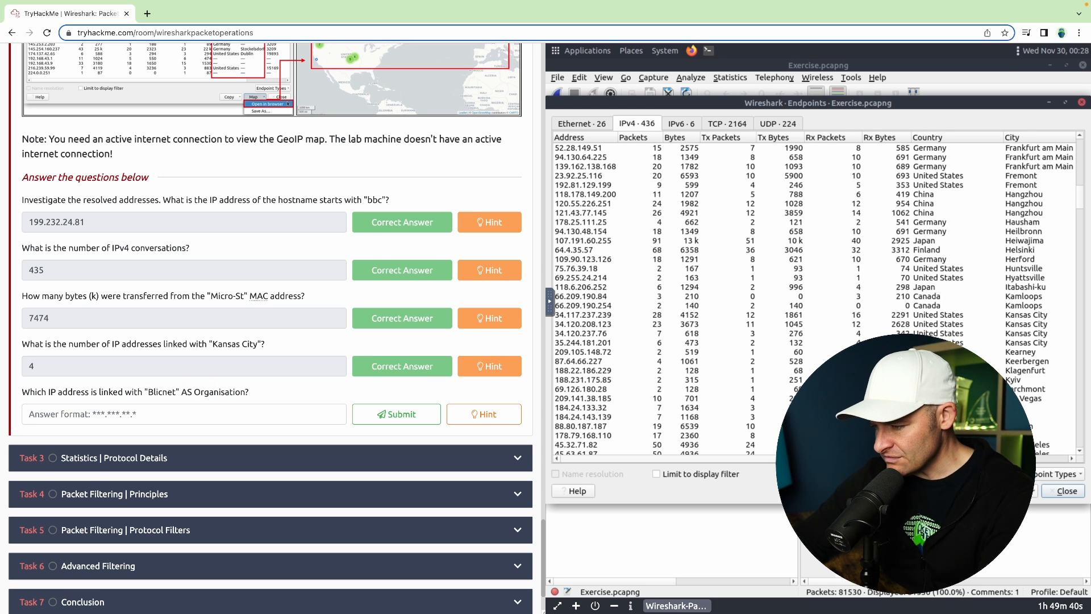
Step: Sort the IPv4 endpoints by AS organization, select the Blicnet d.o.o. entry and bring its address into view
scroll(815, 297, right, 5)
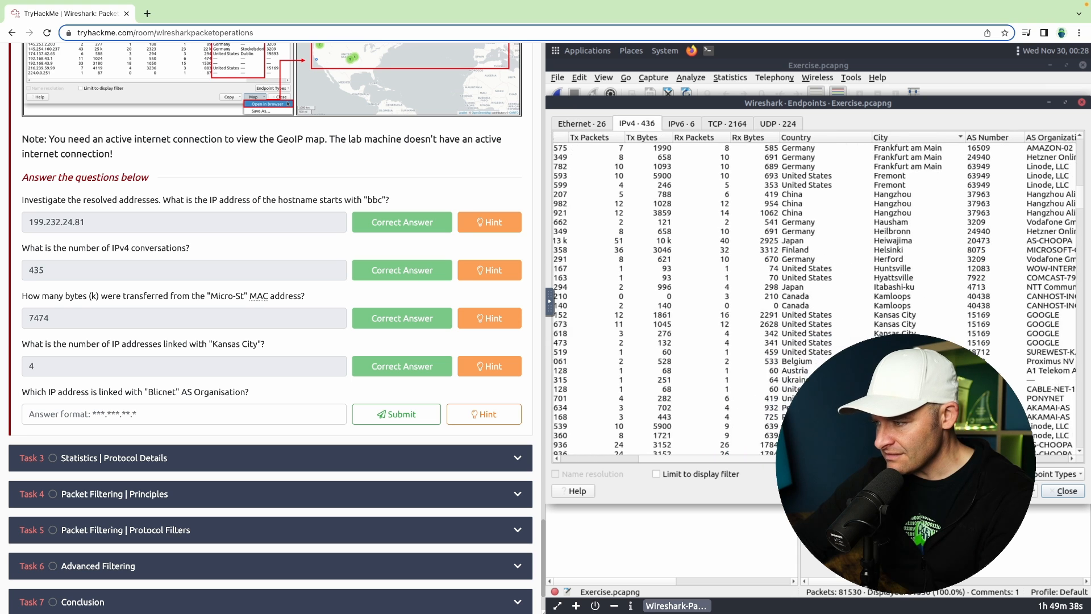
scroll(815, 297, right, 3)
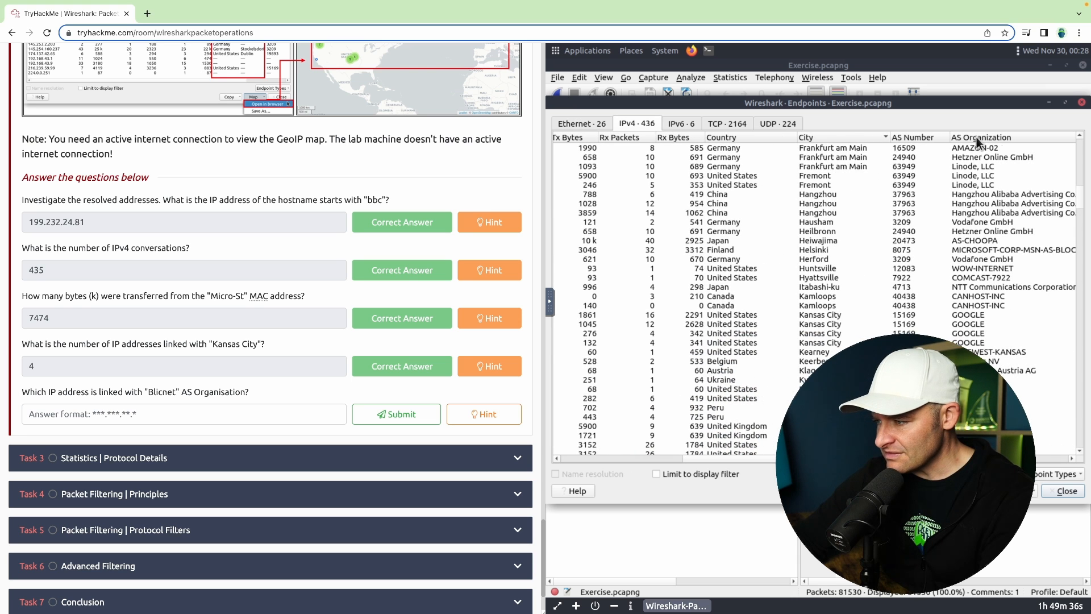
click(978, 143)
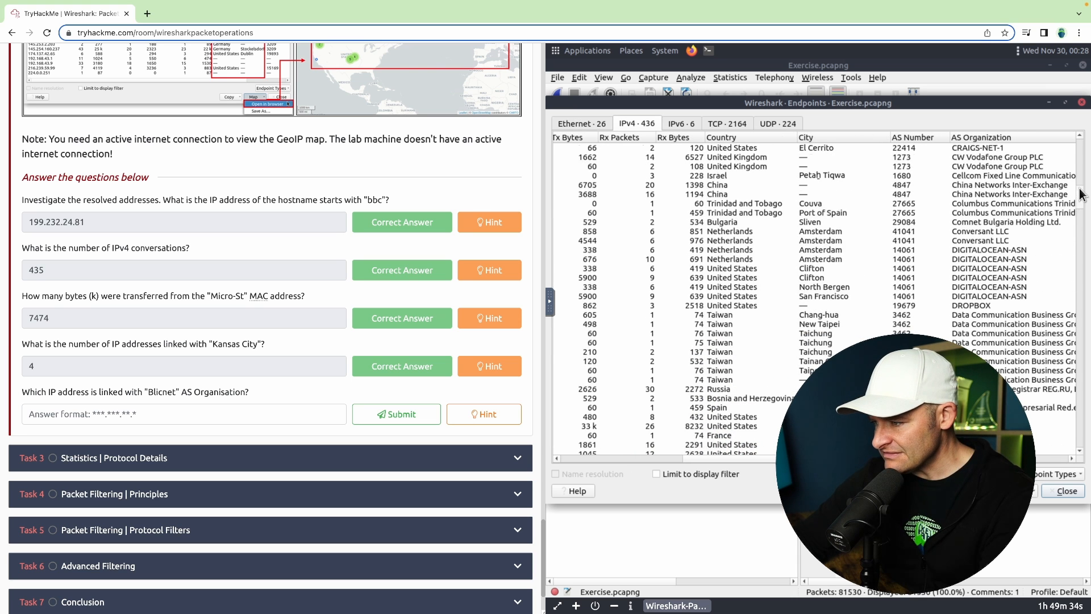
drag(1081, 195, 1083, 174)
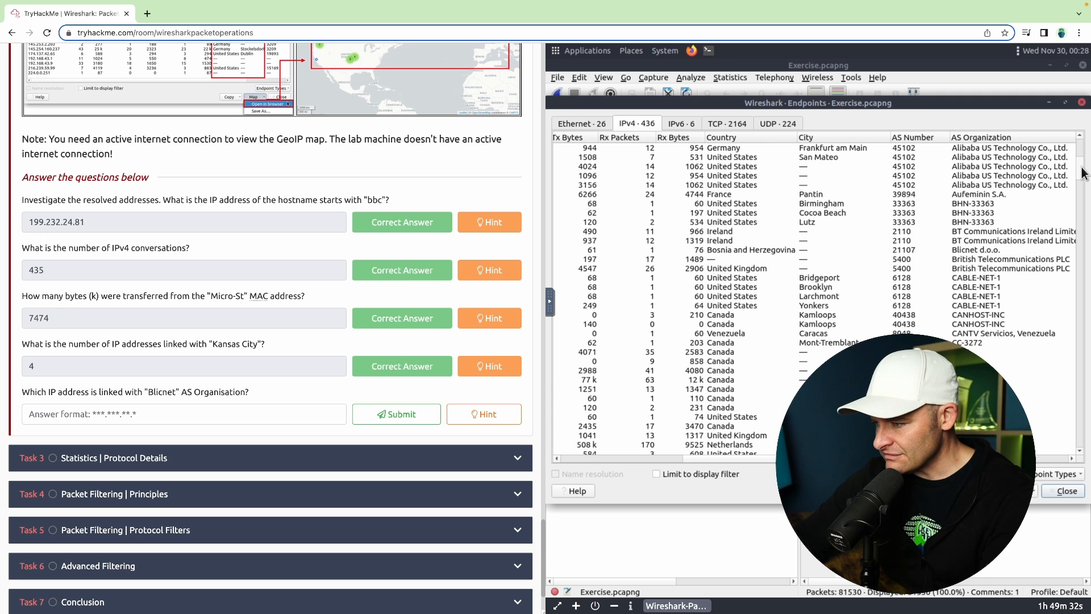
click(985, 250)
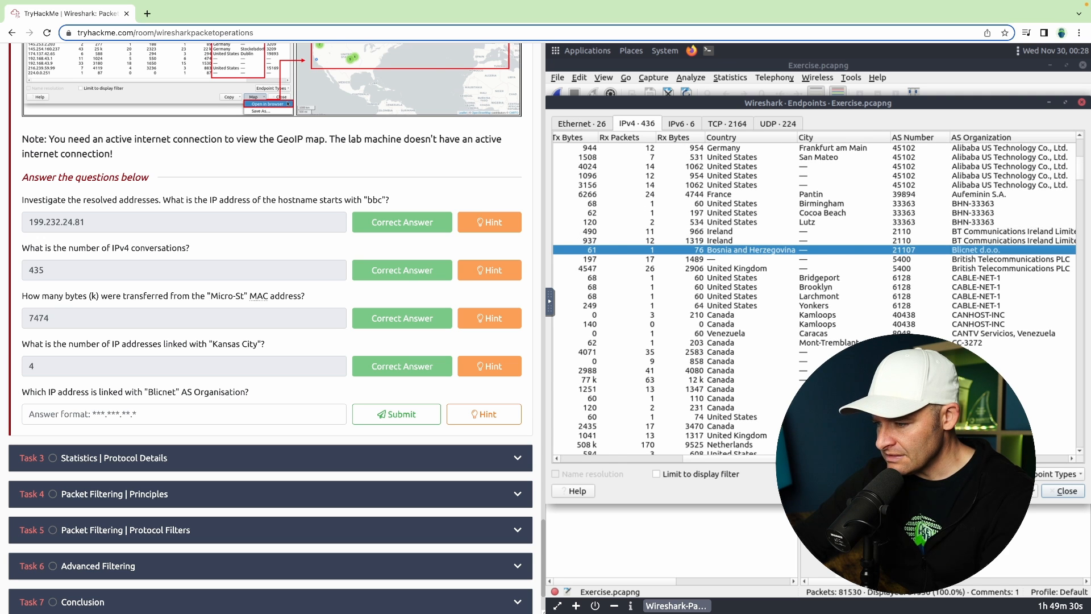
drag(707, 458, 631, 459)
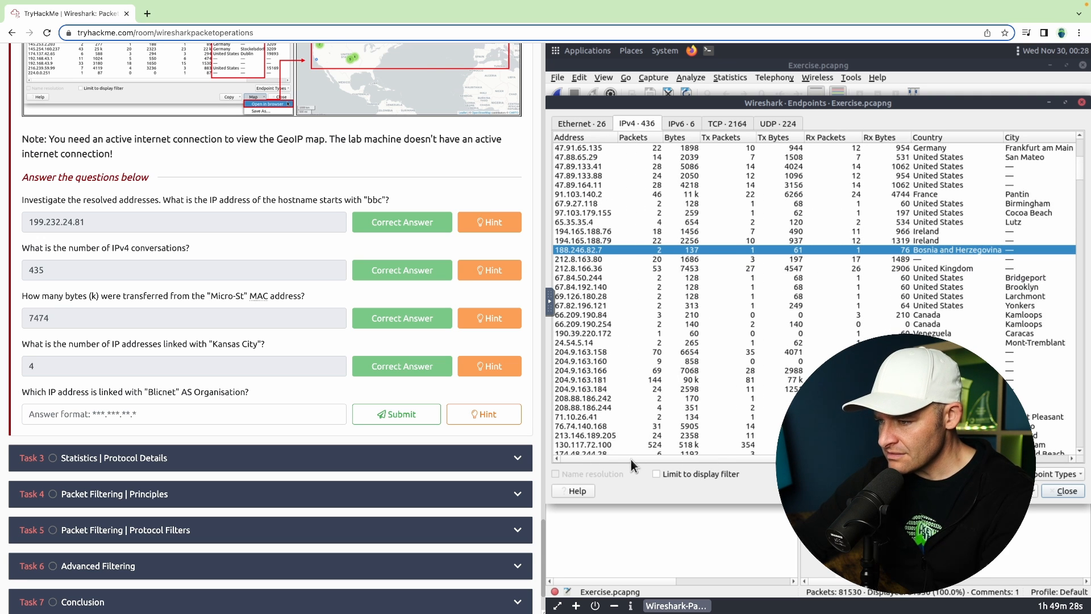
Step: Submit 188.246.82.7 as the IP address linked with the "Blicnet" AS organisation and close the endpoint statistics
click(255, 413)
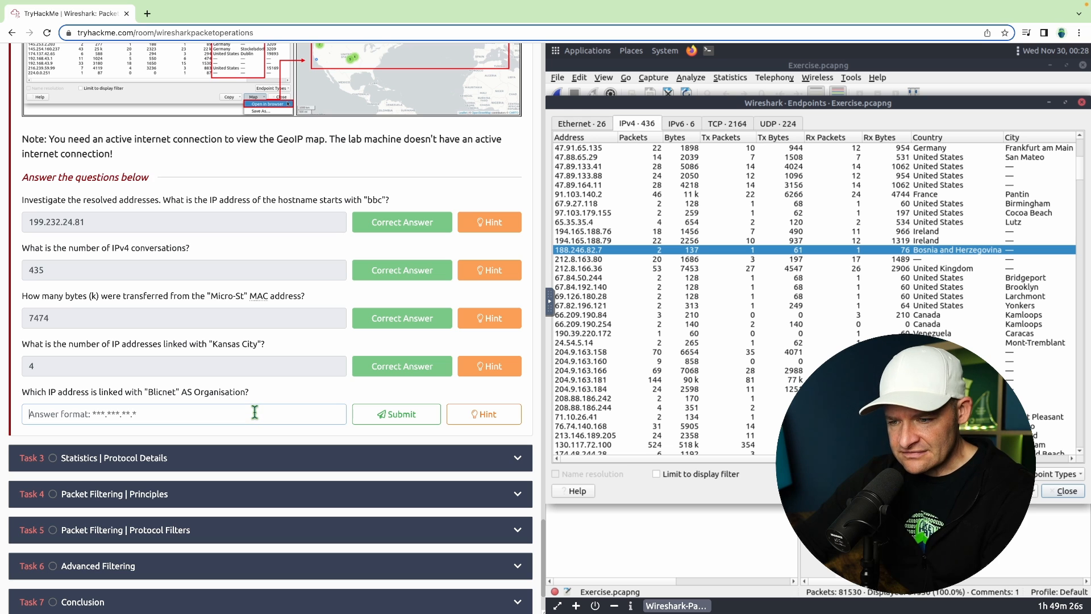
text(188.246.82.7)
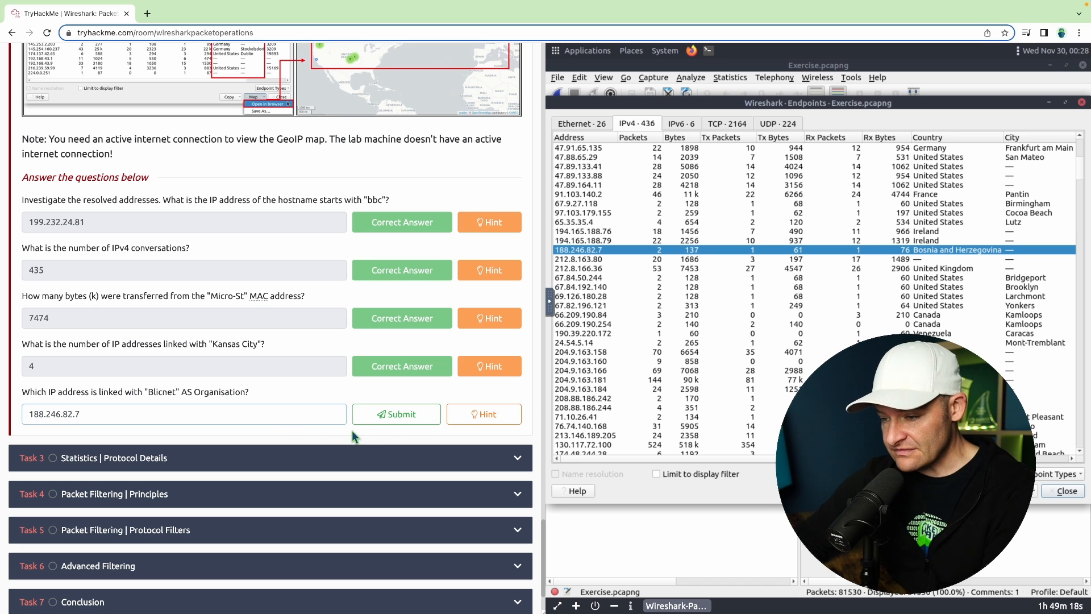
click(402, 412)
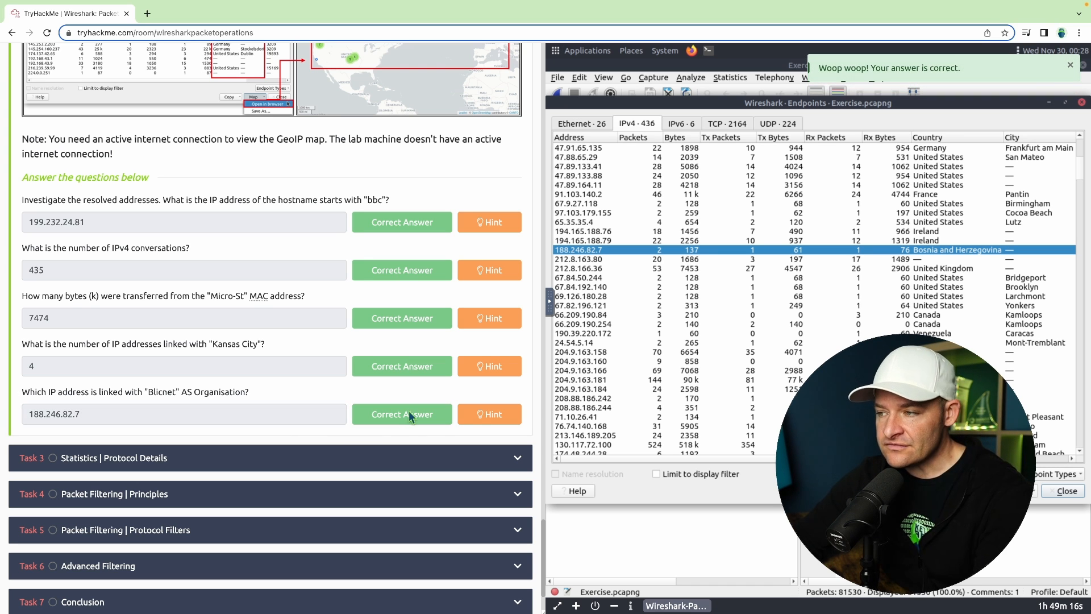
click(1063, 491)
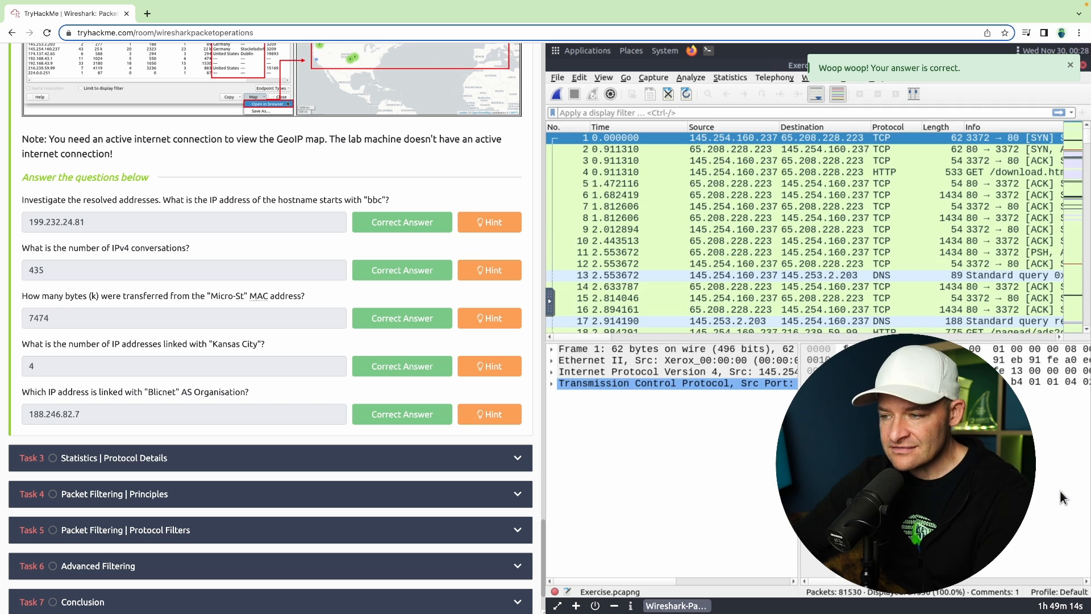
Step: Expand packet 2's source GeoIP details and apply its source AS organization as the display filter ip.geoip.src_org == "UNITAS-AOS"
click(755, 150)
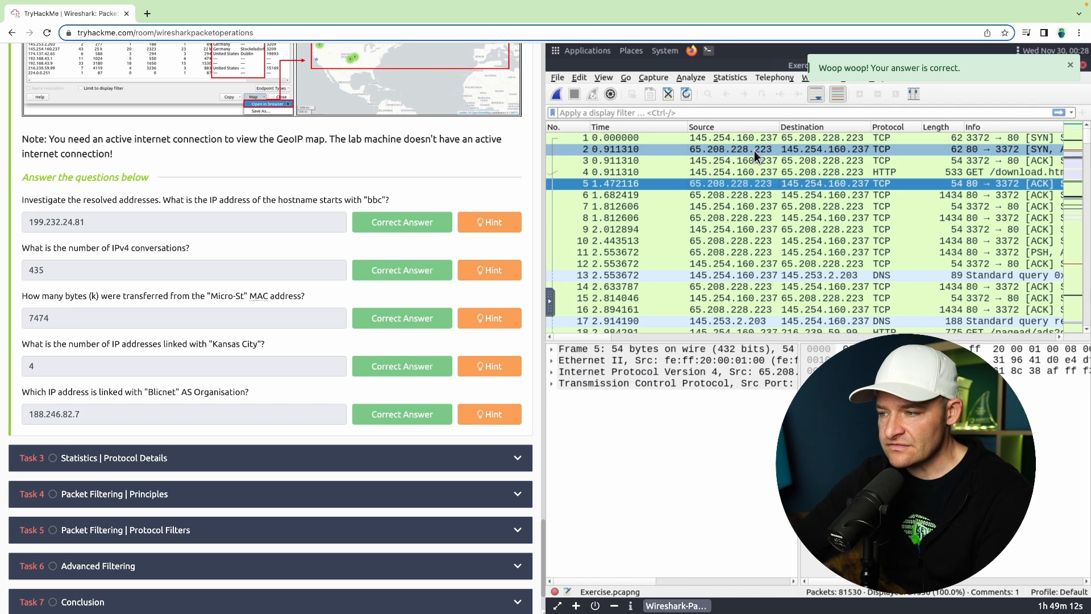
click(551, 373)
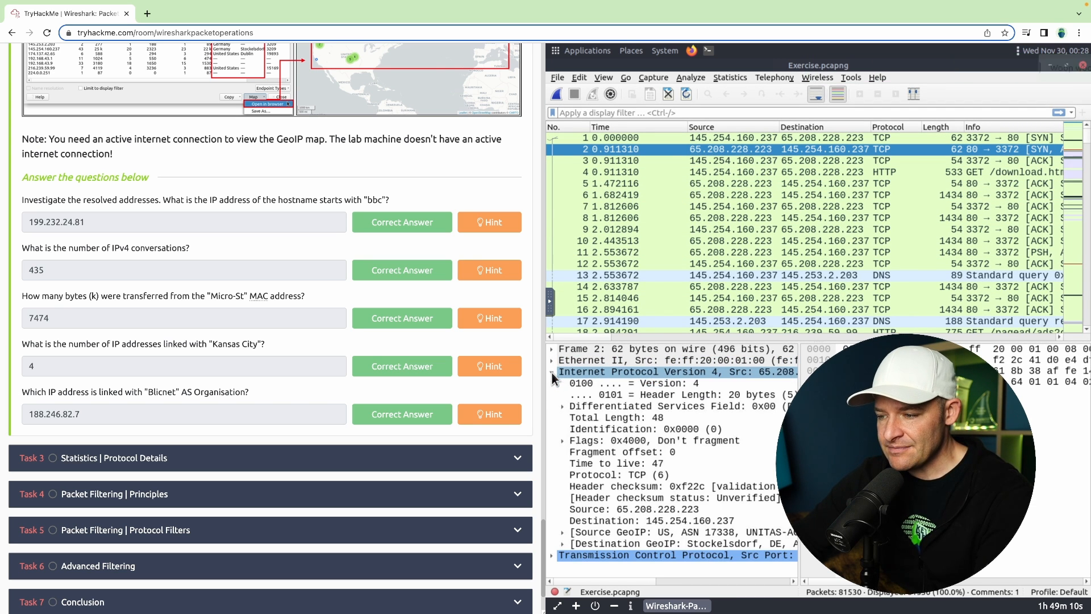
click(562, 533)
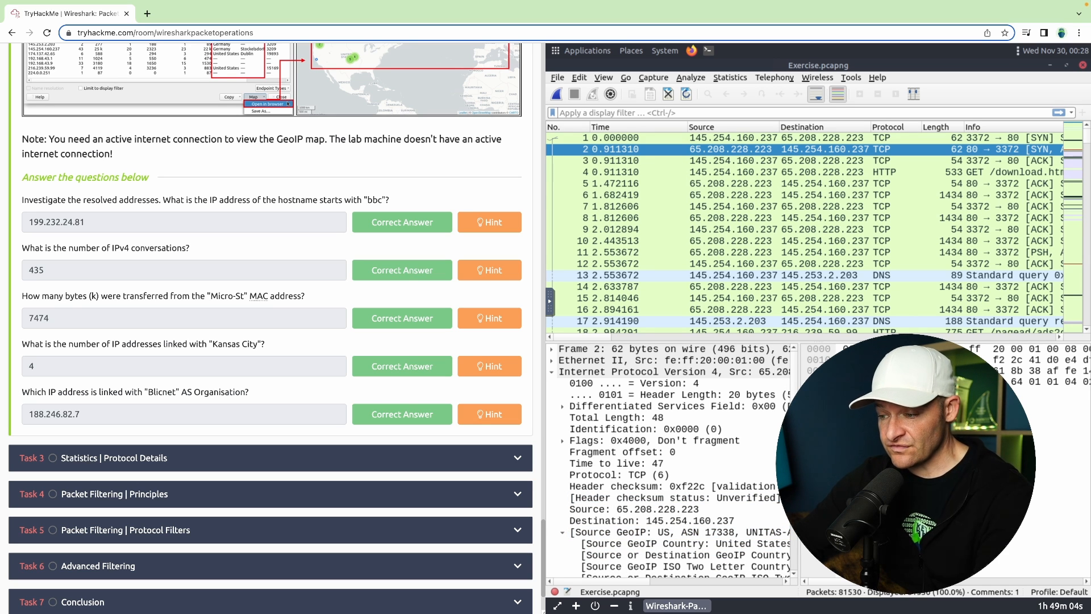
scroll(670, 463, down, 4)
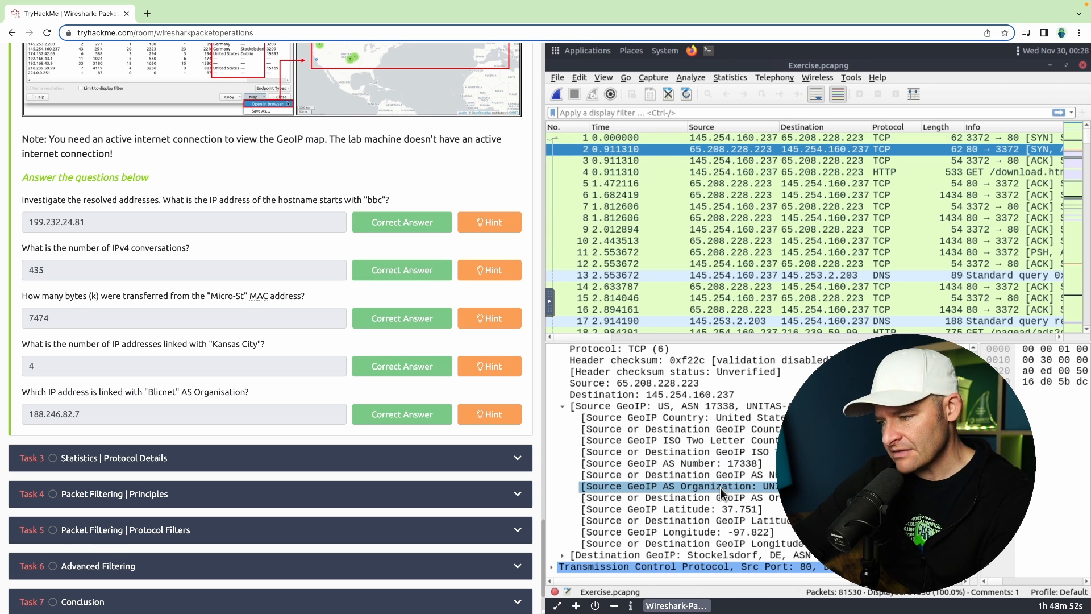
drag(721, 488, 679, 112)
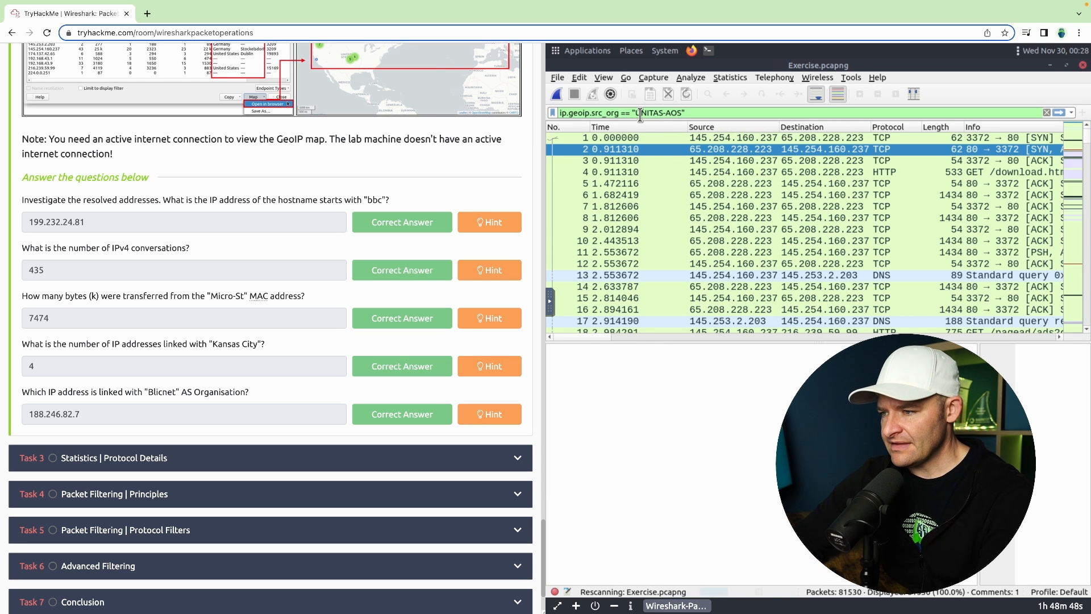
key(Return)
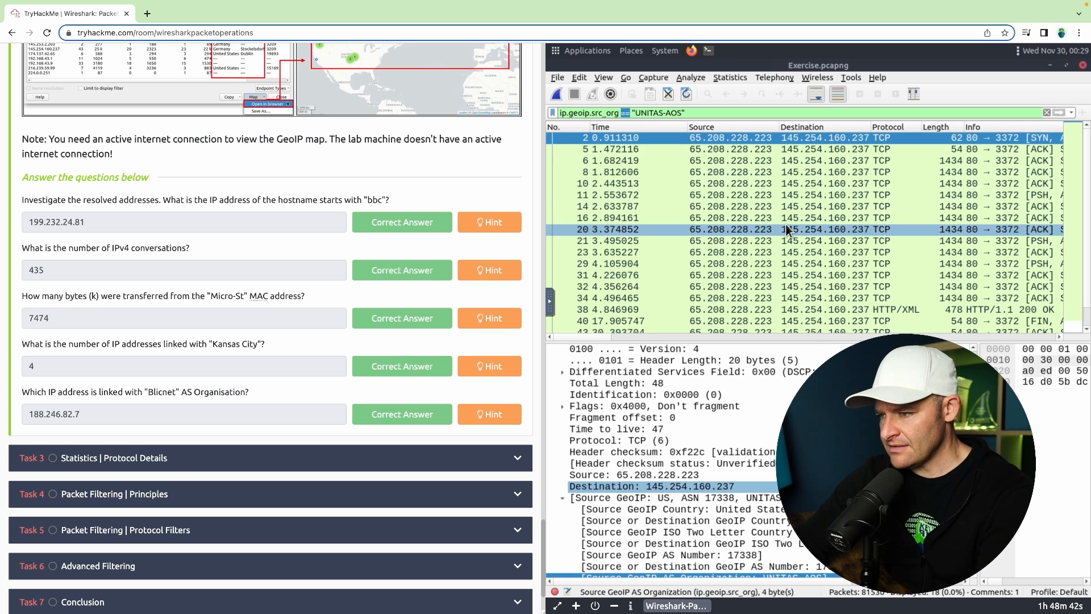
Step: Change the display filter to ip.geoip.src_org contains "Blicnet" and apply it to the capture
text(contains)
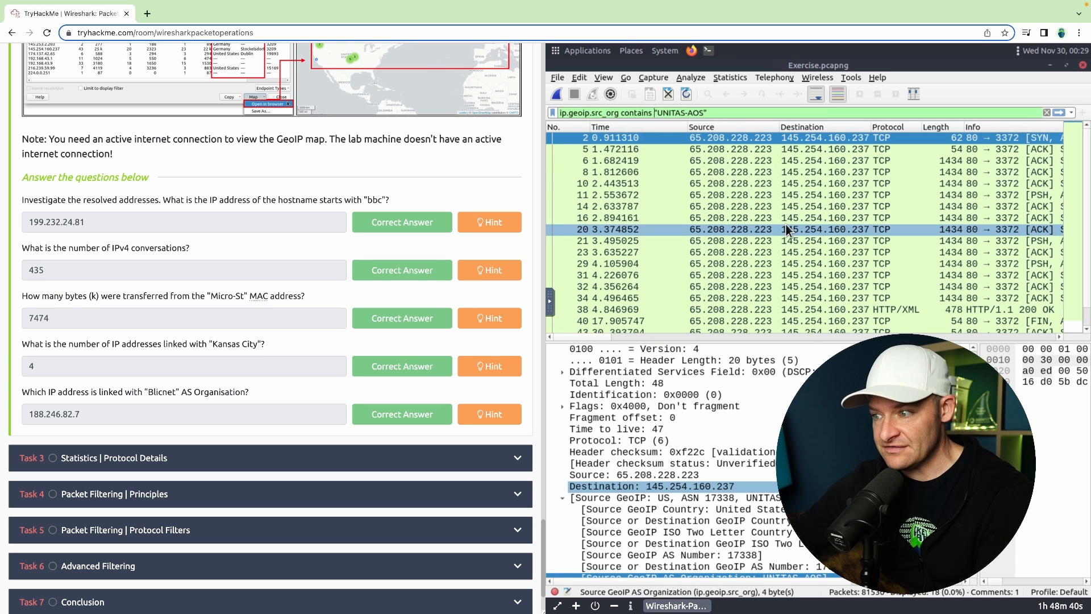
key(Right)
key(Right)
key(Right)
key(Right)
key(Right)
key(Right)
key(Right)
key(Right)
key(Right)
key(Right)
key(Right)
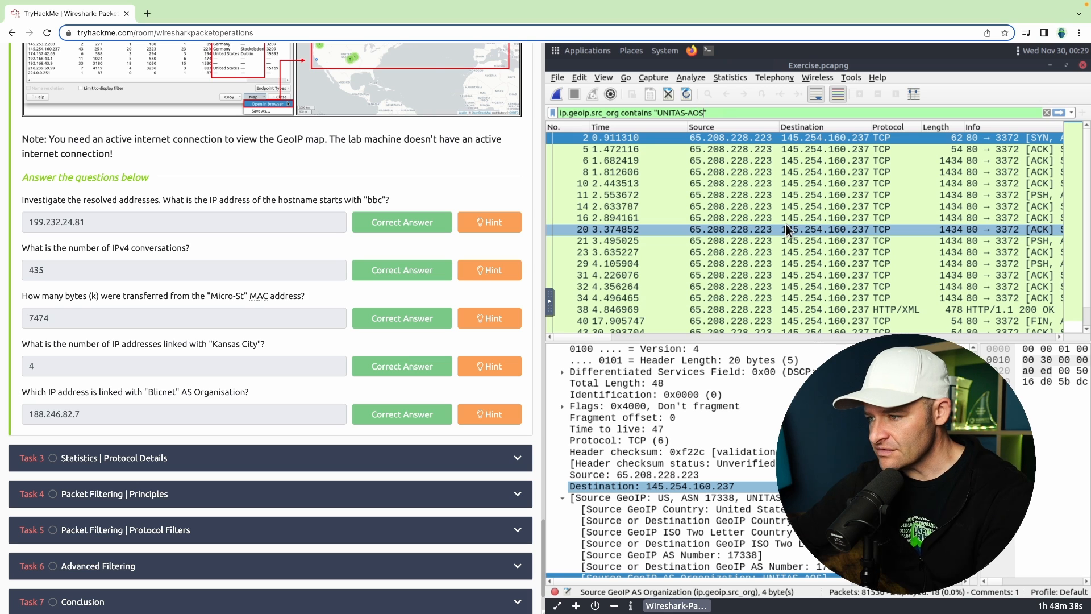
key(BackSpace)
key(BackSpace)
key(BackSpace)
key(BackSpace)
key(BackSpace)
key(BackSpace)
key(BackSpace)
key(BackSpace)
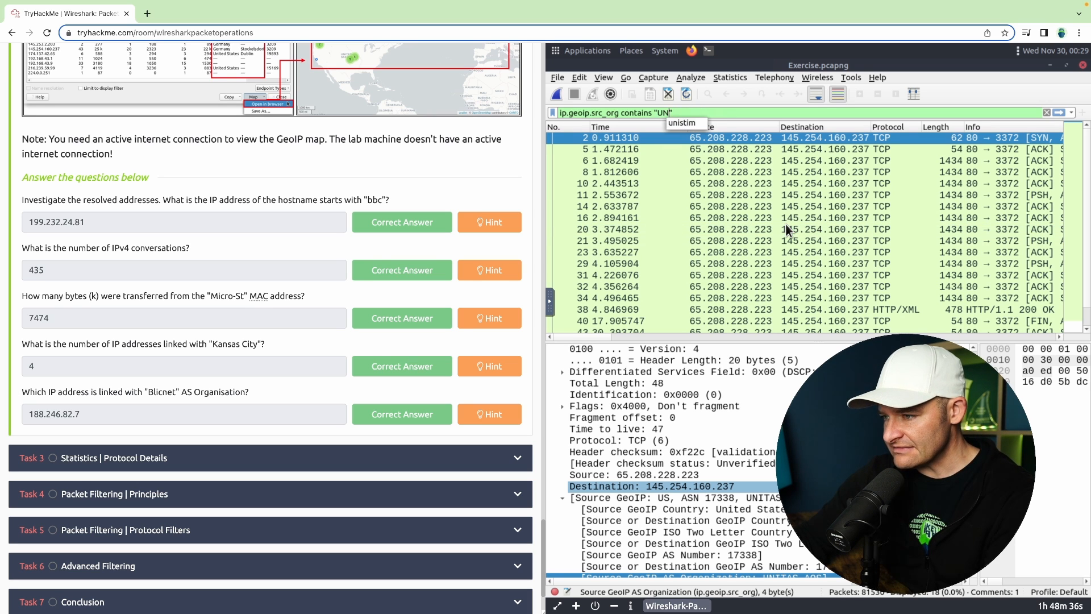
key(BackSpace)
key(BackSpace)
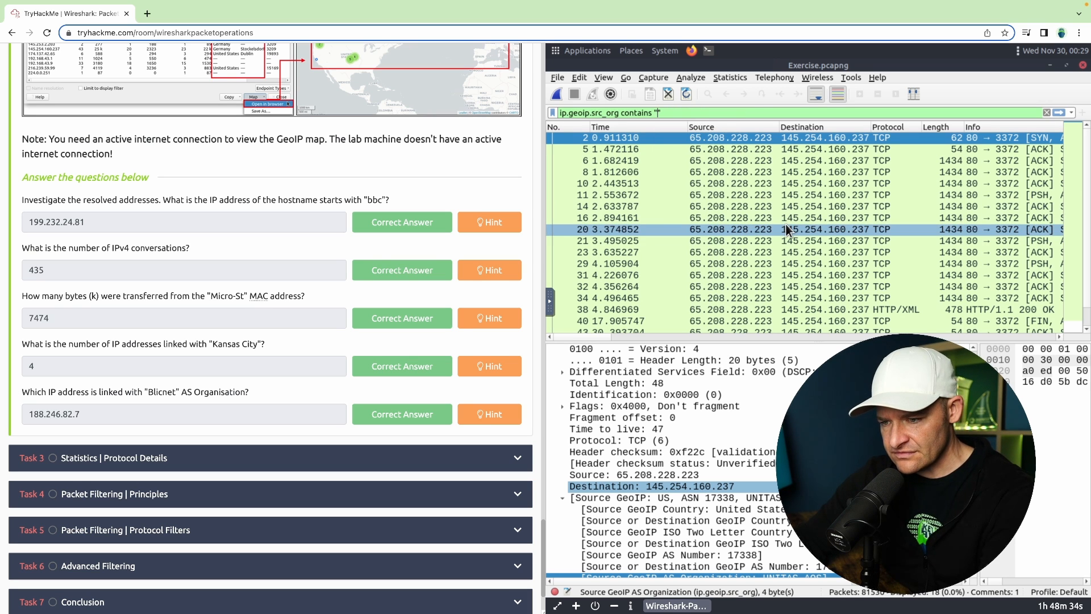
text(Blic)
text(net)
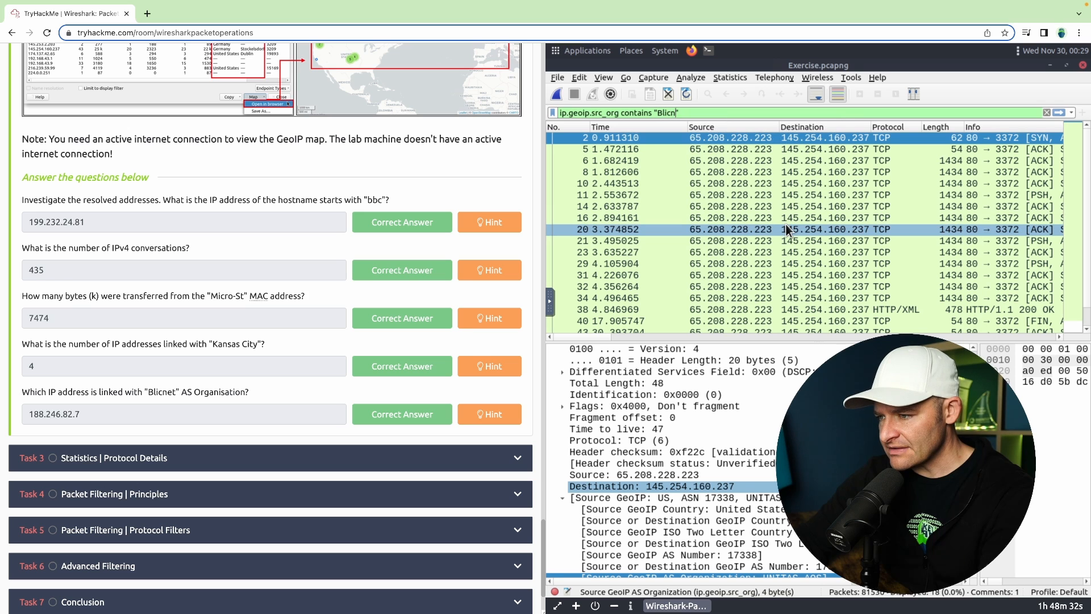
key(Return)
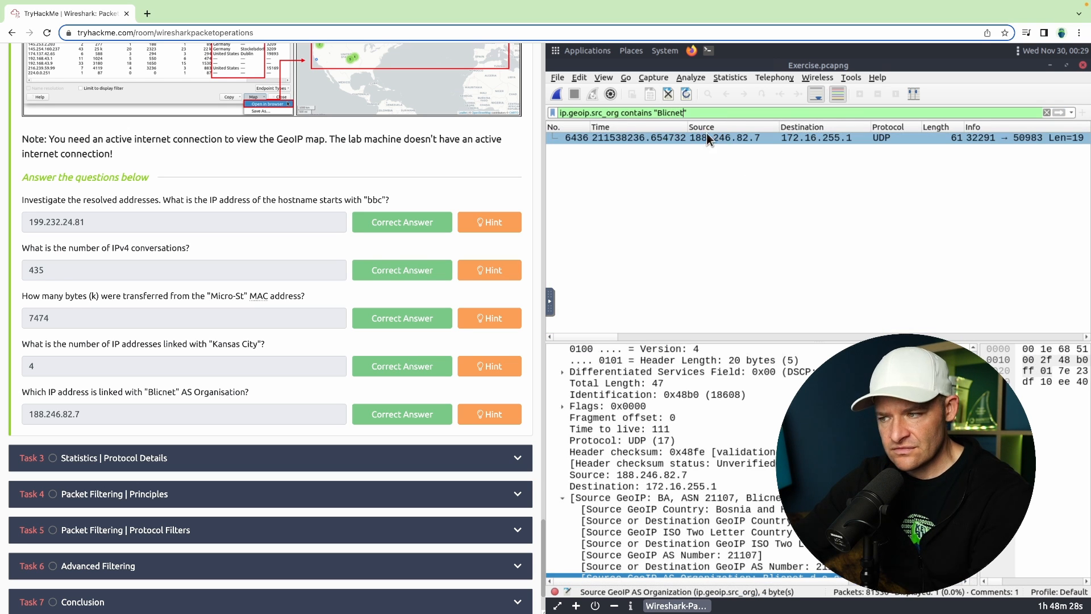
click(735, 166)
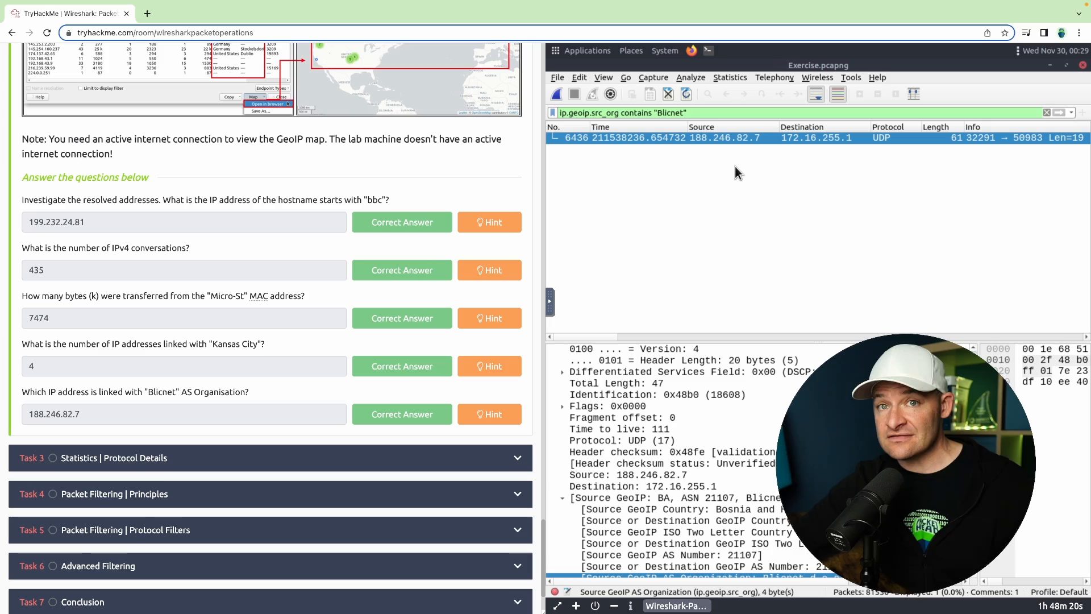
Step: Collapse the completed Task 2 section and expand Task 3, Statistics | Protocol Details
scroll(398, 207, up, 15)
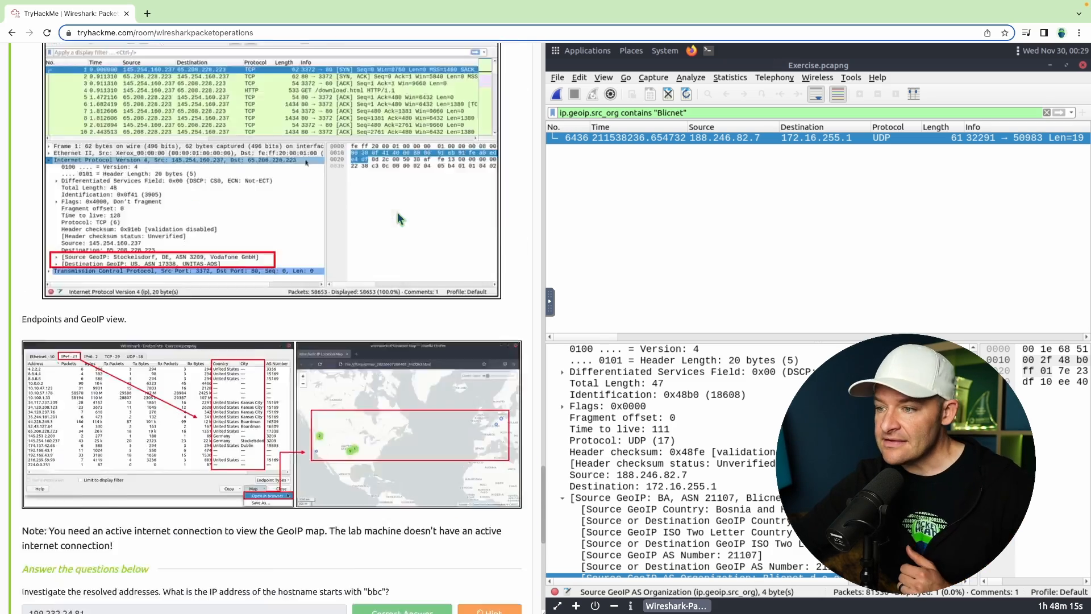
scroll(397, 213, up, 20)
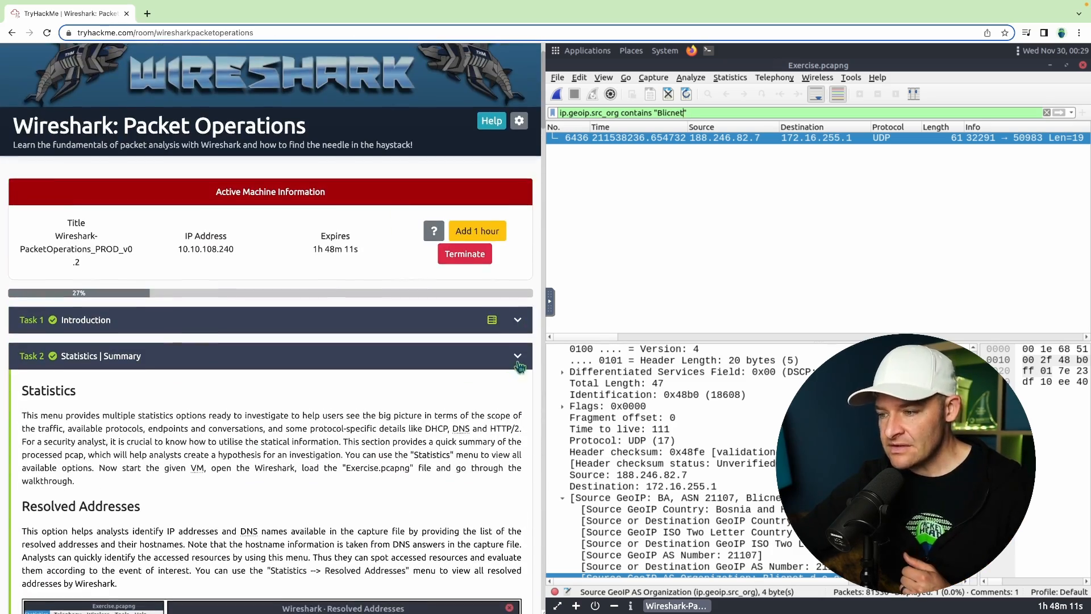
click(518, 360)
click(518, 392)
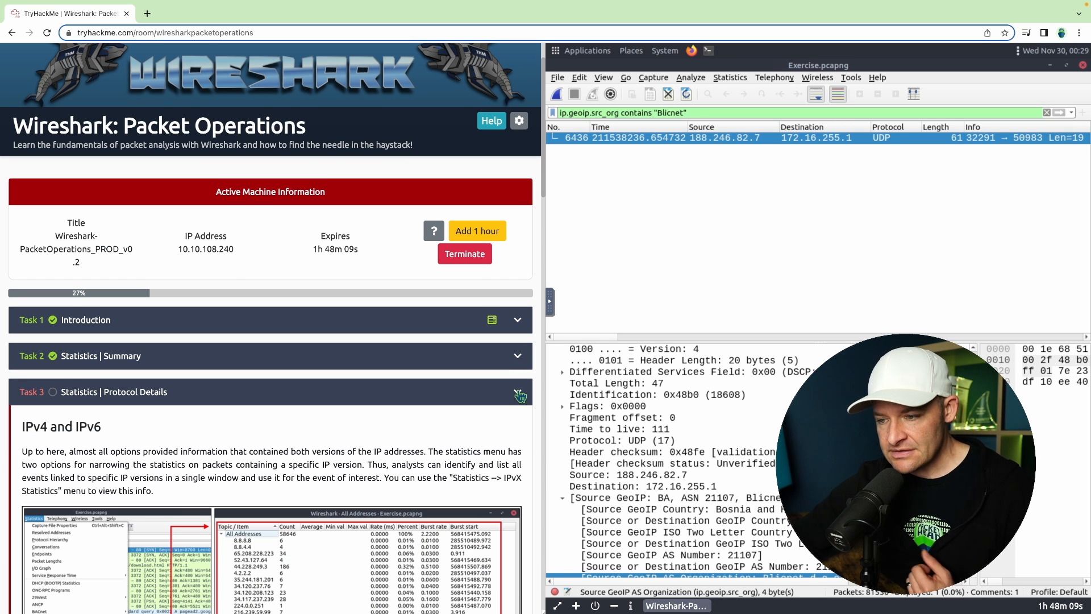
Step: Clear the display filter from the capture and highlight Task 3's question about the most used IPv4 destination address
click(1048, 112)
scroll(391, 373, down, 4)
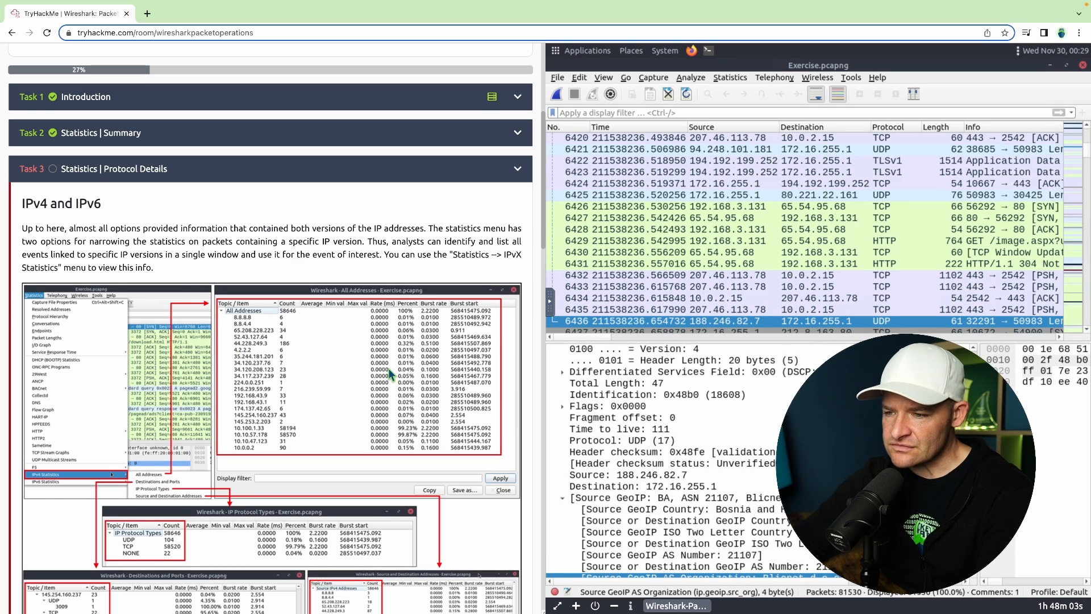
scroll(391, 373, down, 20)
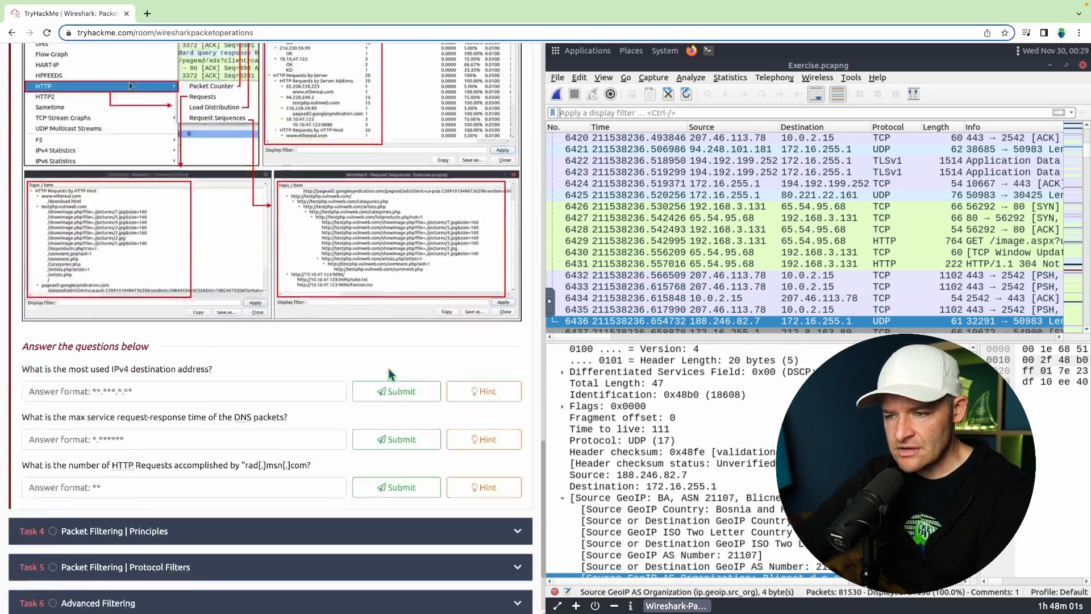
scroll(391, 375, down, 2)
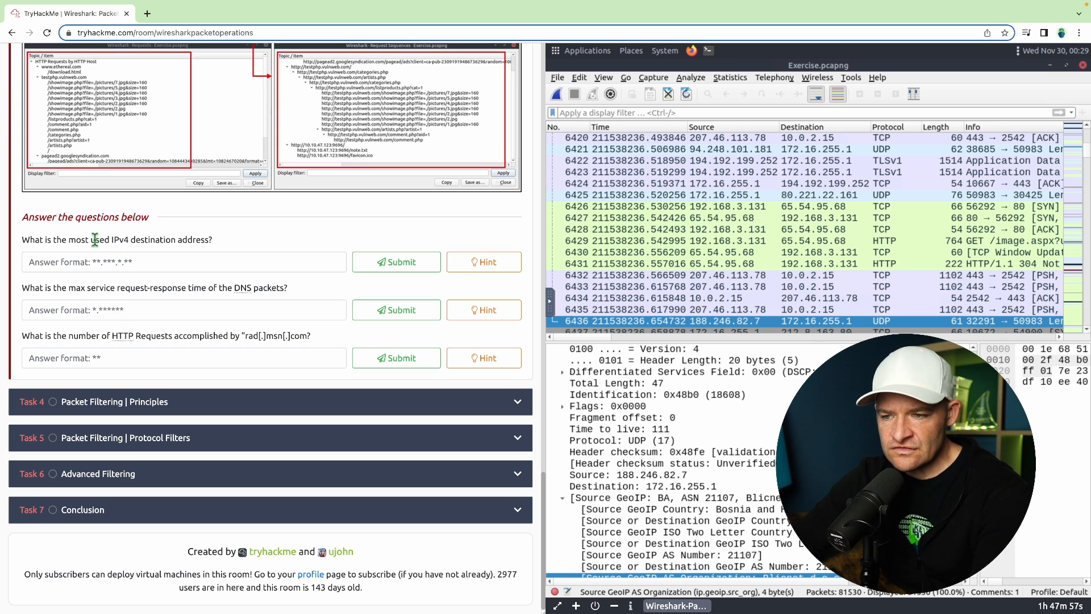
drag(95, 239, 210, 242)
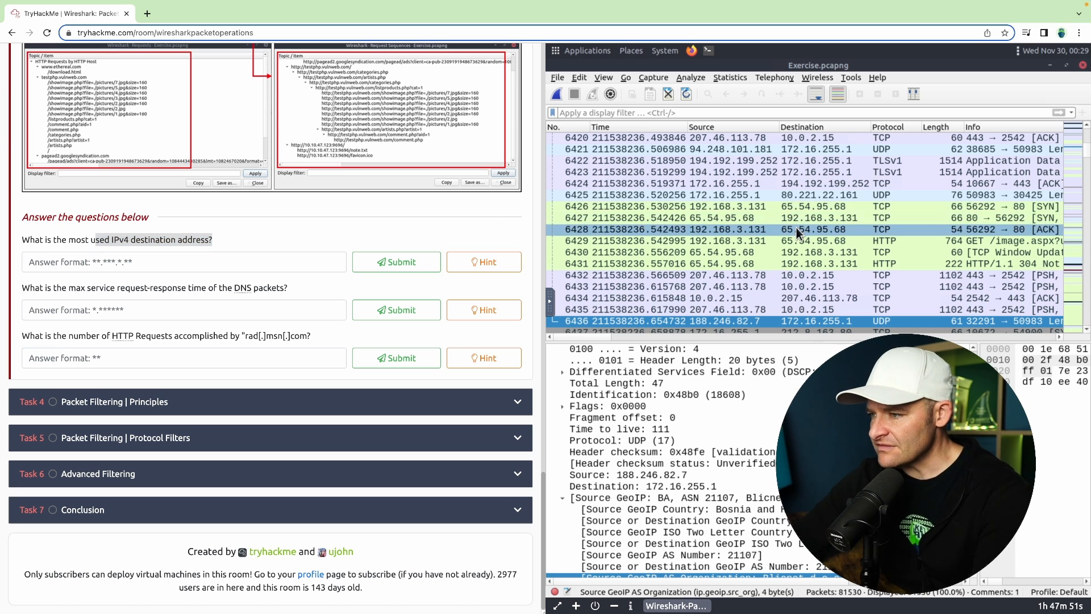
Step: Open the endpoint statistics, sort the IPv4 endpoints by received packets in descending order and select the first entry
click(731, 78)
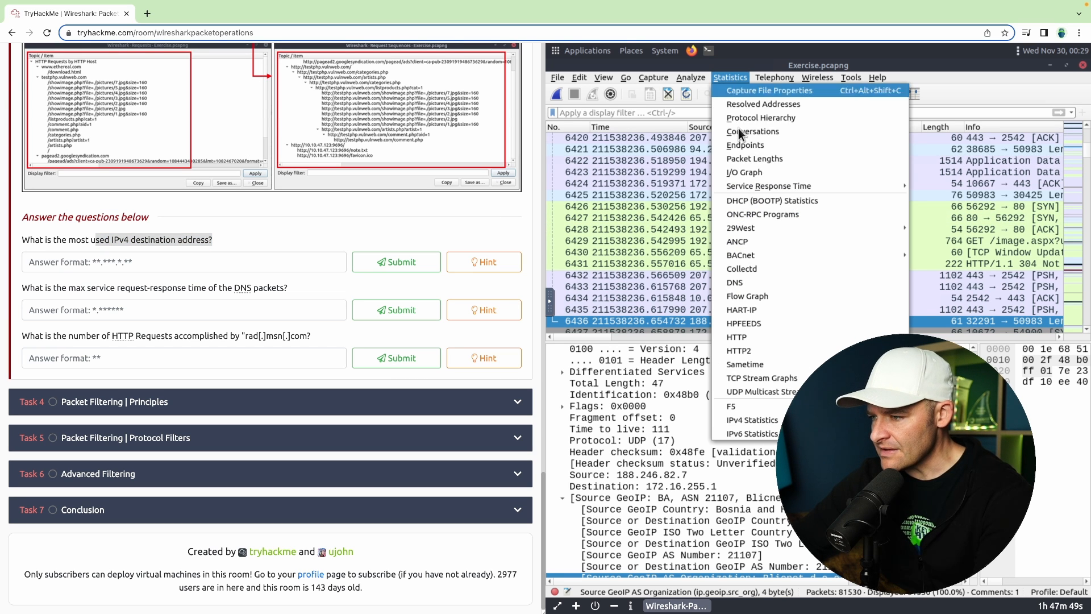
key(Escape)
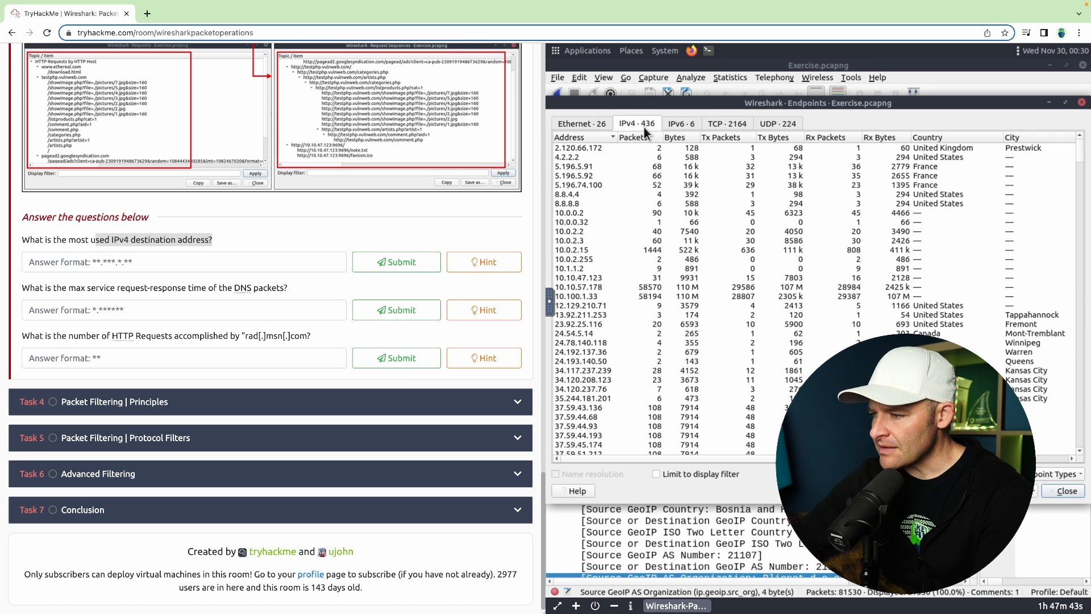
click(840, 138)
click(841, 138)
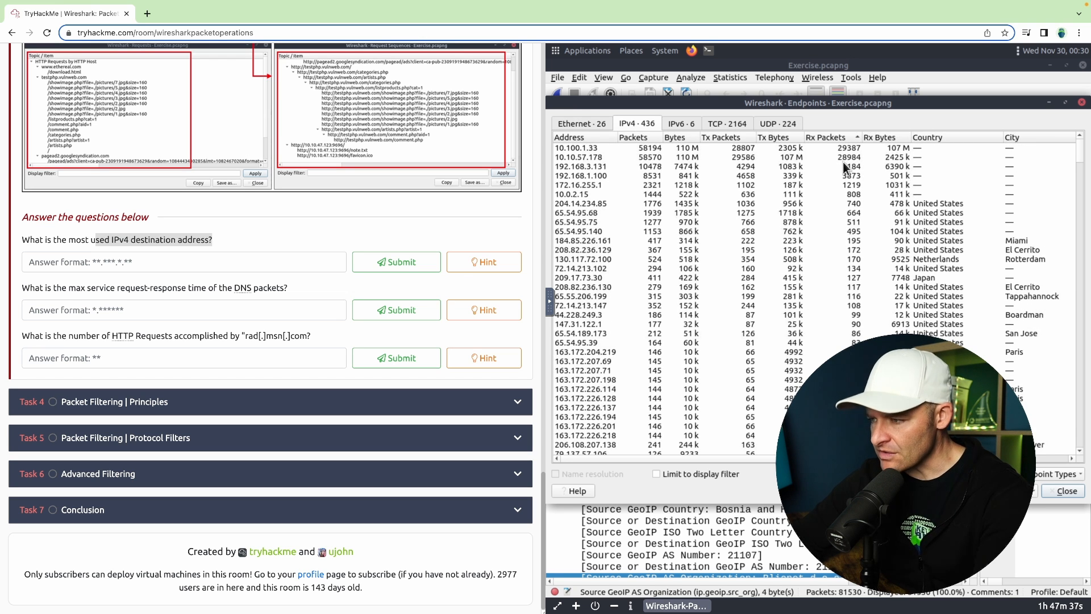
click(845, 151)
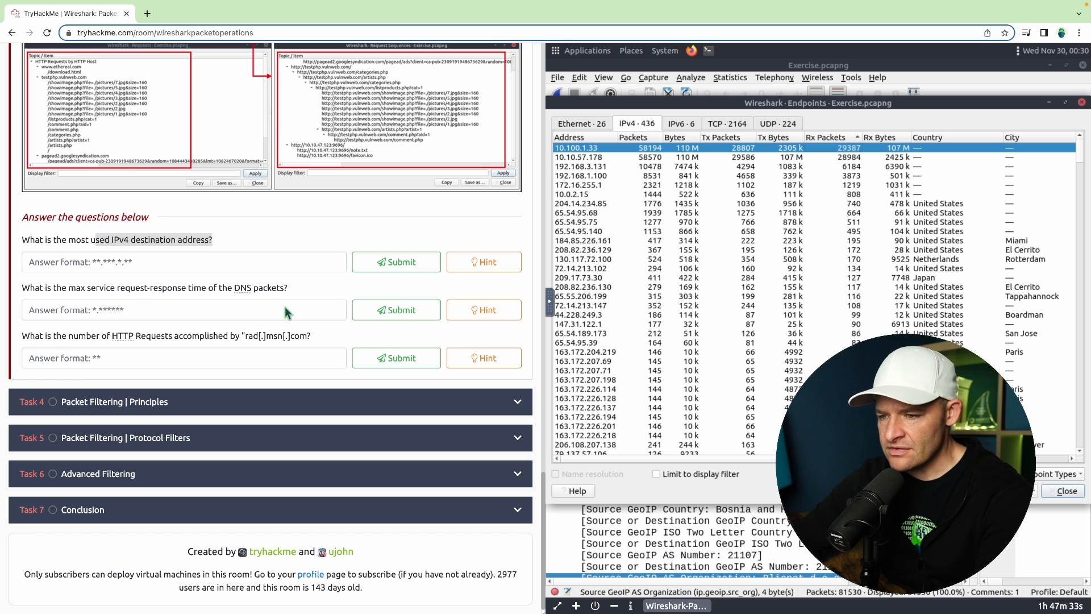
Step: Submit 10.100.1.33 as the most used IPv4 destination address
click(266, 264)
text(10)
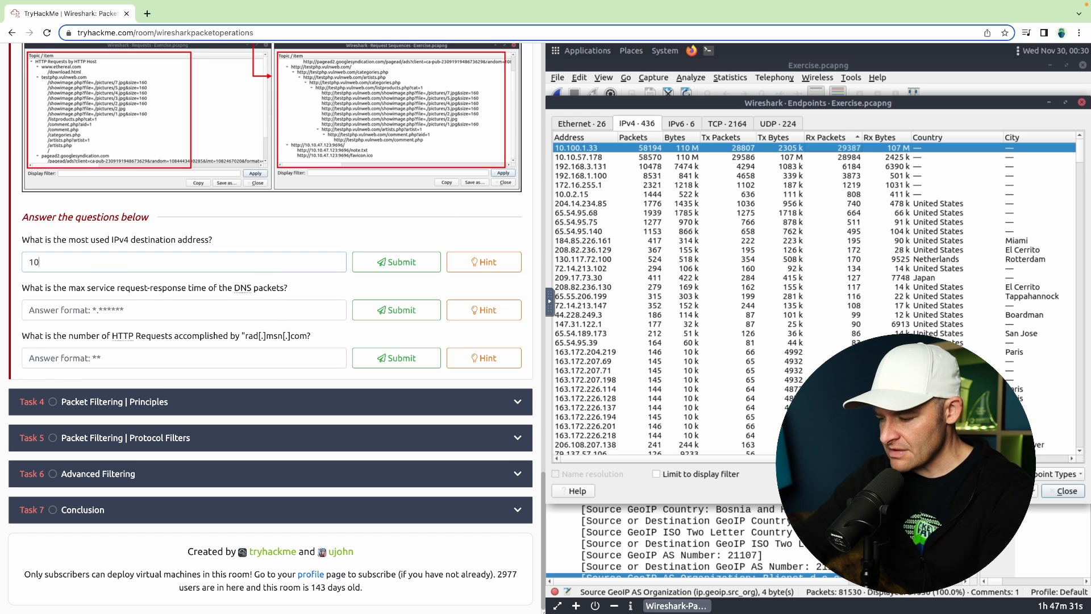
text(.100.1.33)
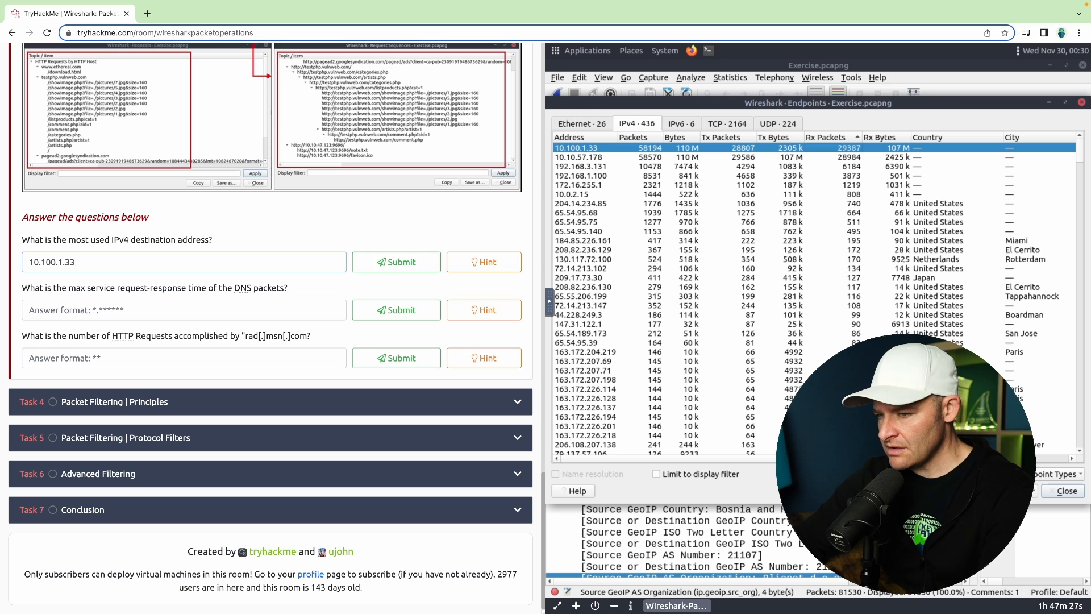
key(Return)
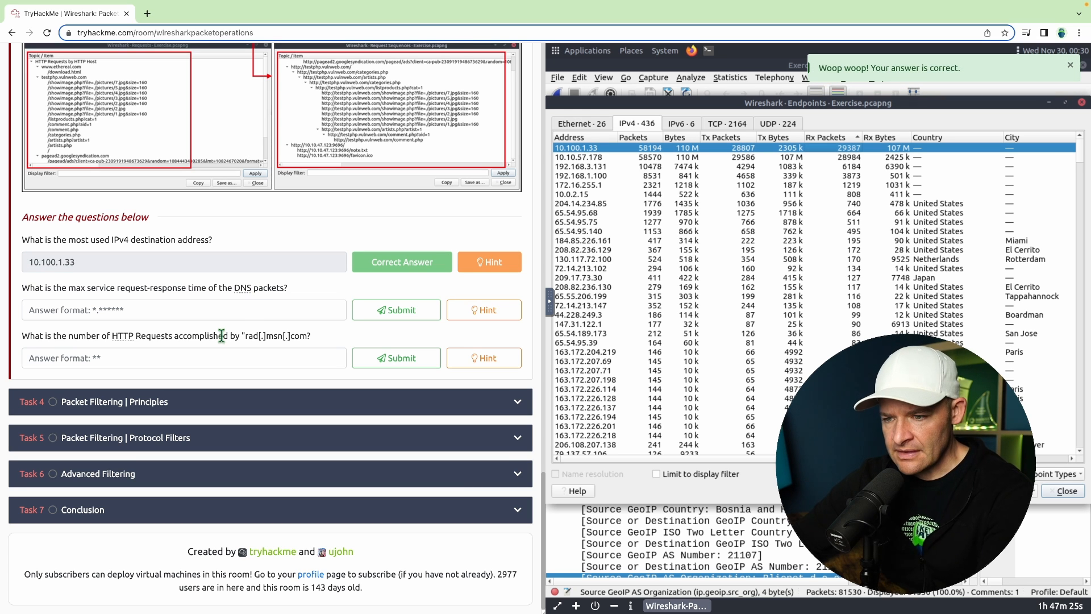
Step: Highlight the question about the DNS packets' max service request-response time and close the endpoint statistics
click(177, 311)
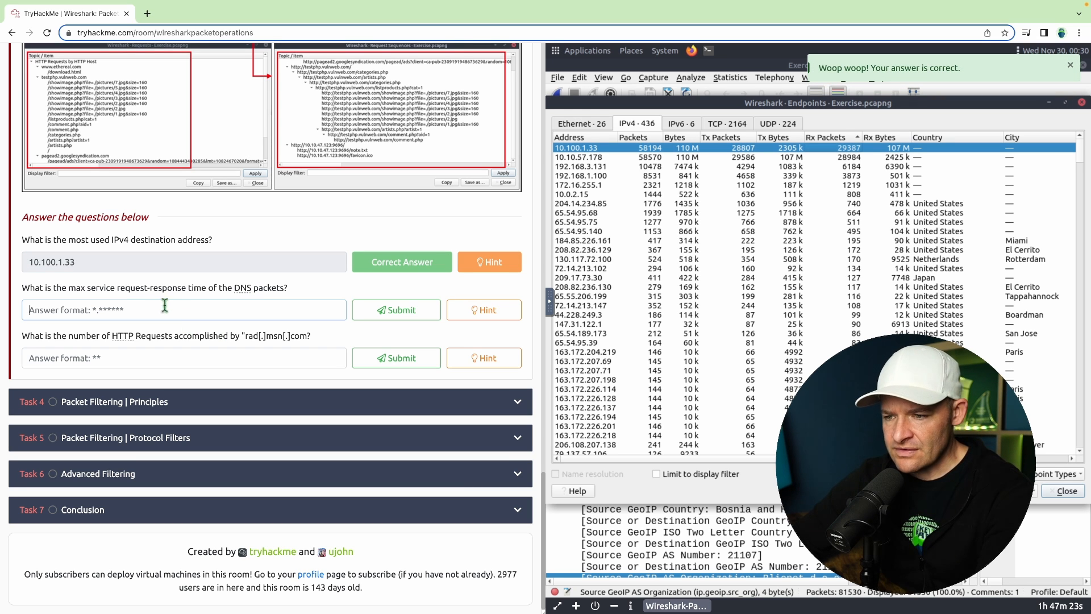
drag(166, 288, 305, 296)
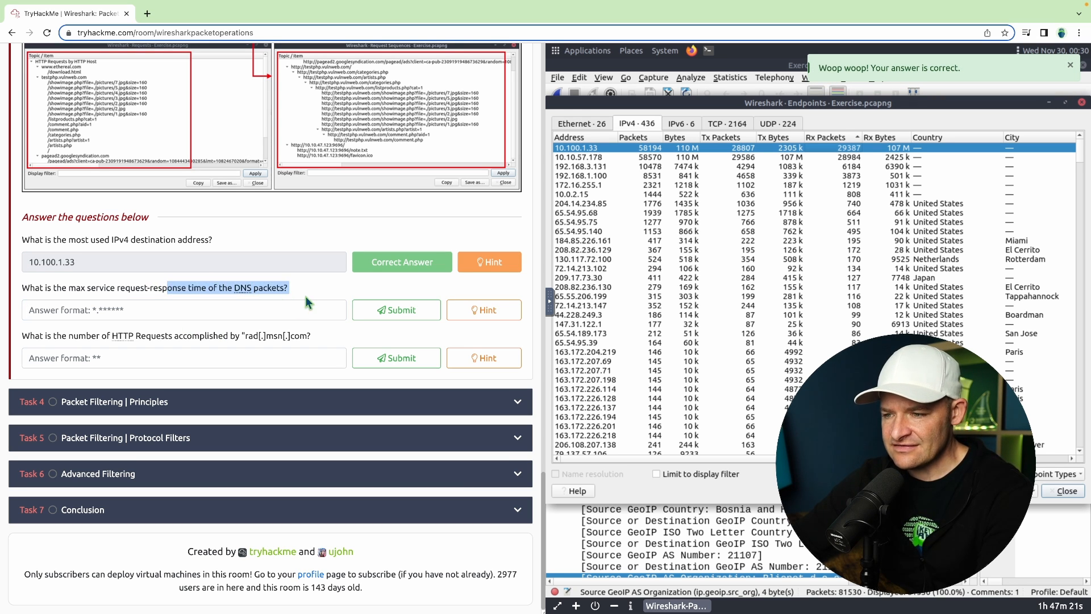
click(126, 287)
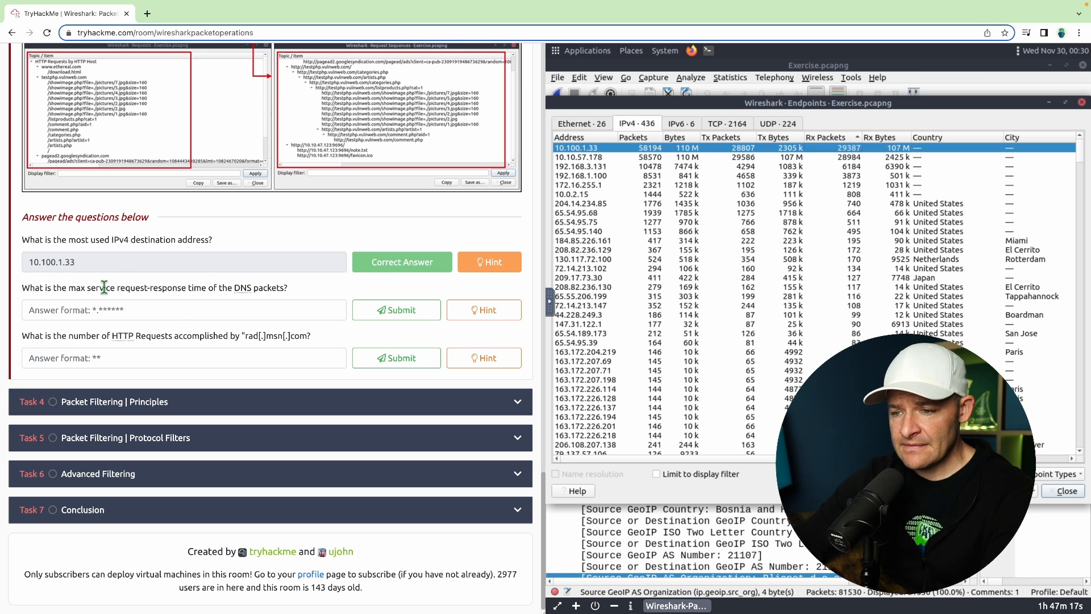
drag(104, 287, 305, 291)
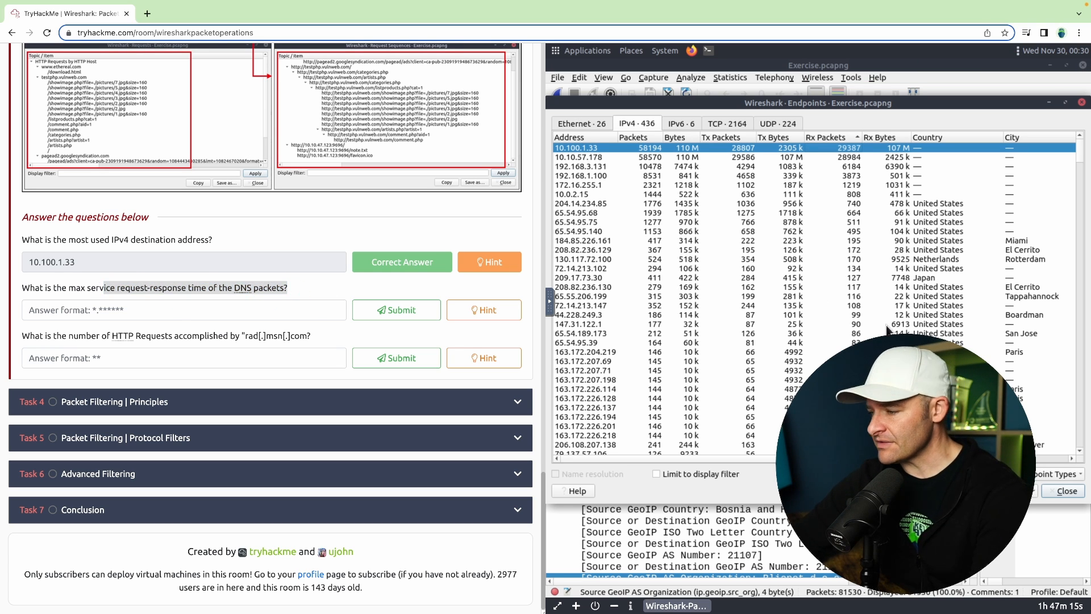
click(1050, 490)
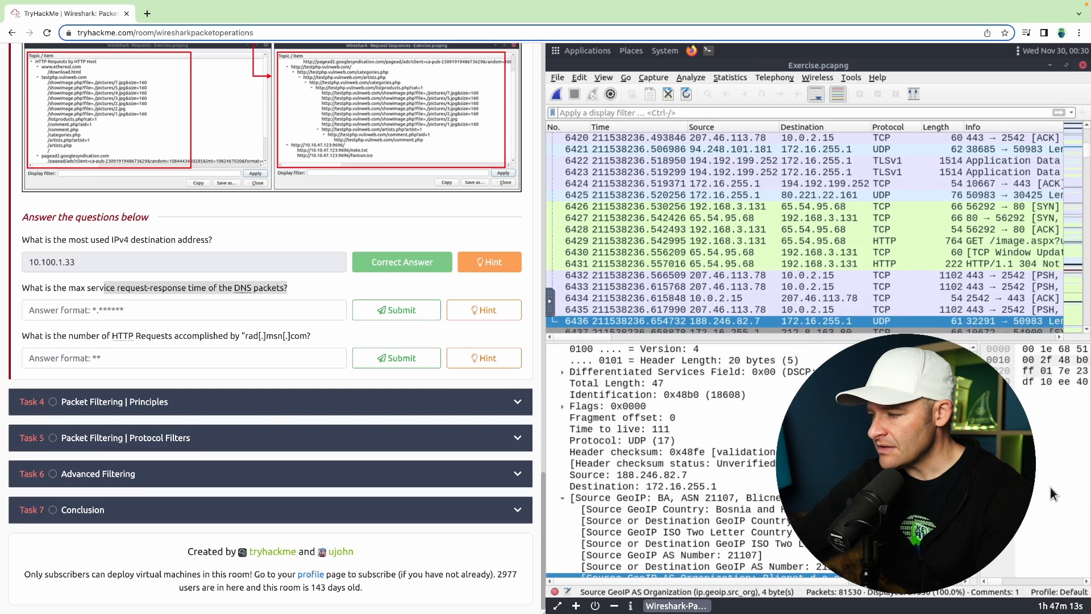
Step: Apply the display filter dns.time > .100 to the capture
click(738, 80)
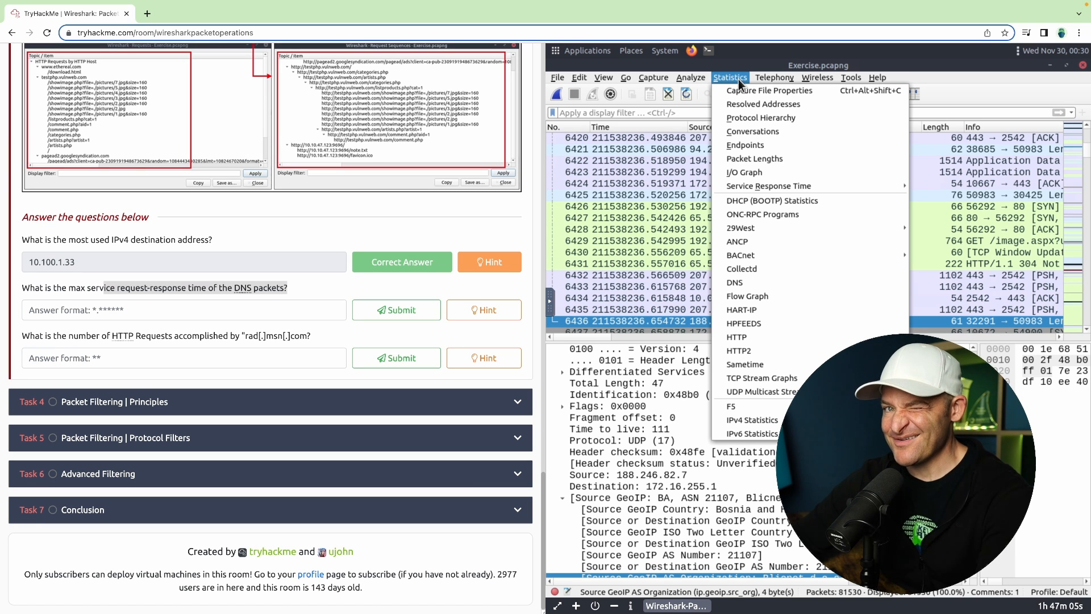
click(739, 79)
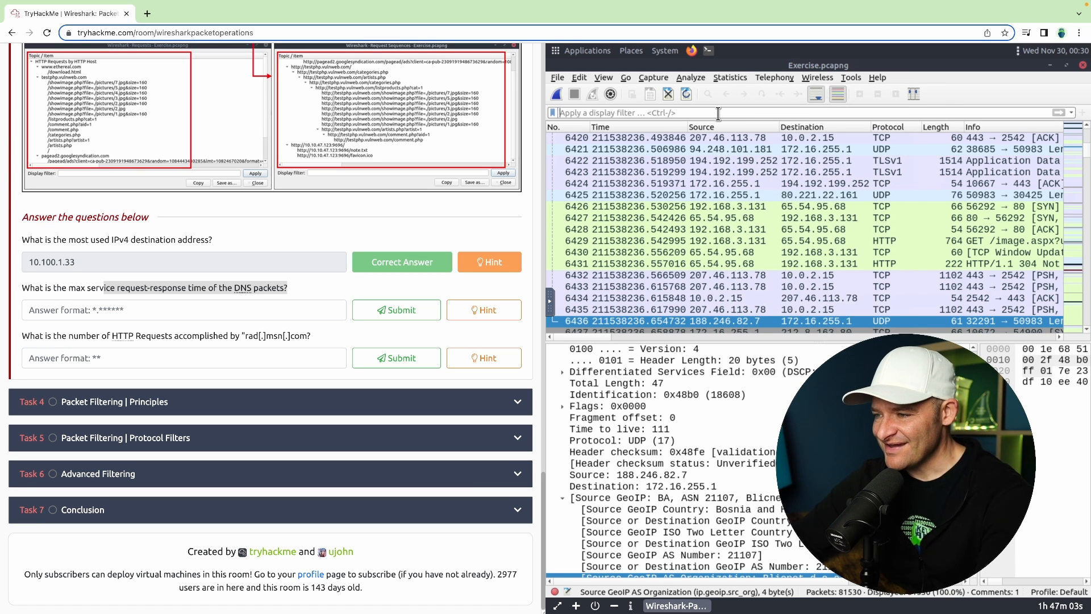
text(d)
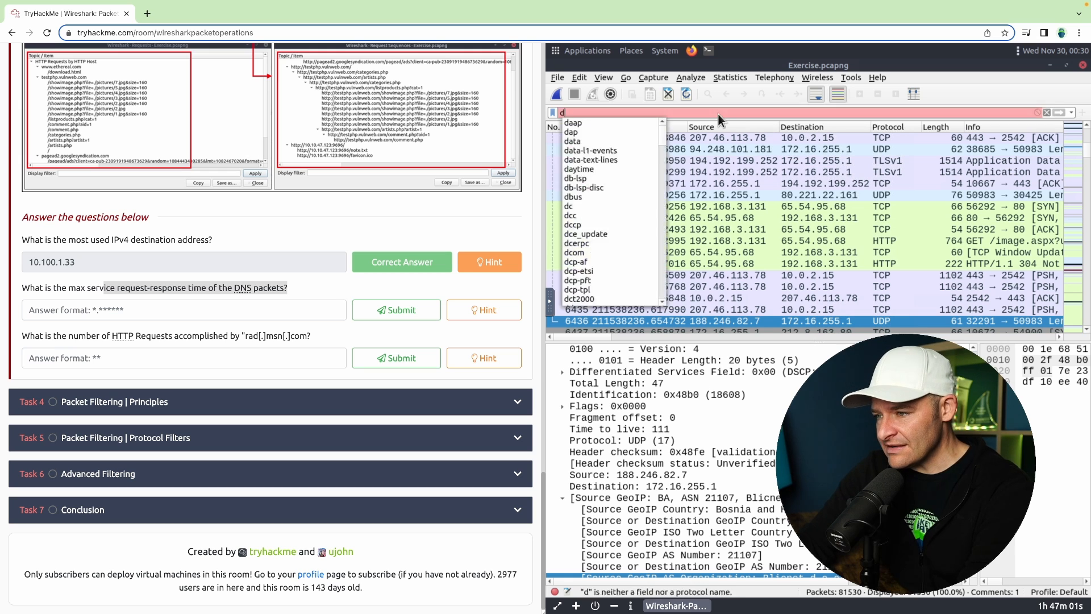
text(ns.time)
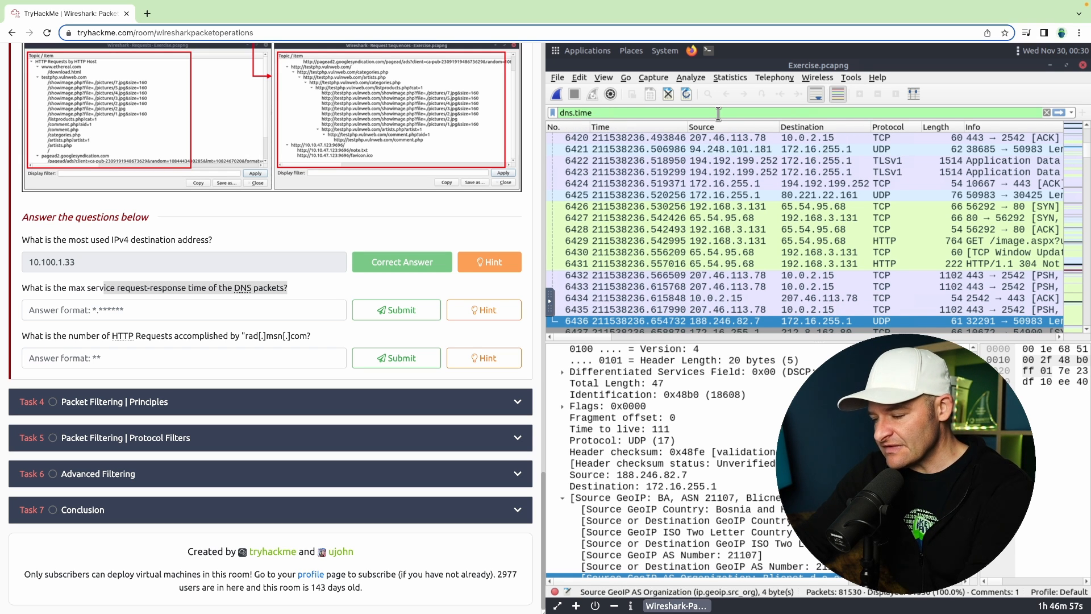
text( > .1)
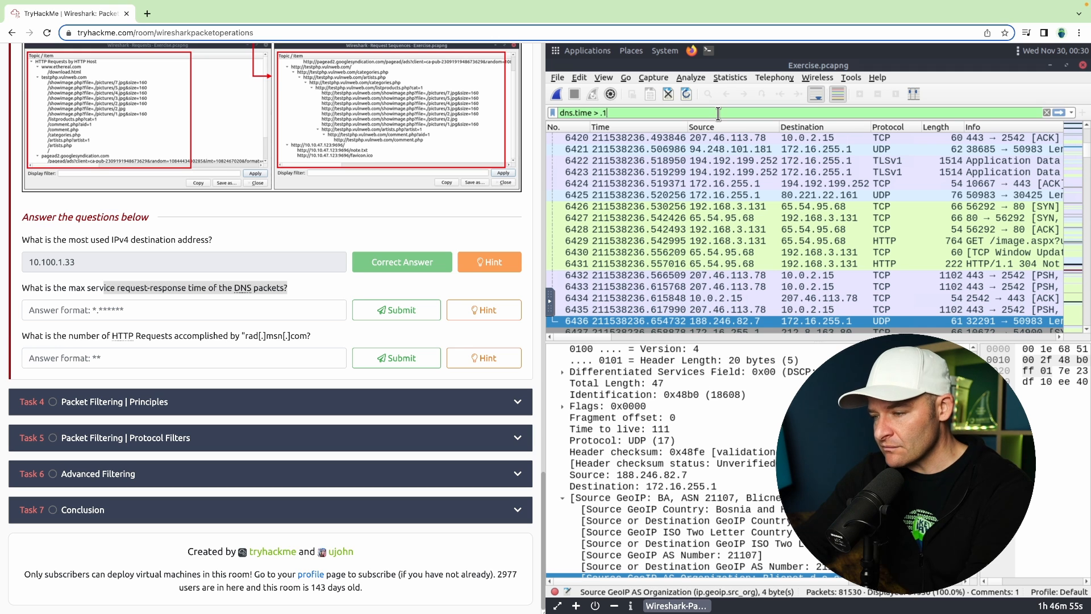
key(Return)
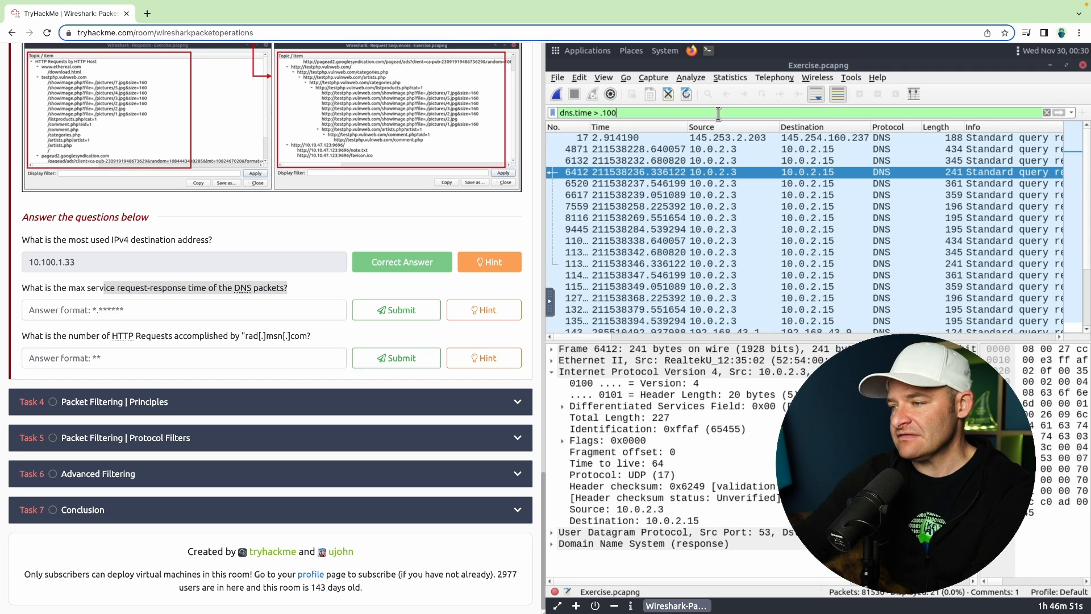
Step: Select DNS response packet 11307, collapse its Internet Protocol details and expand its Domain Name System details
click(737, 255)
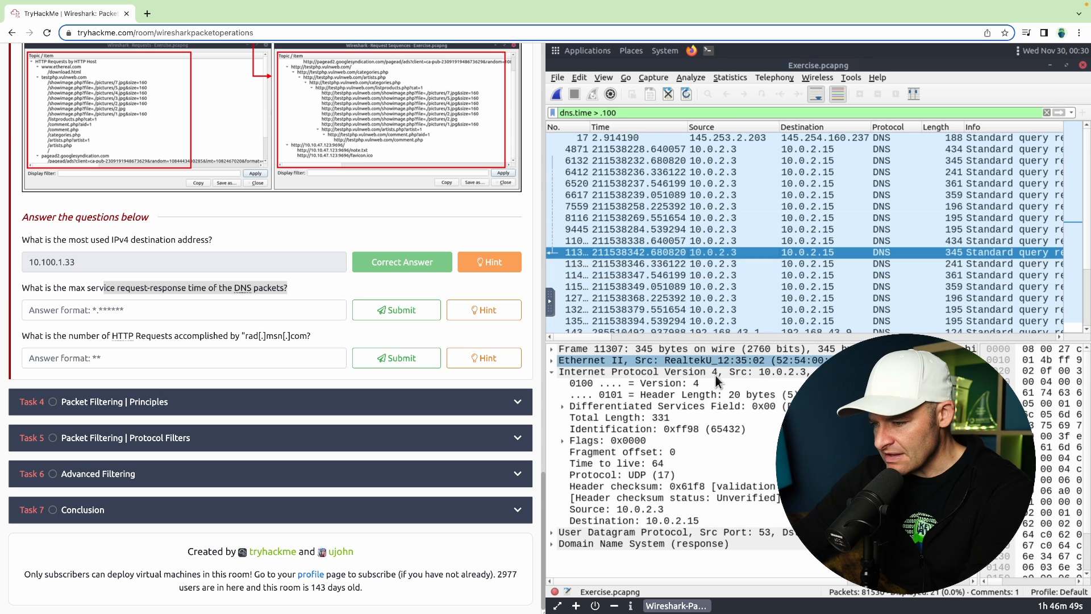
click(606, 509)
click(550, 363)
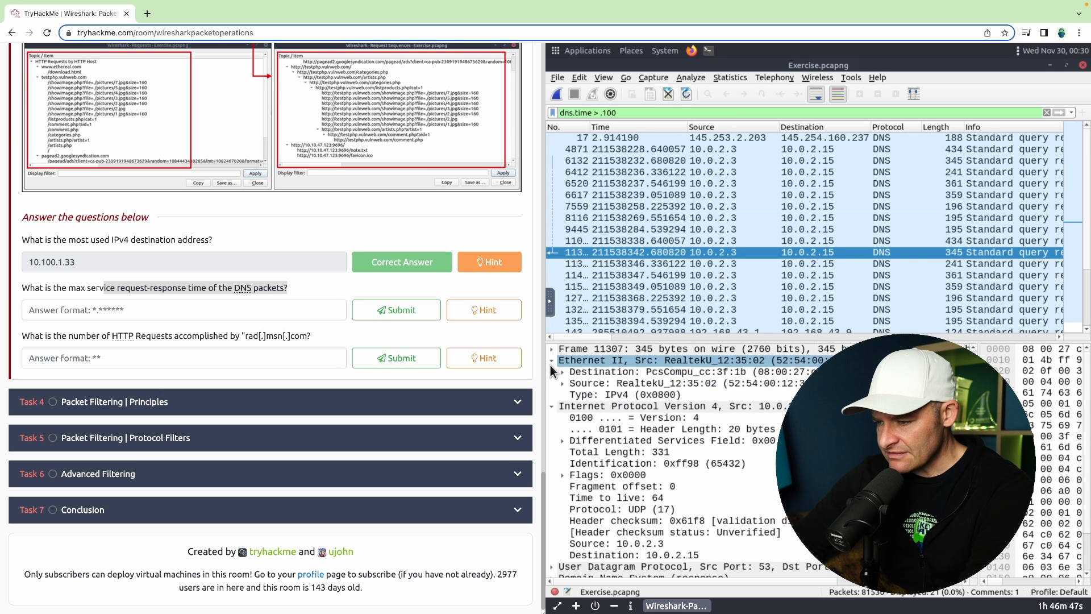
click(550, 361)
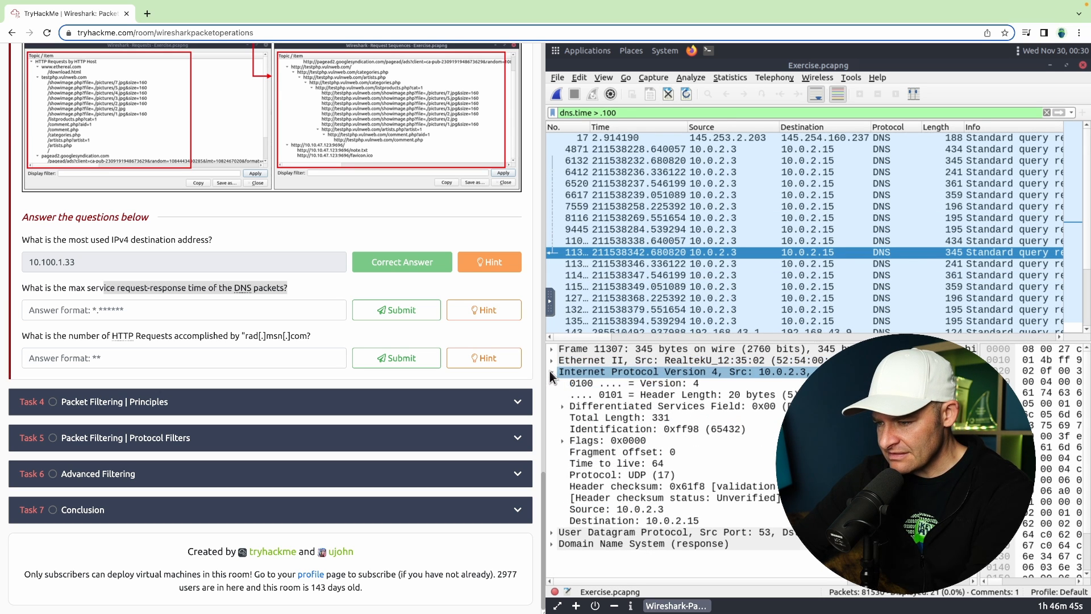
click(550, 371)
click(553, 393)
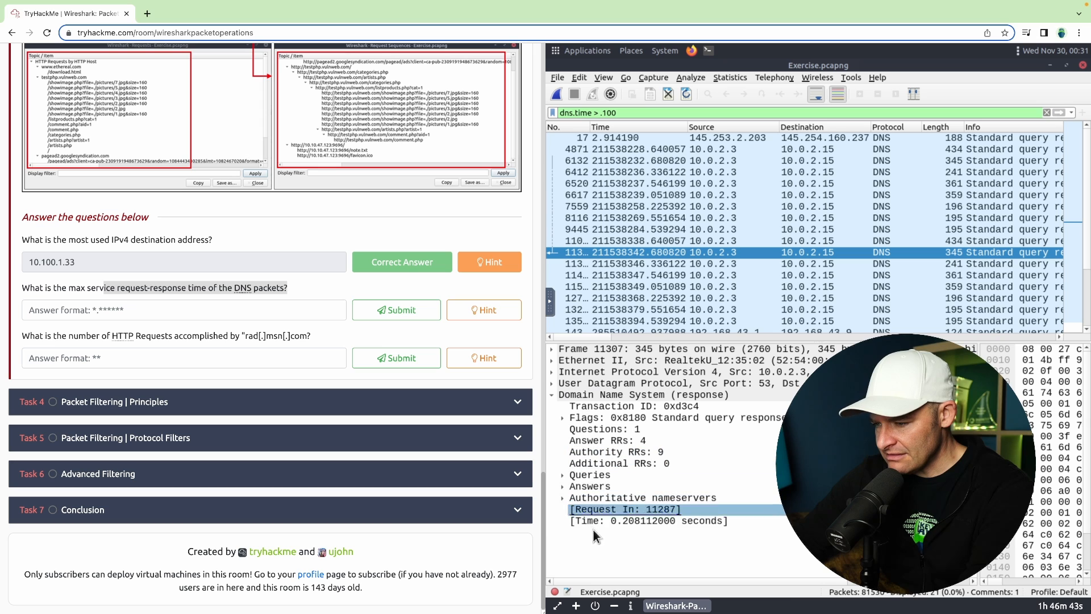
Step: Add the DNS response's Time field (dns.time) as a column in the packet list
click(607, 523)
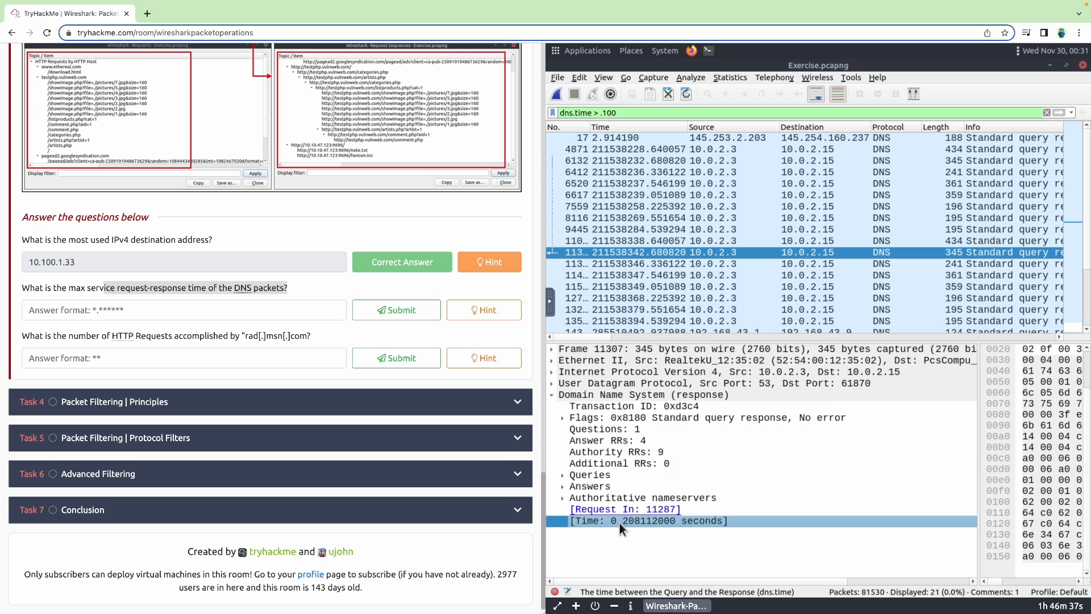
right_click(620, 523)
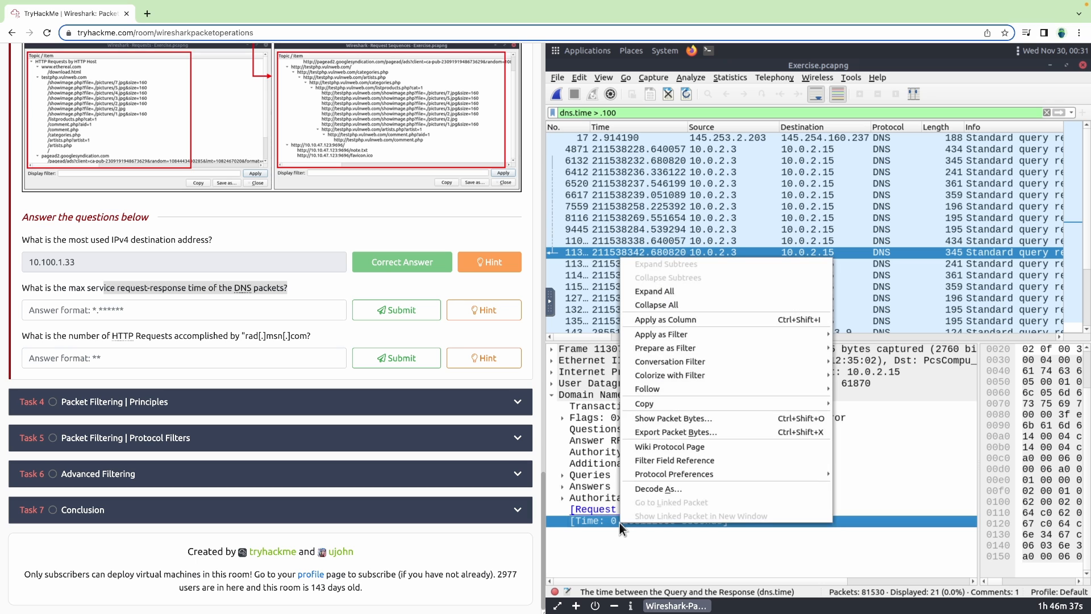
click(711, 321)
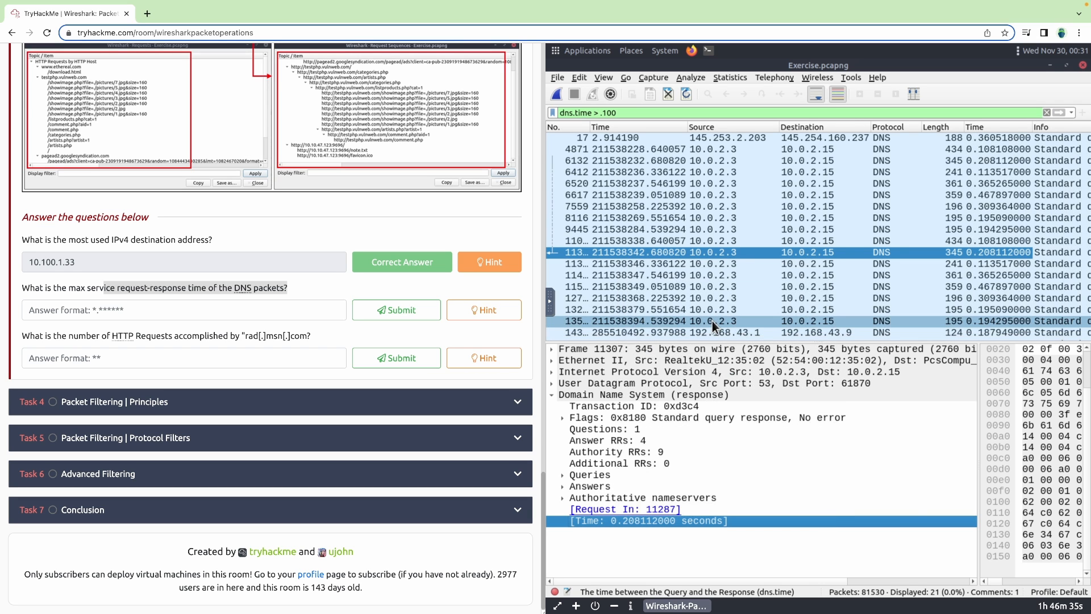
Step: Sort the packets in ascending order by the added DNS time column and select the last packet, which has the longest response time
click(989, 128)
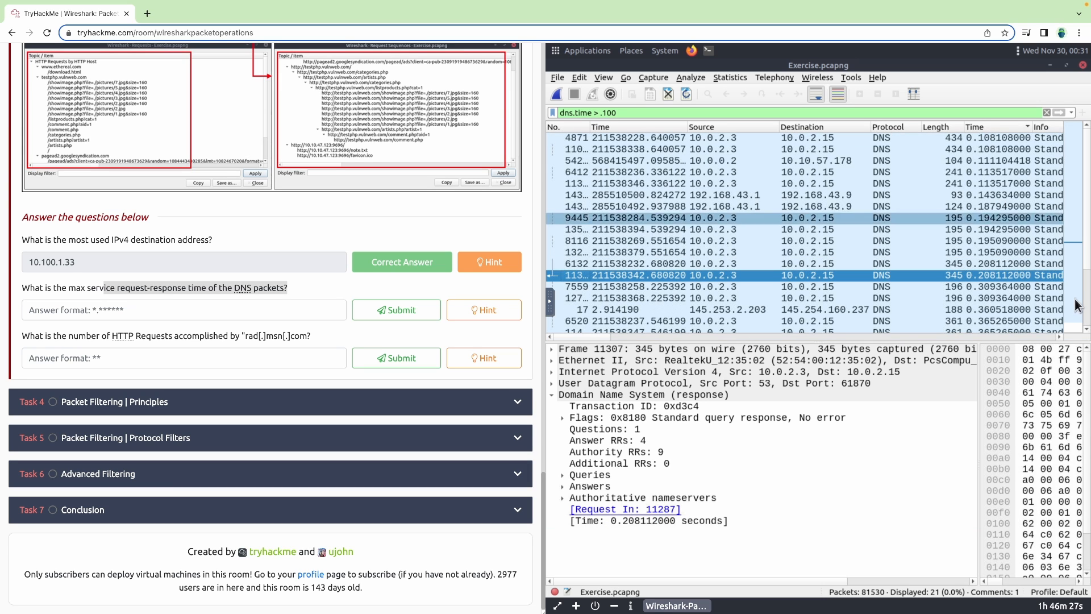
scroll(1086, 316, down, 2)
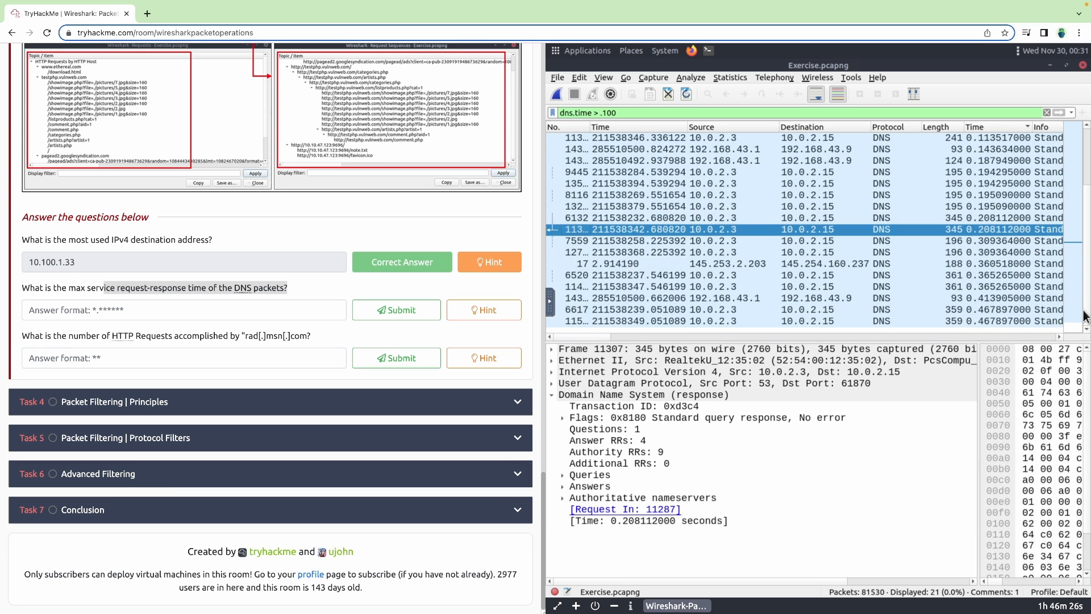
click(1015, 321)
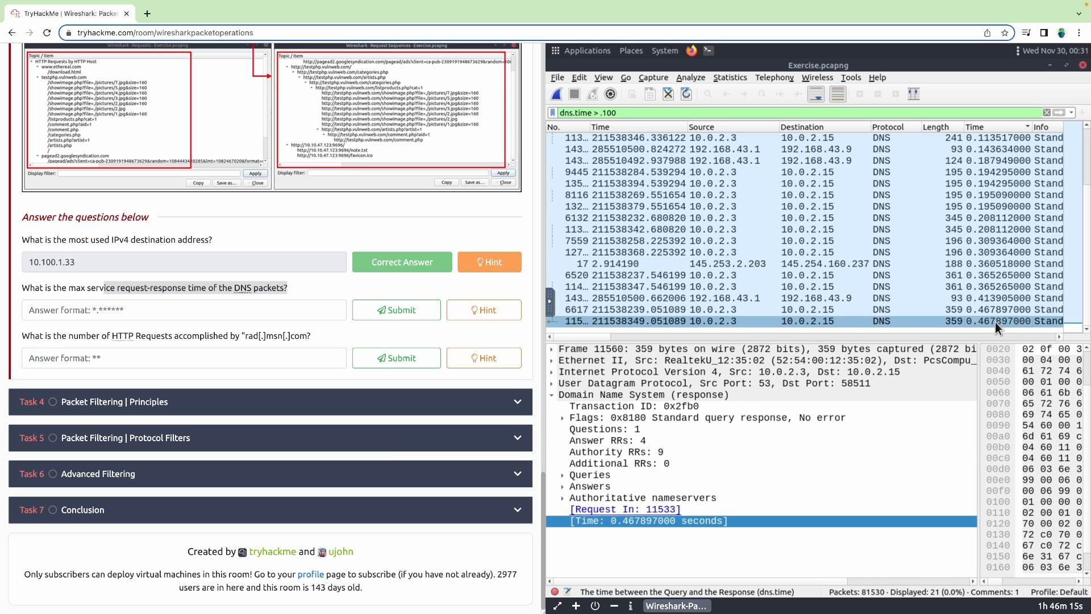
Step: Submit 0.467897 as the answer for the maximum service request-response time of the DNS packets
click(231, 303)
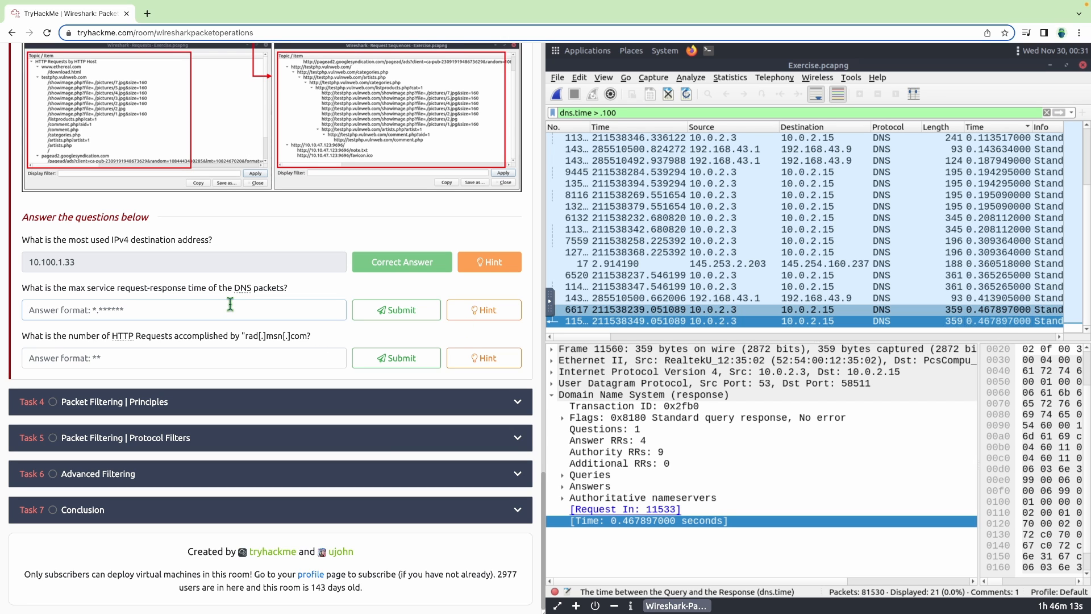
text(0.467897)
click(373, 316)
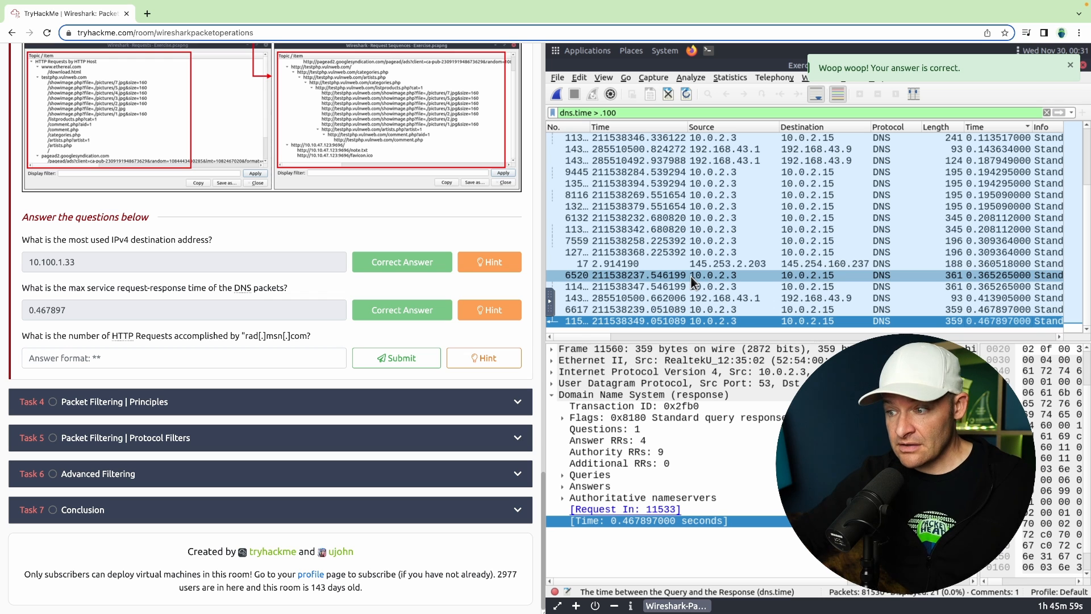
Step: Sort the packet list by packet number and open the DNS statistics at the request-response time entry
click(570, 129)
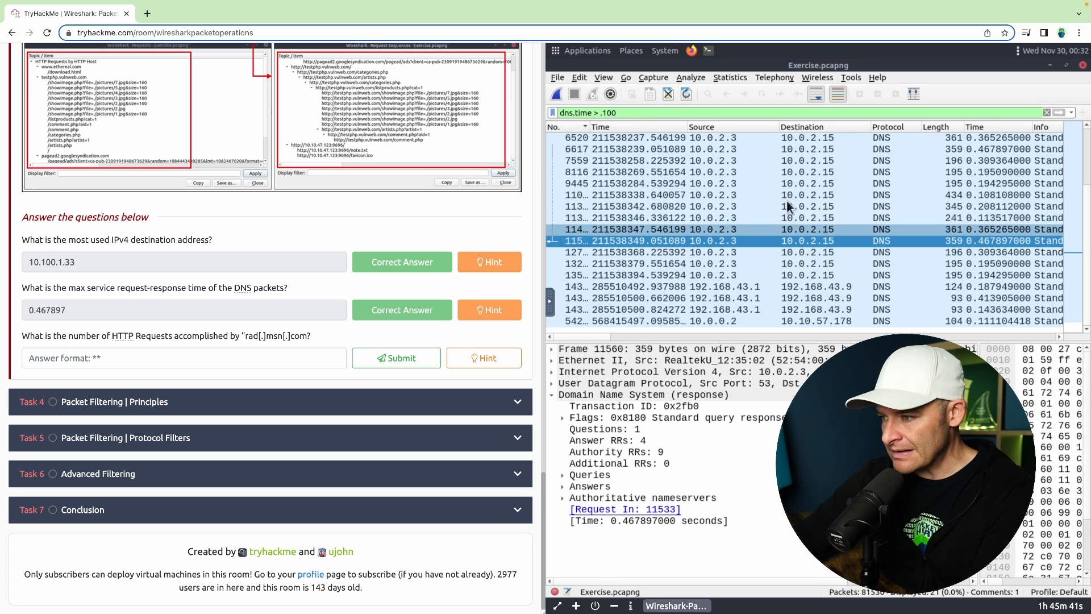
click(735, 76)
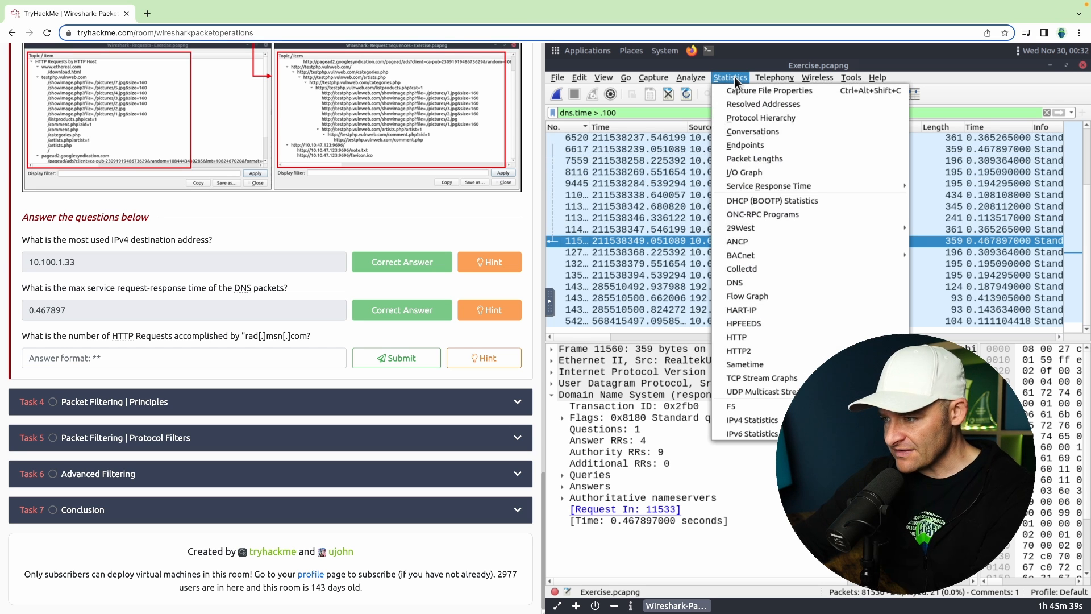
click(739, 283)
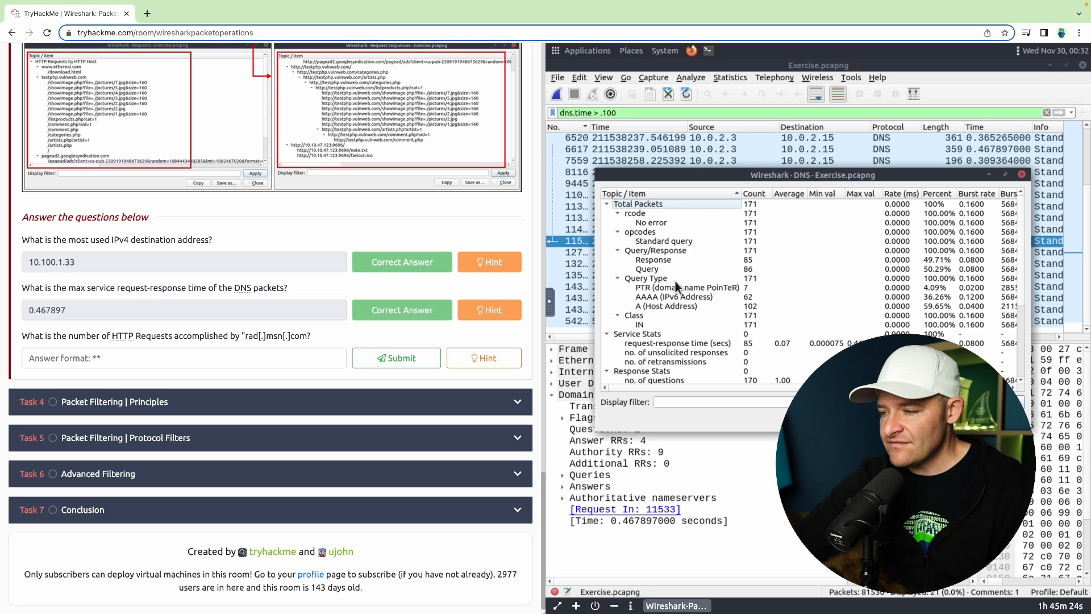
click(689, 344)
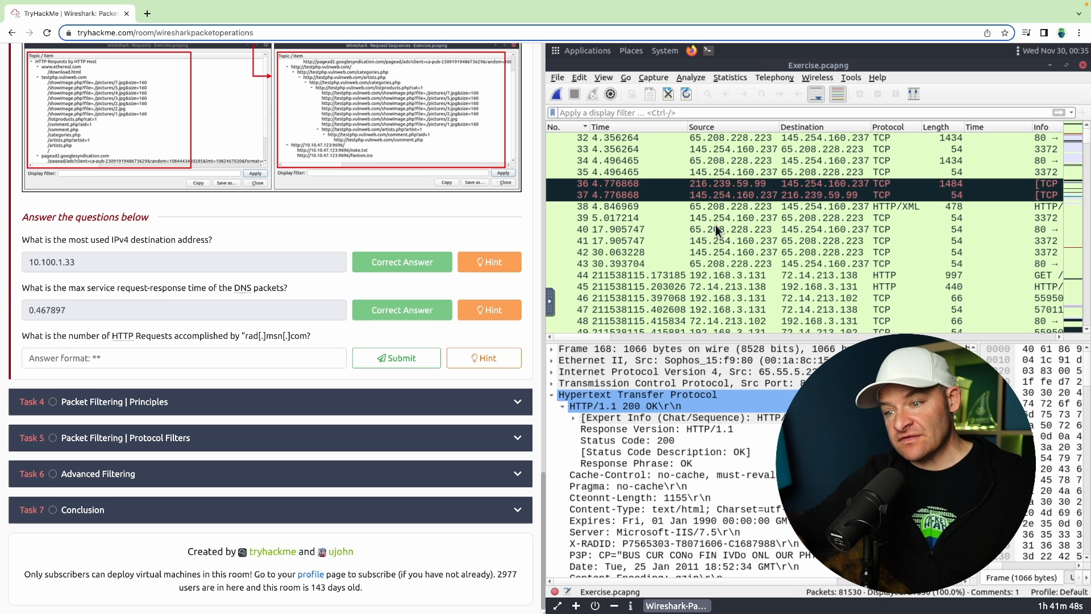
Step: Open the HTTP Requests statistics for the capture to look into the rad[.]msn[.]com question
click(715, 227)
key(Down)
key(Down)
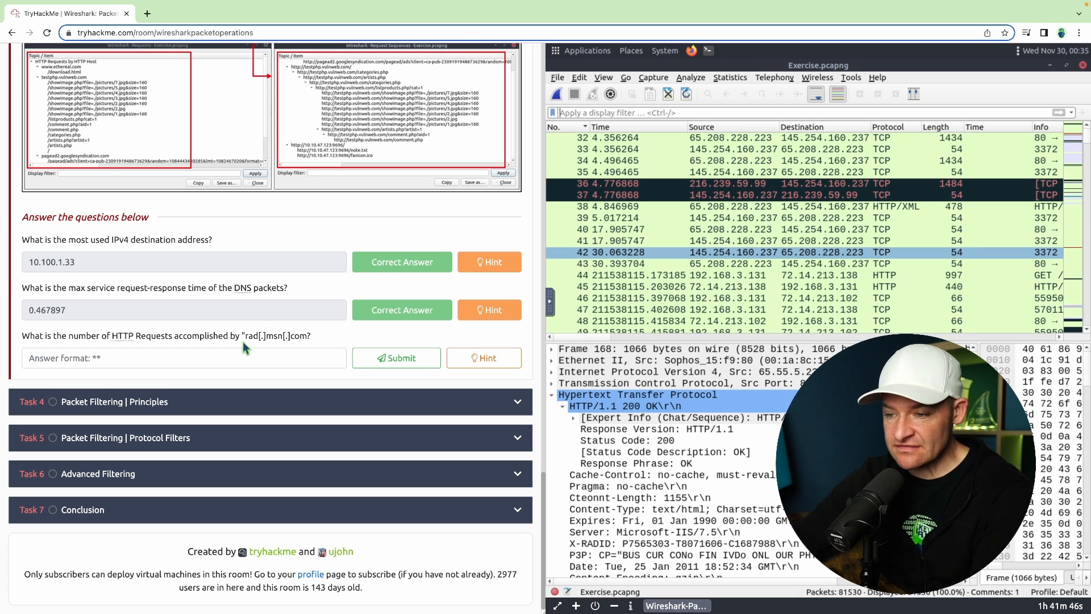
drag(227, 335, 306, 335)
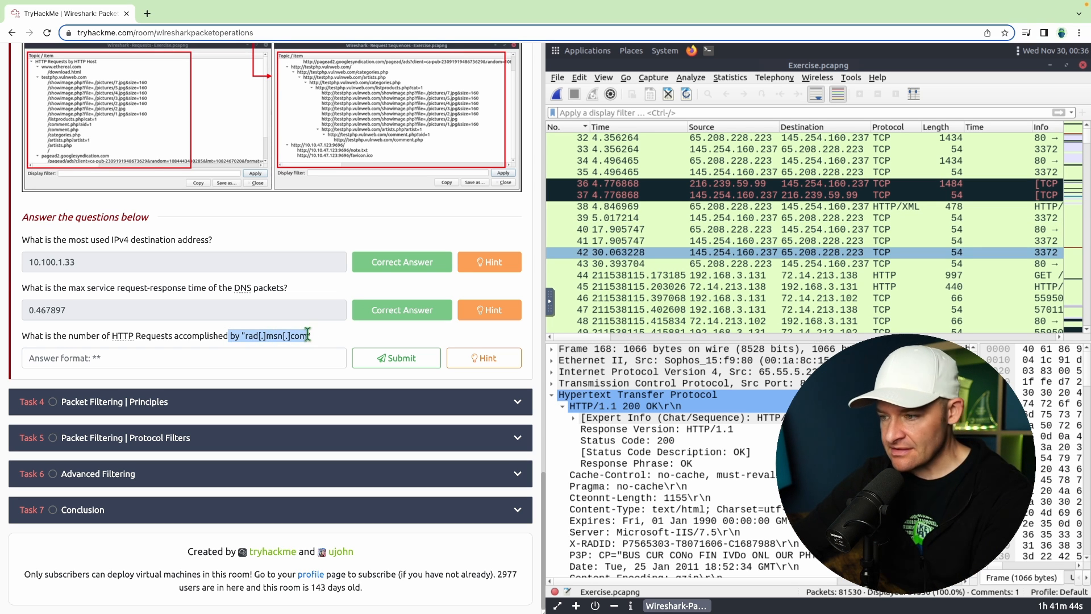
click(681, 228)
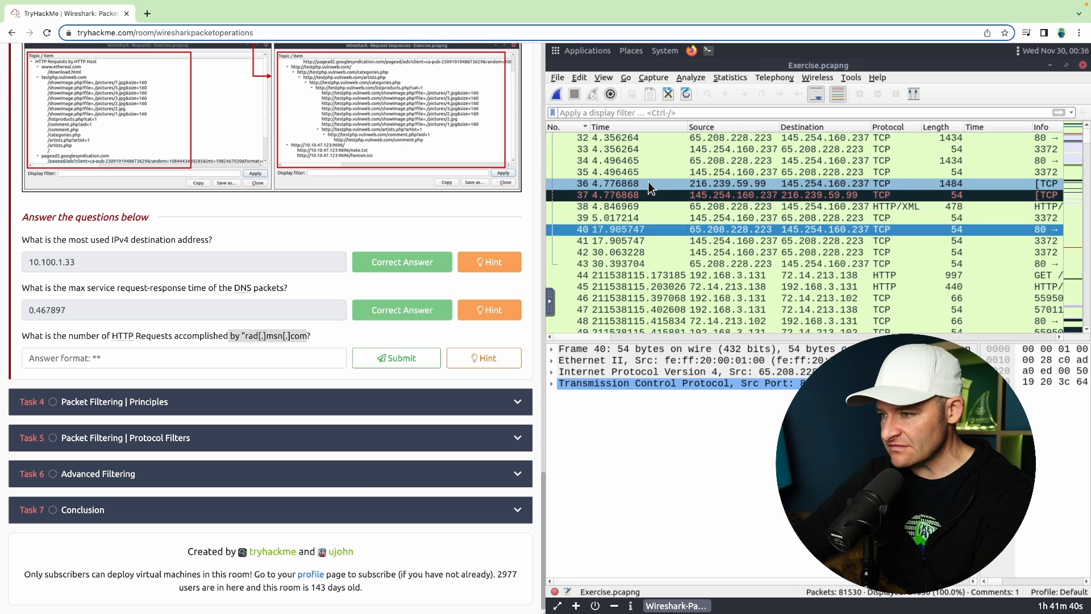
click(740, 77)
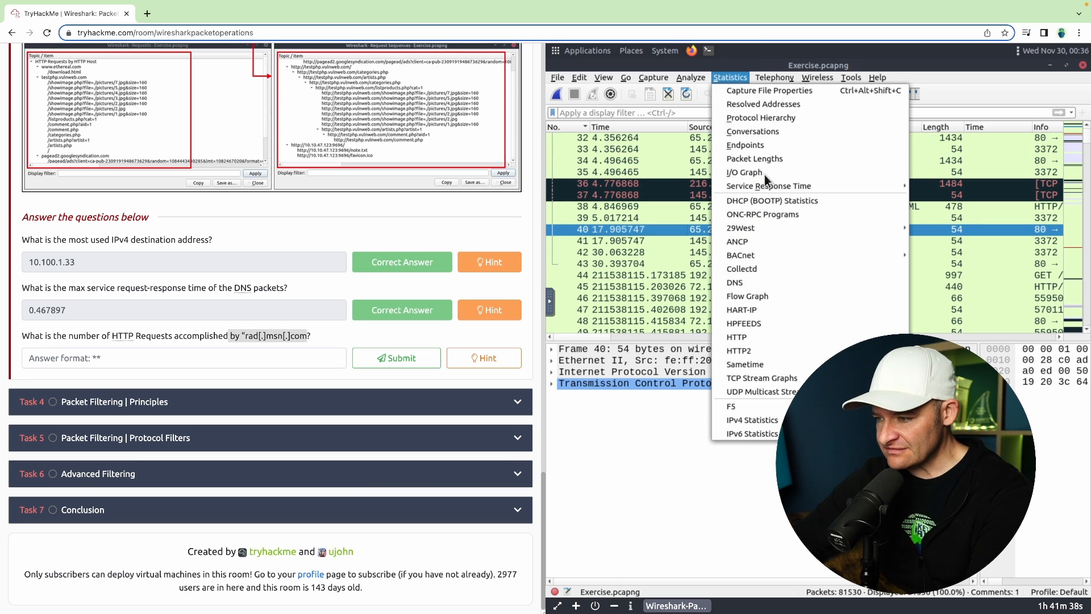
mouse_move(768, 338)
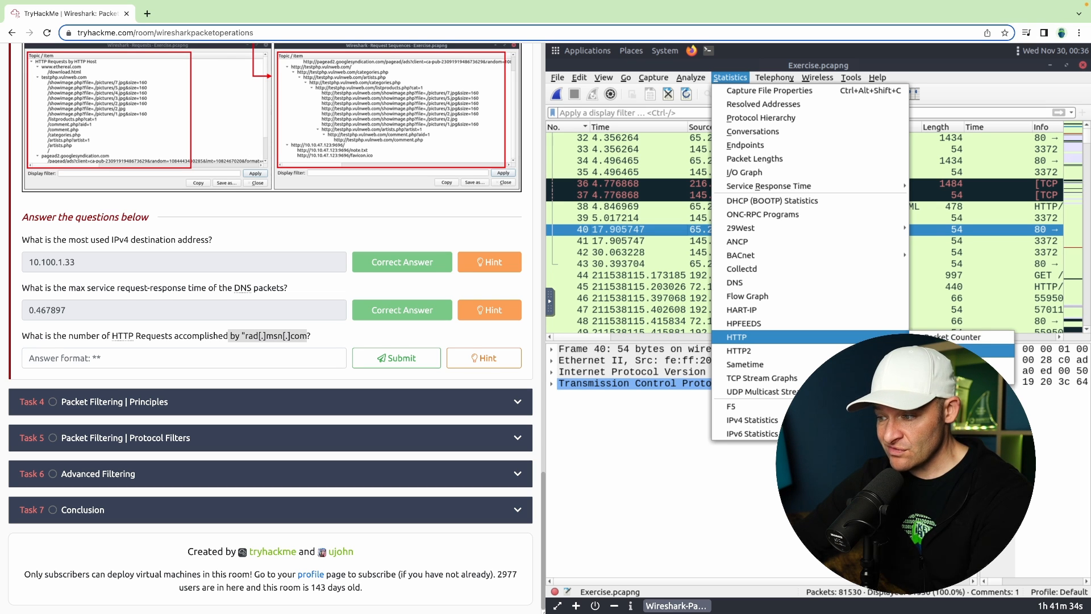
click(941, 350)
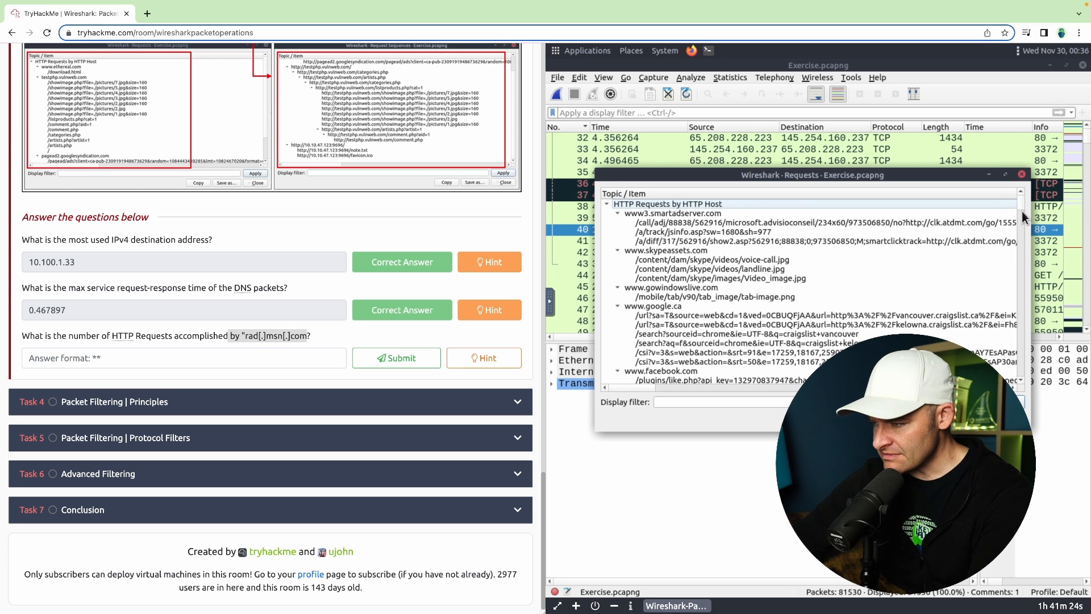
Step: Find the rad.msn.com host in the list of HTTP requests by host and select it
scroll(1022, 215, down, 10)
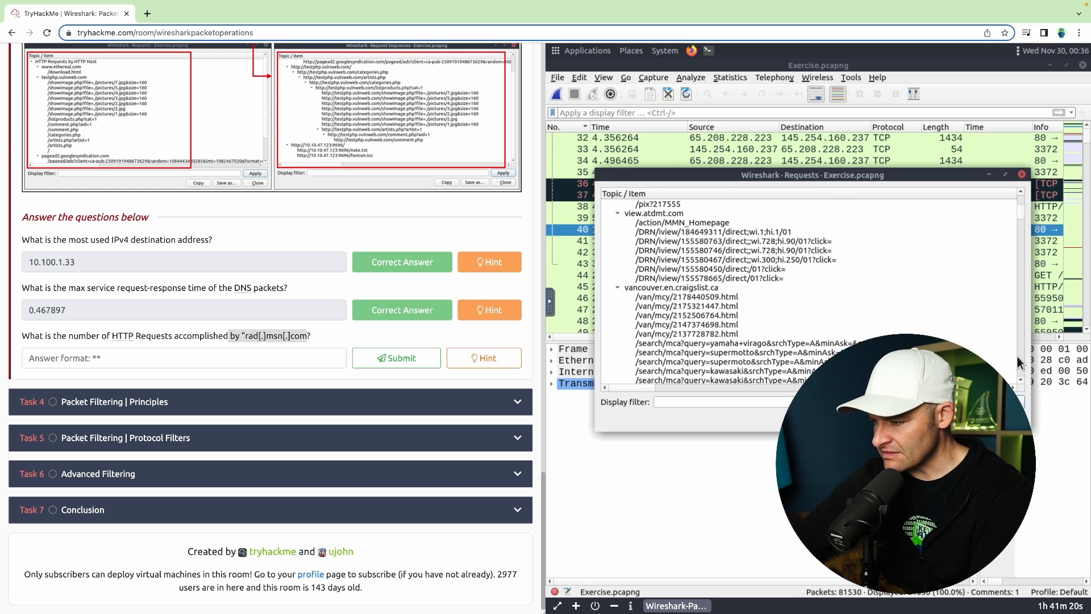
scroll(1018, 356, down, 15)
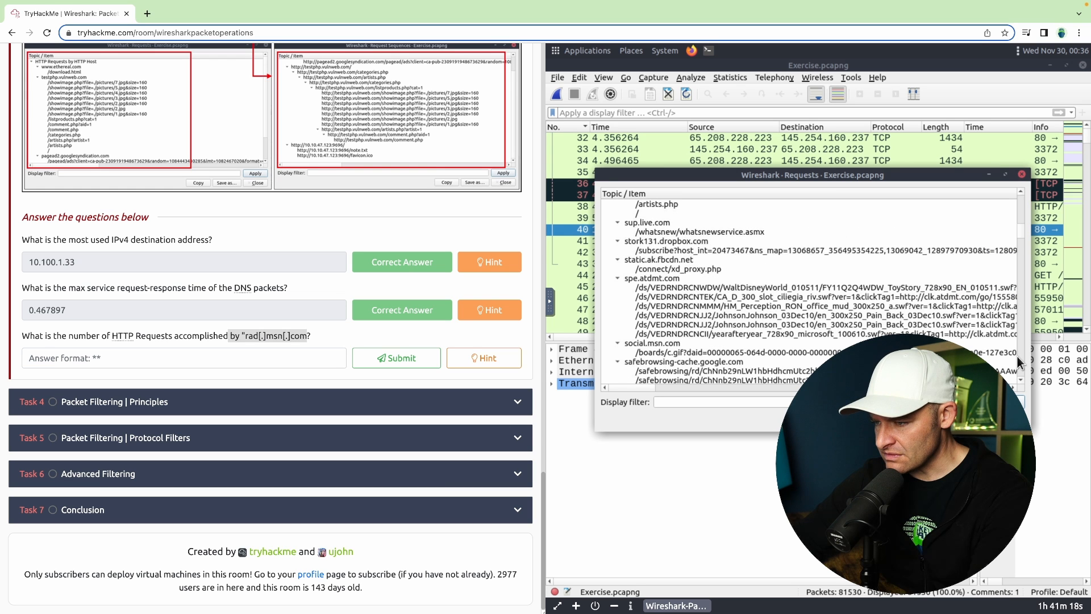
scroll(1017, 356, down, 6)
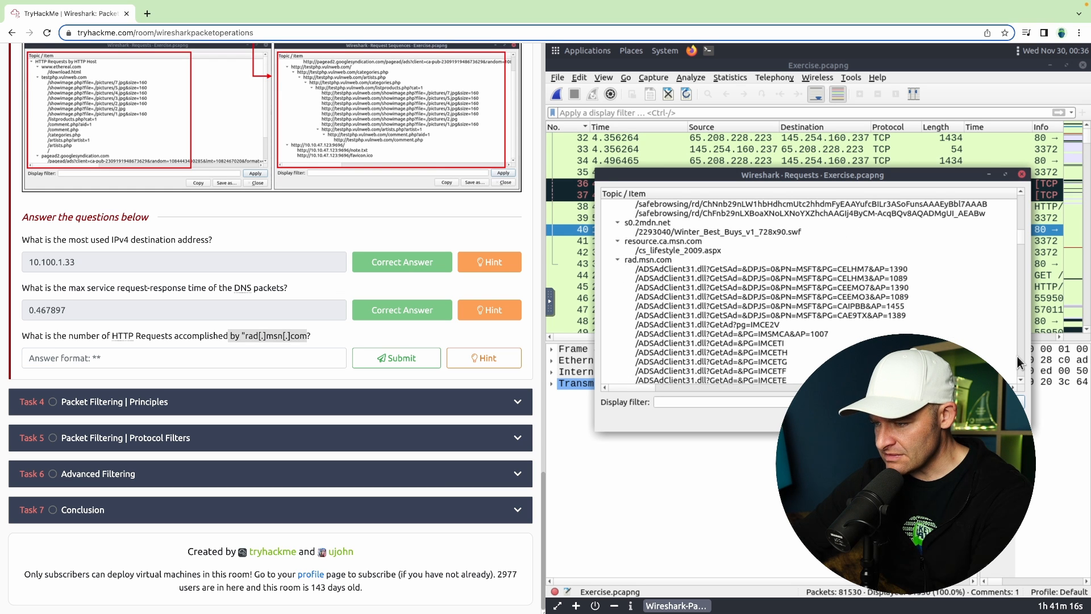
click(671, 260)
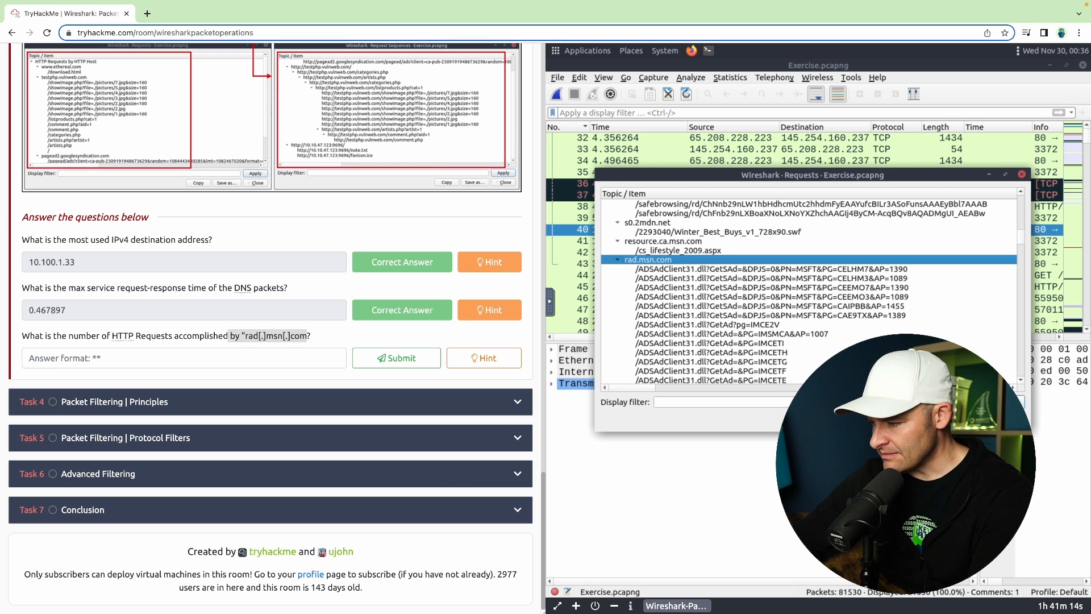
Step: Review the requests listed under rad.msn.com and check the host's value in the Count column
scroll(1021, 357, down, 6)
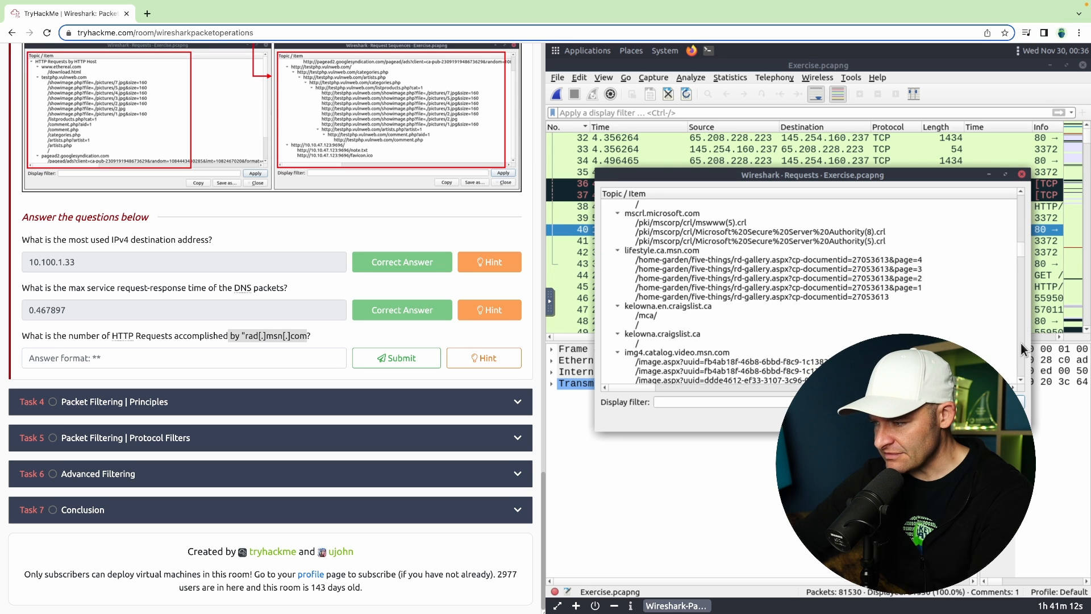
scroll(1021, 213, up, 3)
scroll(1022, 212, up, 3)
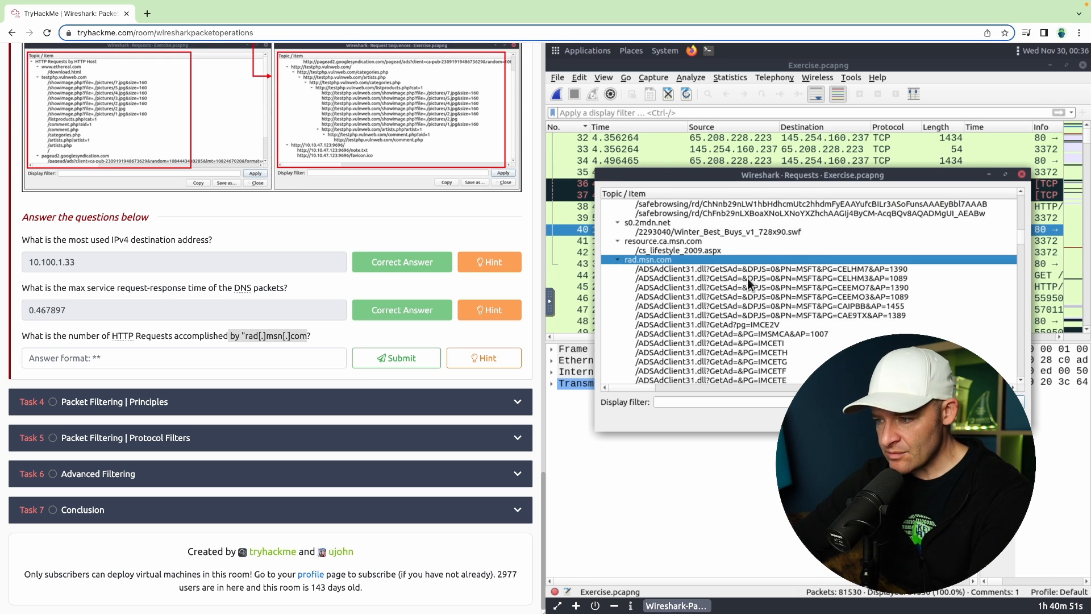
scroll(753, 268, right, 5)
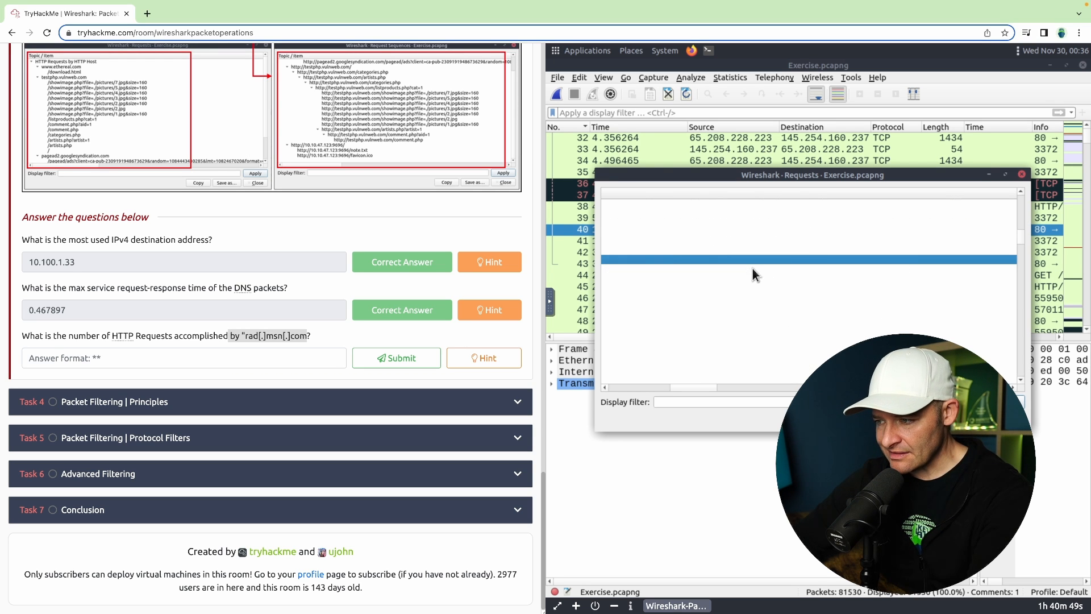
scroll(753, 268, right, 5)
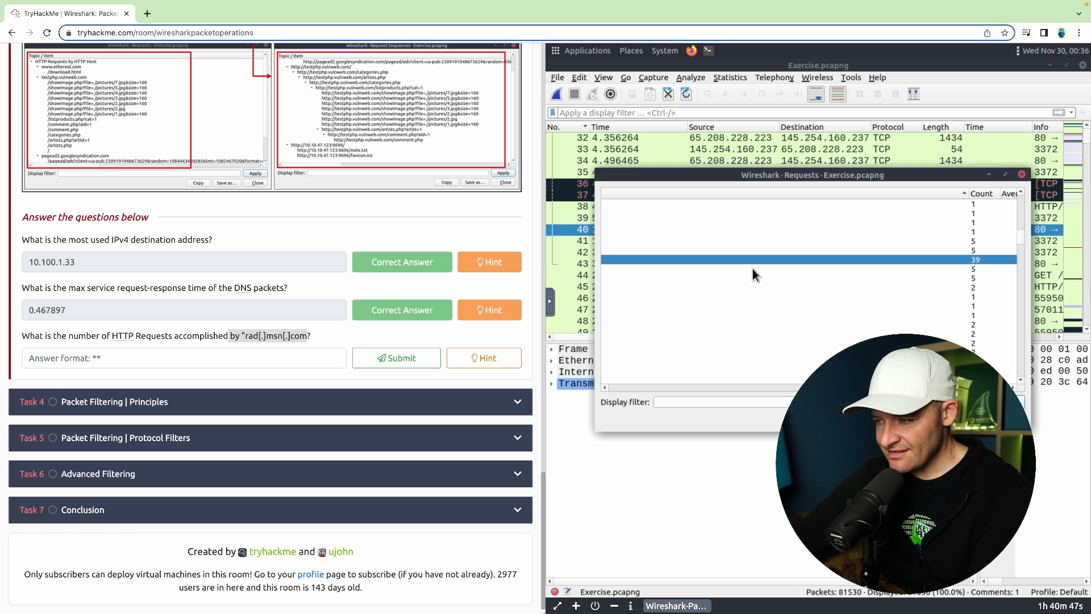
scroll(753, 268, right, 5)
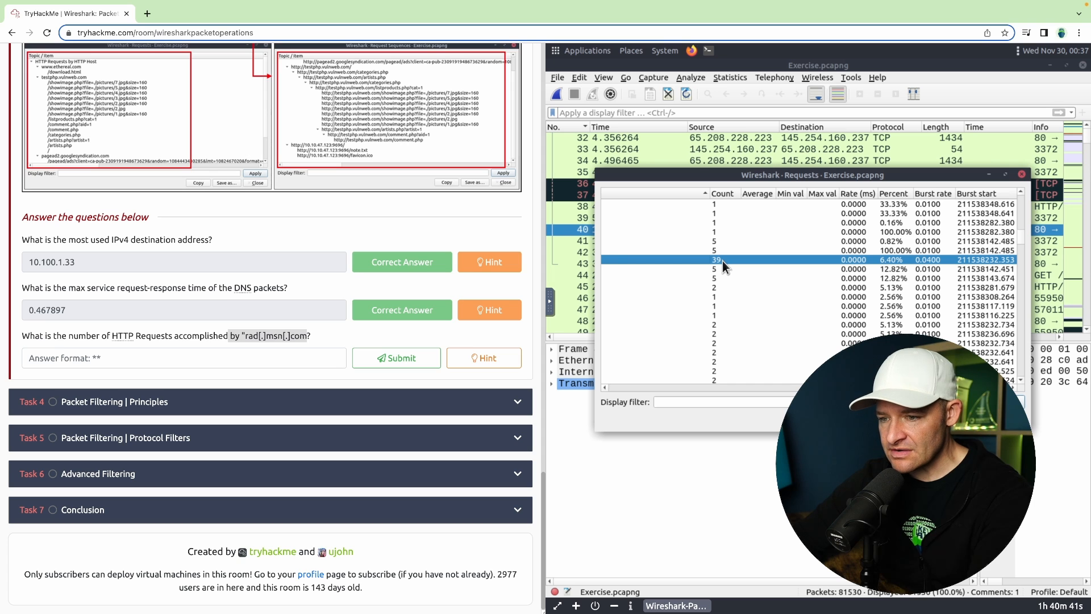
Step: Submit 39 as the number of HTTP requests for rad[.]msn[.]com and close the HTTP Requests statistics
click(172, 361)
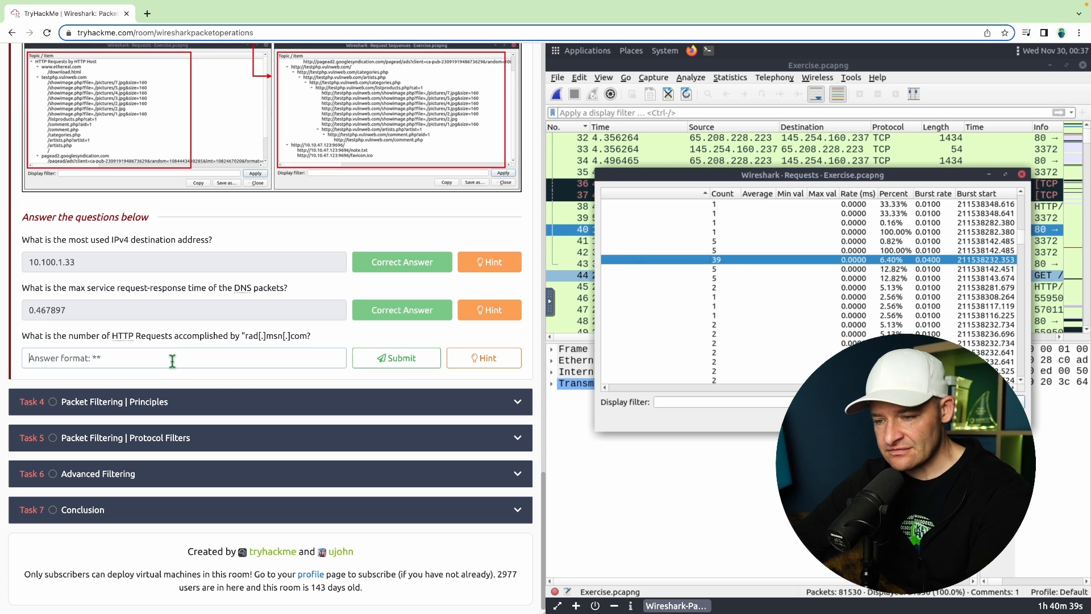
text(39)
click(402, 371)
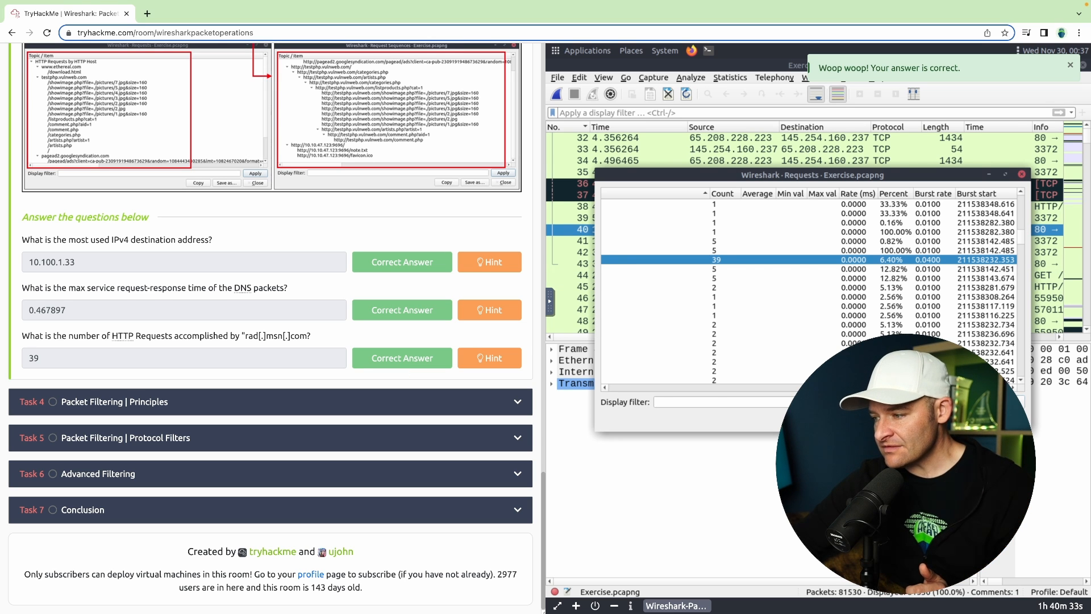
click(1002, 419)
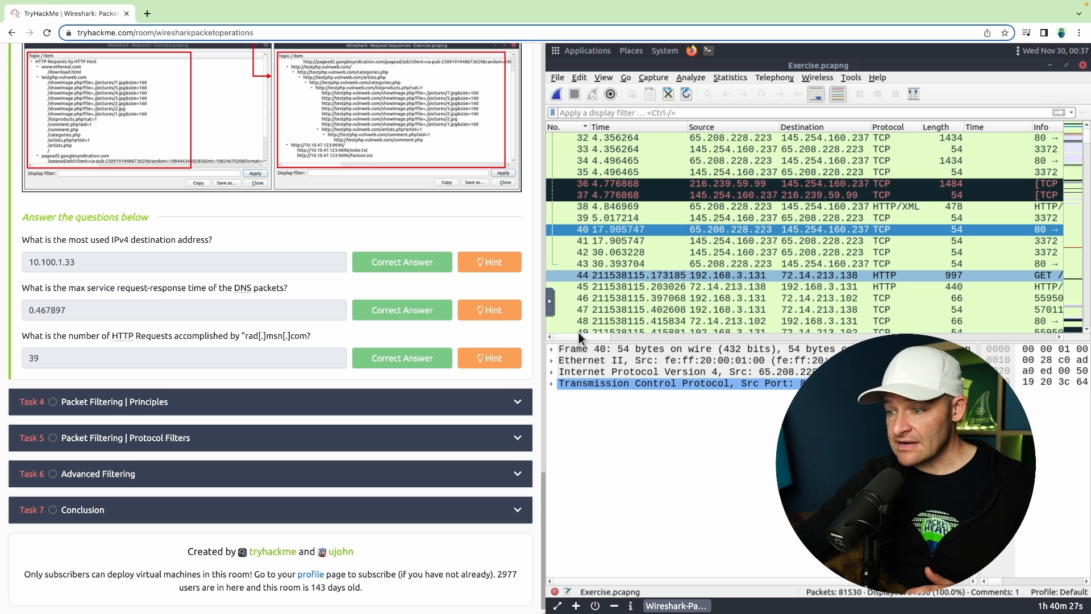
Step: Expand Task 4, Packet Filtering | Principles, and read its sections on capture filters, display filter syntax, comparison operators and logical expressions
click(517, 409)
scroll(517, 406, down, 10)
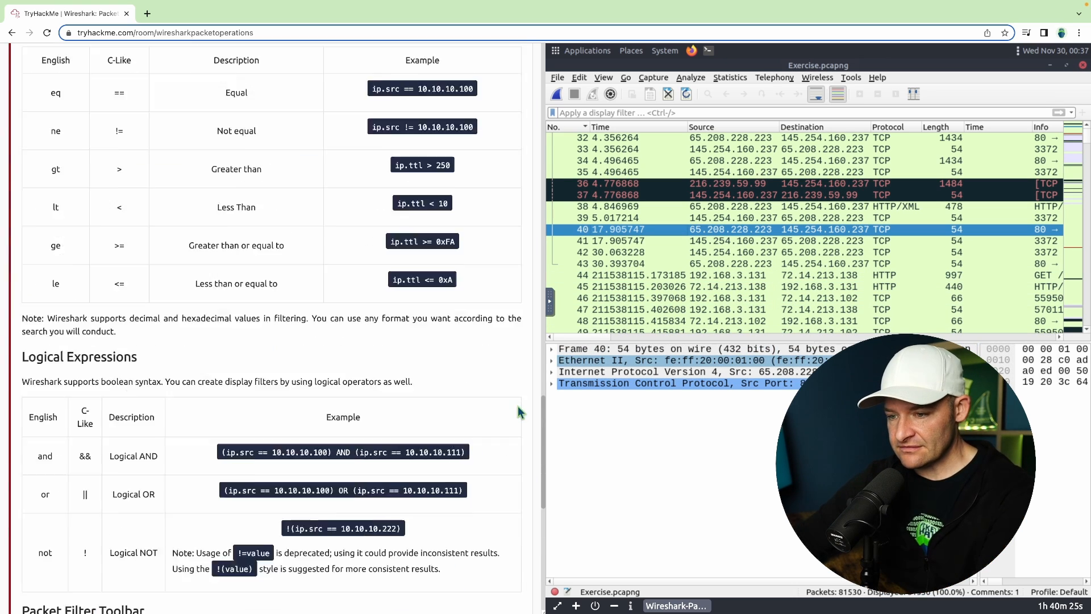
scroll(517, 405, up, 15)
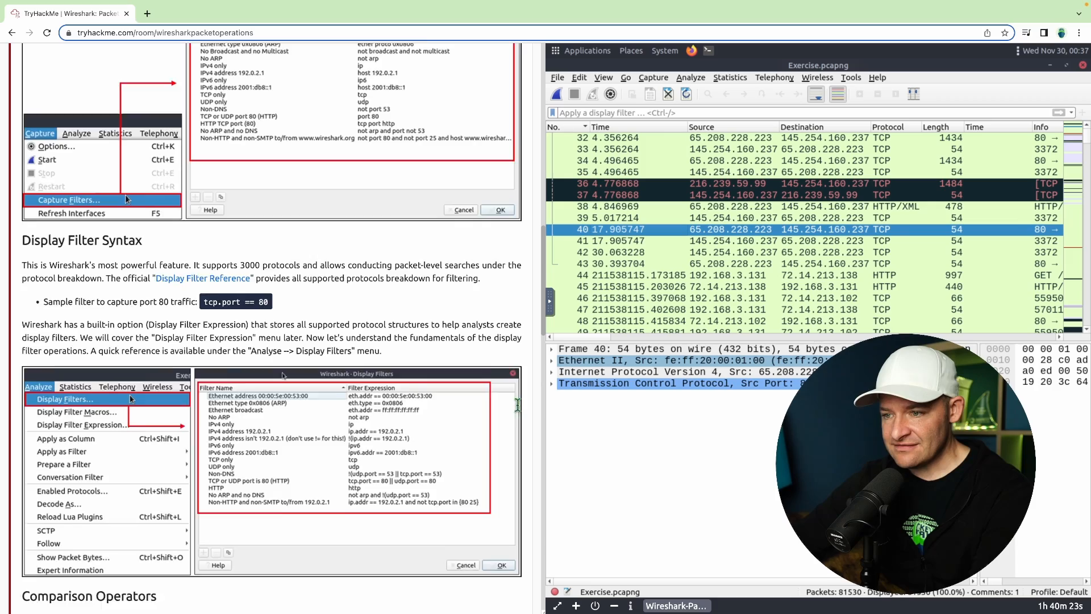
scroll(520, 411, down, 10)
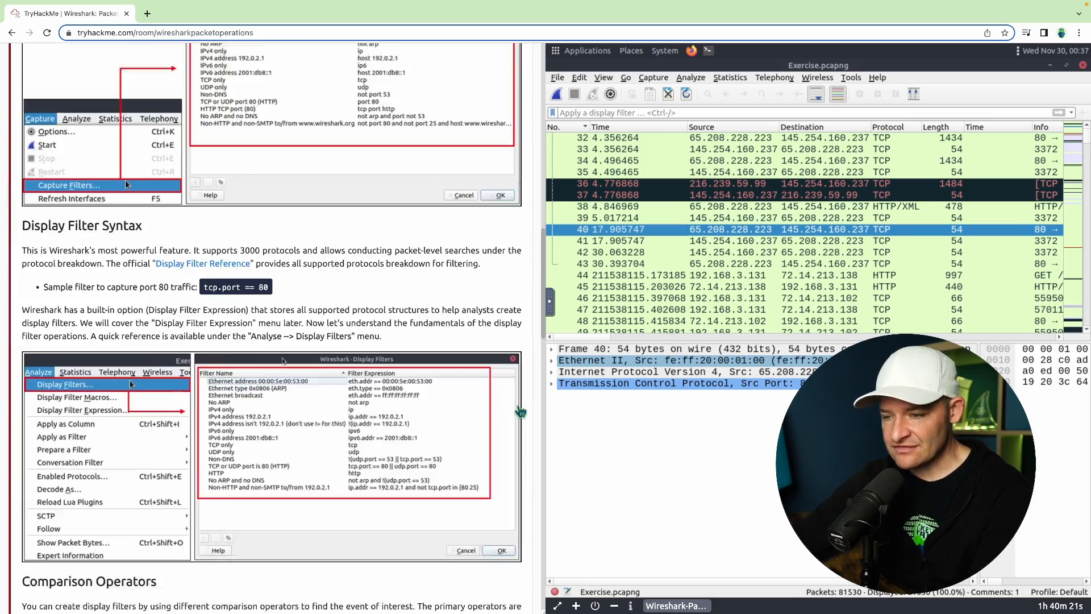
scroll(518, 405, down, 10)
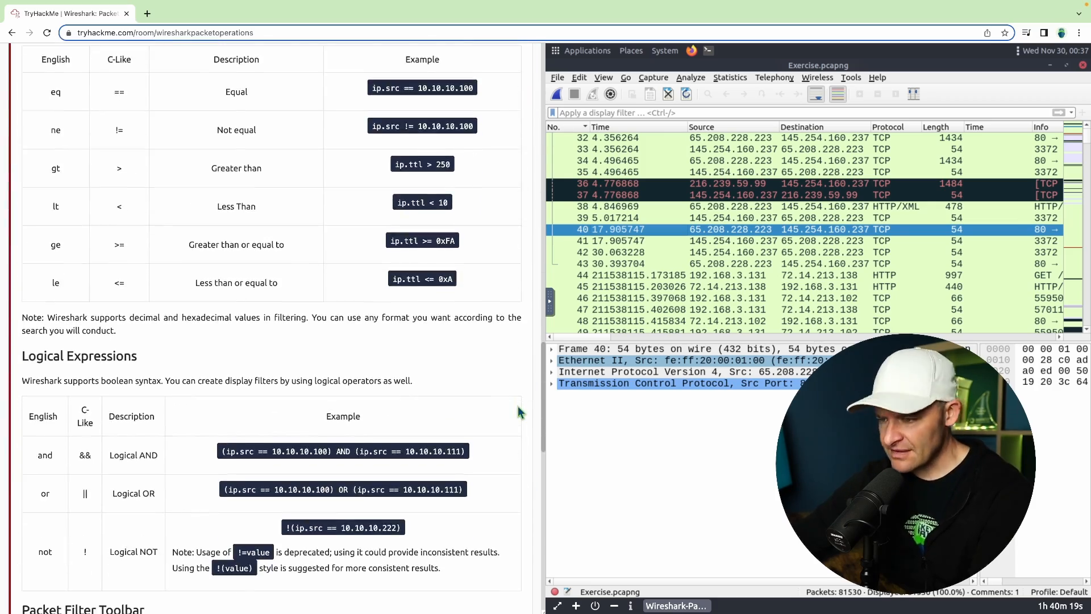
scroll(517, 406, down, 9)
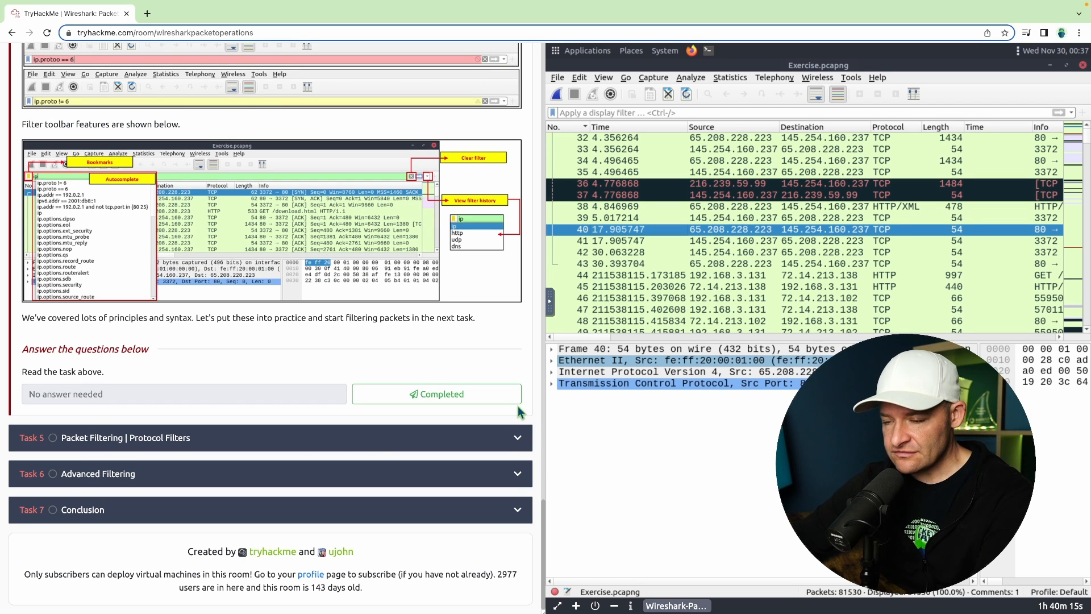
scroll(518, 406, up, 14)
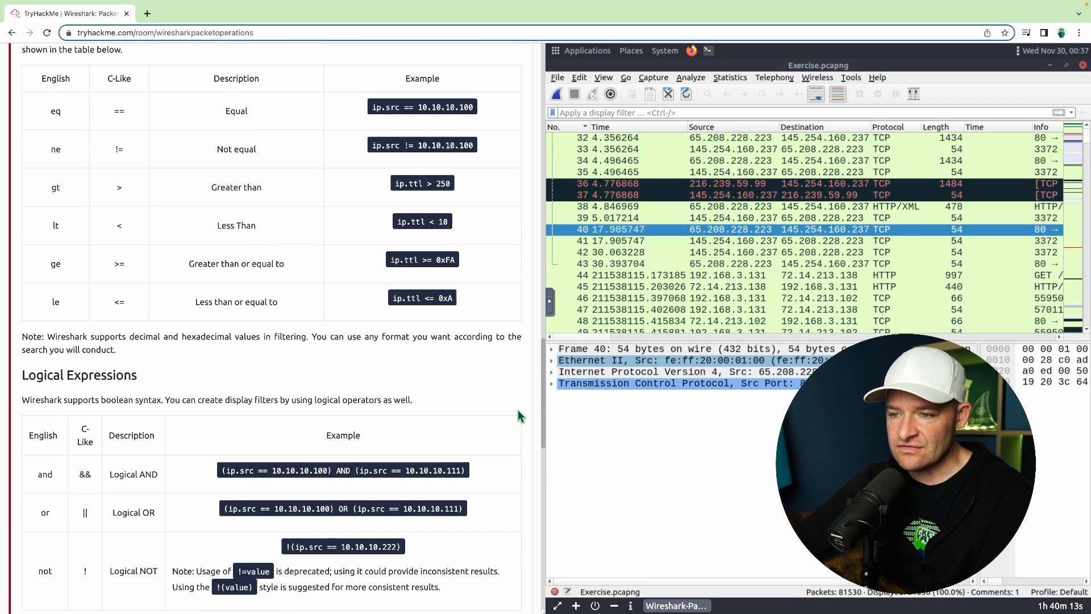
scroll(517, 411, up, 3)
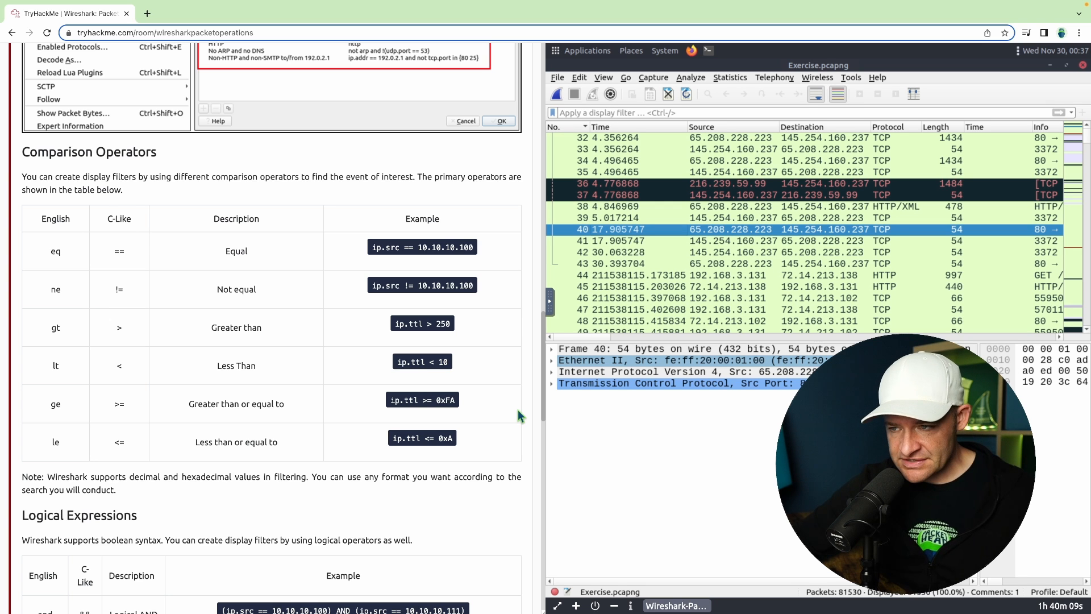
scroll(517, 411, up, 10)
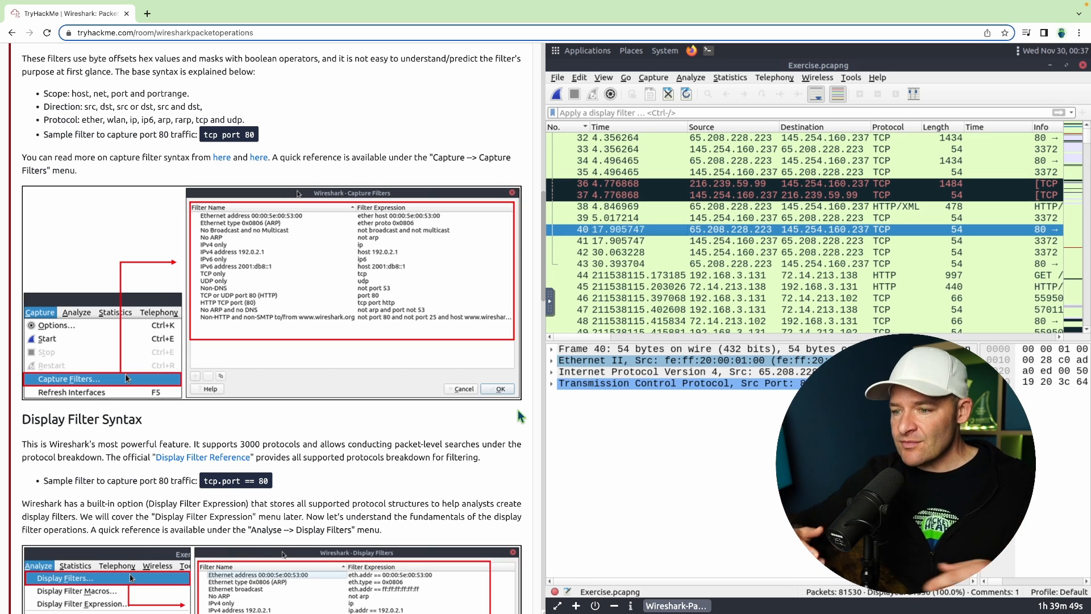
Step: Mark Task 4's "Read the task above" question as completed
scroll(414, 427, down, 2)
scroll(414, 428, down, 15)
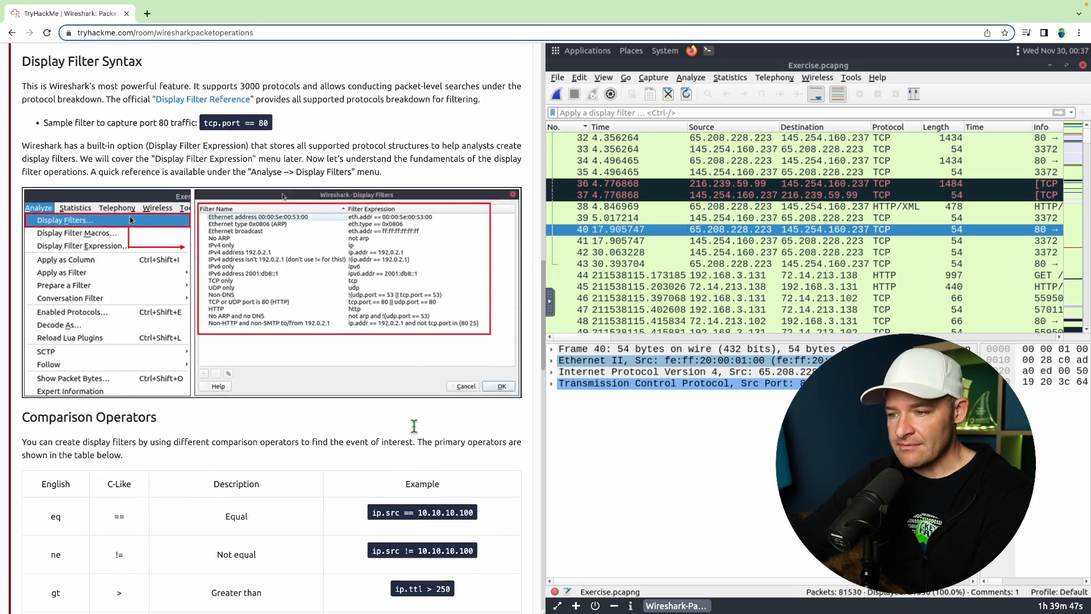
scroll(414, 427, down, 7)
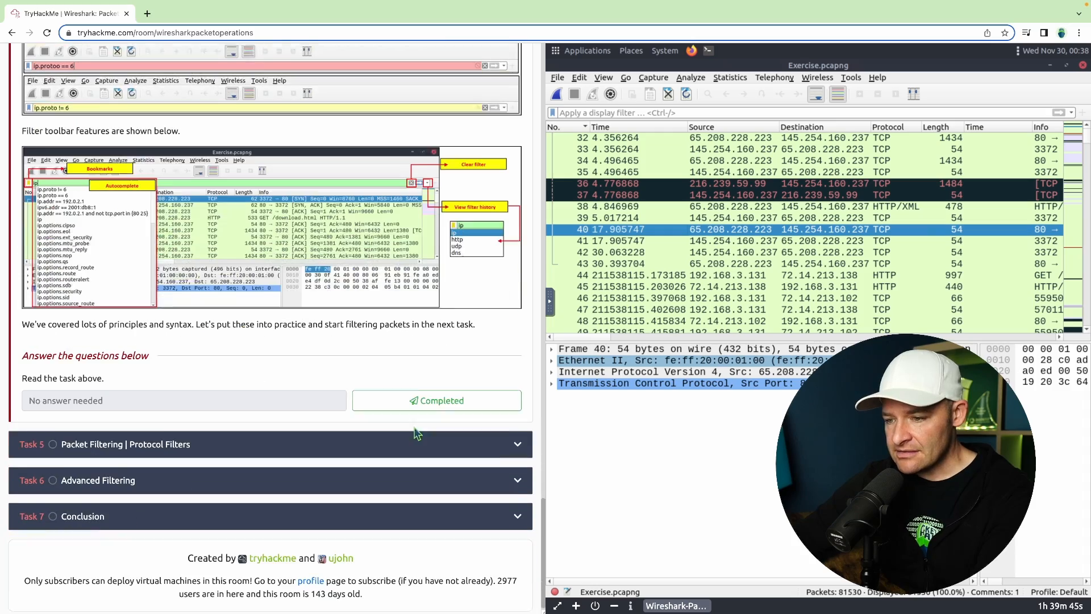
click(445, 396)
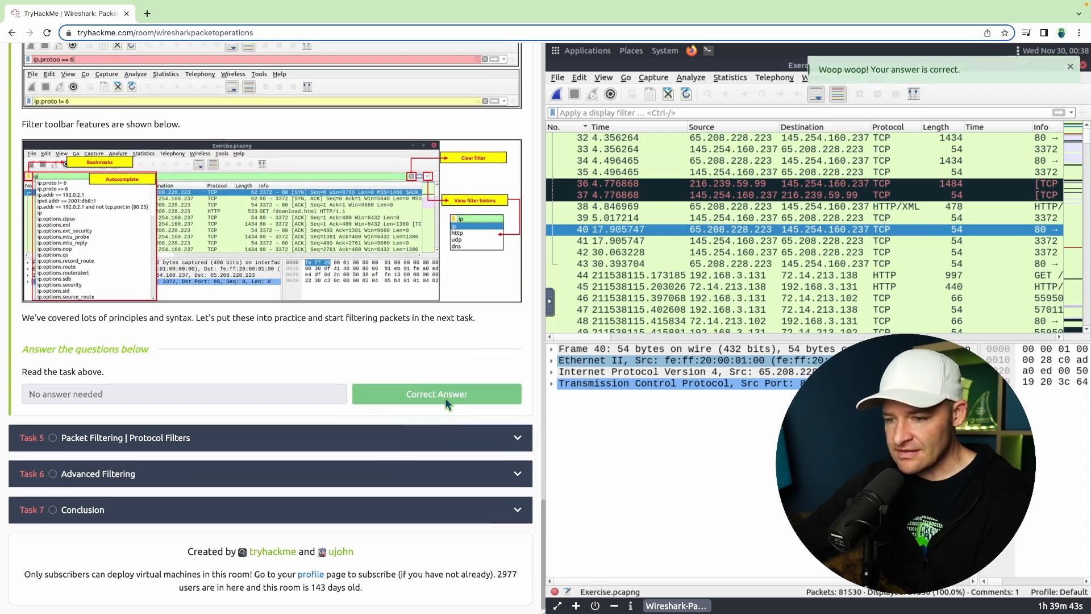
Step: Expand Task 5, Packet Filtering | Protocol Filters, and go to its questions
click(491, 442)
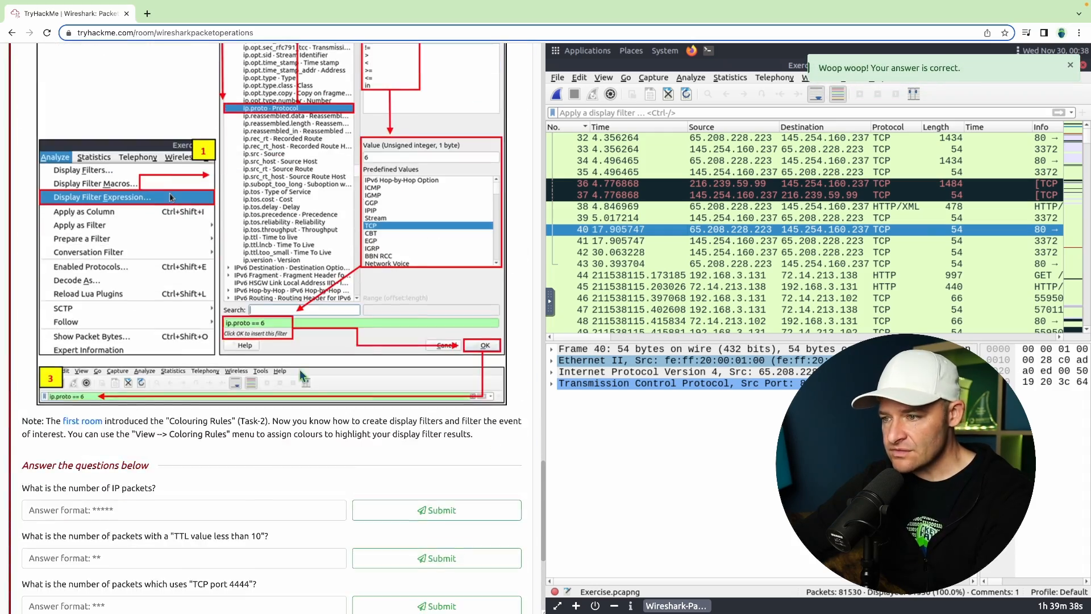
scroll(299, 370, down, 13)
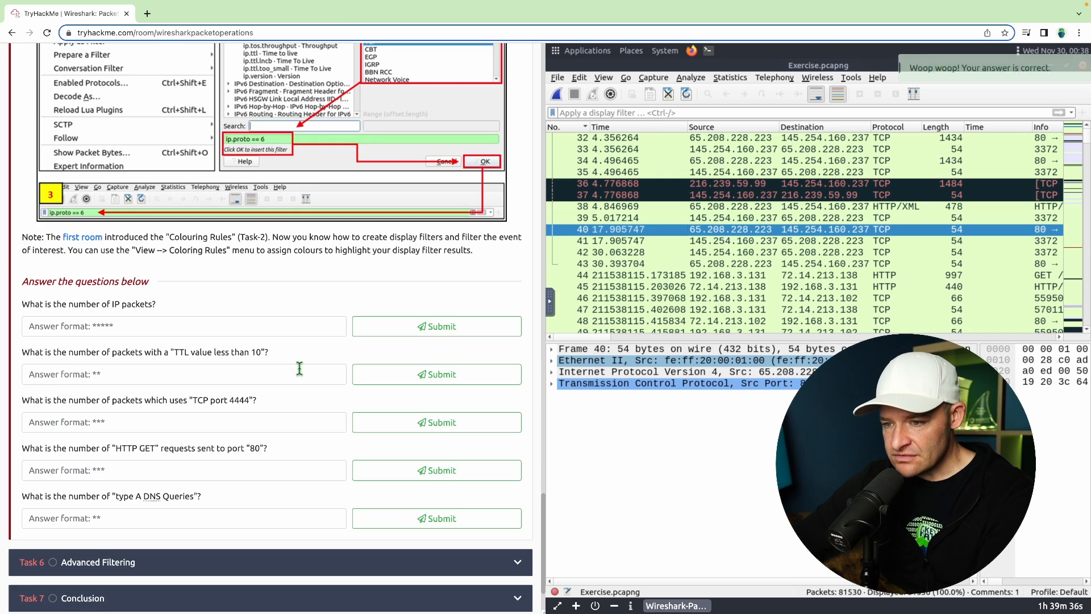
scroll(298, 370, down, 2)
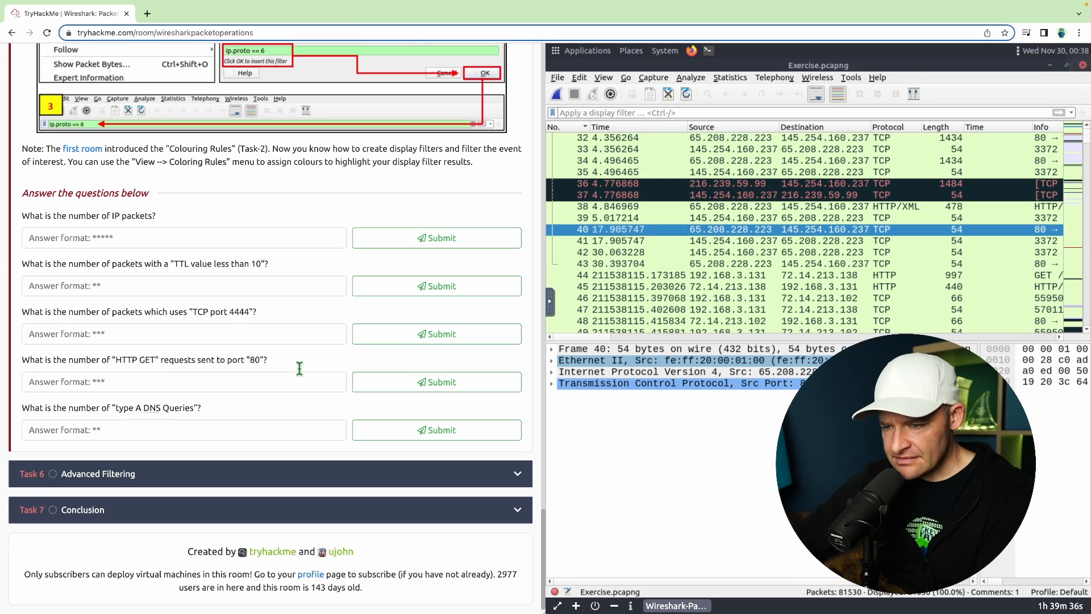
Step: Filter the capture in Exercise.pcapng to IP packets with the display filter ip
click(823, 112)
text(ip)
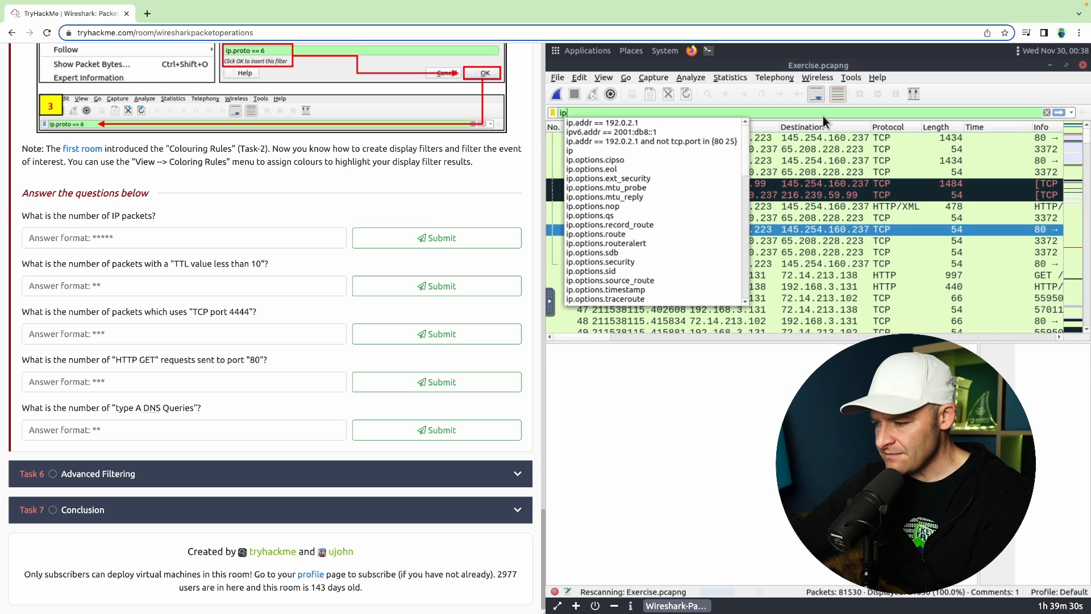
key(Return)
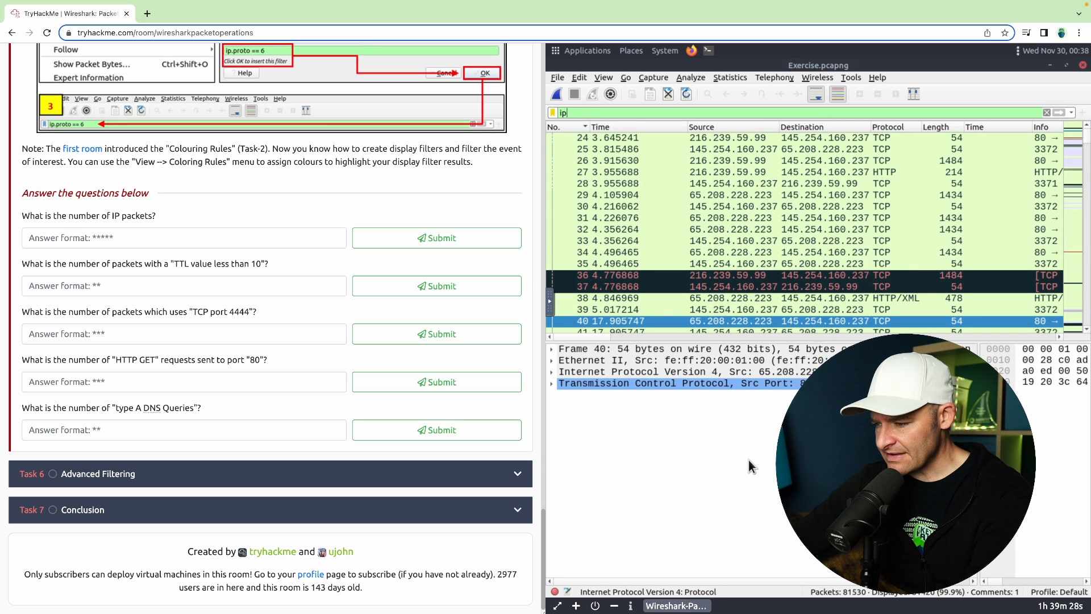
Step: Submit 81420 as the answer for the number of IP packets in Task 5
click(225, 240)
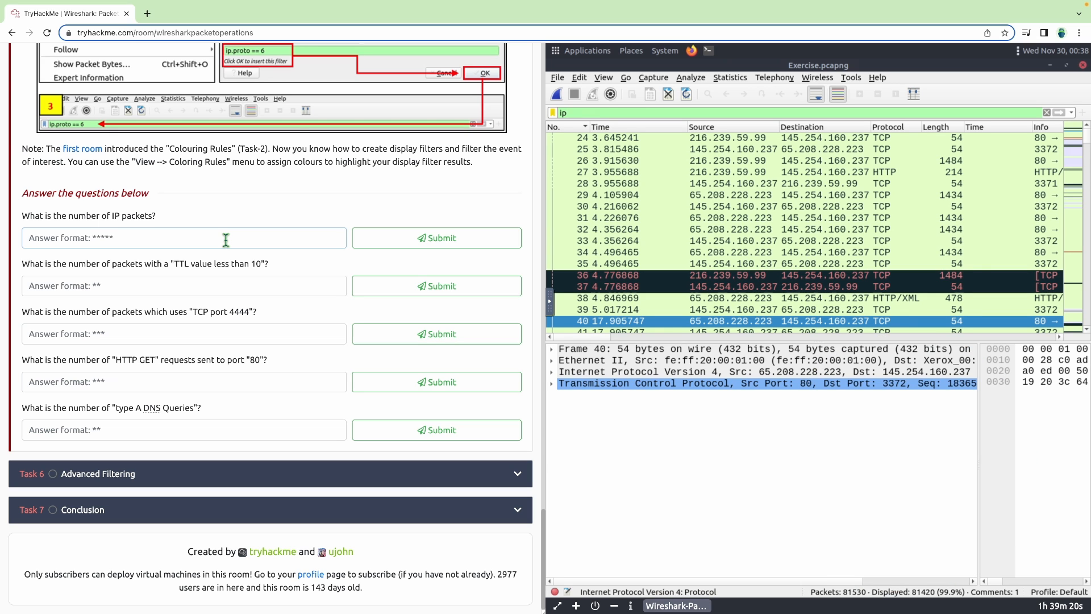
text(81420)
click(388, 236)
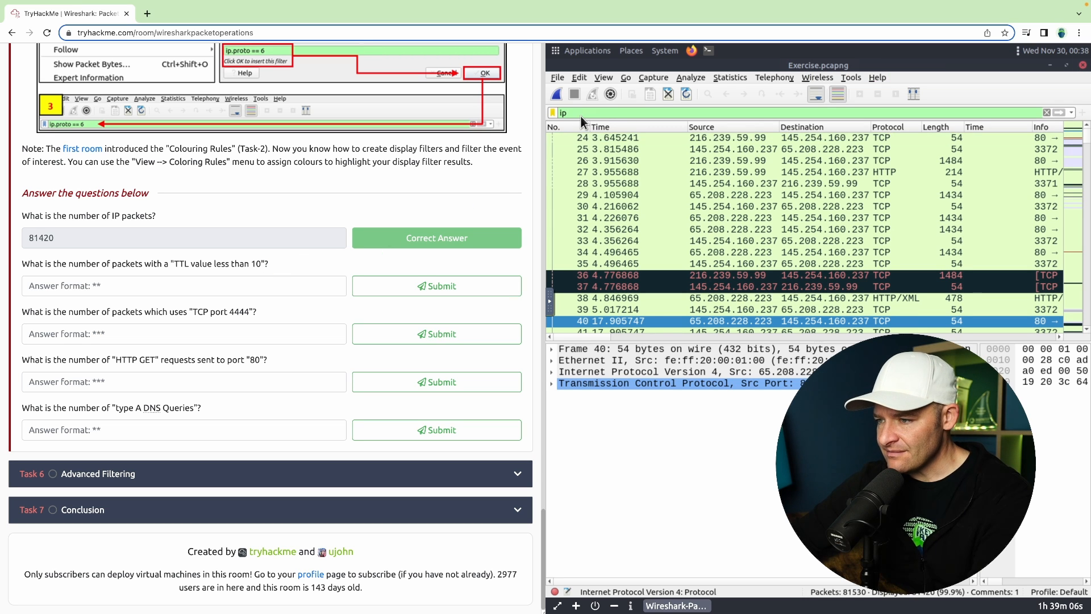
Step: Replace the display filter with ip.ttl < 10, checking the Time to live field in the selected packet's Internet Protocol Version 4 details
key(BackSpace)
key(BackSpace)
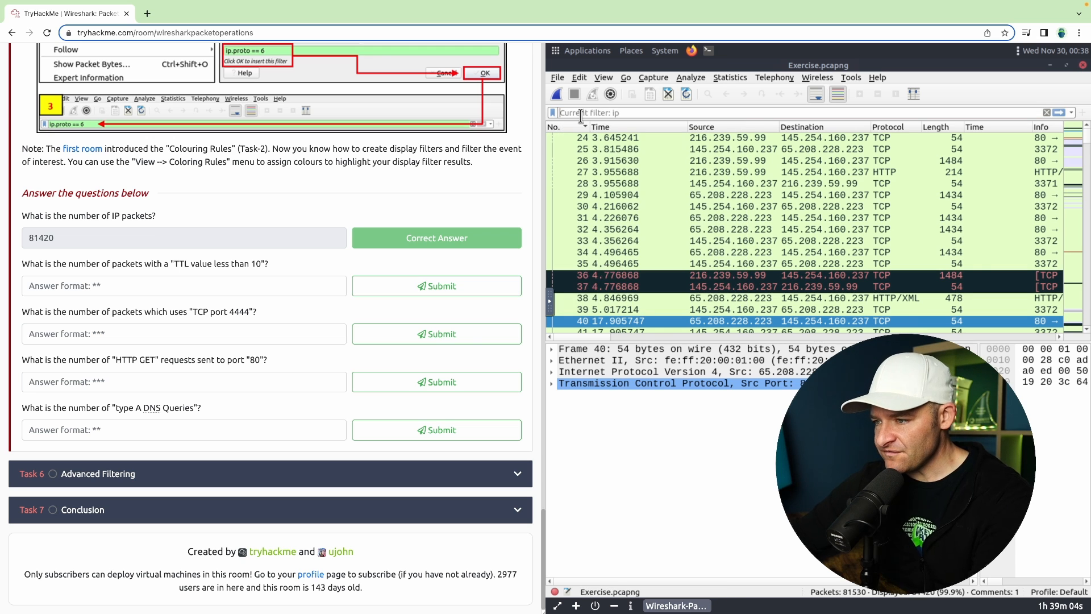
text(ip.ttll)
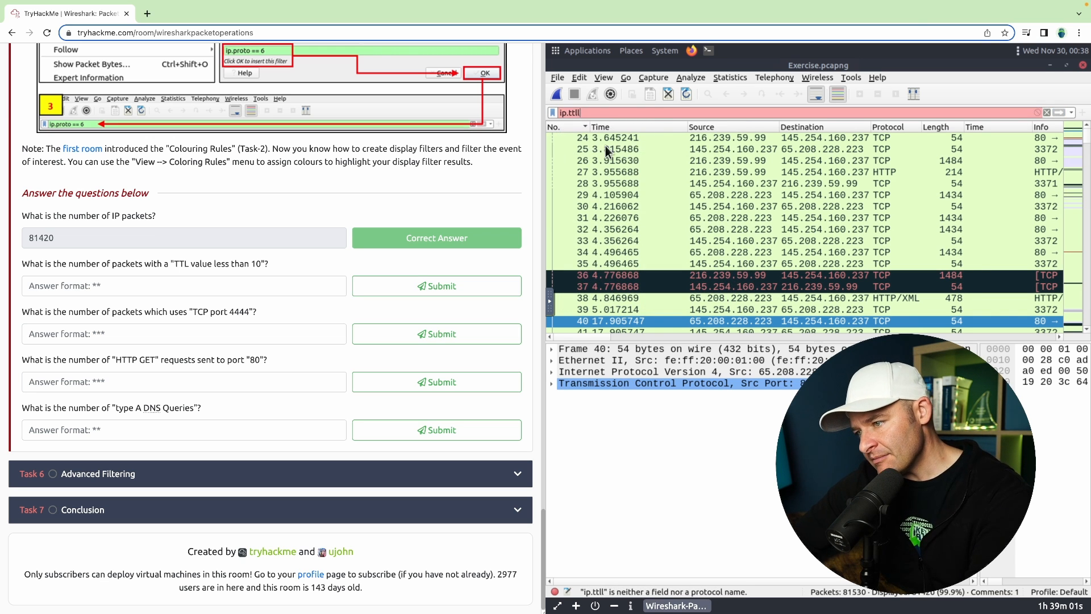
key(BackSpace)
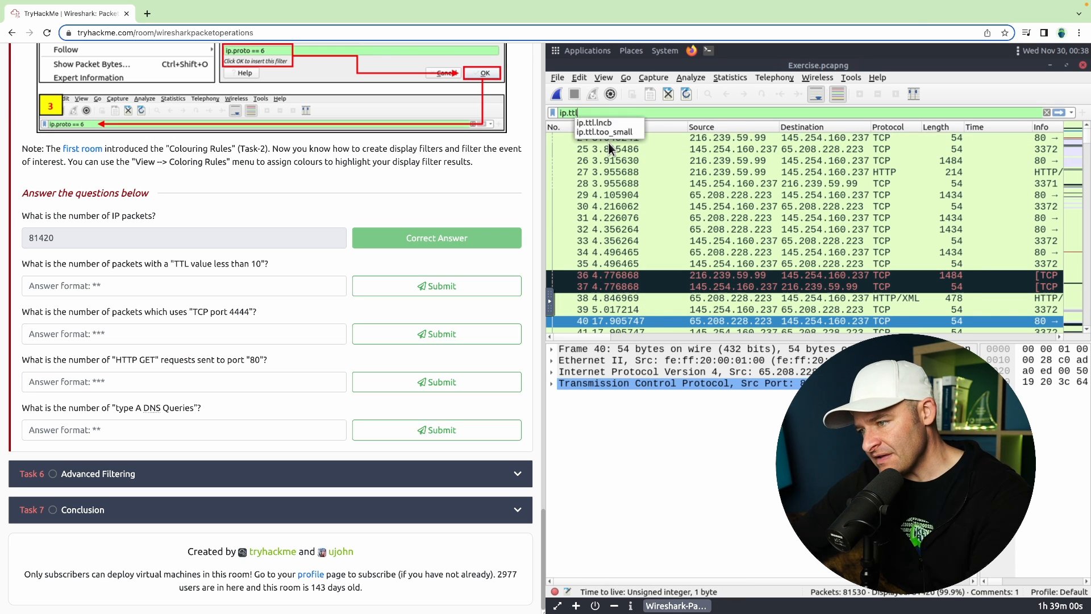
click(654, 198)
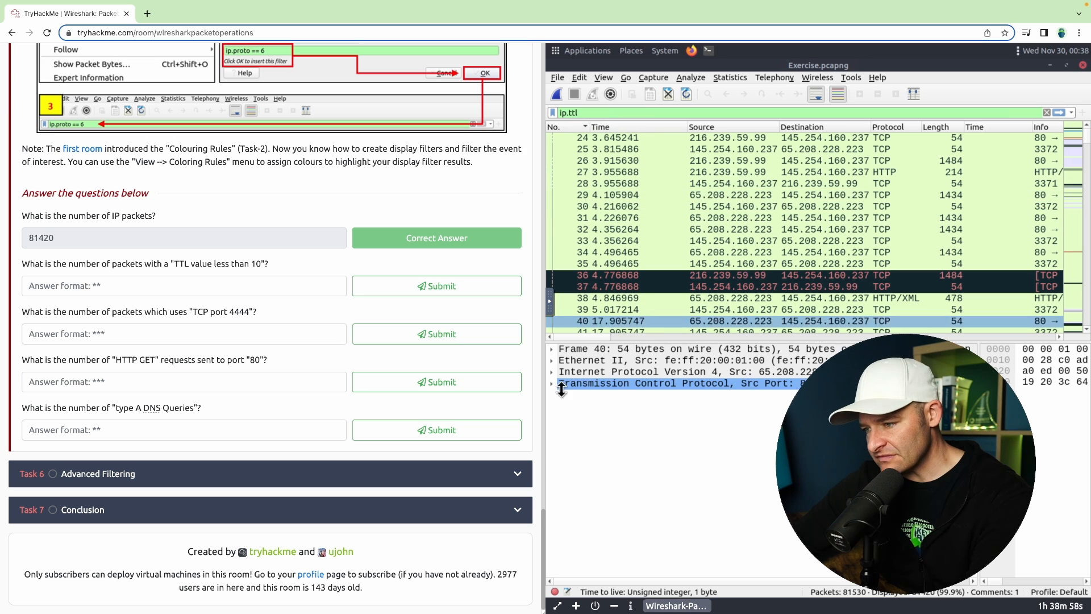
click(552, 372)
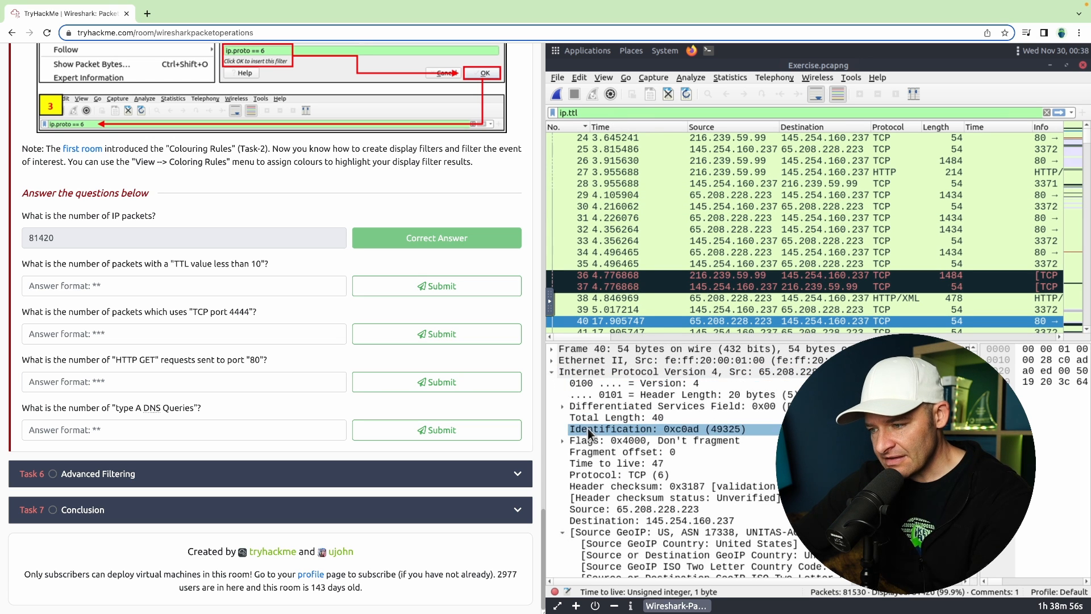
click(599, 465)
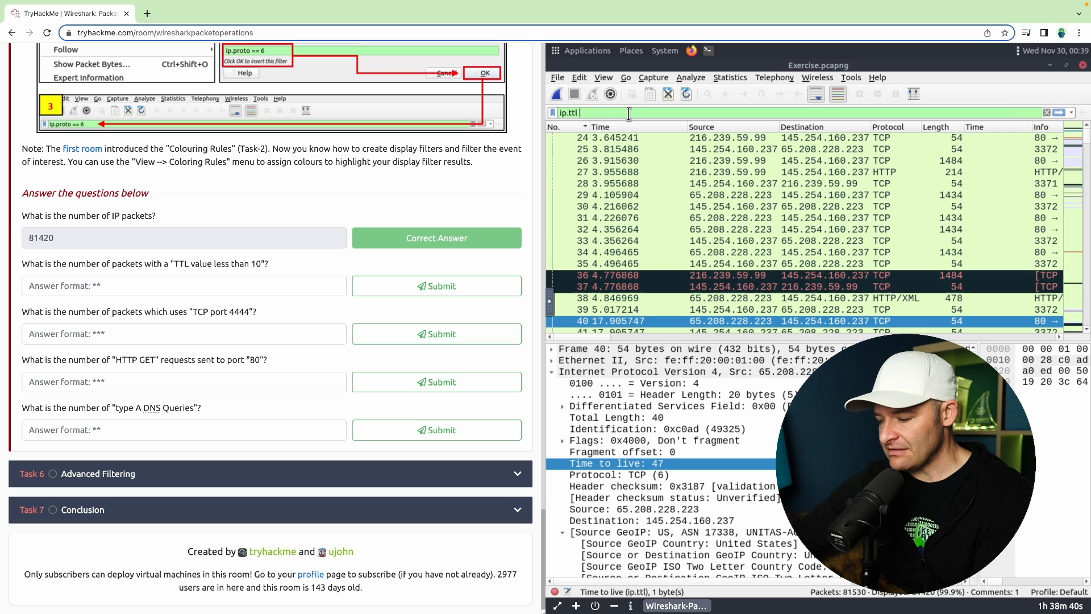
text(<)
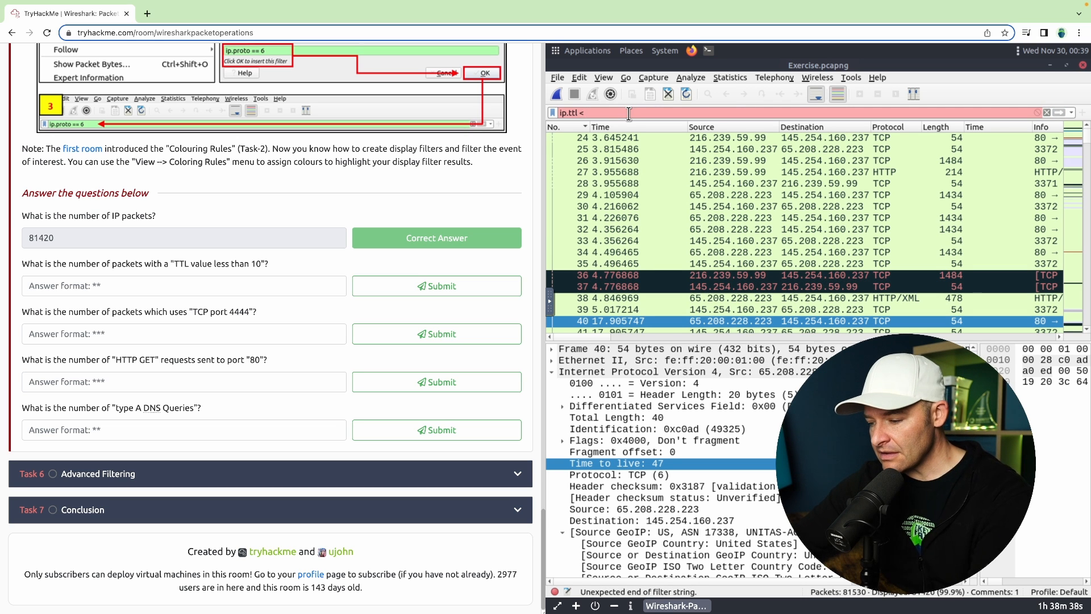
text( 10)
key(Return)
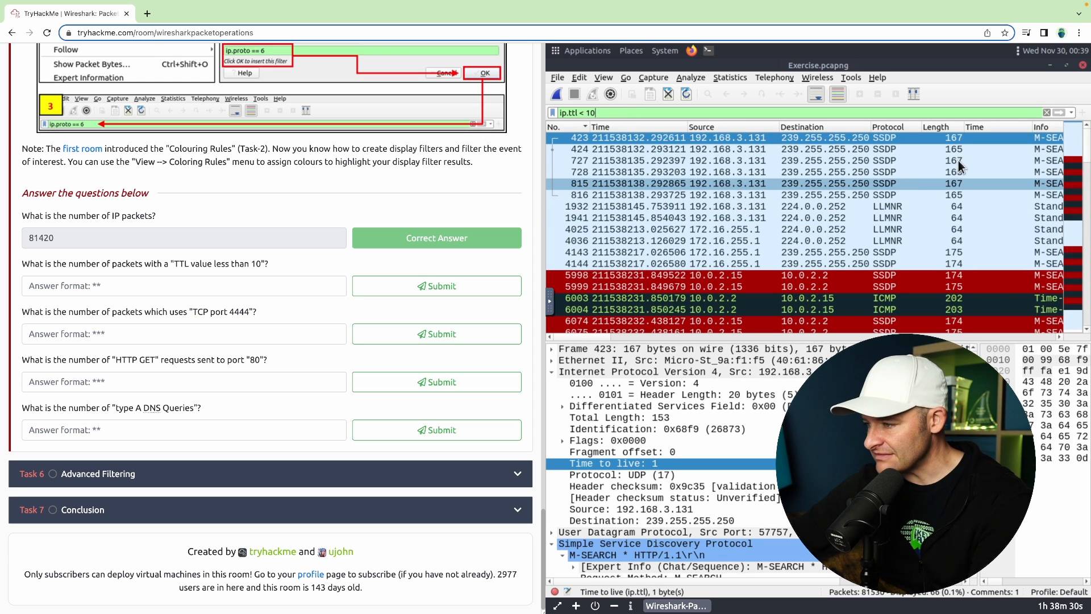
Step: Remove the empty Time column after Length from the packet list and submit 66 as the number of packets with TTL less than 10
right_click(986, 128)
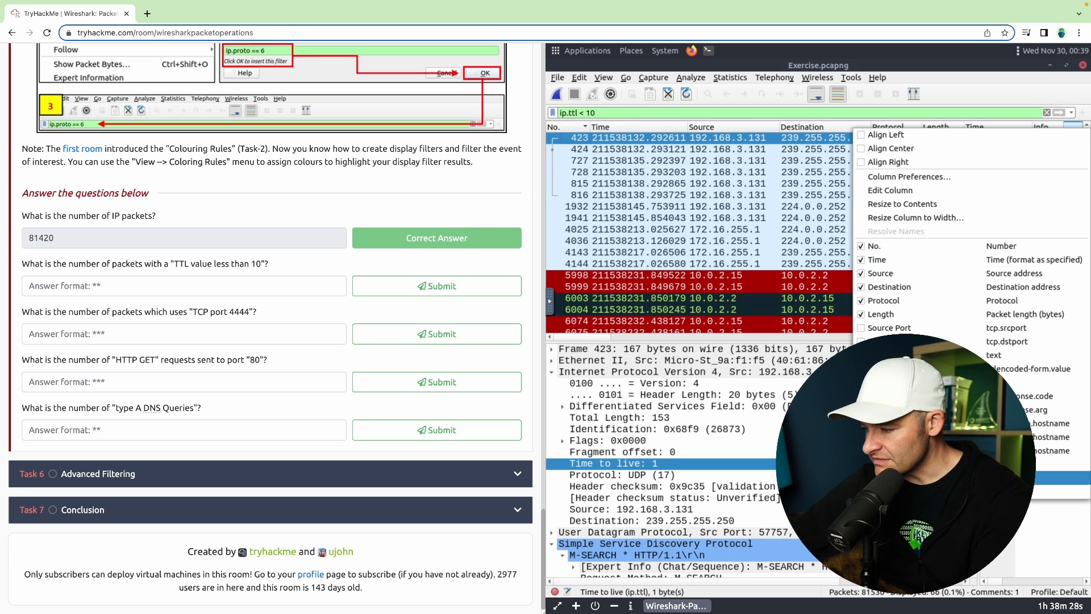
click(955, 492)
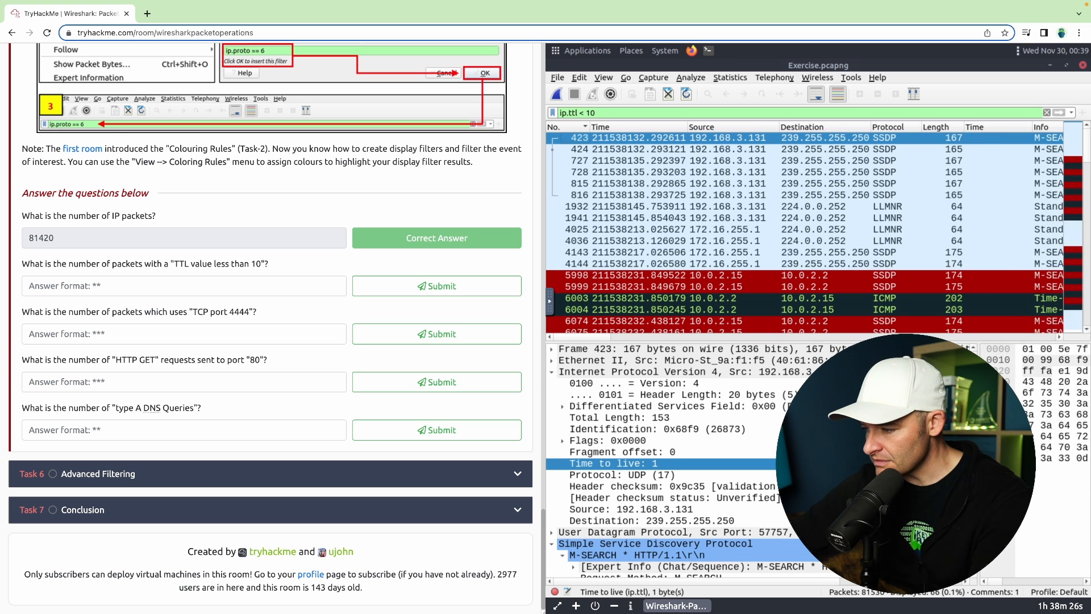
click(228, 291)
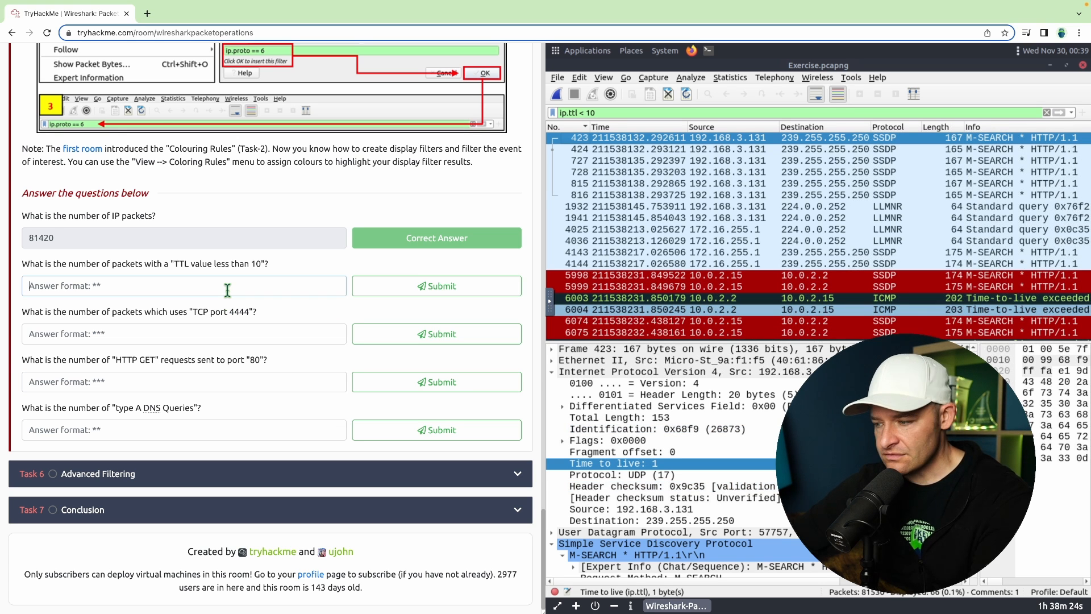
text(66)
click(373, 289)
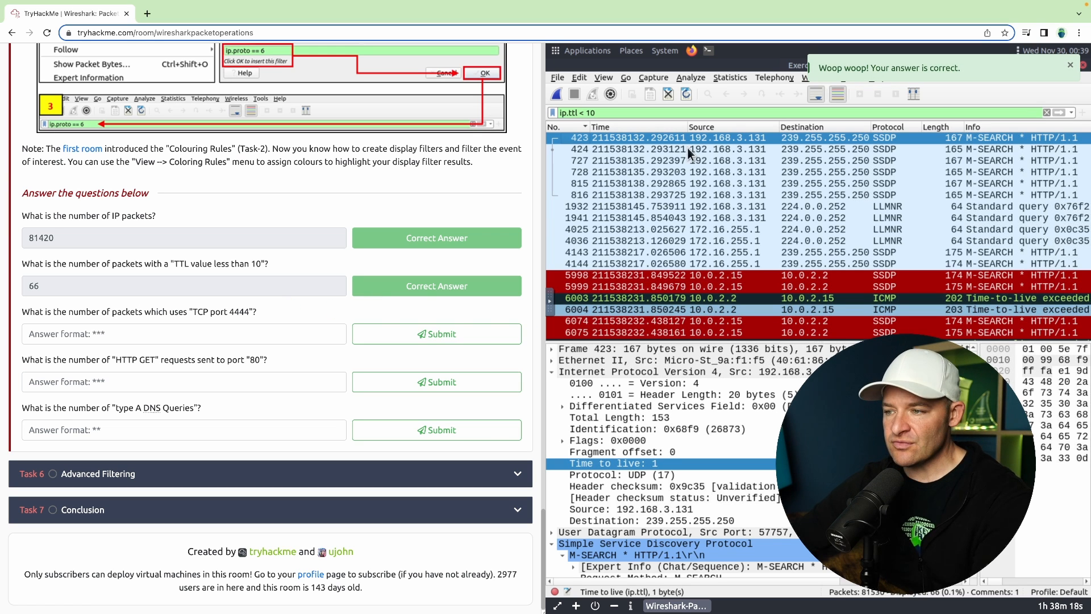
Step: Replace the TTL display filter with tcp.port eq 4444 and apply it to the capture
key(BackSpace)
key(BackSpace)
key(BackSpace)
key(BackSpace)
key(BackSpace)
key(BackSpace)
key(BackSpace)
key(BackSpace)
key(BackSpace)
key(BackSpace)
key(BackSpace)
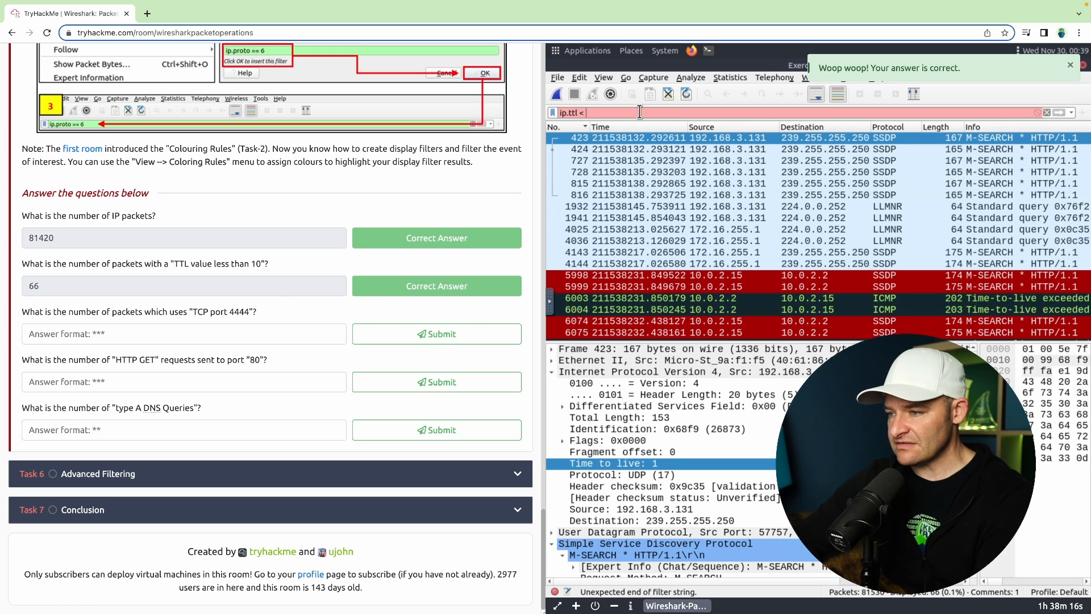
text(tcp.pa)
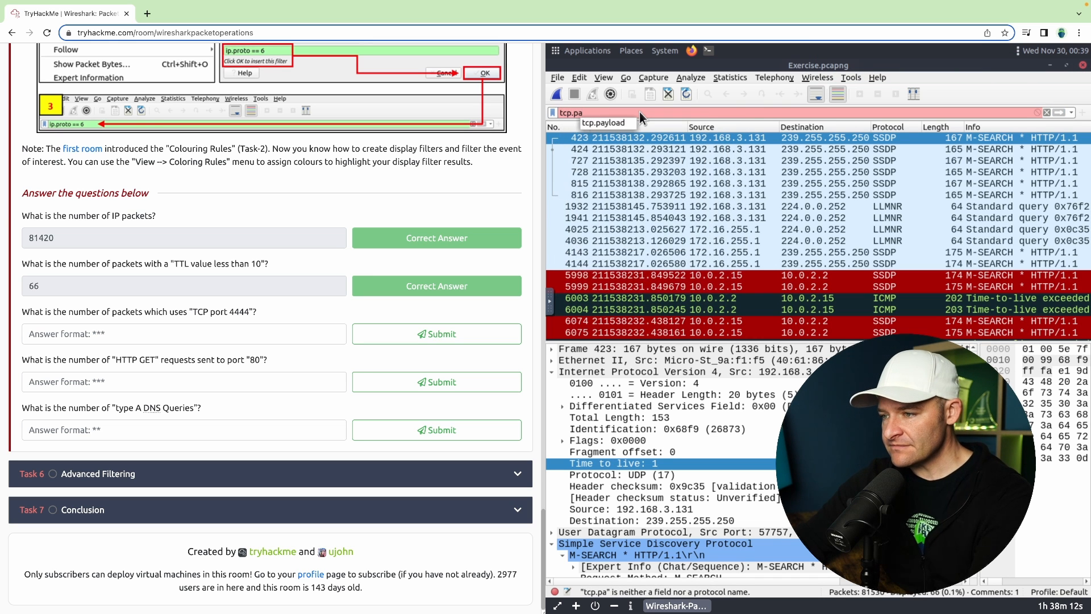
key(BackSpace)
text(ort)
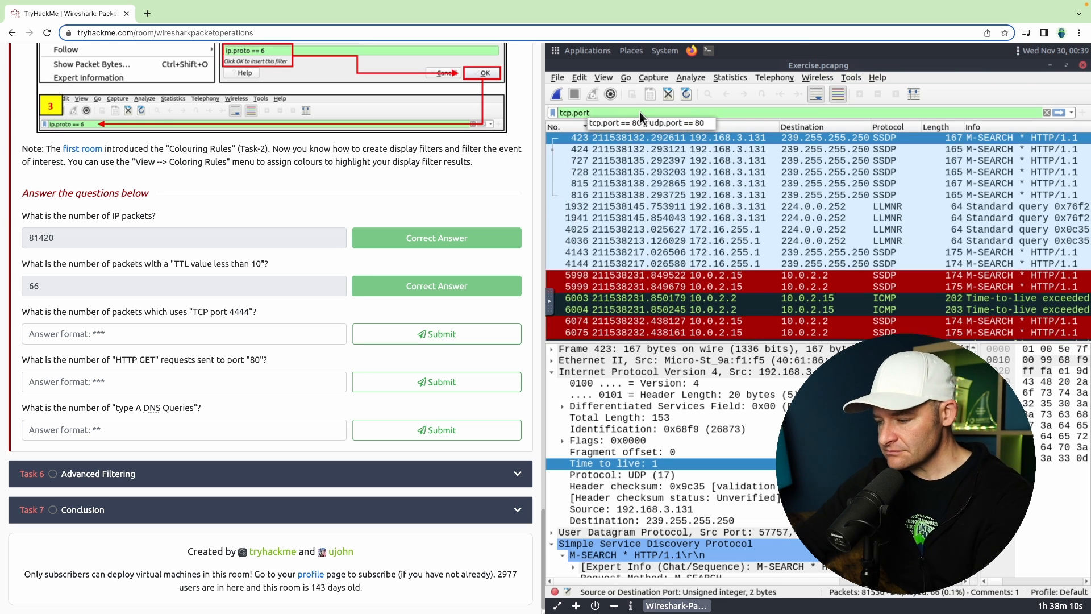
text(== 44)
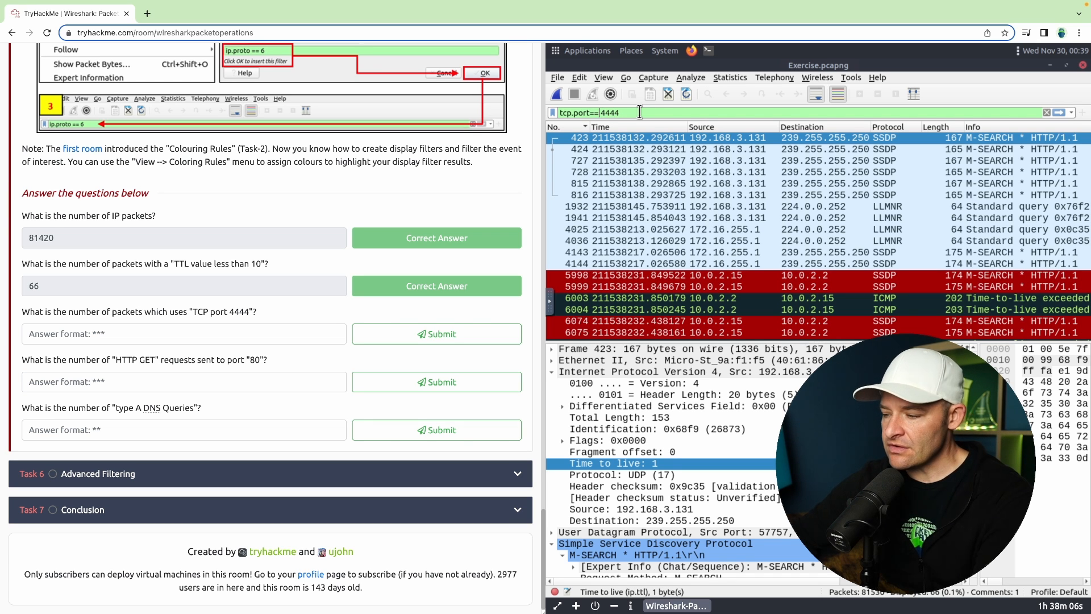
key(BackSpace)
key(BackSpace)
text(eq)
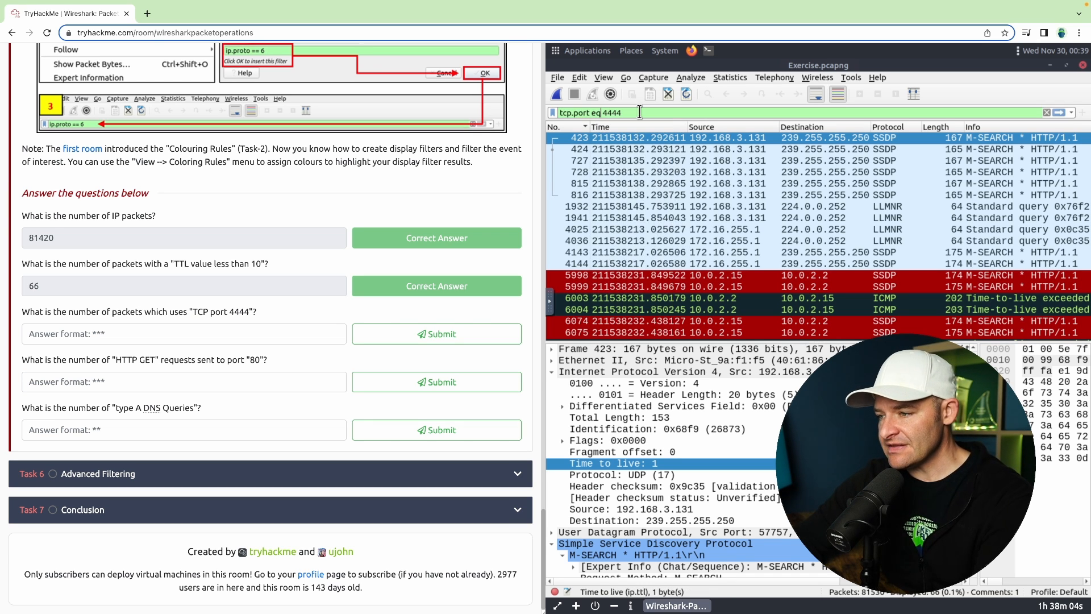
key(Return)
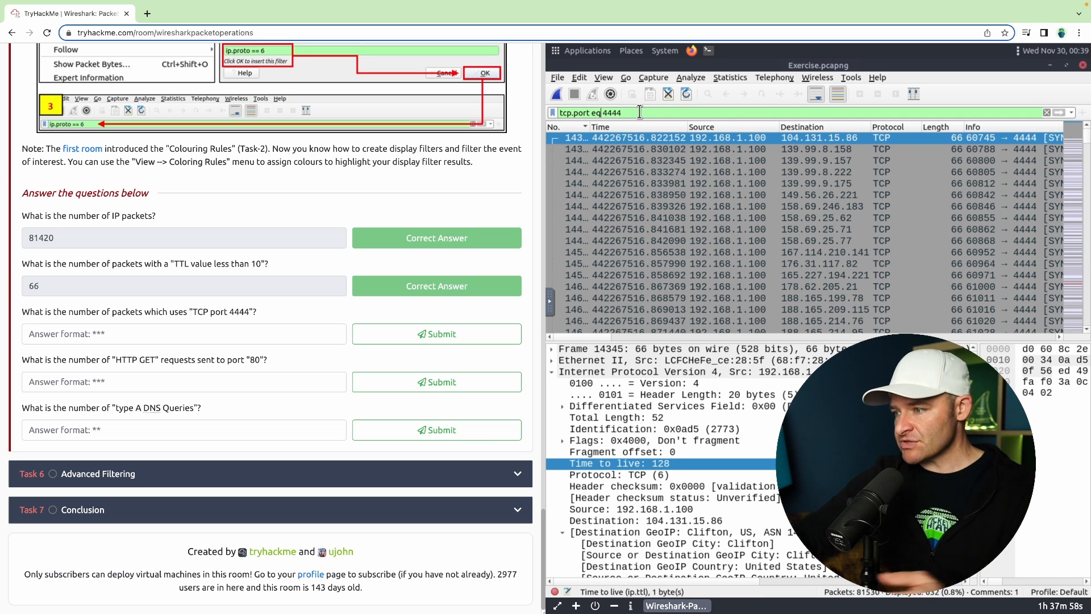
Step: Submit 632 as the answer for the number of packets using TCP port 4444
click(260, 336)
text(632)
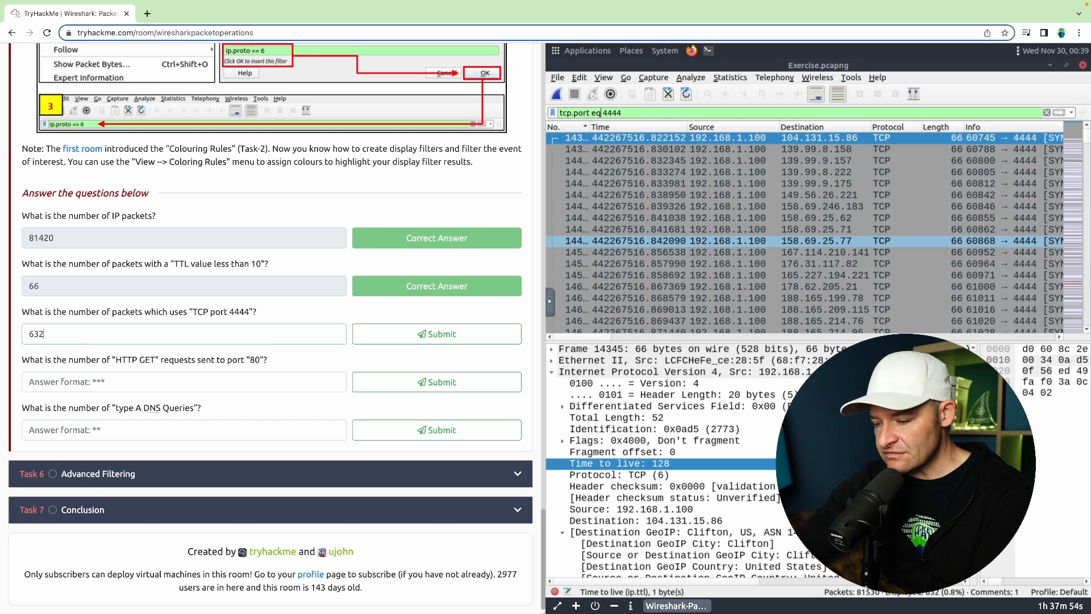
key(Return)
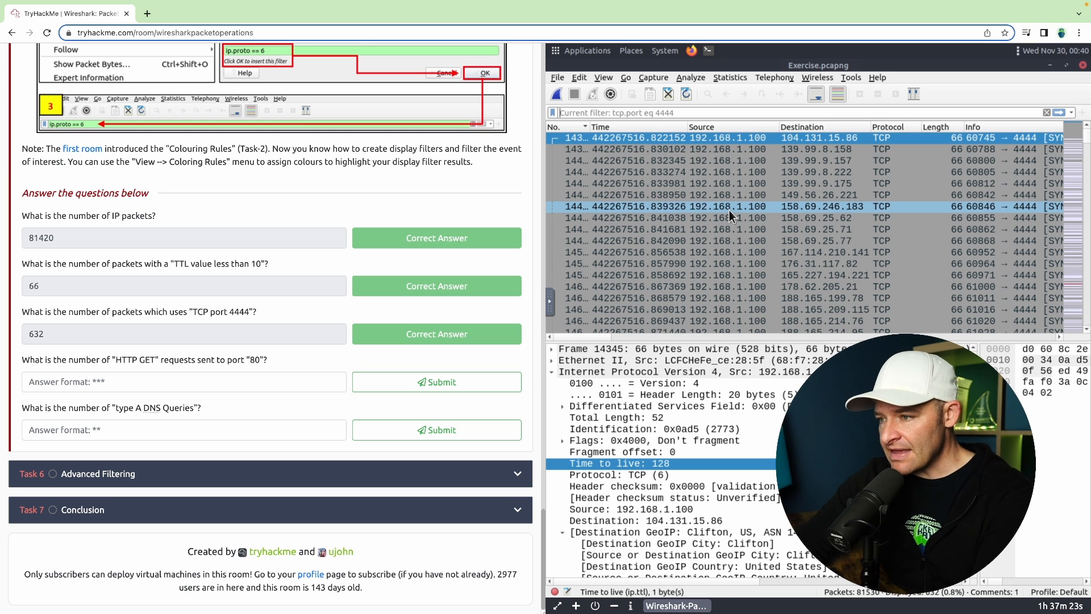
Step: Filter the capture to HTTP GET requests with http.request.method == GET
text(http)
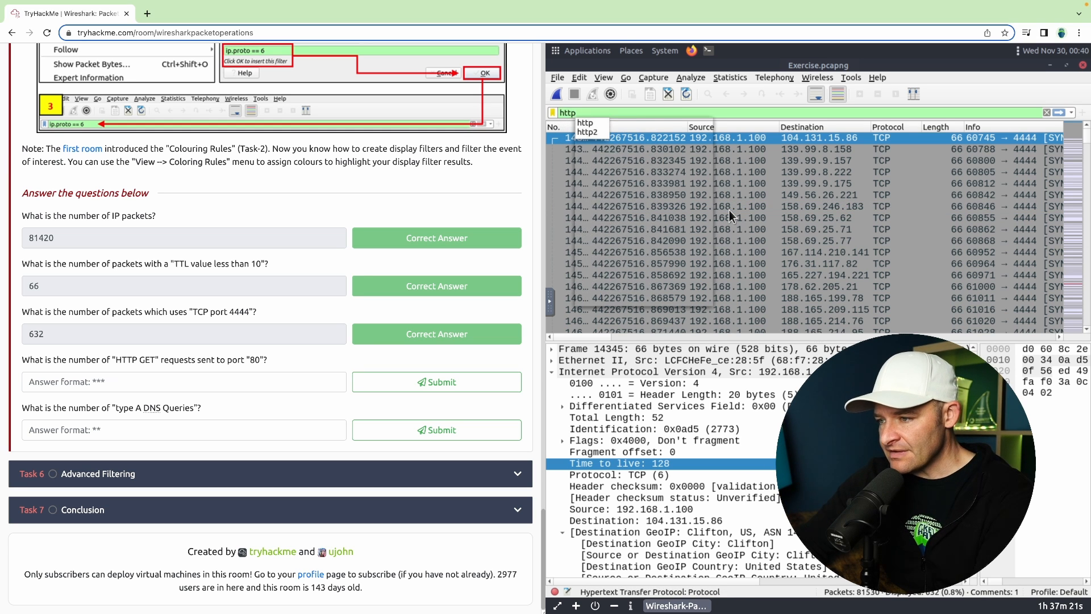
text(.request.)
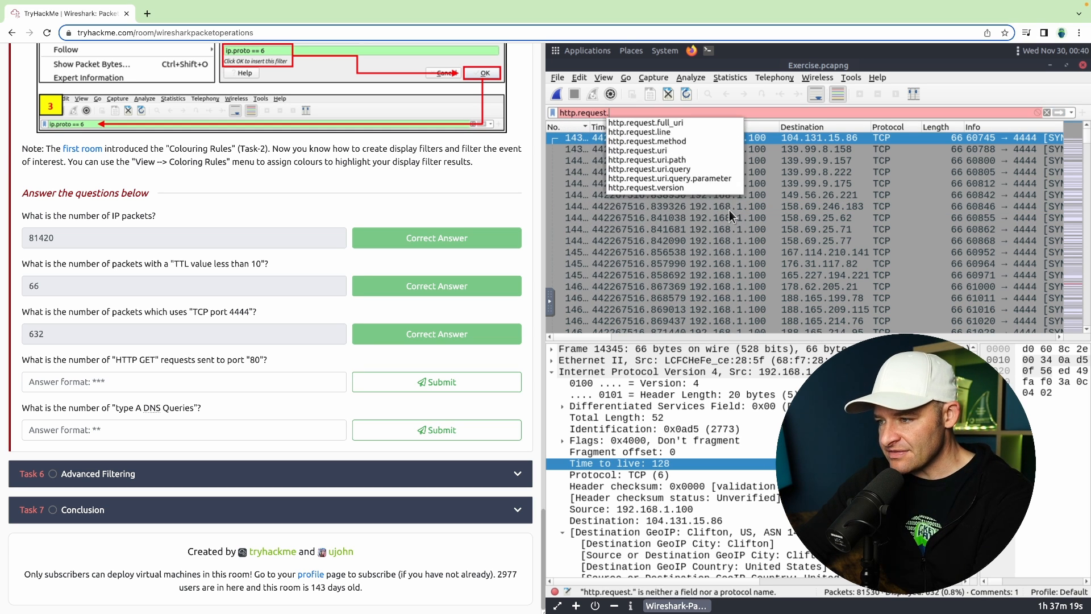
text(method)
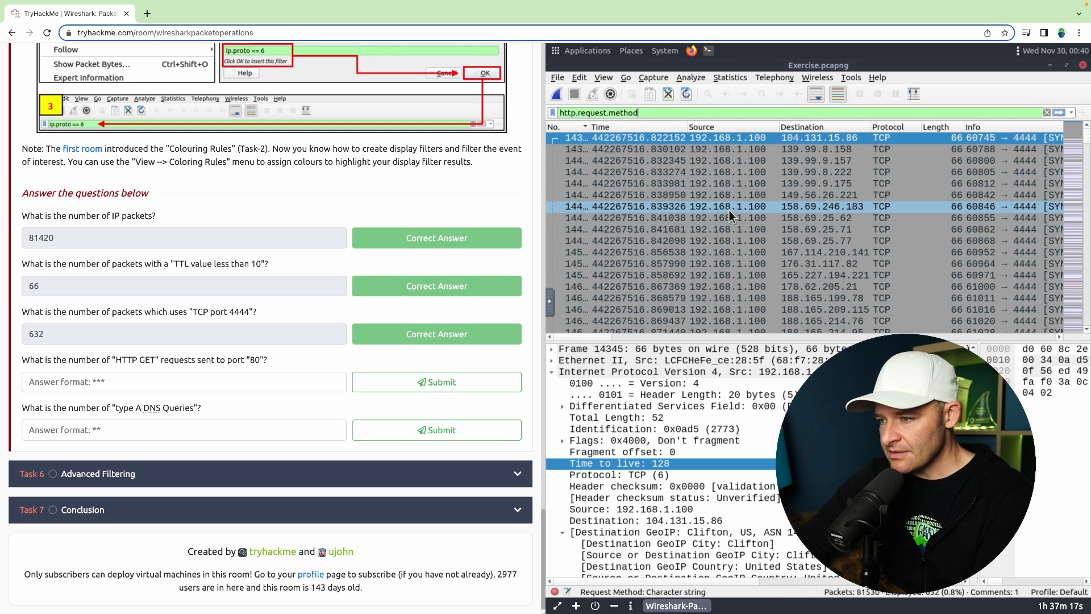
text( == GET)
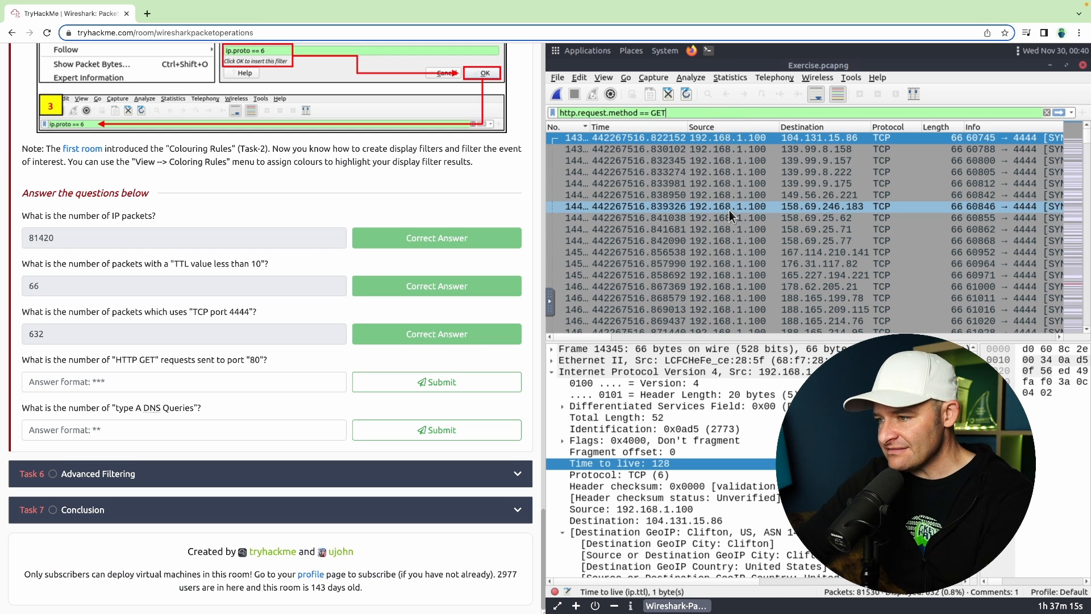
key(Return)
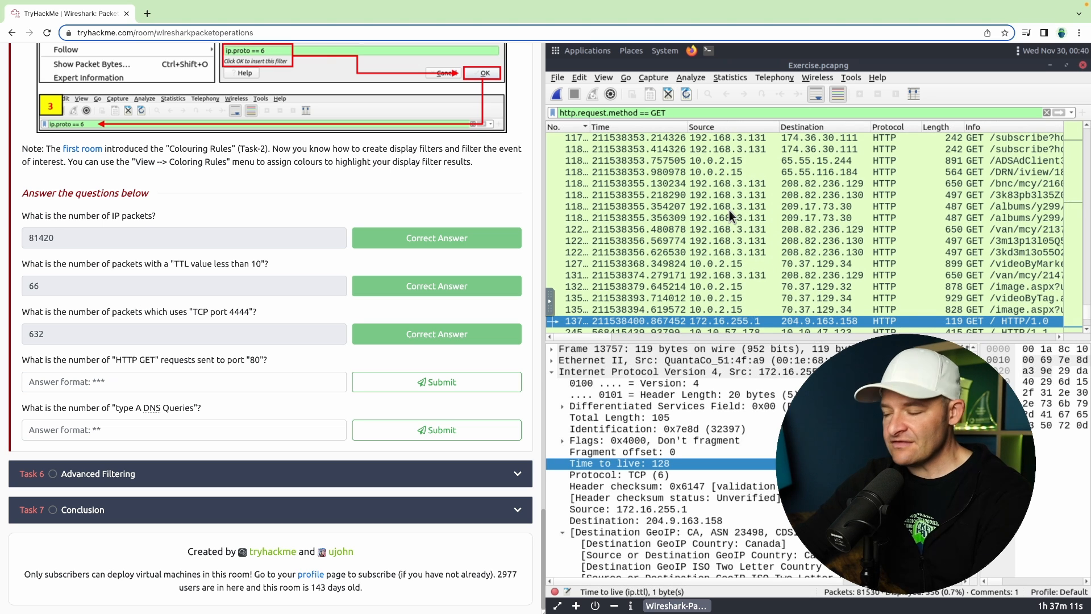
Step: Extend the display filter to (http.request.method == GET) and tcp.dstport==80 and apply it to the capture
text())
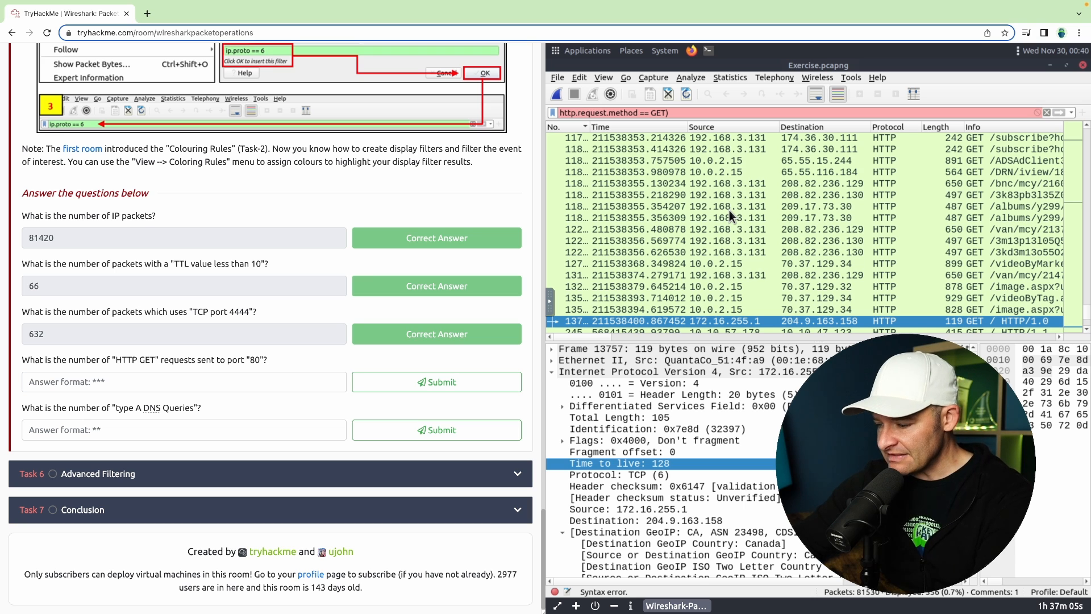
key(Home)
text(()
click(743, 113)
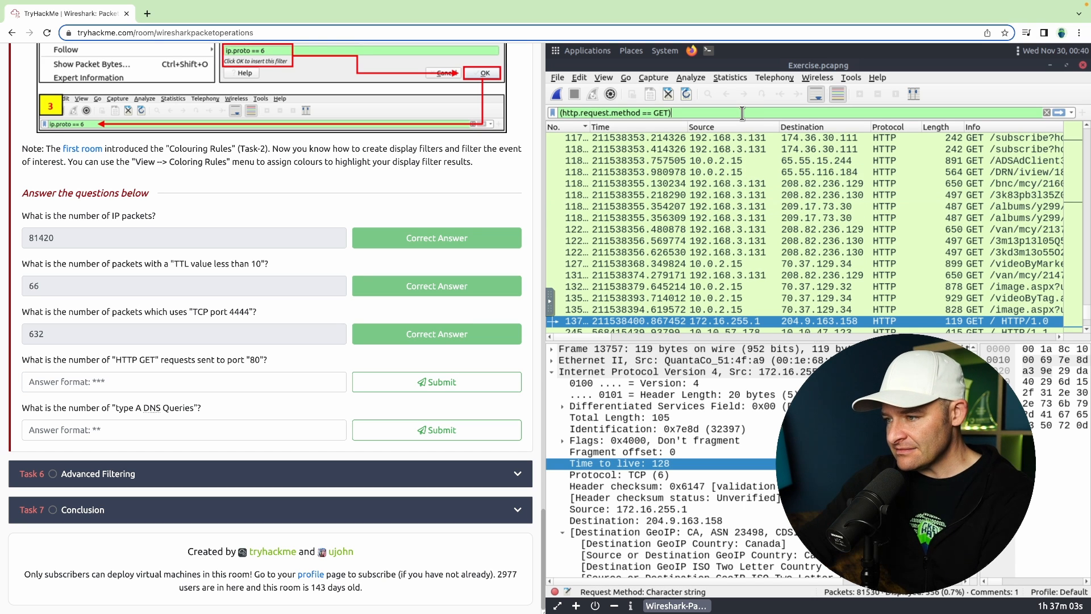
text(and )
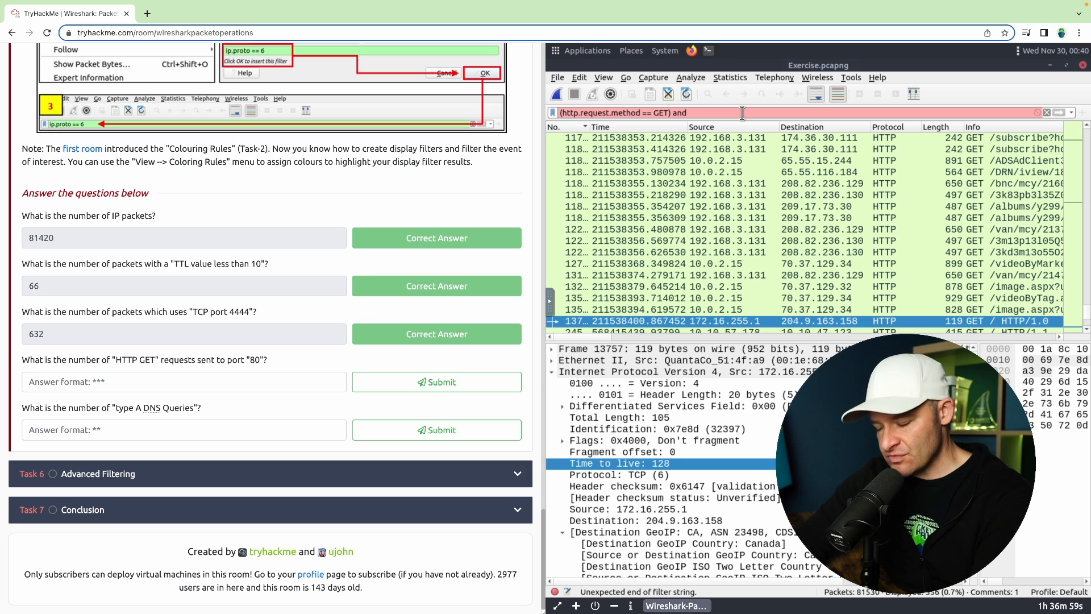
text(tcp.port)
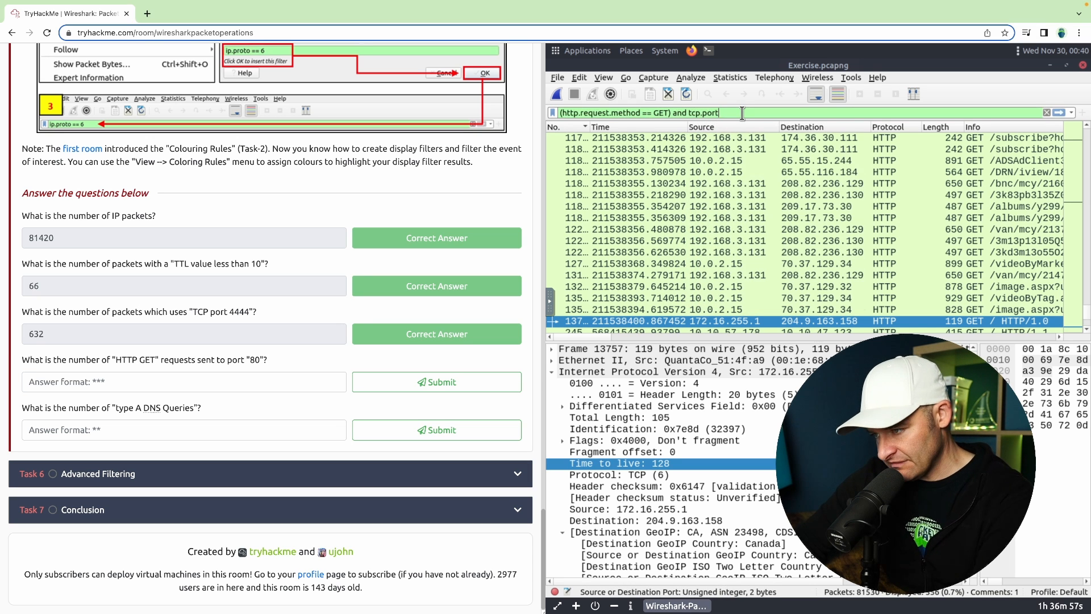
key(BackSpace)
key(BackSpace)
key(BackSpace)
key(BackSpace)
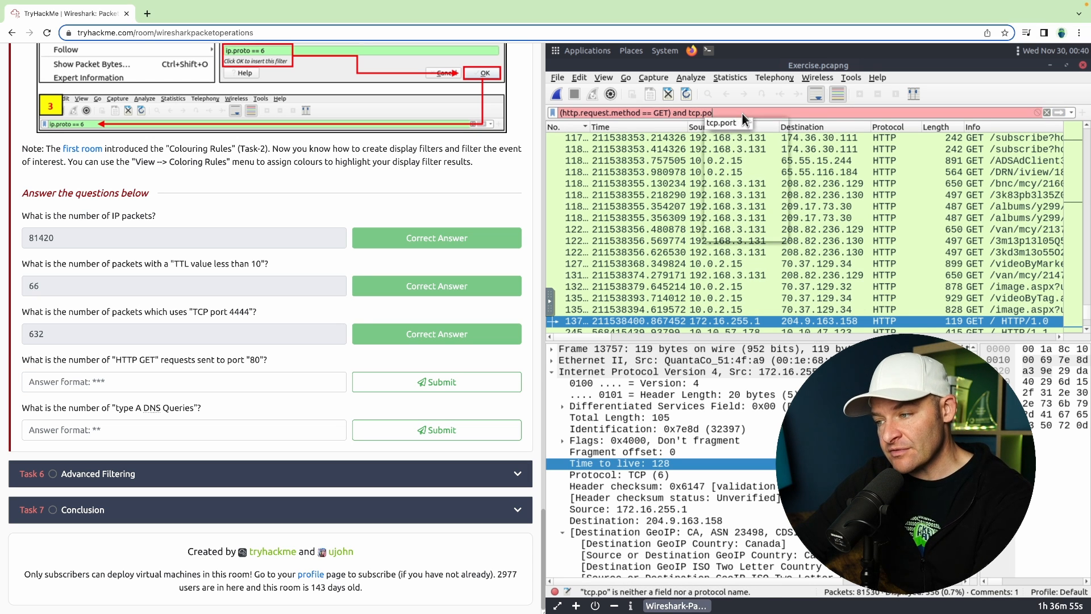
text(dst)
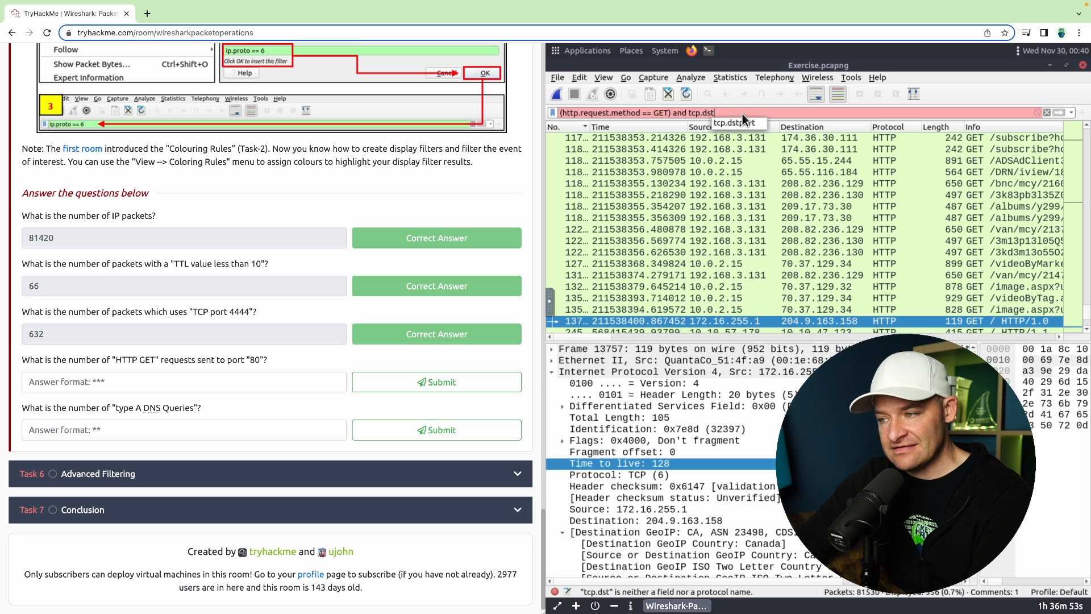
text(port==80)
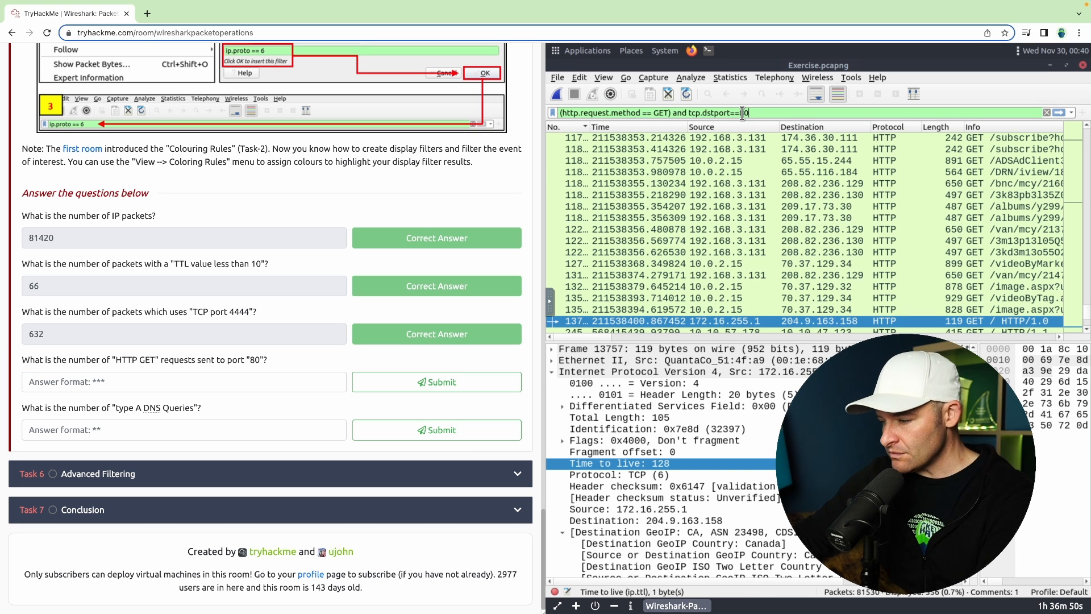
key(Return)
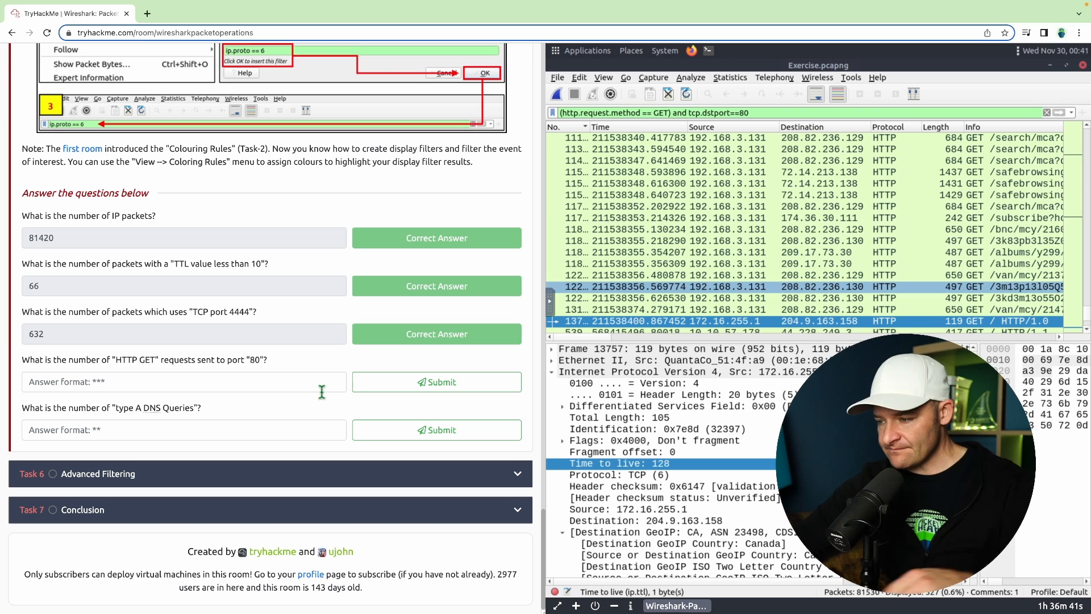
Step: Submit 527 as the answer for the number of HTTP GET requests sent to port 80
click(289, 386)
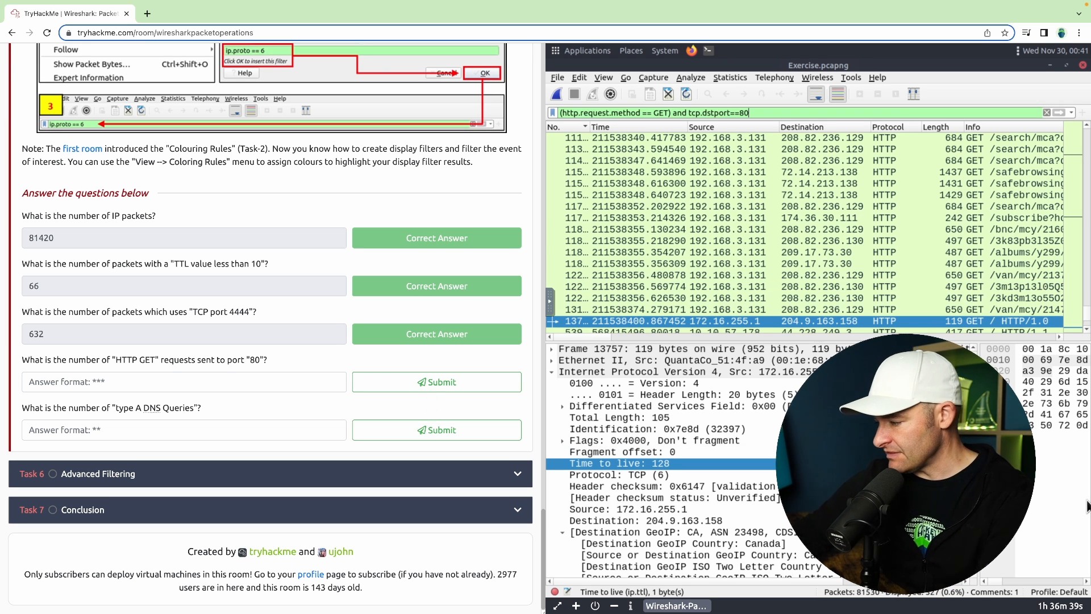
click(242, 378)
text(5)
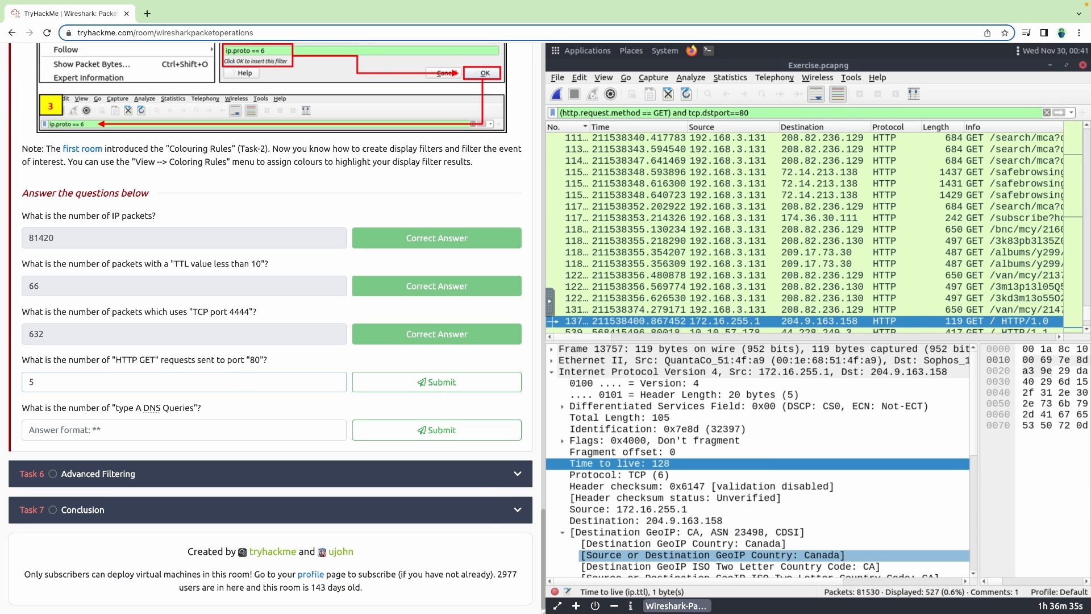
text(27)
key(Return)
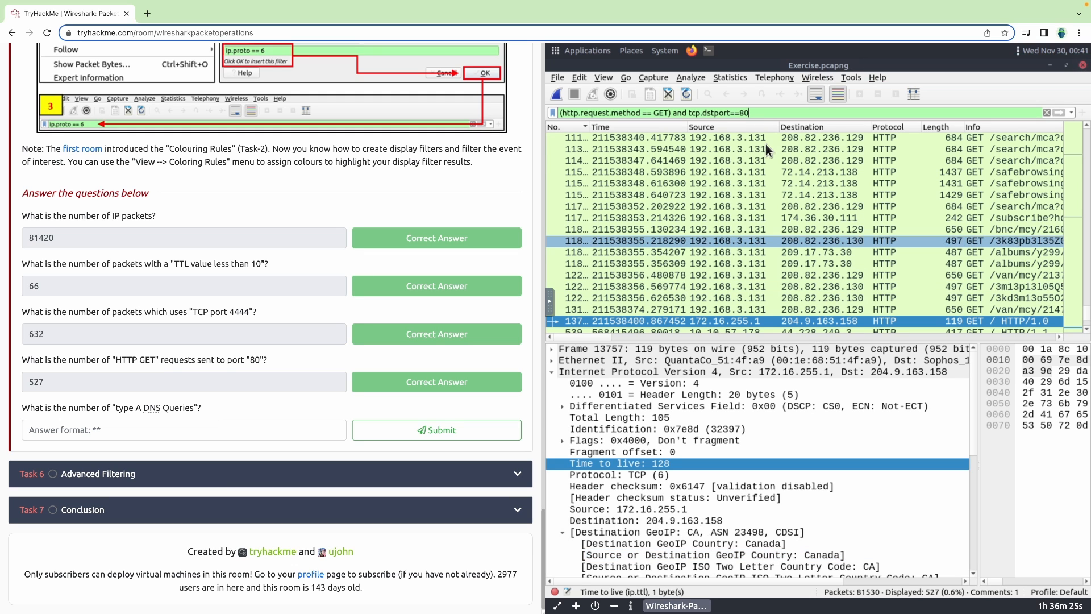
Step: Clear the HTTP GET display filter and filter the capture to dns packets
drag(758, 113, 553, 113)
key(BackSpace)
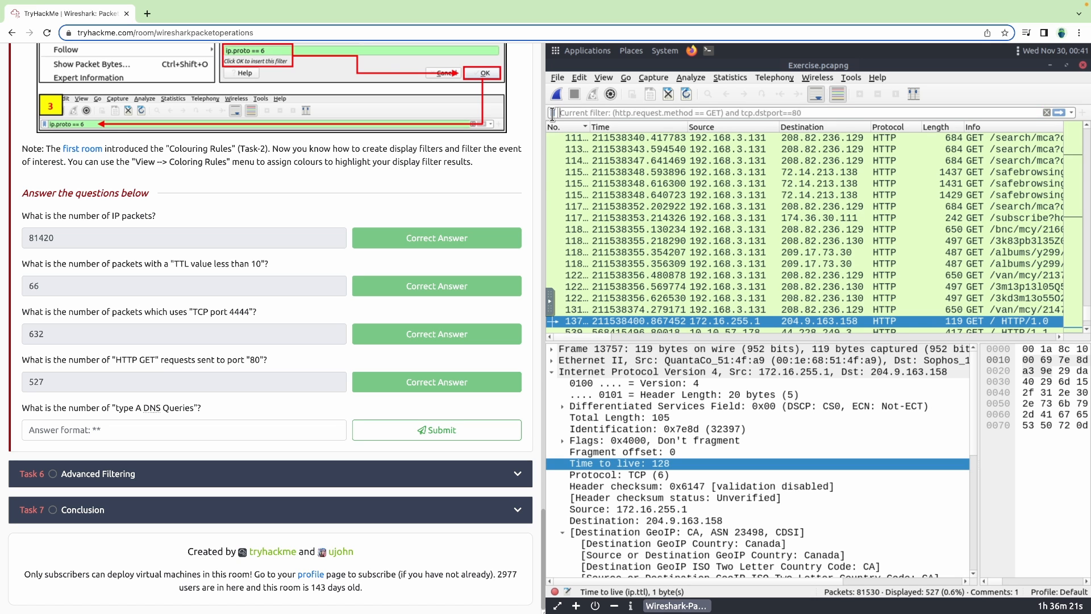
key(Return)
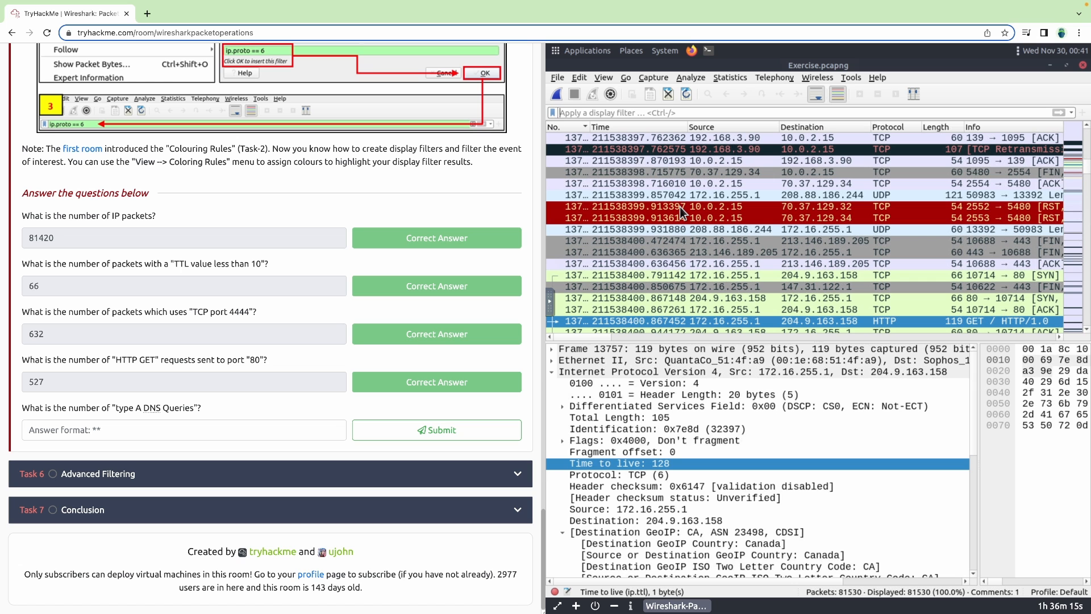
text(dns)
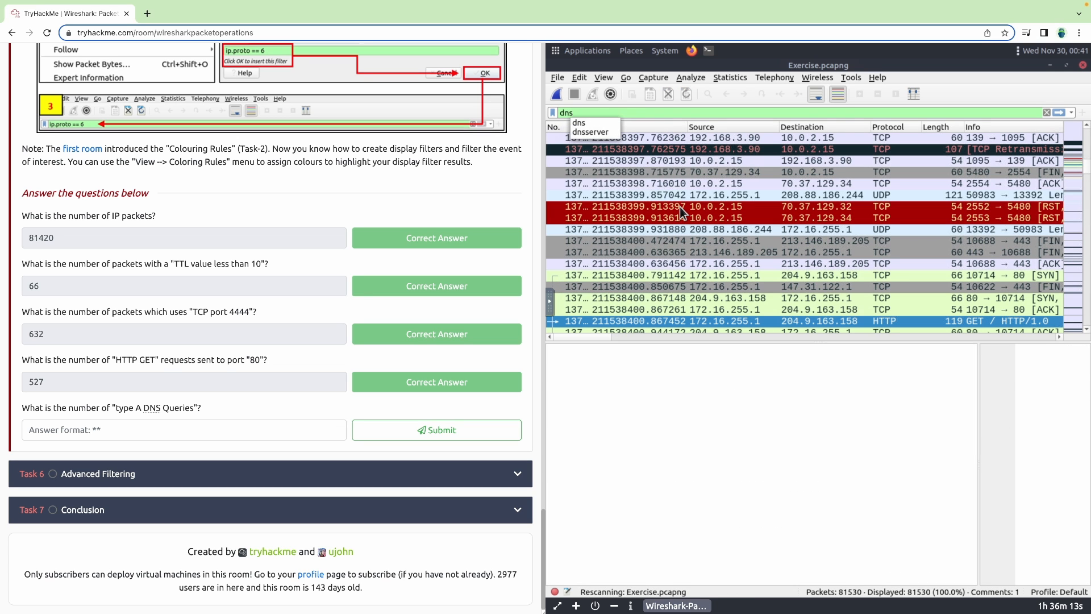
key(Return)
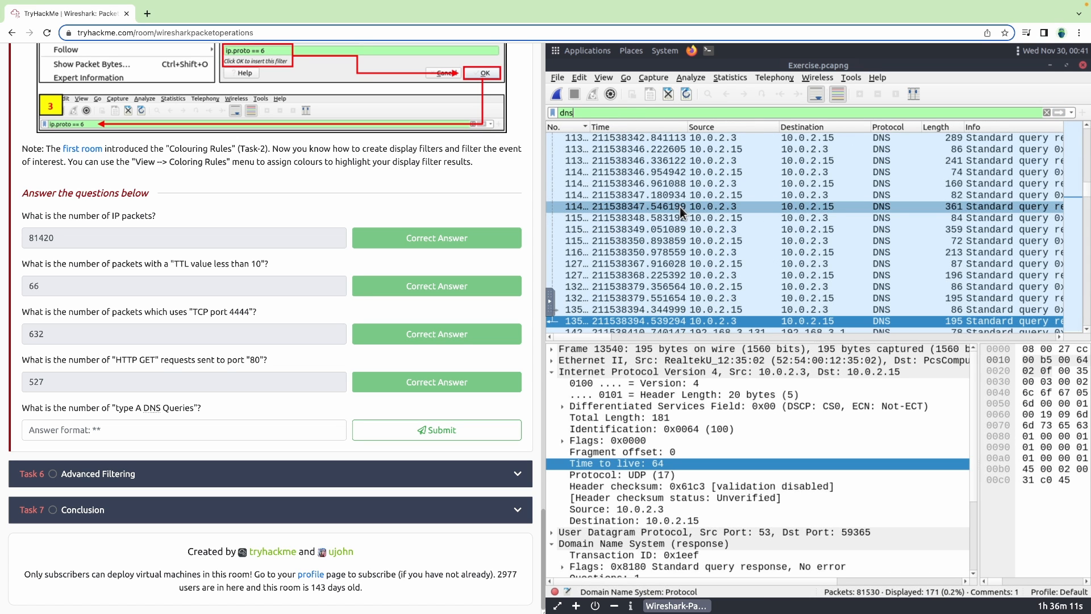
Step: Locate the Response flag in a DNS packet's details and narrow the display filter to dns.flags.response==0
click(707, 141)
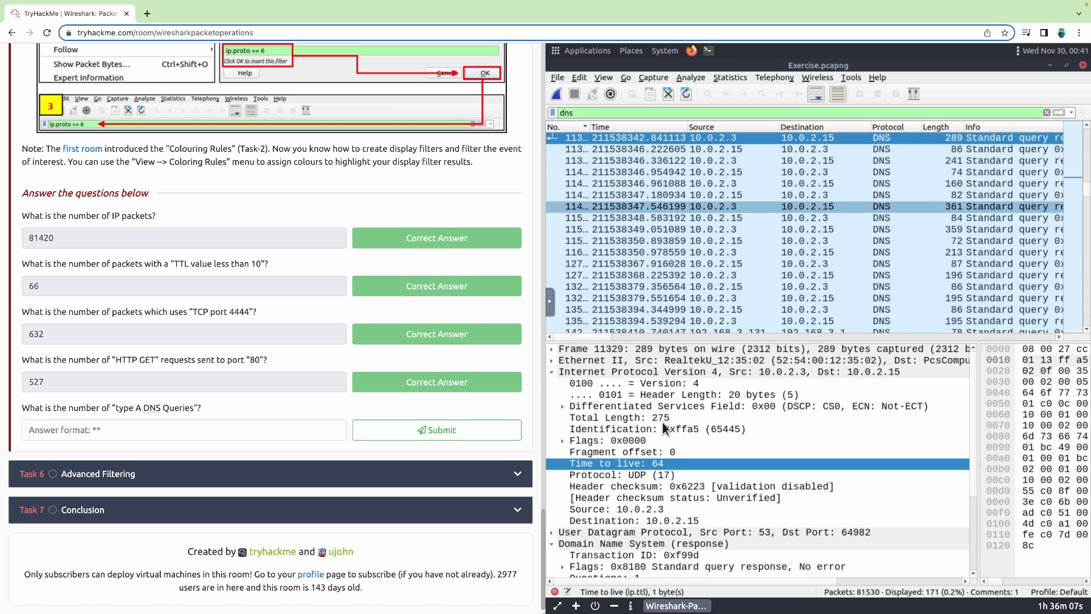
scroll(660, 499, down, 3)
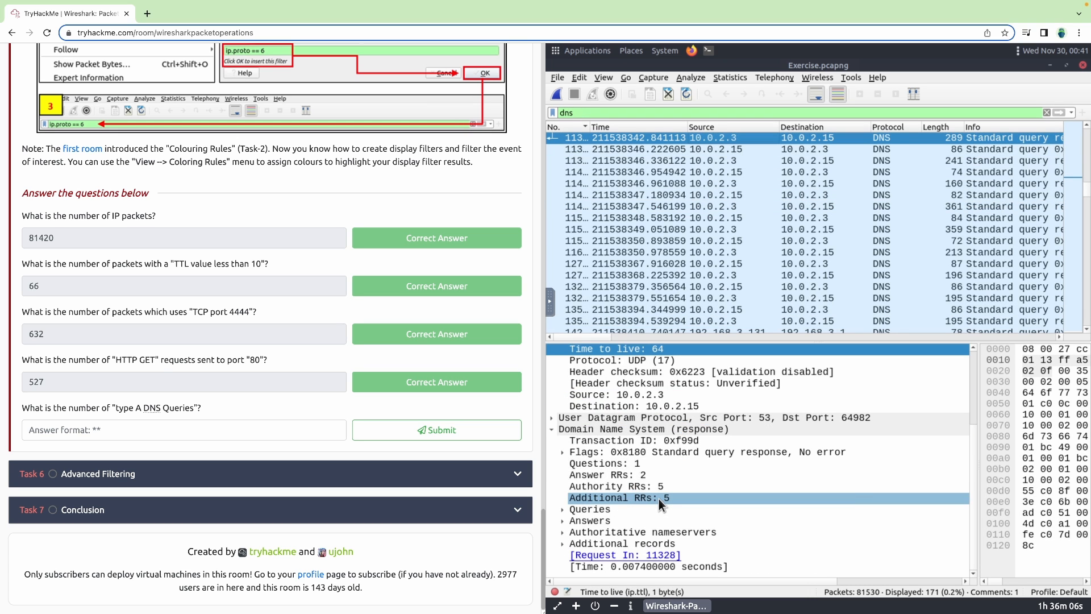
click(562, 452)
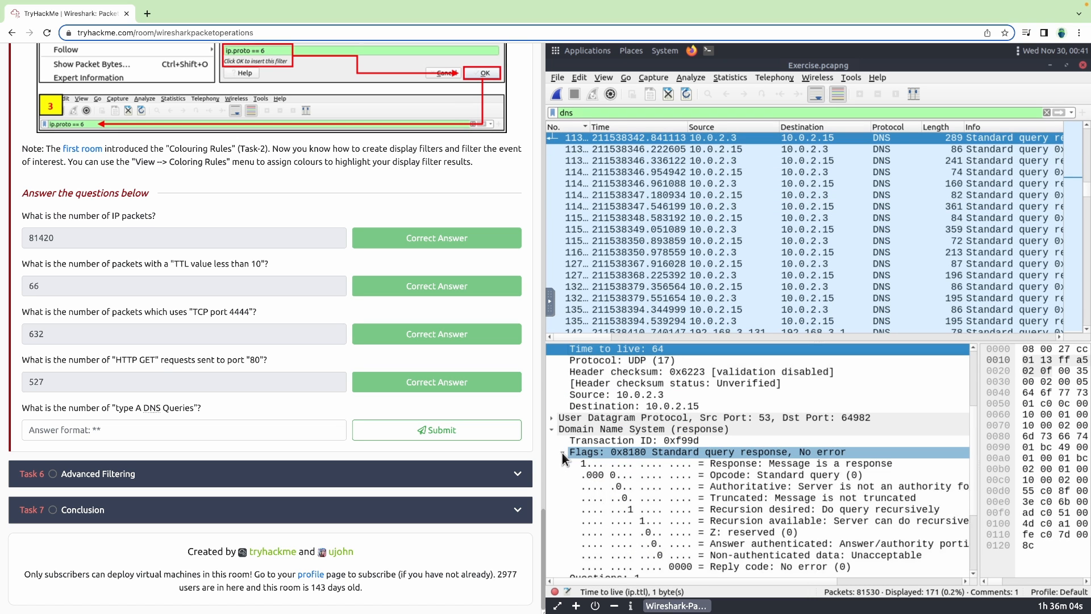
click(727, 463)
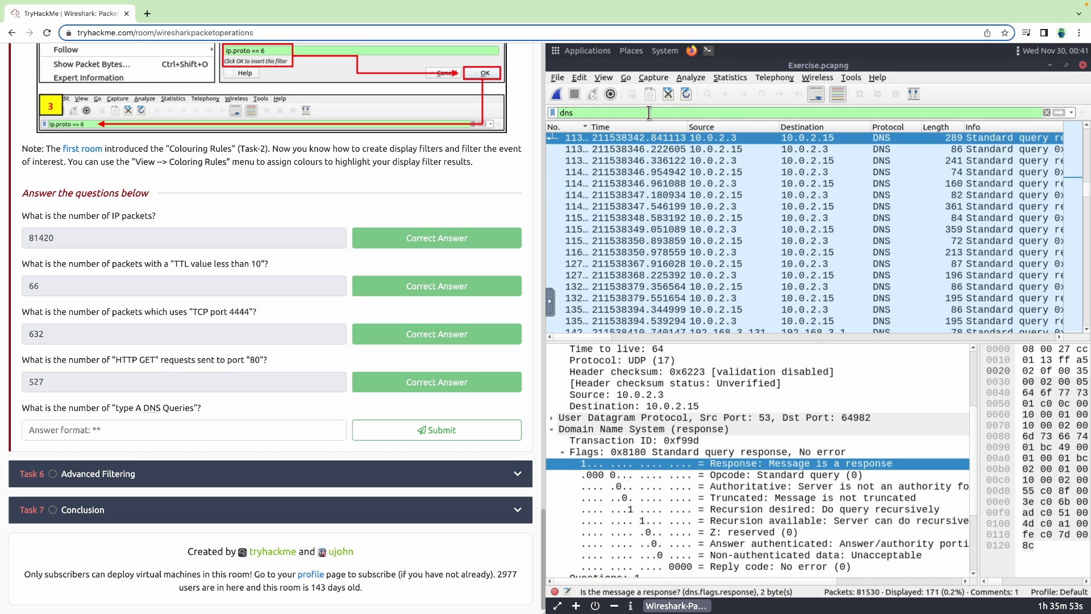
text(.flags.)
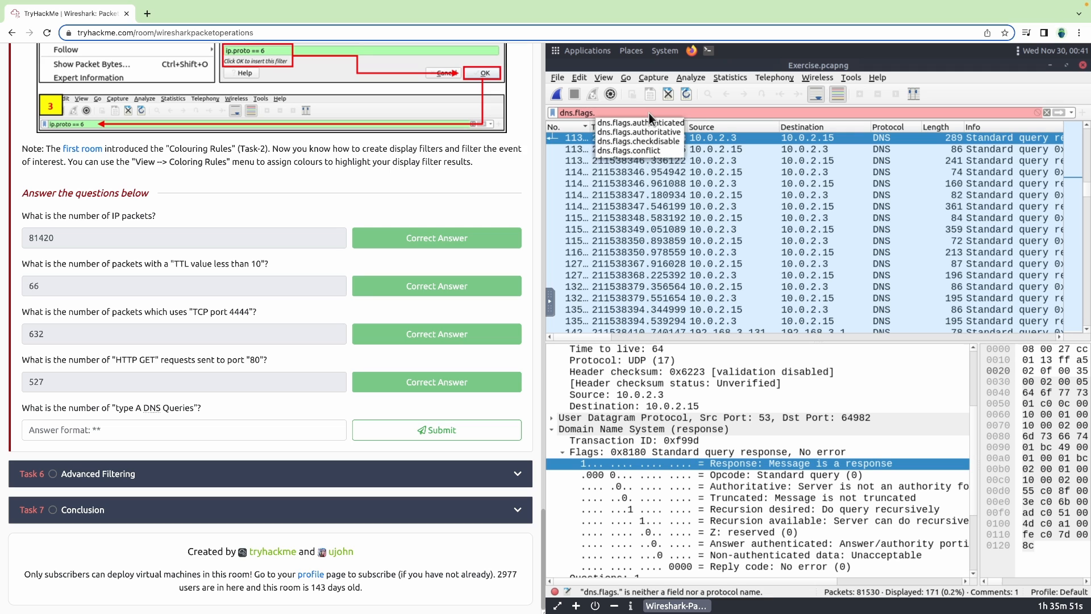
text(response)
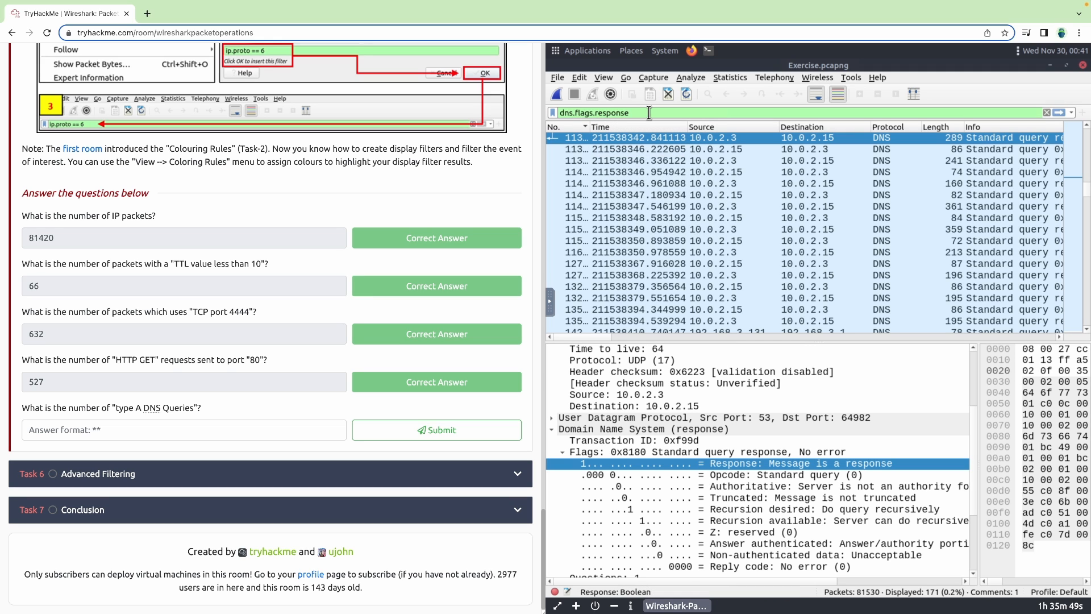
text(==)
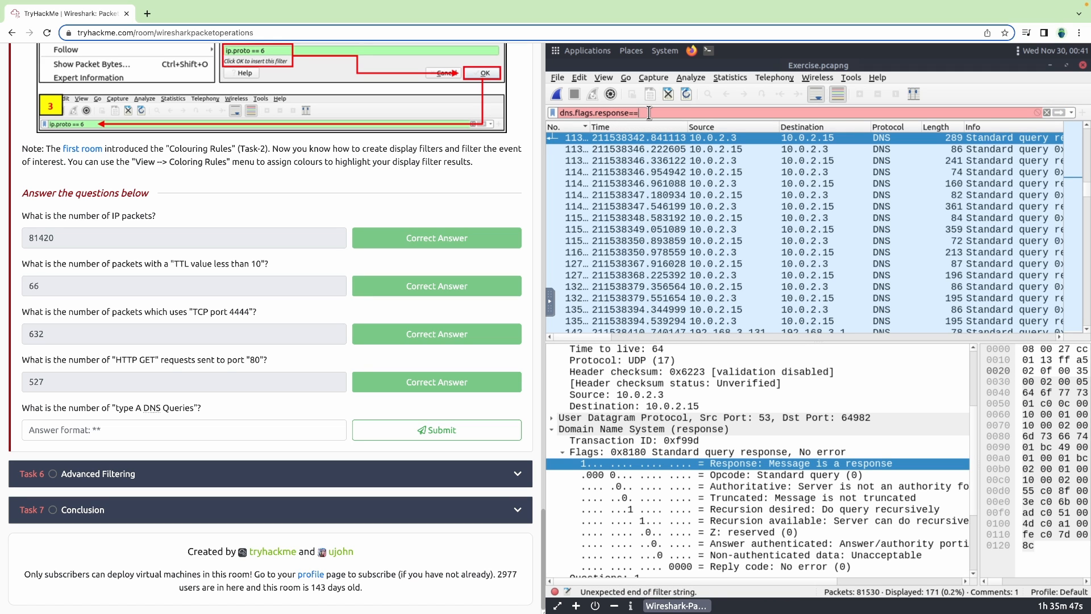
text(0)
key(Return)
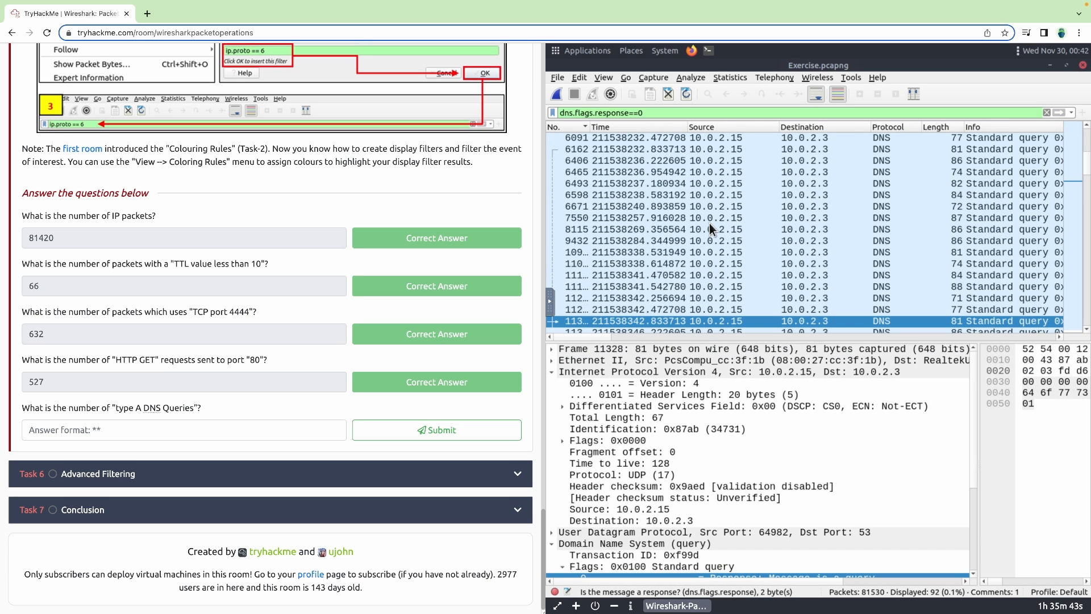
Step: Expand the DNS query details and add the type A field to the filter as an and condition, dns.qry.type == 1
scroll(687, 437, down, 4)
click(682, 442)
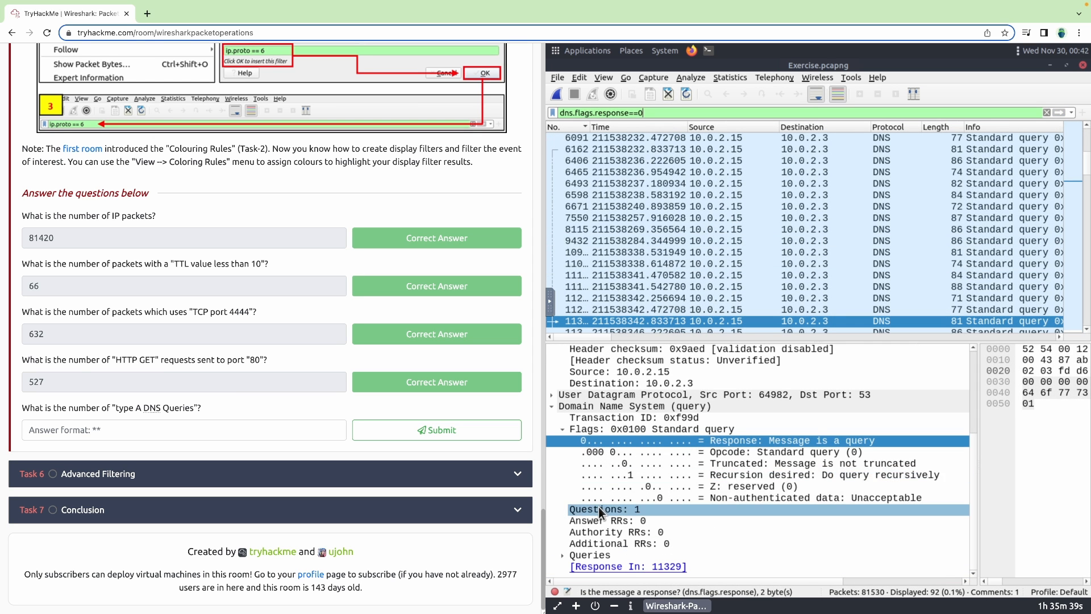
click(563, 554)
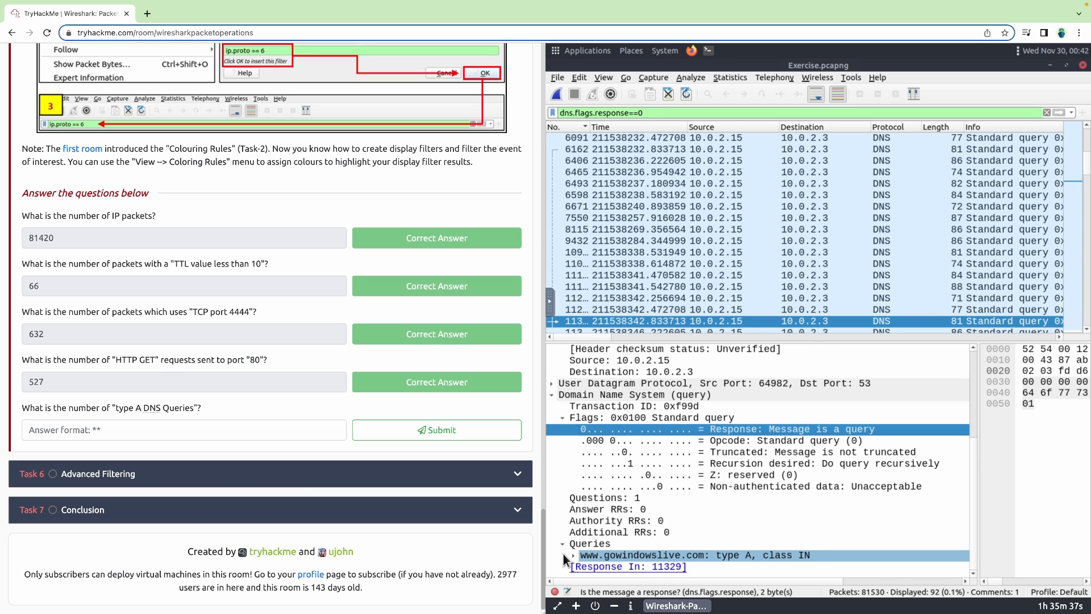
click(574, 555)
scroll(577, 560, down, 2)
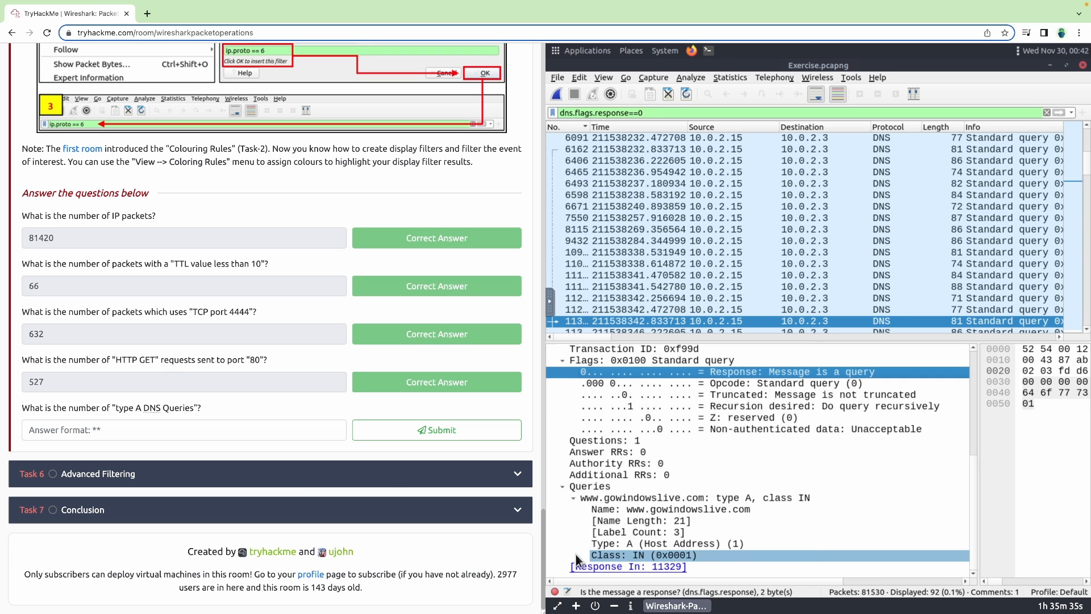
click(646, 544)
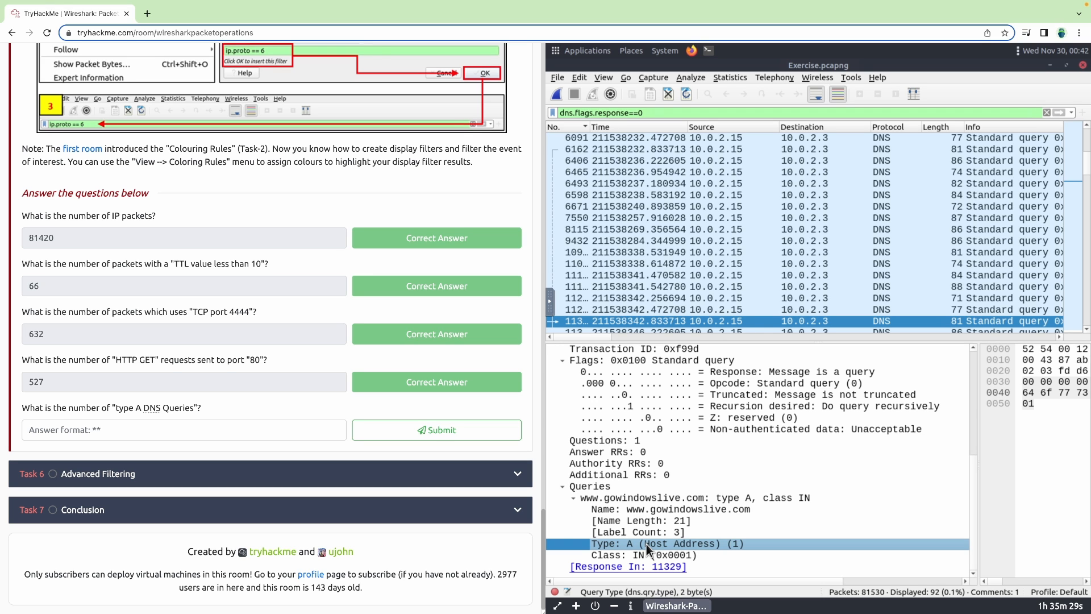
drag(647, 544, 682, 115)
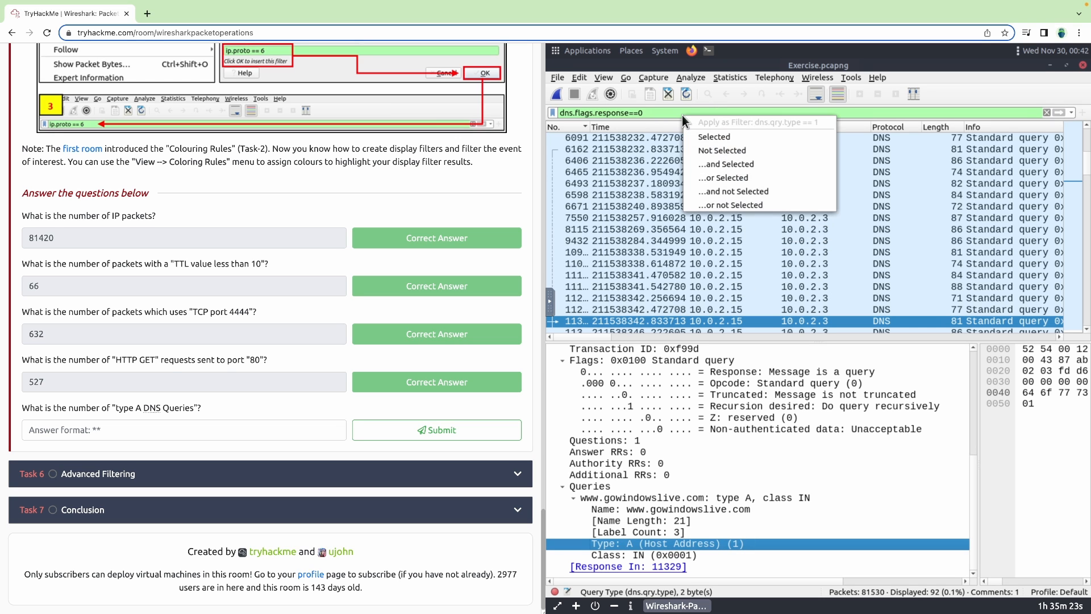
click(783, 161)
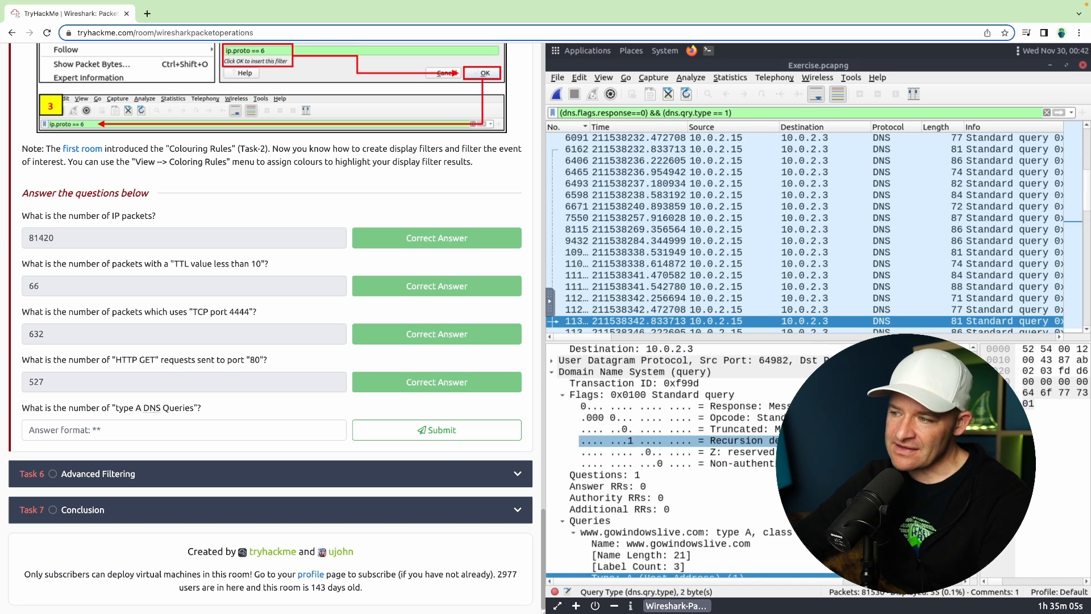
Step: Try submitting 55 as the answer for the number of type A DNS queries
click(227, 426)
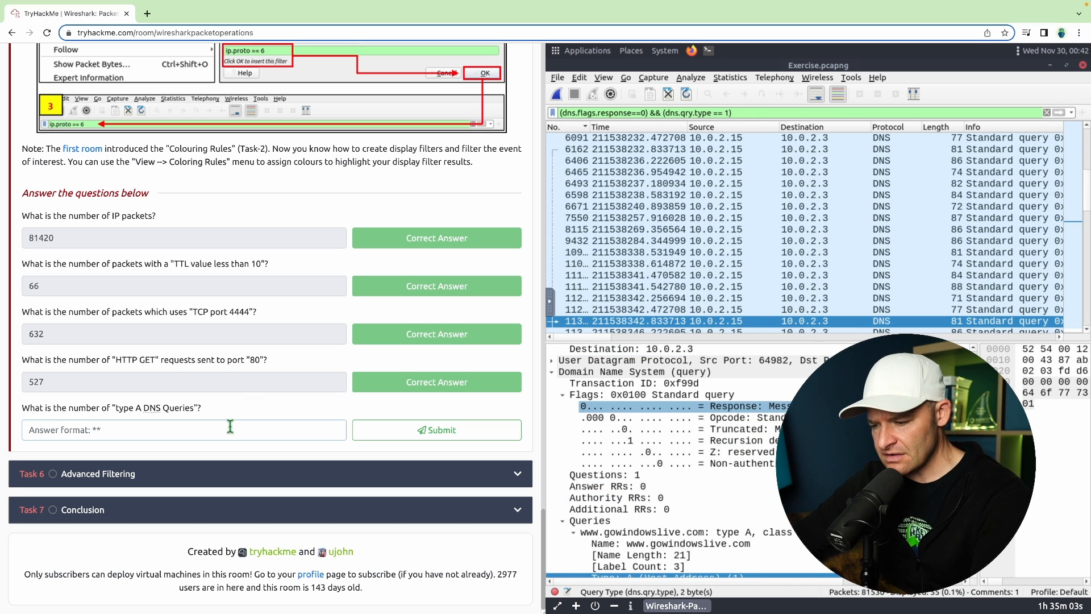
text(55)
click(392, 435)
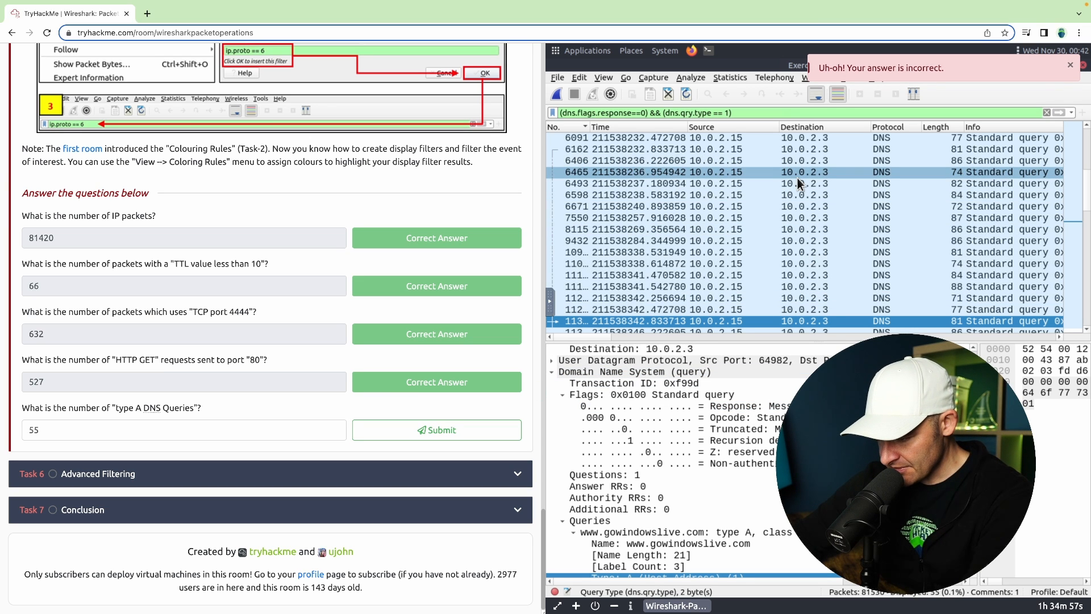
Step: Review the DNS query details and clear the combined response and type A display filter from the capture
scroll(752, 483, down, 1)
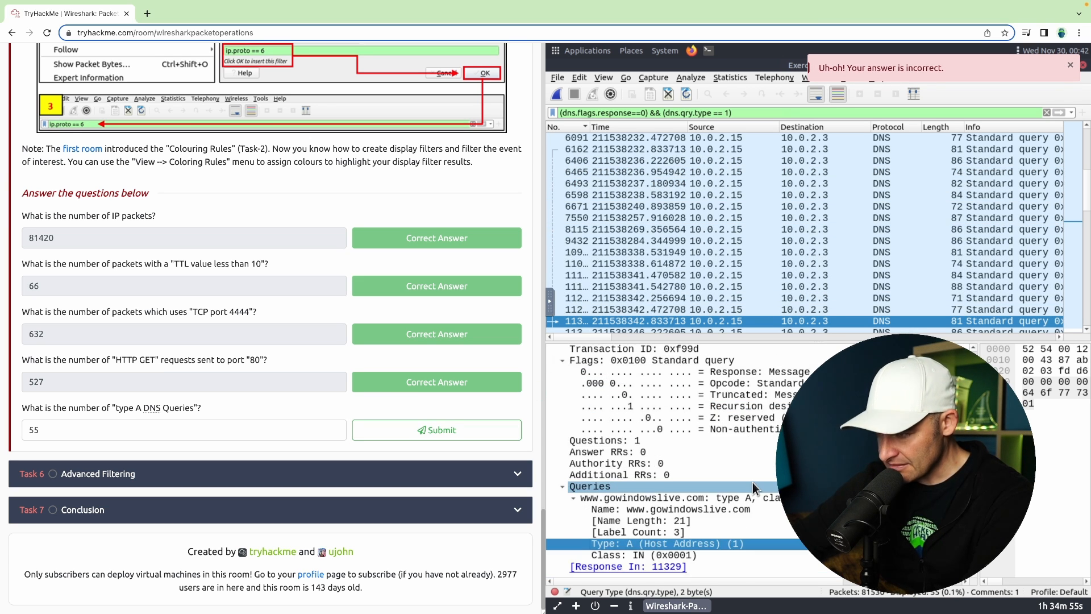
scroll(752, 483, up, 6)
drag(747, 112, 831, 211)
key(BackSpace)
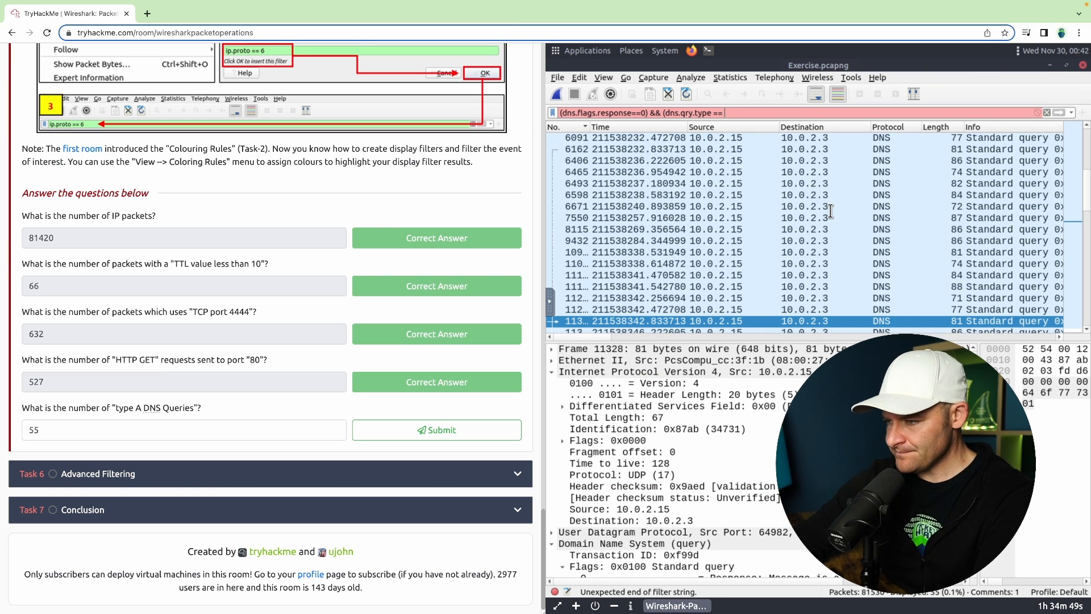
key(BackSpace)
key(BackSpace)
key(BackSpace)
key(BackSpace)
key(BackSpace)
key(BackSpace)
key(BackSpace)
key(BackSpace)
key(BackSpace)
key(BackSpace)
key(BackSpace)
key(BackSpace)
key(BackSpace)
key(BackSpace)
key(BackSpace)
key(BackSpace)
key(BackSpace)
key(BackSpace)
key(BackSpace)
key(BackSpace)
key(BackSpace)
key(BackSpace)
key(BackSpace)
key(BackSpace)
key(BackSpace)
key(BackSpace)
key(BackSpace)
key(BackSpace)
key(BackSpace)
key(BackSpace)
key(BackSpace)
key(BackSpace)
key(BackSpace)
key(BackSpace)
key(BackSpace)
key(BackSpace)
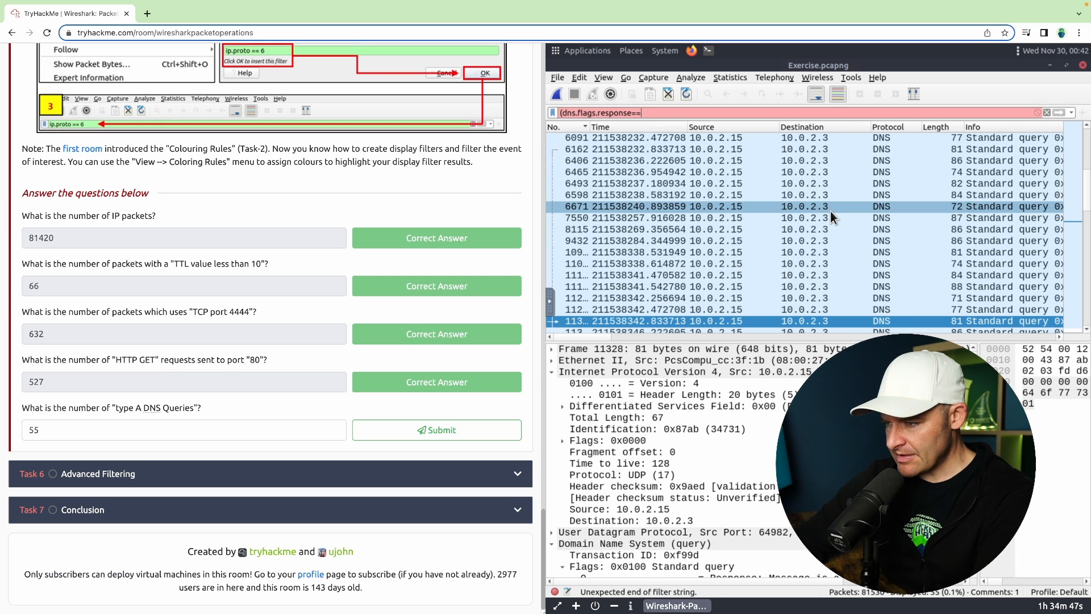
key(BackSpace)
key(BackSpace)
key(BackSpace)
key(BackSpace)
key(BackSpace)
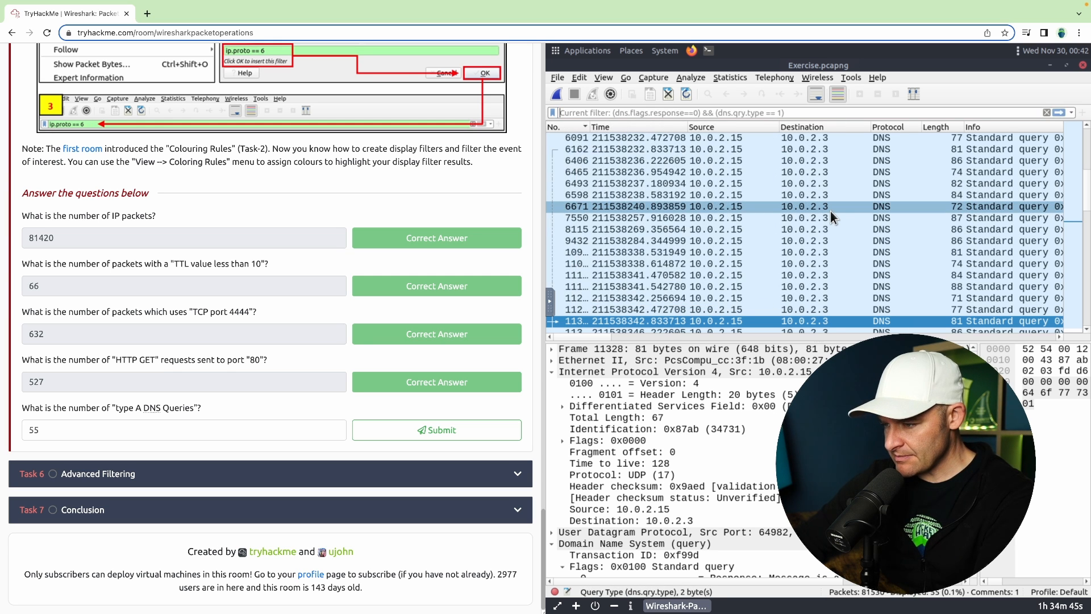
key(Return)
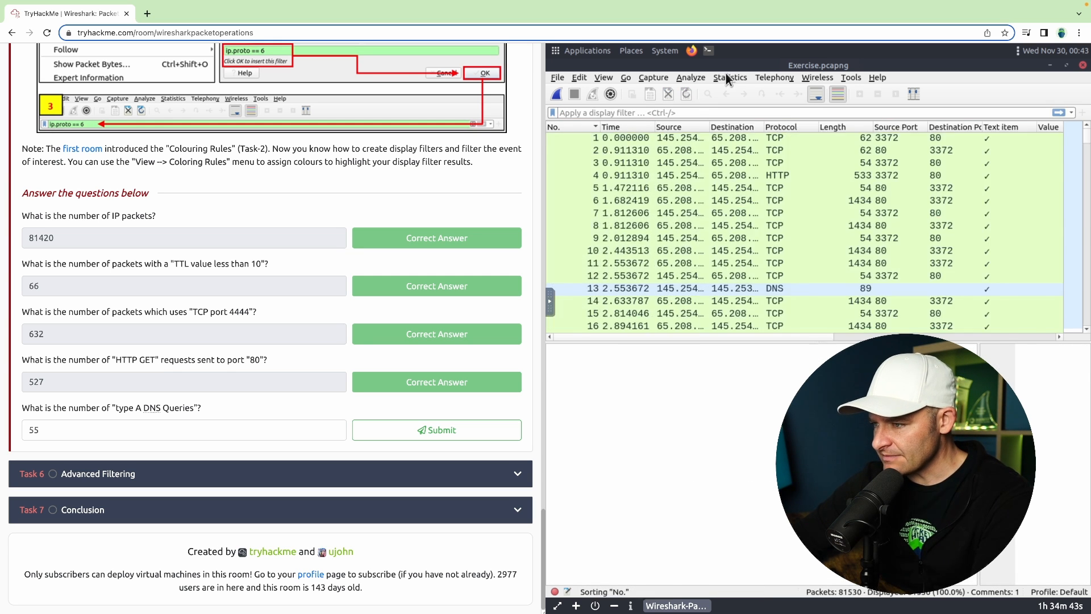
Step: Open the DNS statistics for the whole capture and examine the A (Host Address) entry under Query Type
click(728, 80)
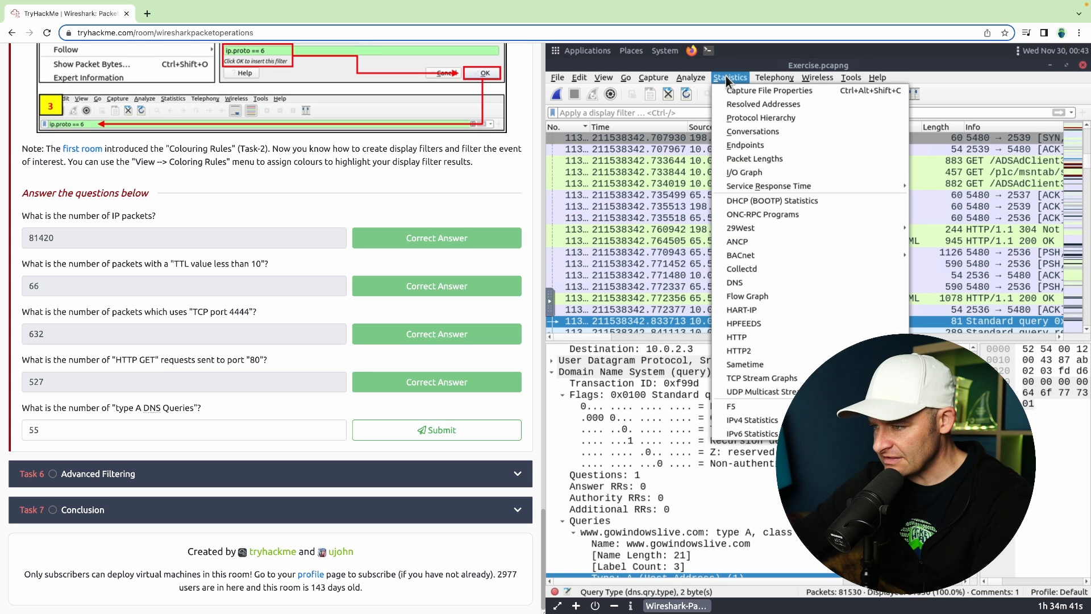
click(736, 284)
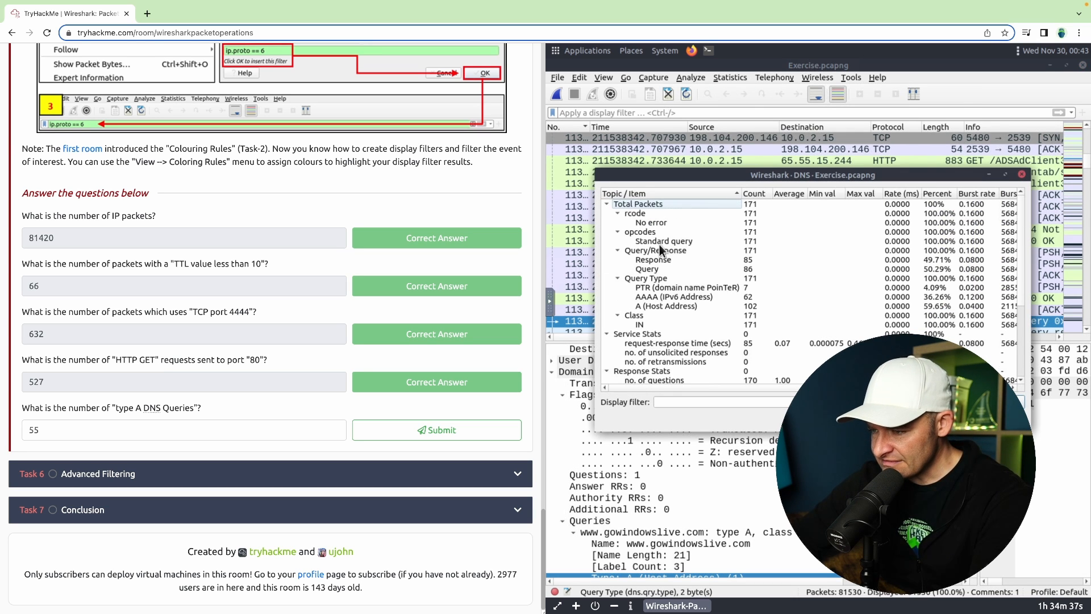
click(656, 307)
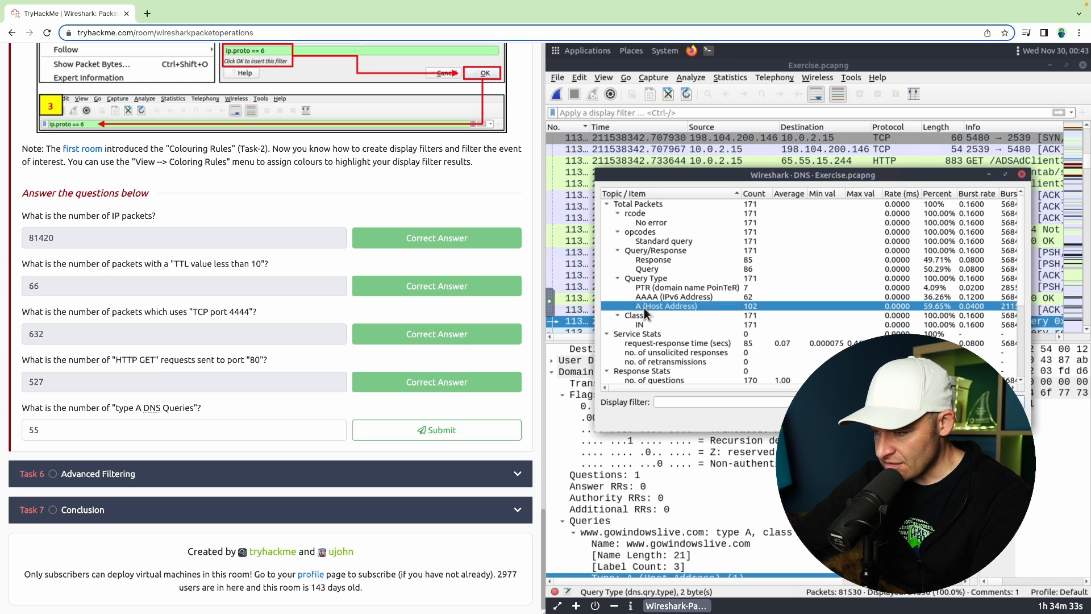
Step: Clear the old type A DNS answer and filter the DNS statistics with dns.flags.response==0
click(704, 402)
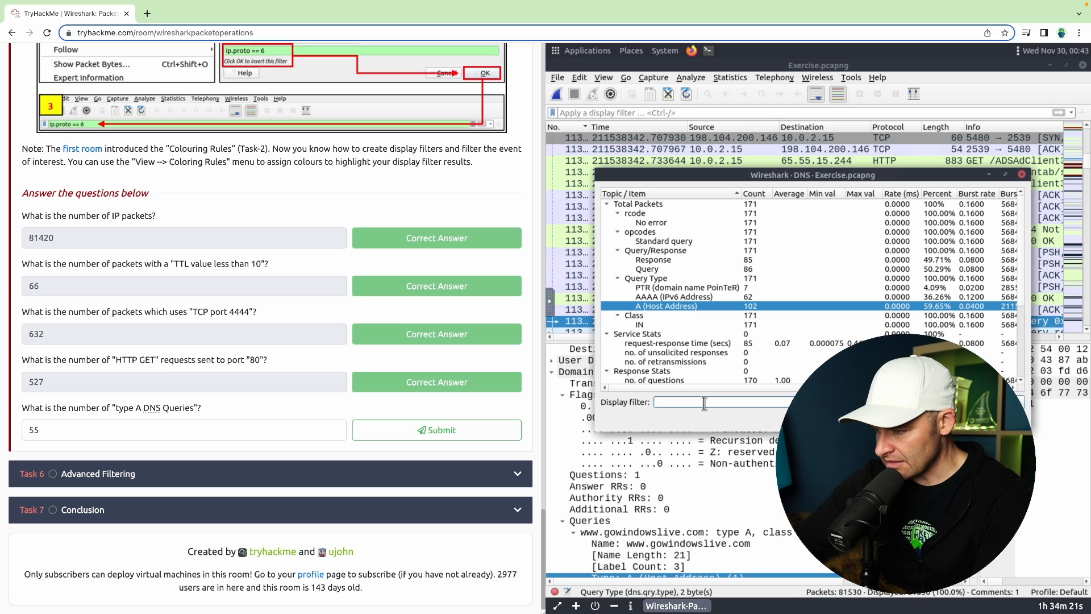
click(423, 432)
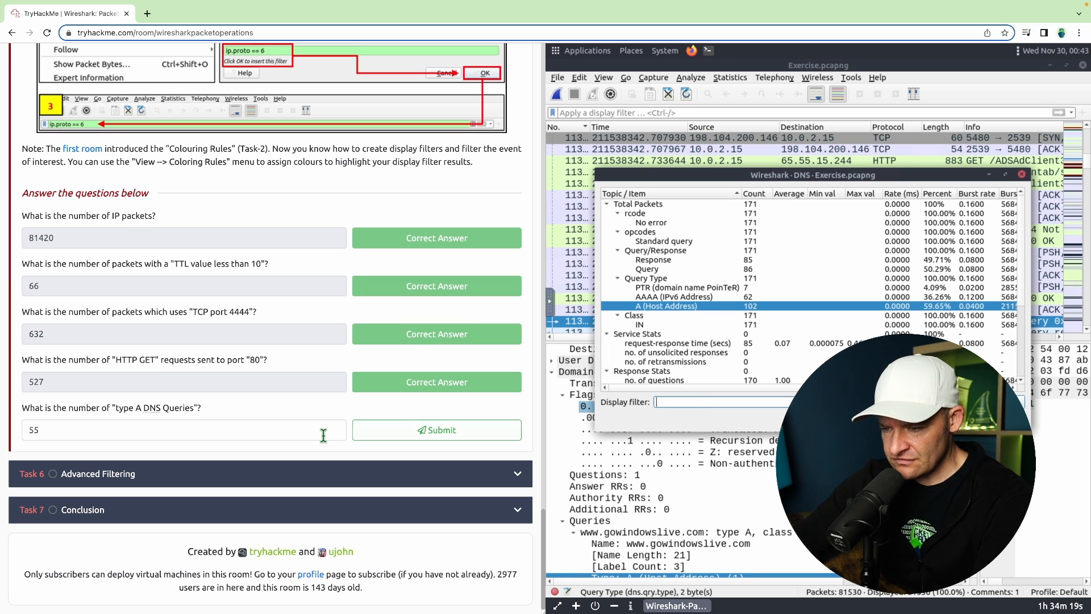
click(660, 418)
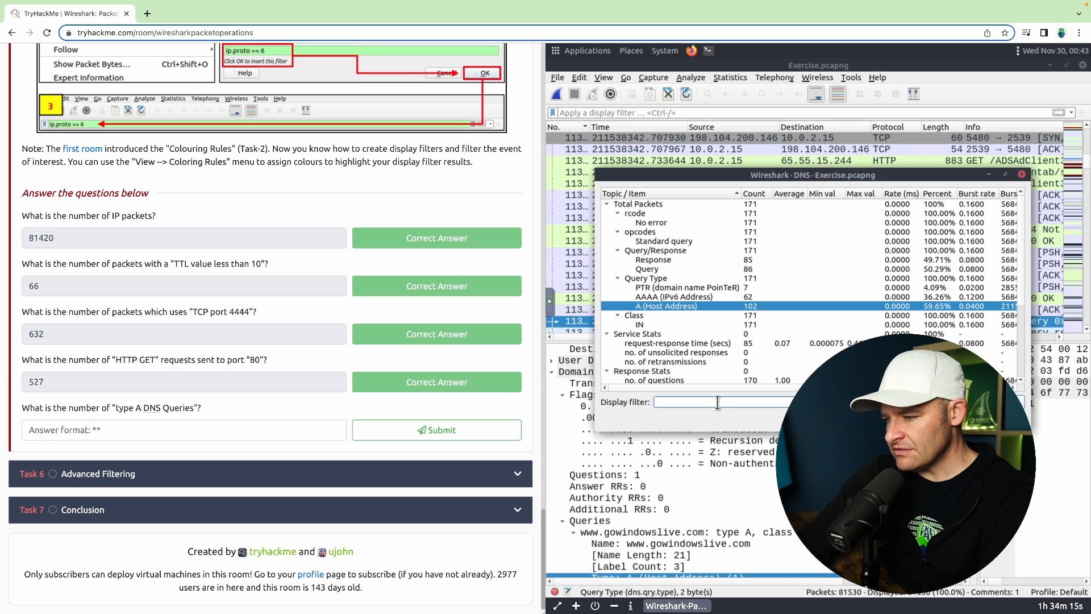
text(dns.flags.)
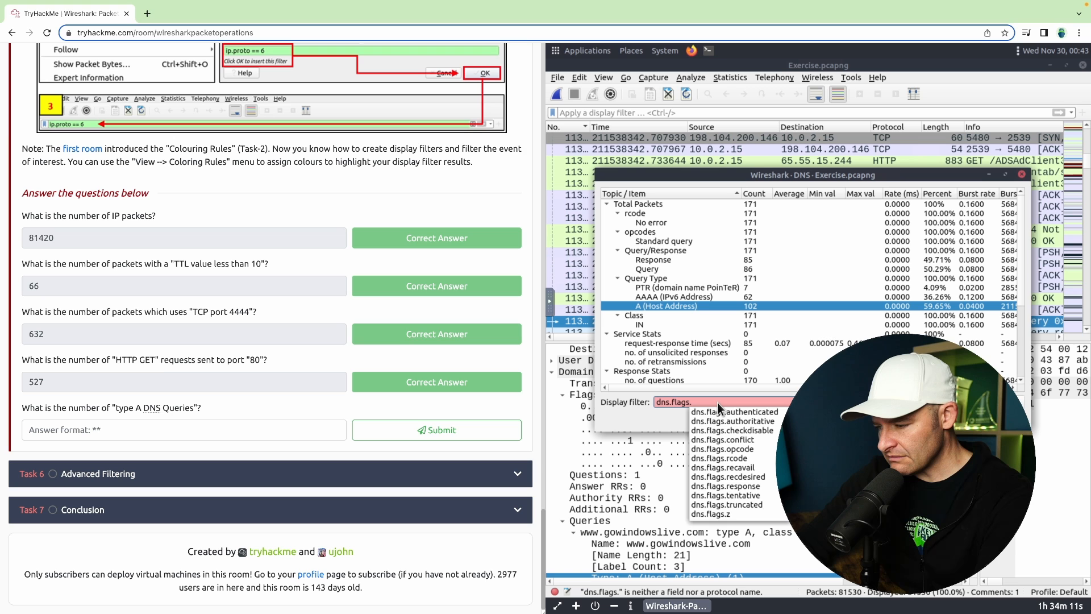
text(response)
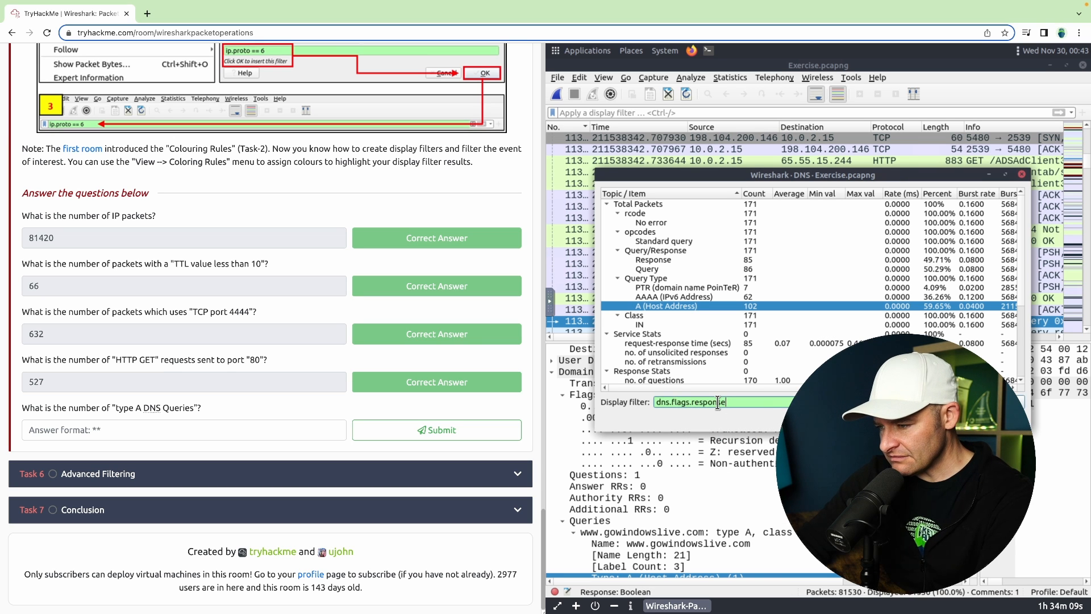
text(==0)
key(Return)
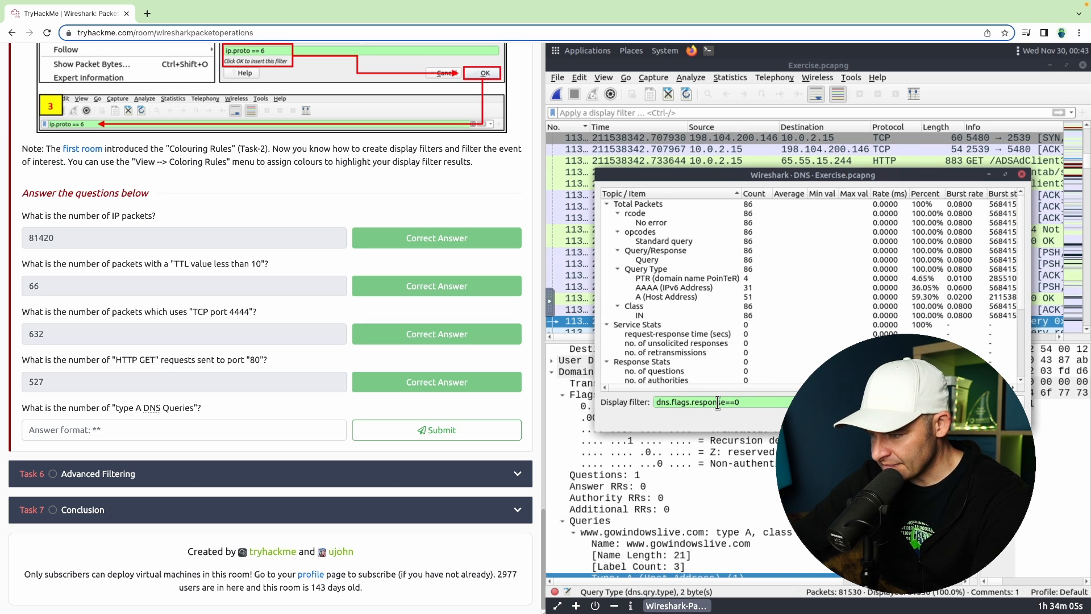
Step: Check the A (Host Address) count and submit 51 as the number of type A DNS queries
click(750, 296)
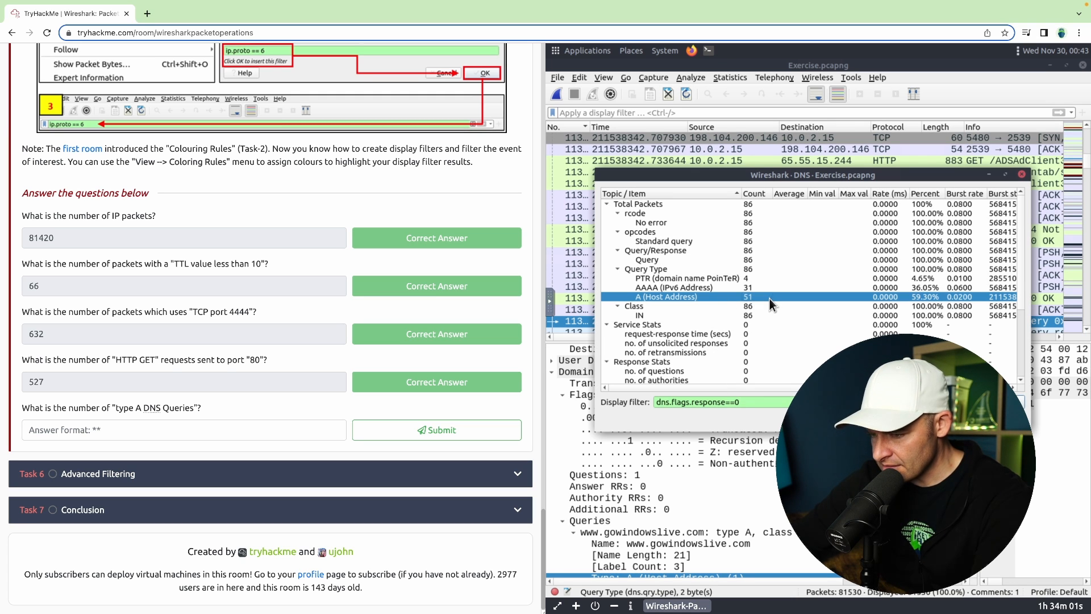
click(225, 423)
text(51)
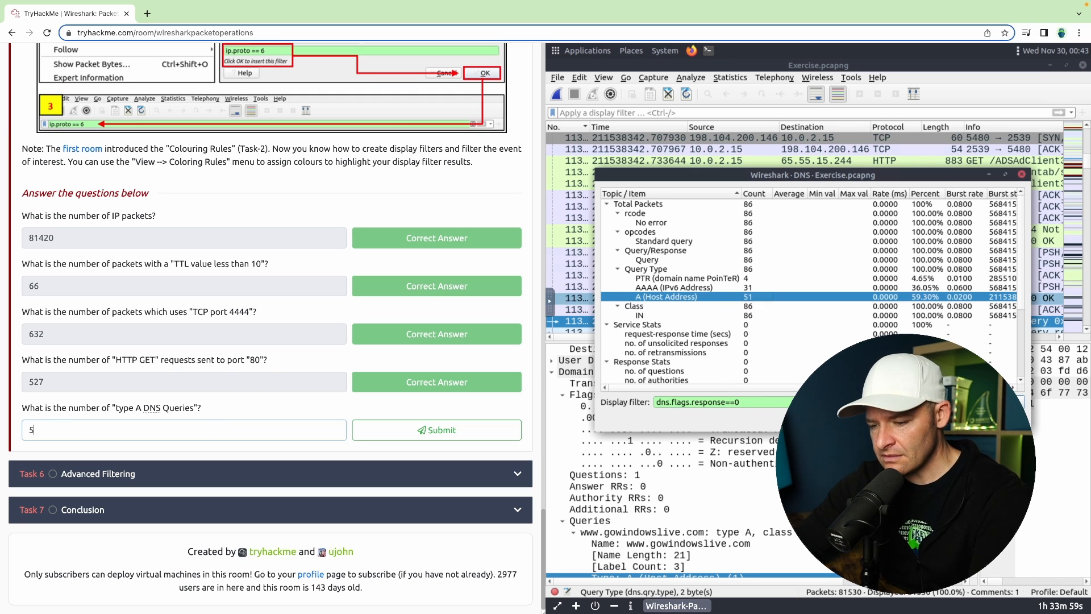
click(397, 438)
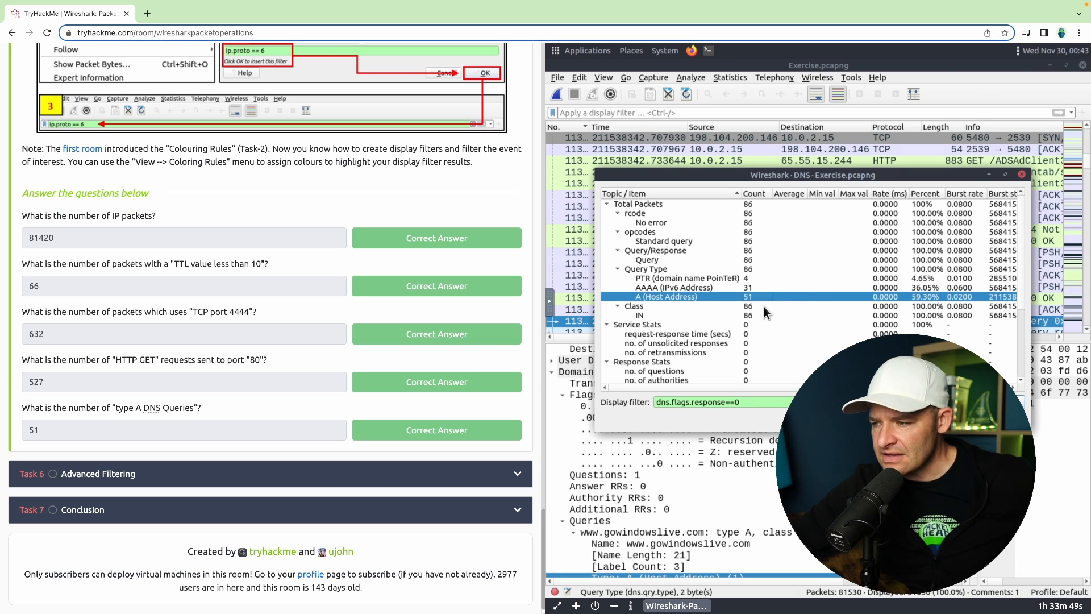
Step: Compare the PTR and A (Host Address) query type rows in the DNS statistics and close the statistics window
click(682, 279)
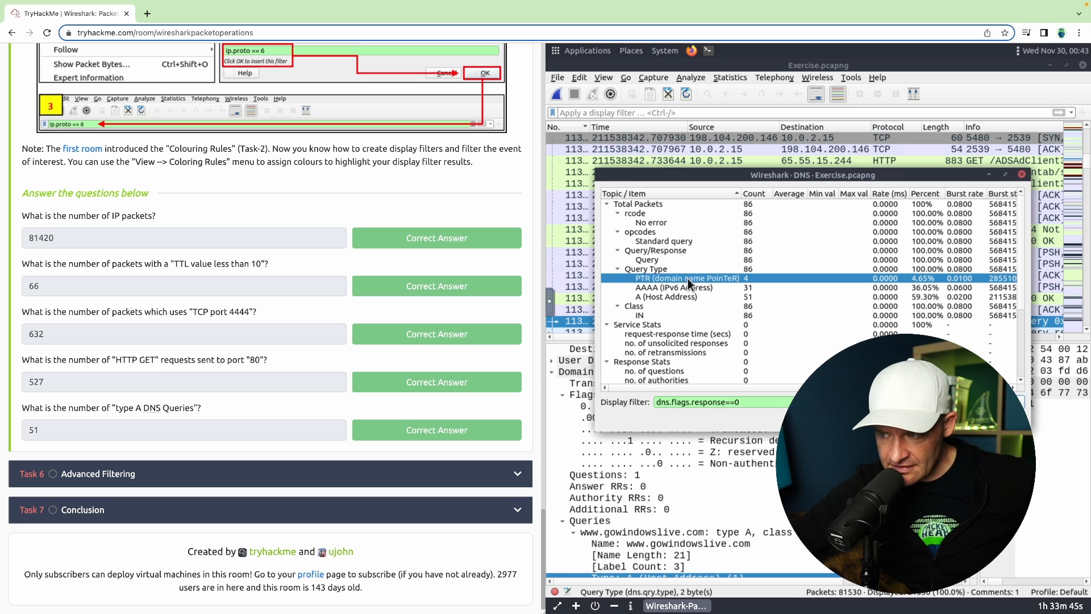
click(708, 297)
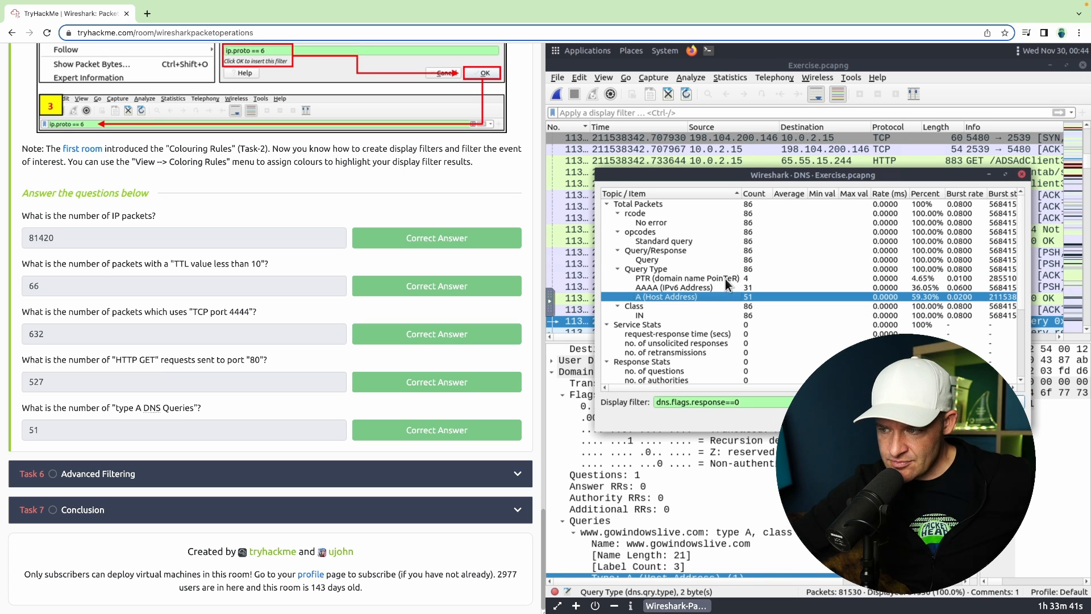
click(725, 278)
click(731, 300)
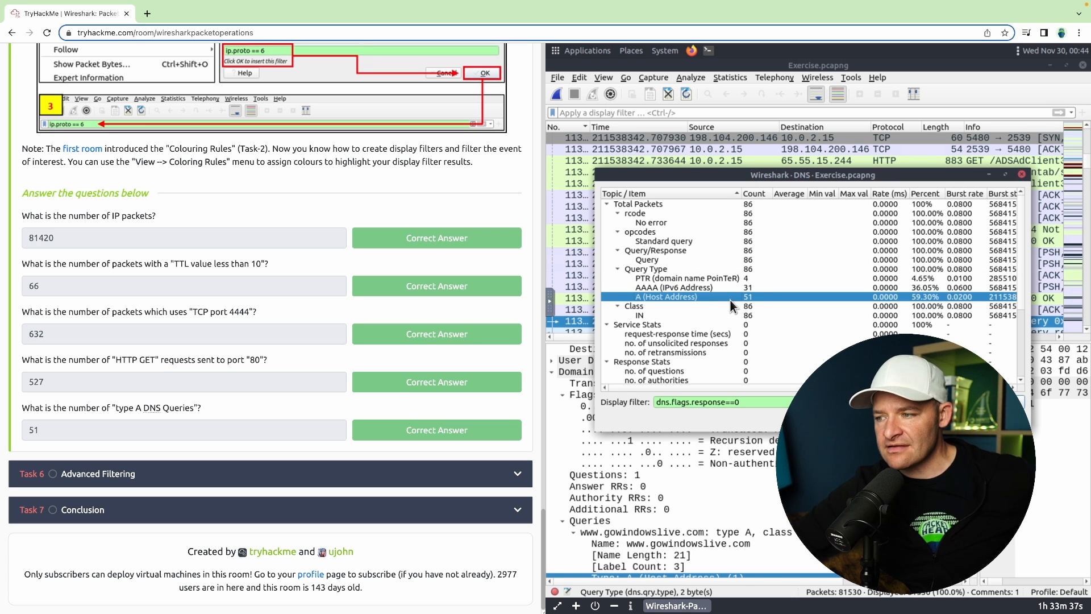
click(763, 278)
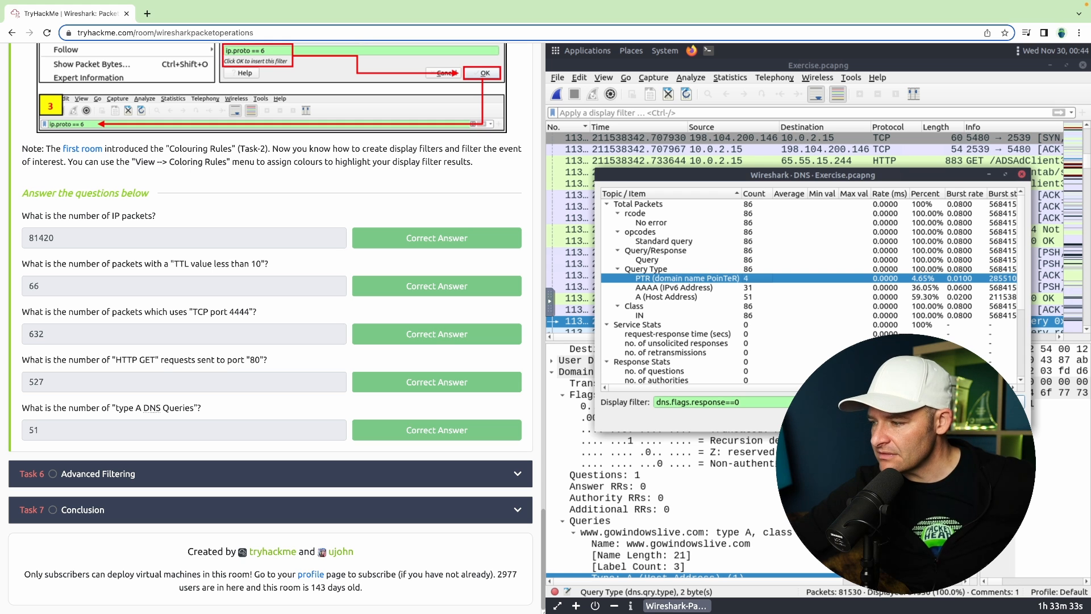
click(1001, 420)
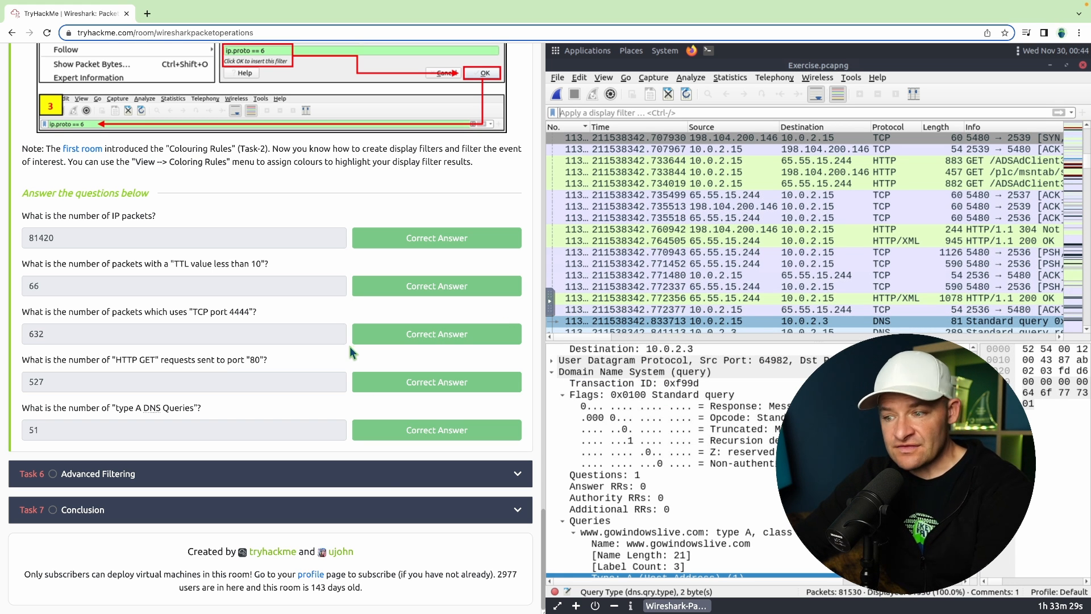
Step: Expand Task 6, Advanced Filtering, and read through its material to the question on Microsoft IIS packets not originating from port 80
click(387, 474)
scroll(384, 472, down, 15)
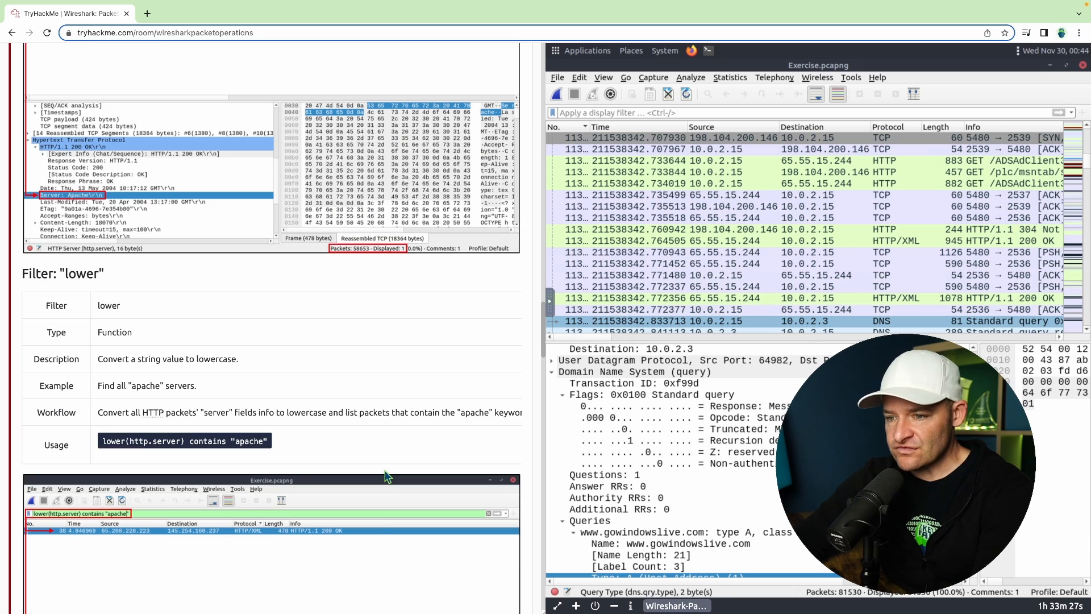
scroll(385, 477, up, 10)
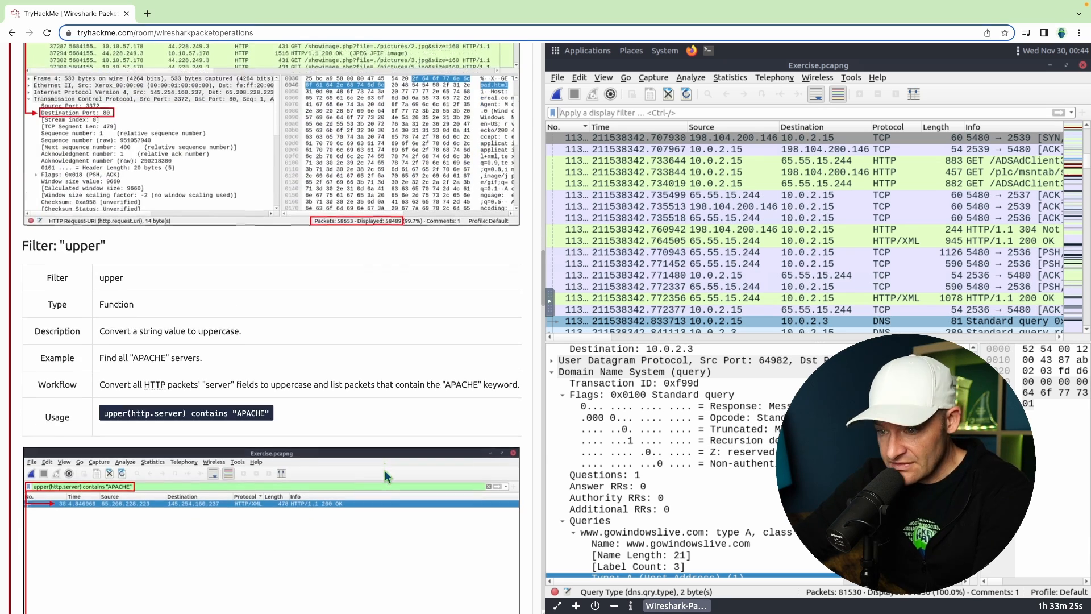
scroll(384, 471, down, 3)
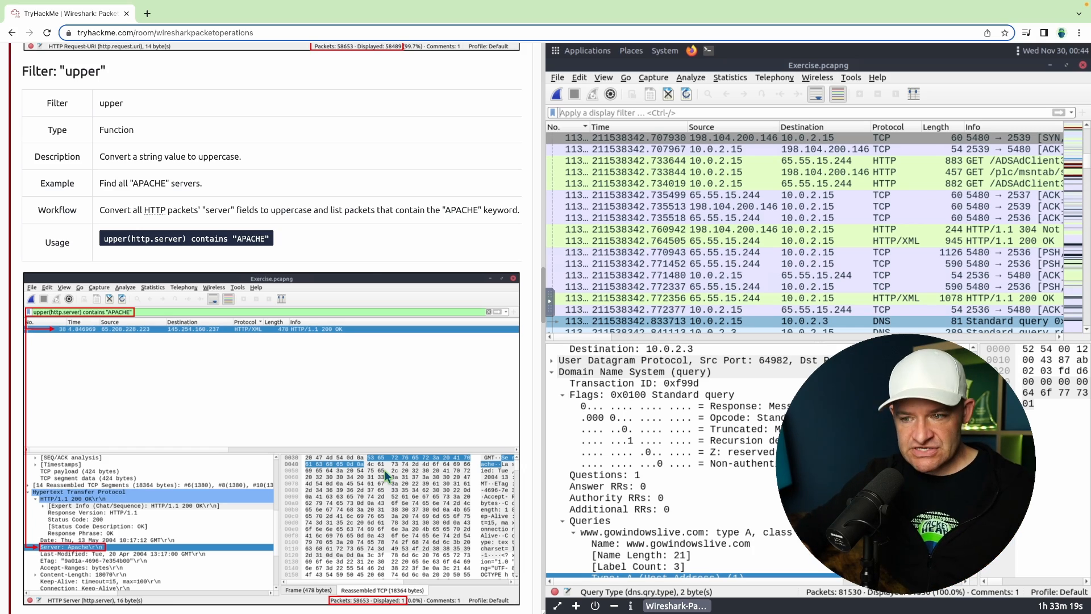
scroll(384, 471, down, 10)
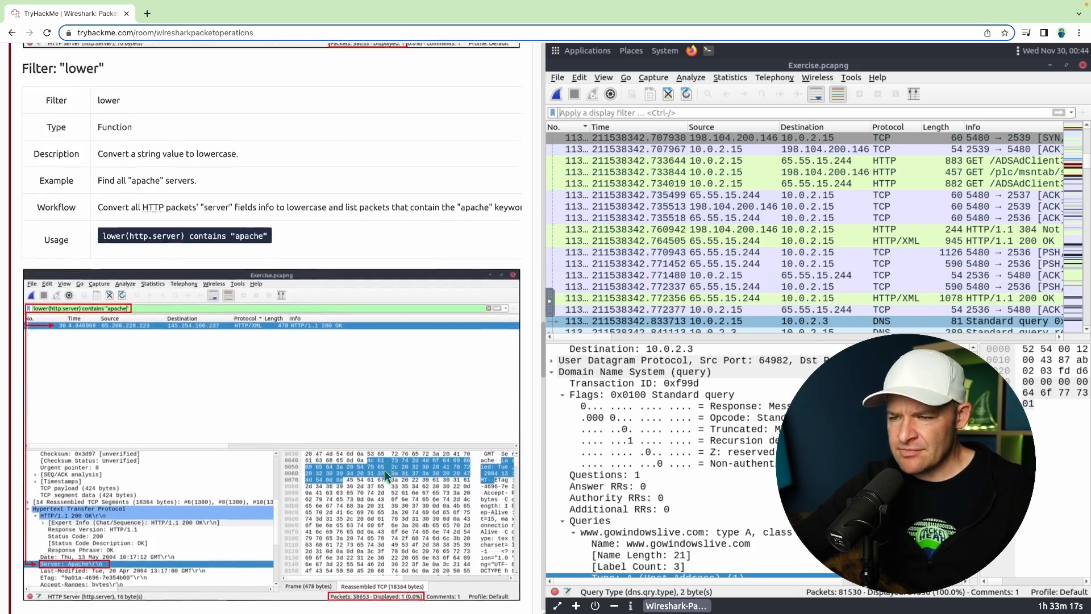
scroll(384, 471, down, 15)
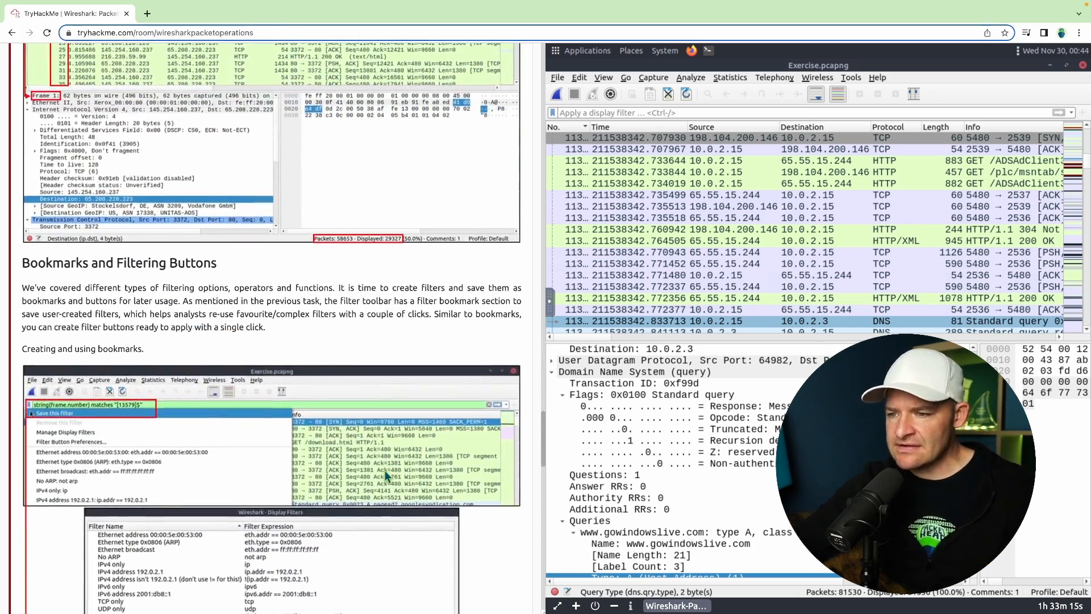
scroll(384, 470, down, 15)
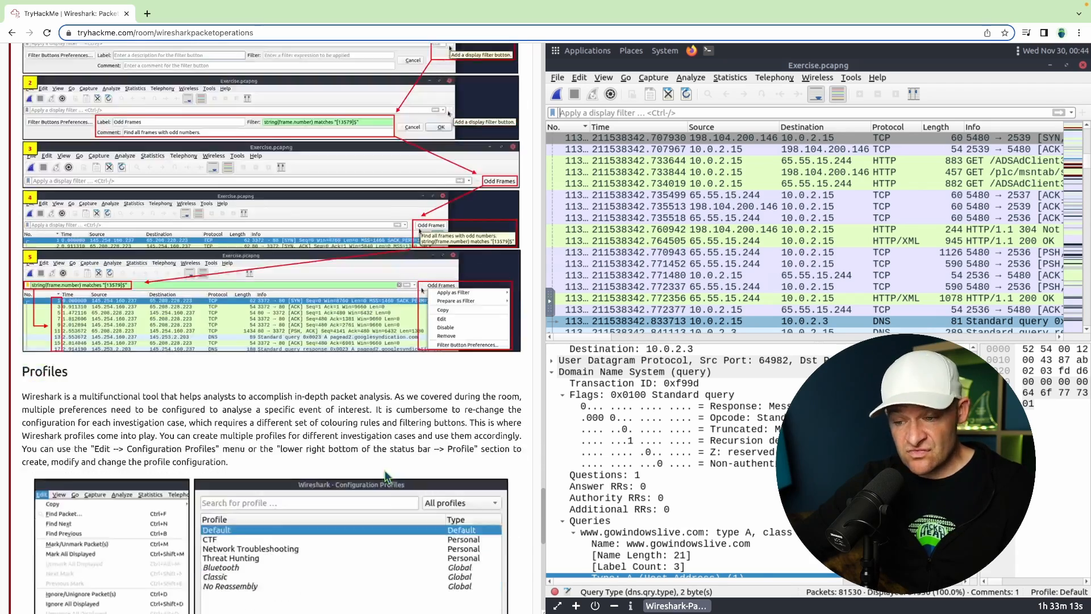
scroll(384, 475, down, 12)
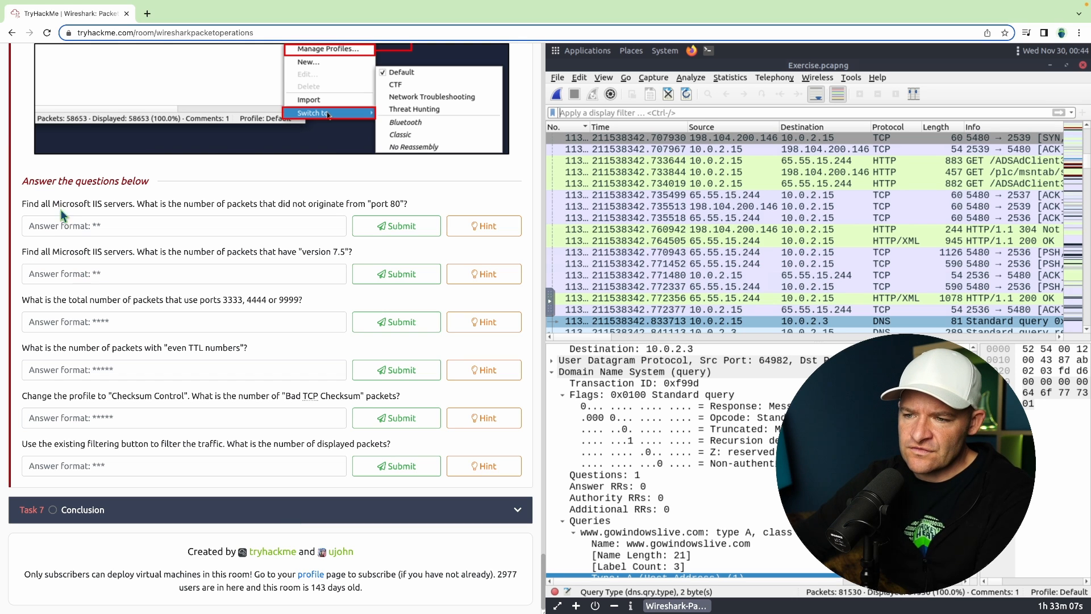
drag(53, 204, 131, 205)
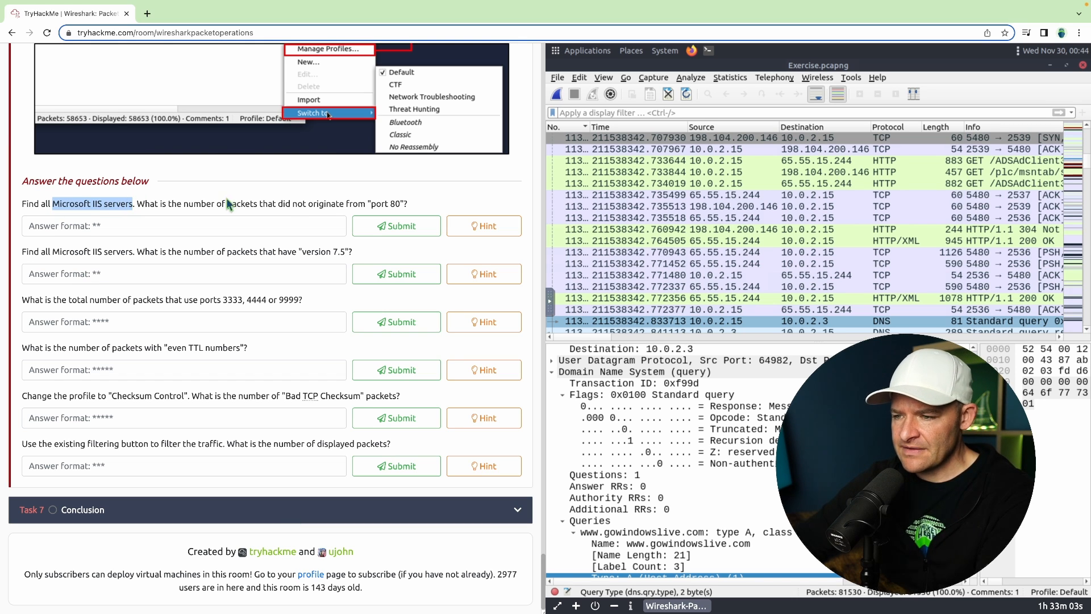
drag(294, 203, 409, 206)
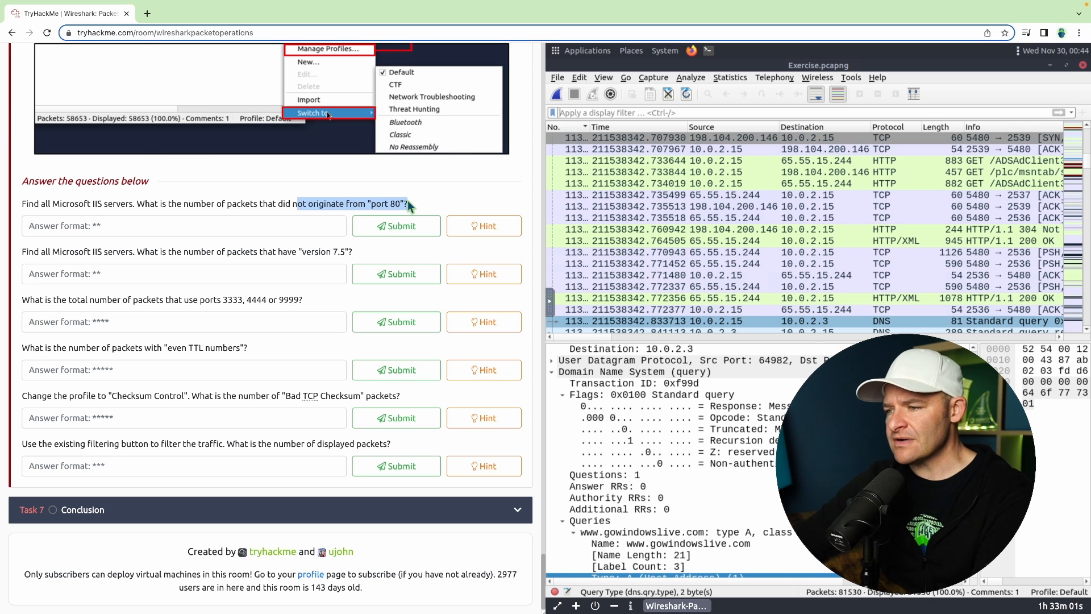
Step: Filter the capture for Microsoft servers with the display filter http.server contains "Microsoft"
click(686, 129)
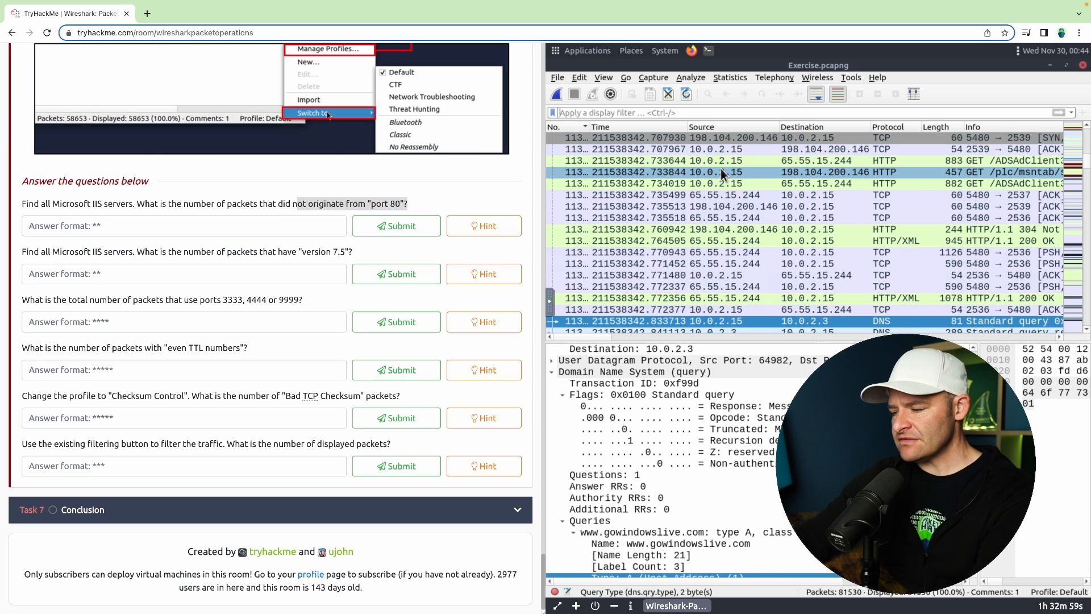
key(ctrl+slash)
text(h)
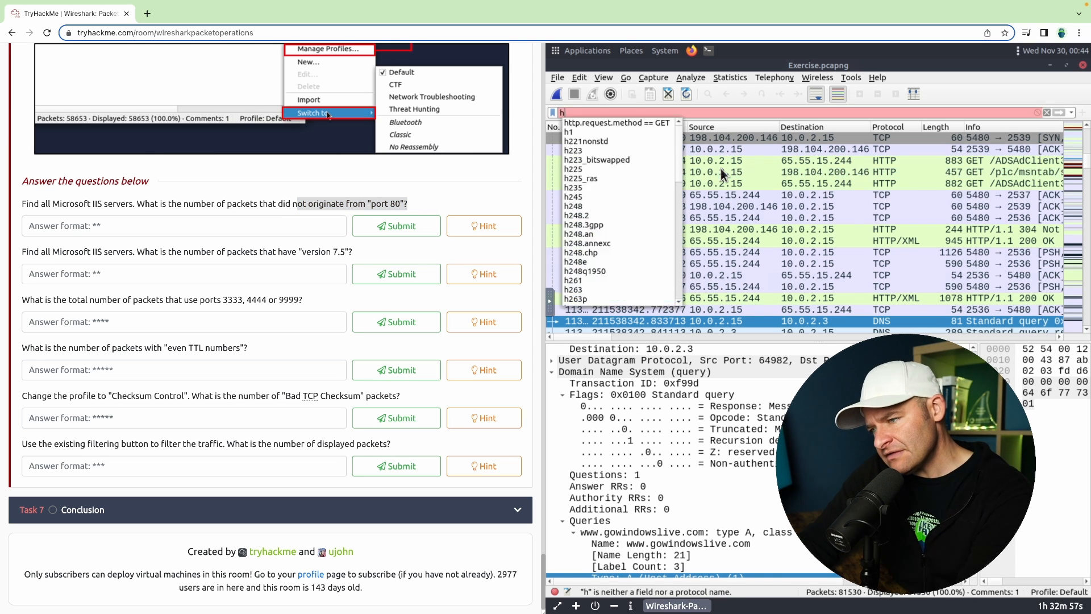
text(ttp.server)
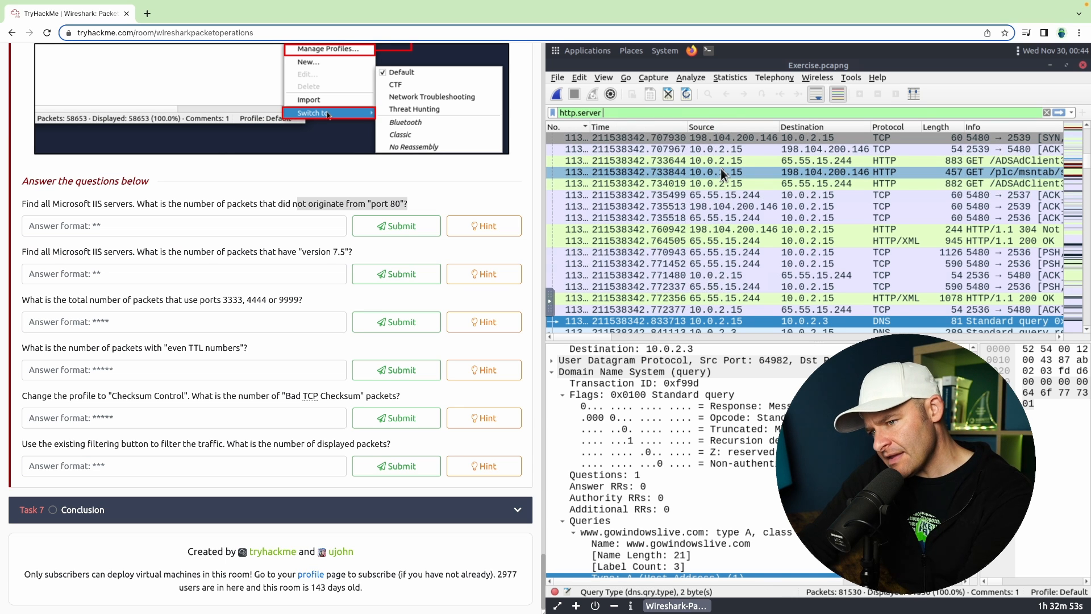
text( contains ")
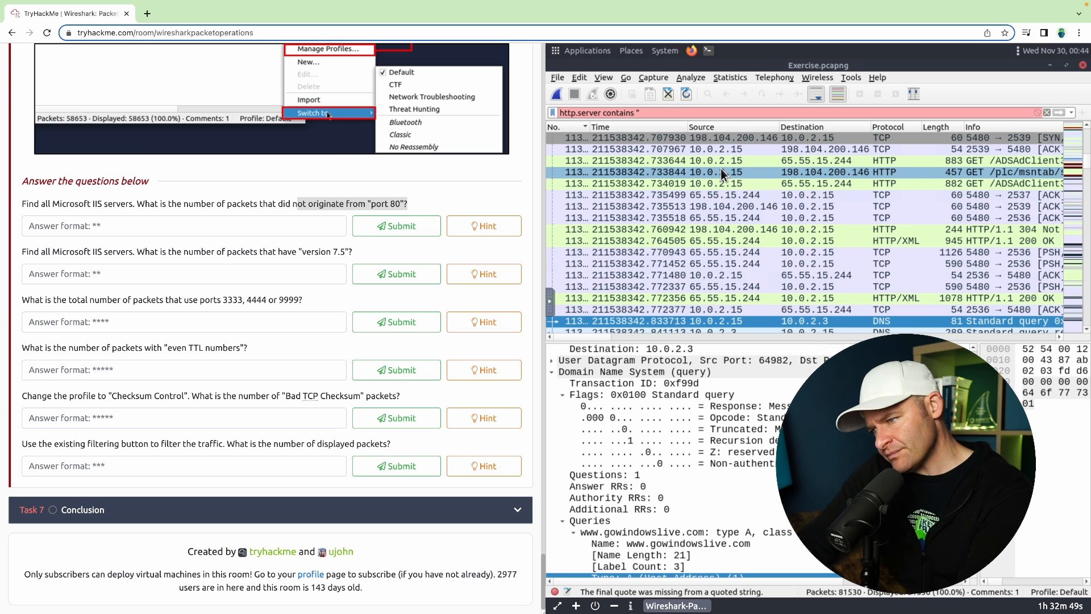
text(M)
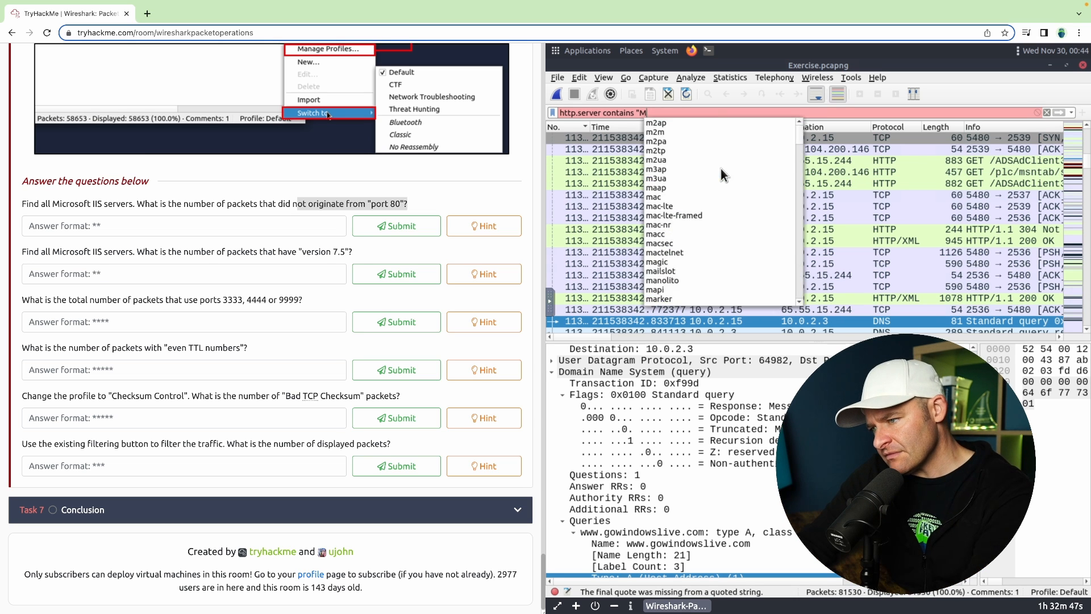
text(ic)
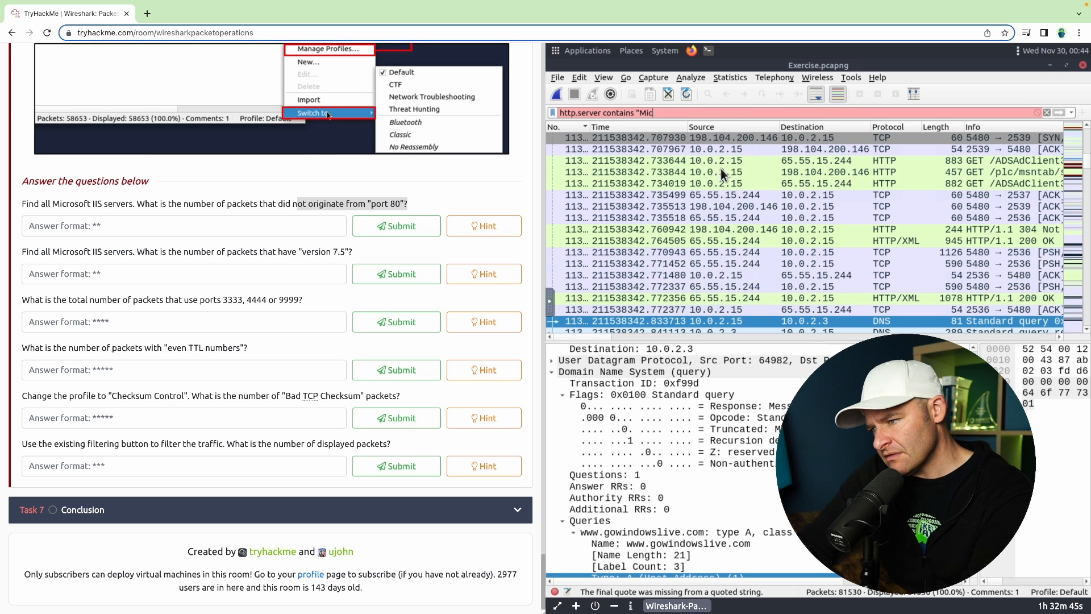
text(rosoft")
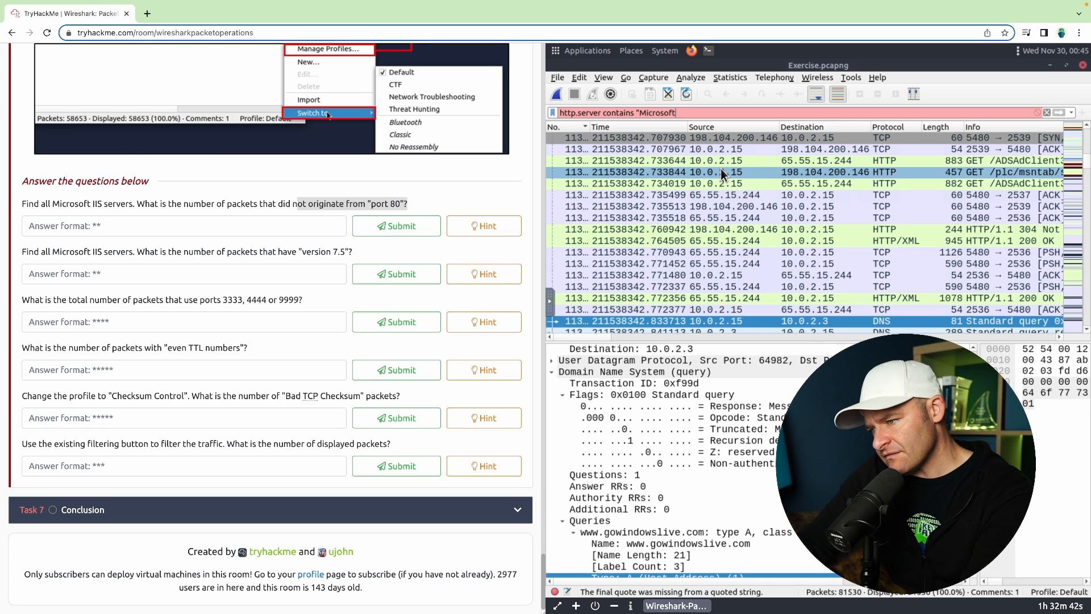
key(Return)
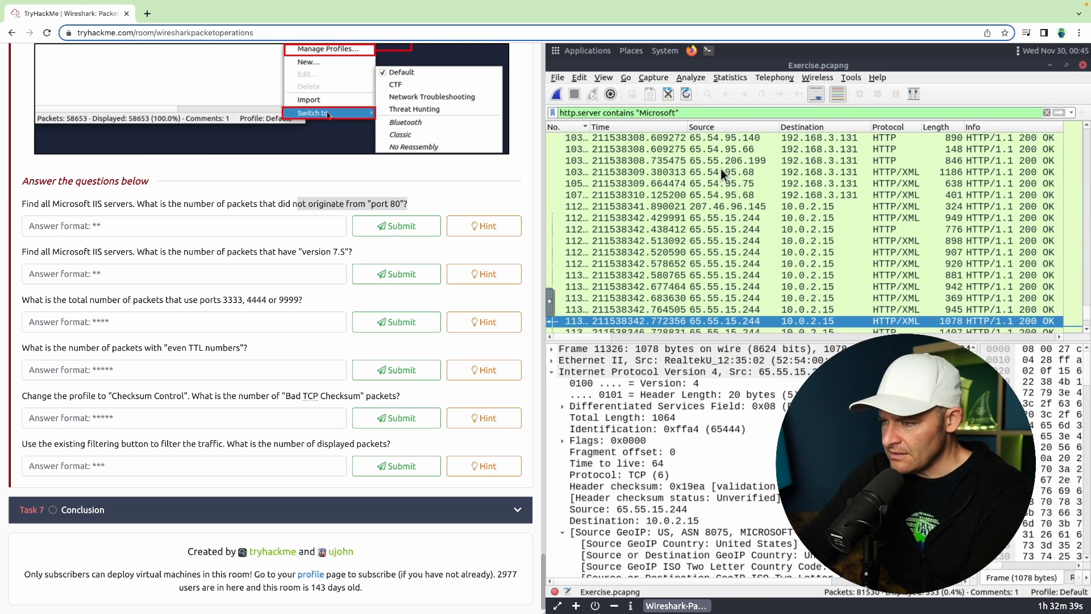
Step: Inspect the HTTP details of the packet from 65.54.95.140 and select its Server header
click(735, 138)
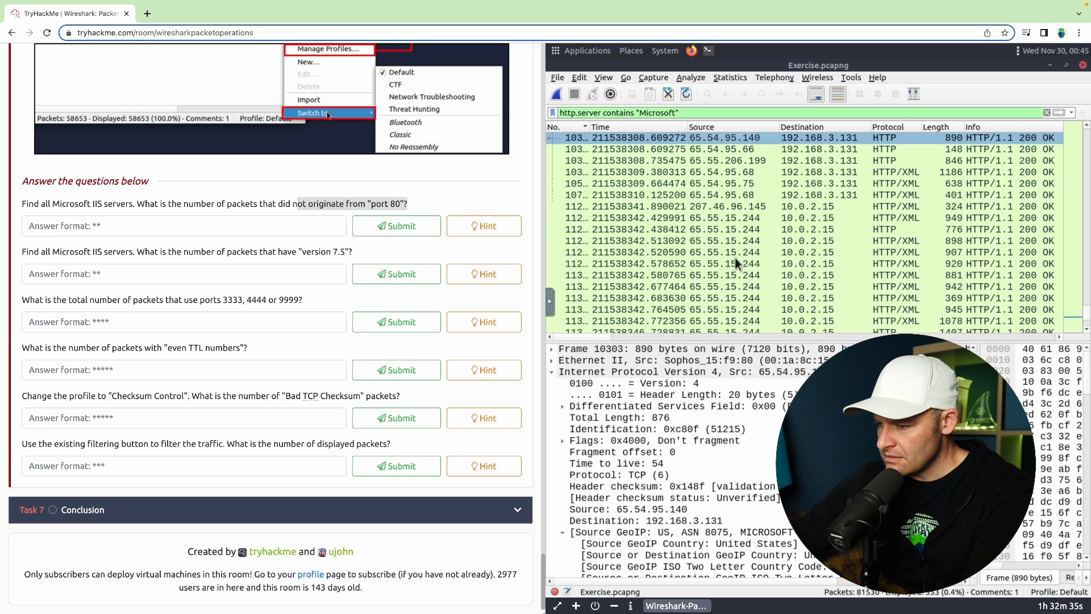
click(551, 372)
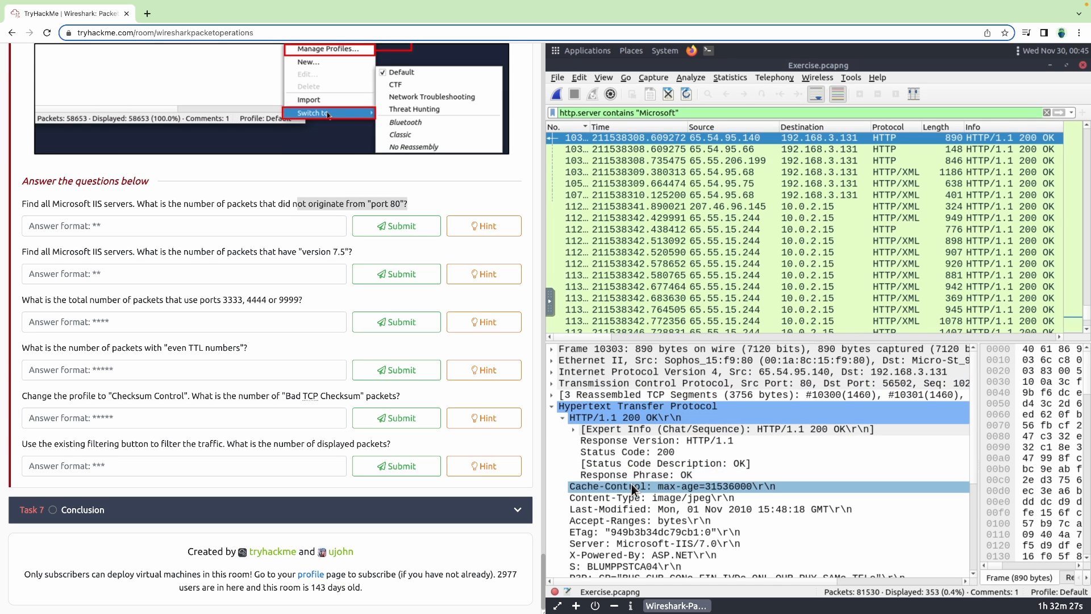
scroll(632, 484, down, 2)
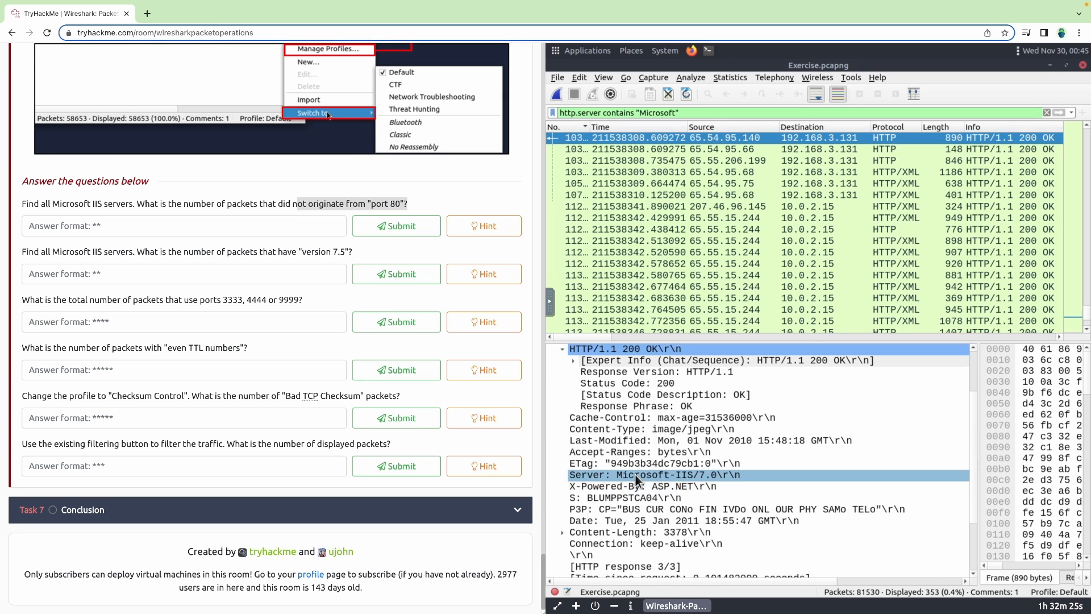
click(636, 475)
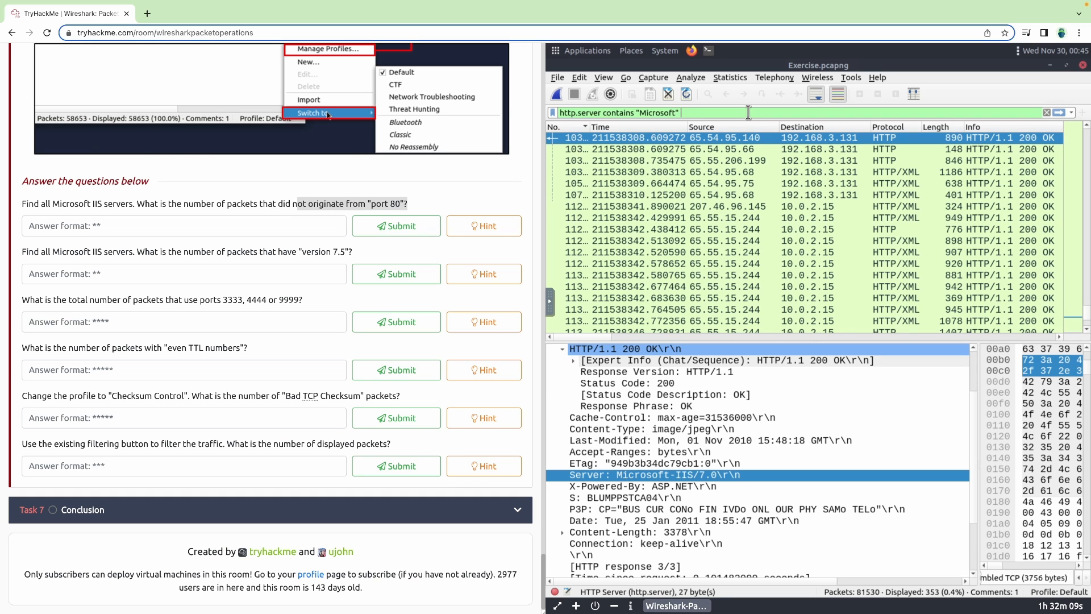
Step: Extend the display filter with and !tcp.port==80 to exclude port 80 traffic
text(and )
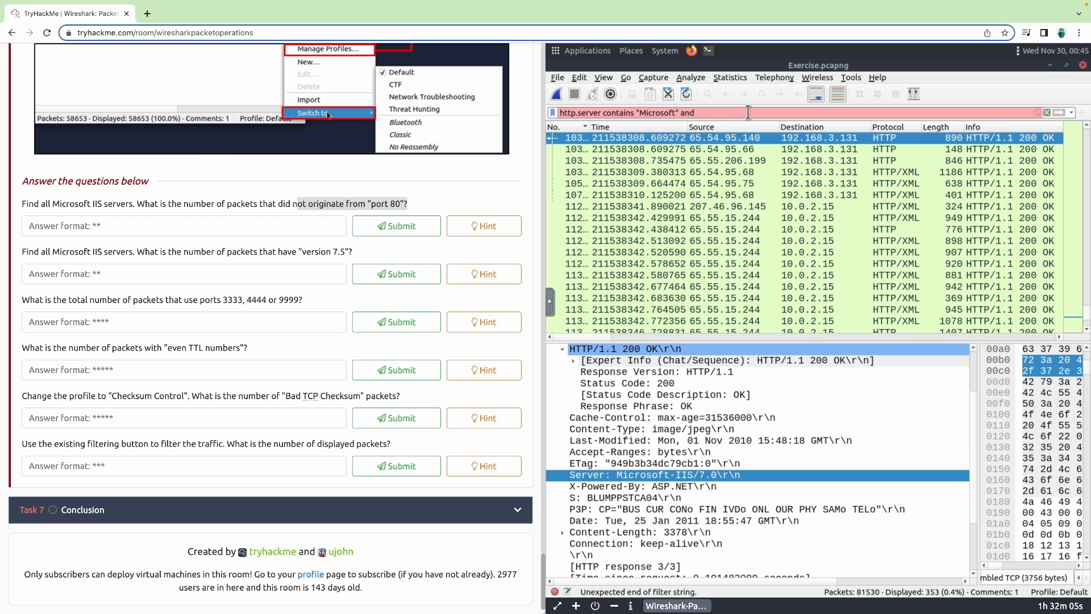
text(!tcp.port)
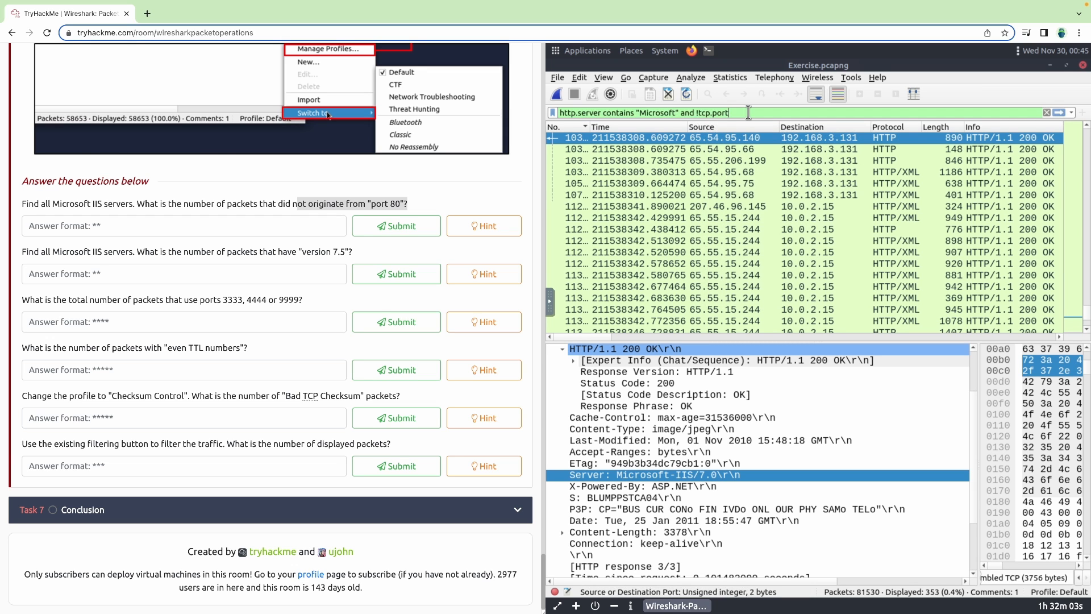
text(==80)
key(Return)
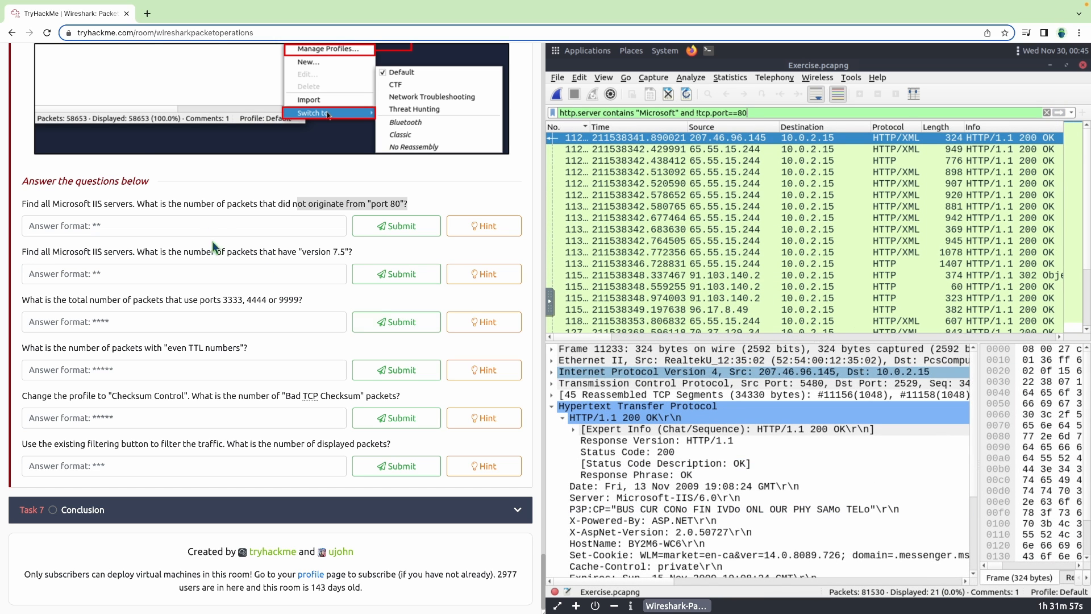
Step: Submit 21 as the number of Microsoft IIS packets that did not originate from port 80
click(225, 228)
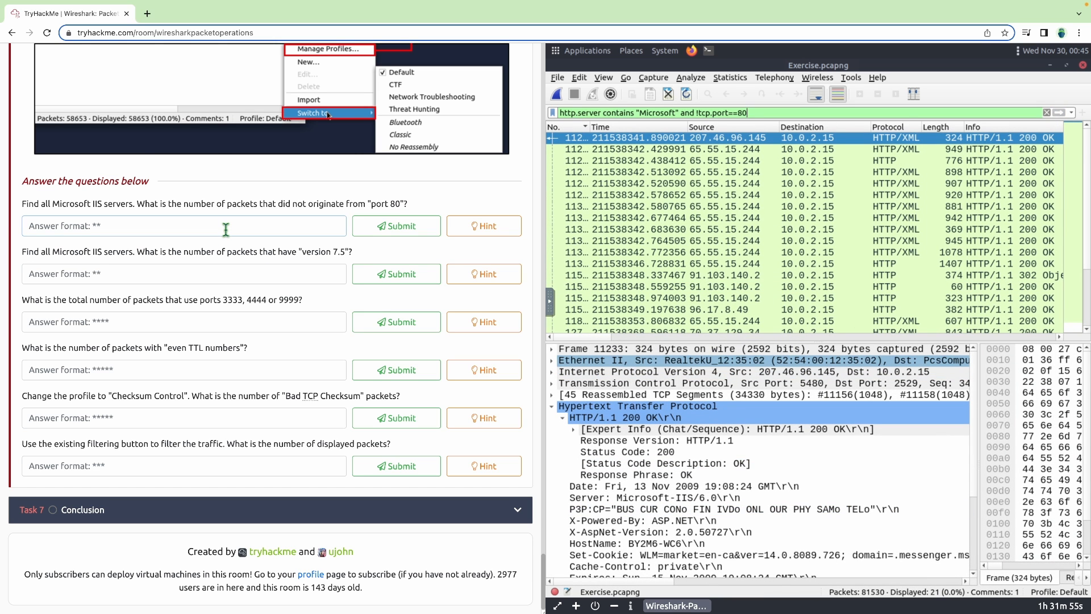
text(21)
click(367, 230)
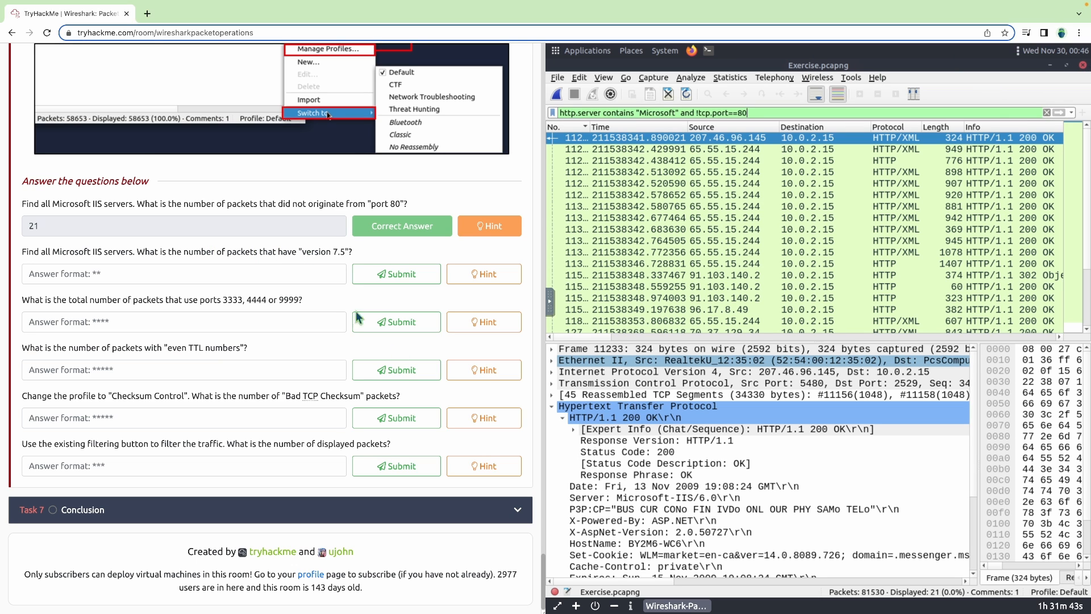
Step: Clear the display filter and reapply http.server contains "Microsoft" and !tcp.port==80 from the filter history
click(1045, 112)
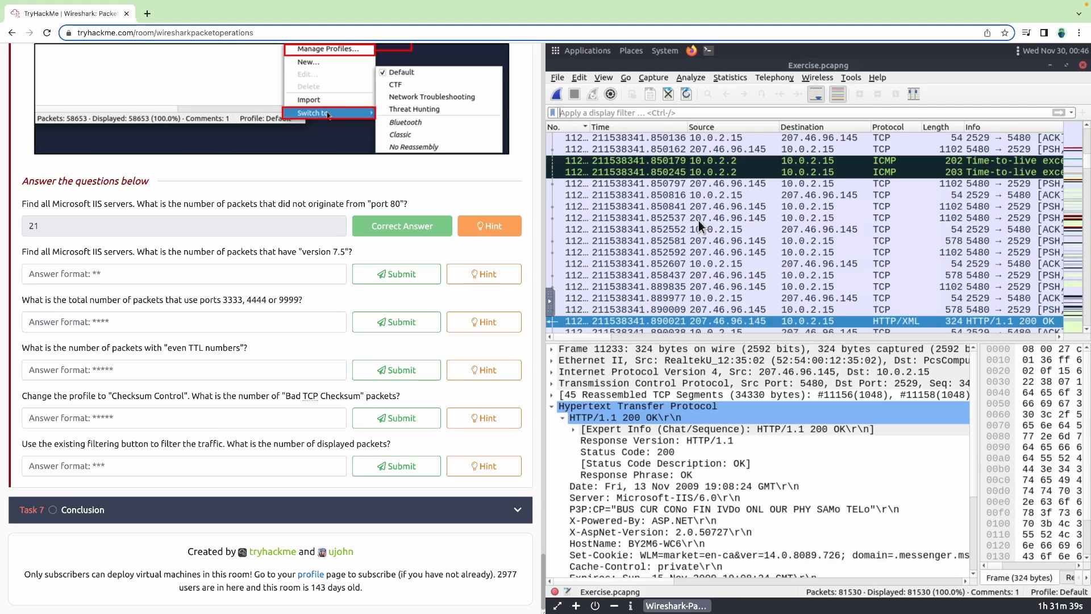
click(1071, 113)
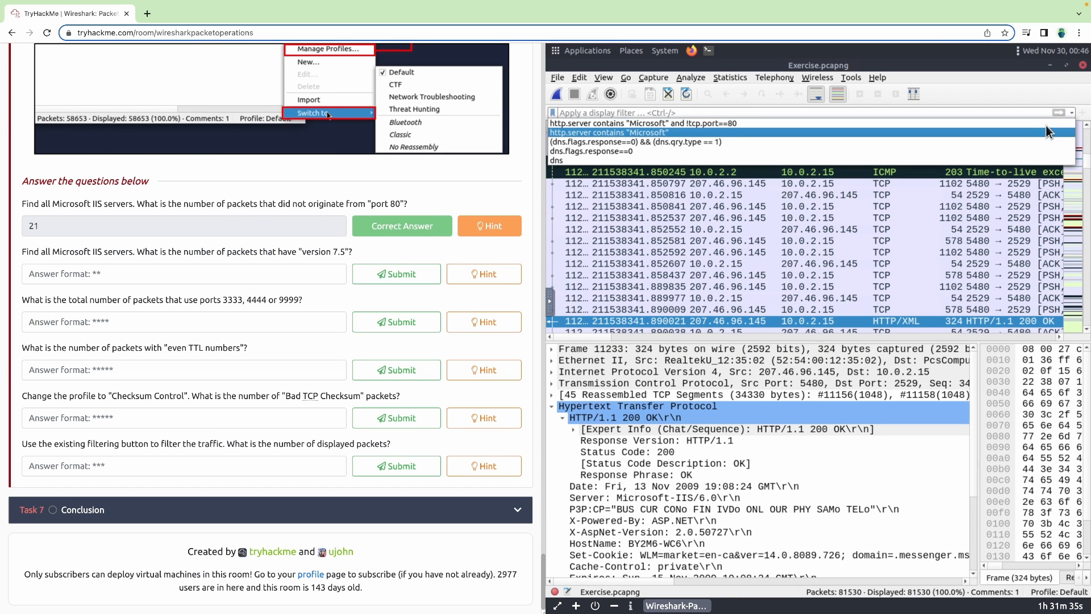
click(1046, 125)
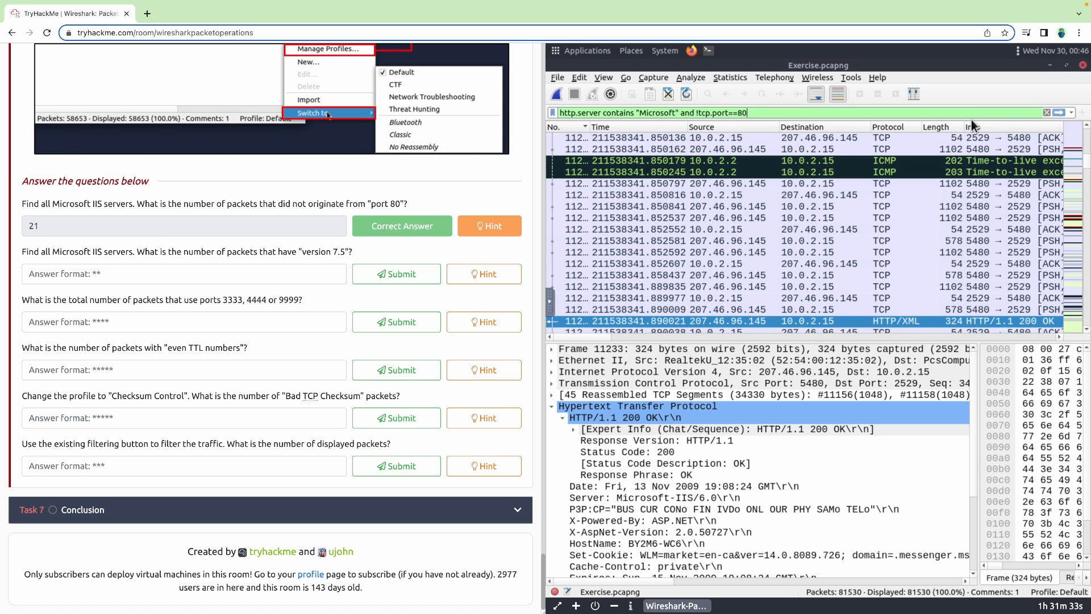
key(Return)
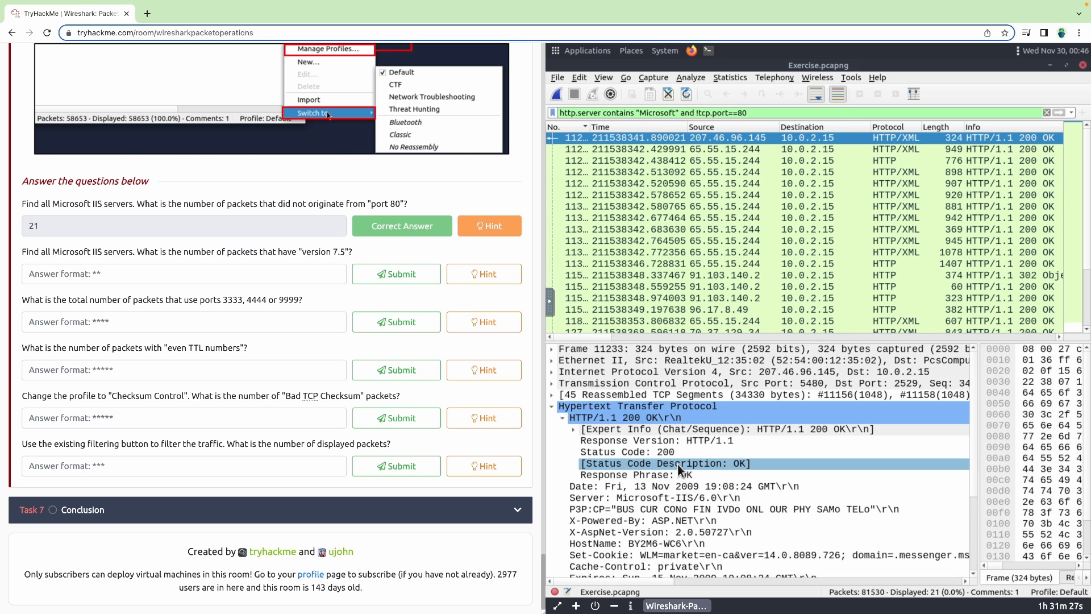
Step: Replace the display filter with the selected packet's Server header value, http.server == "Microsoft-IIS/6.0"
scroll(679, 503, down, 3)
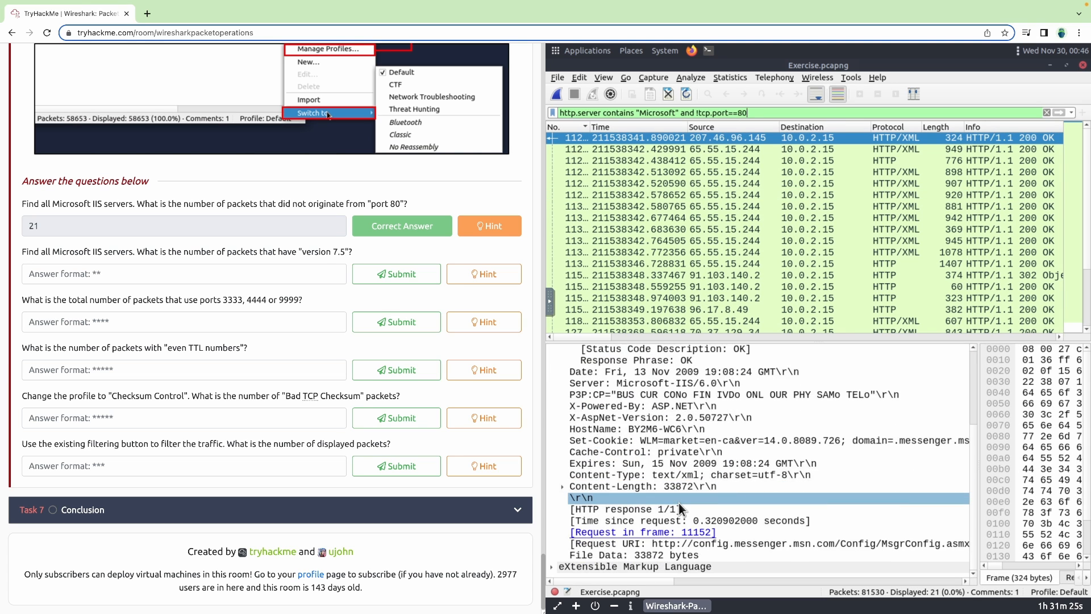
scroll(679, 503, up, 2)
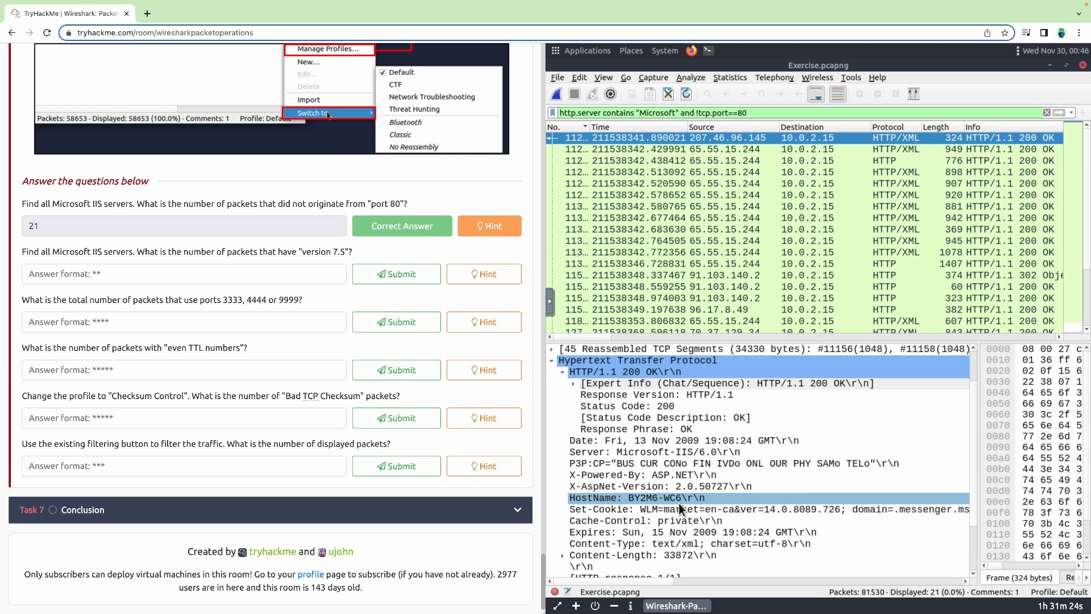
click(691, 455)
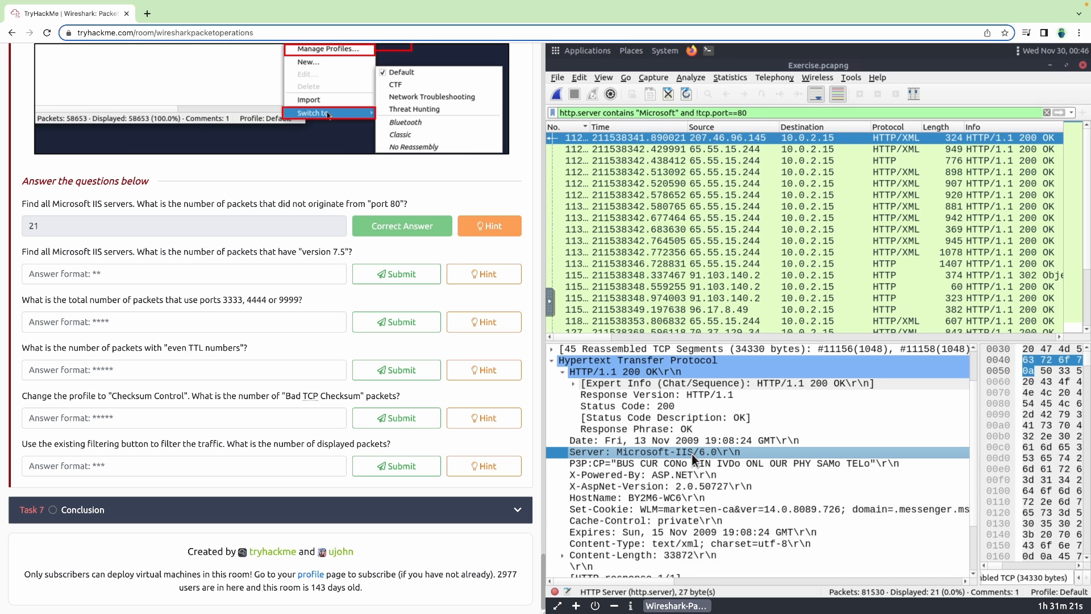
drag(691, 452, 680, 113)
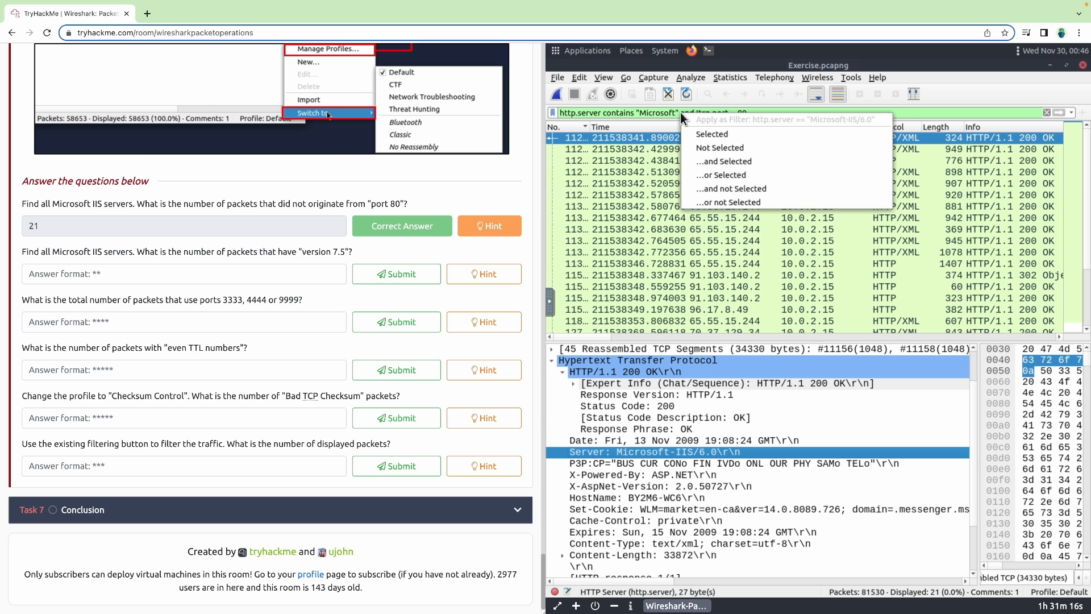
click(711, 134)
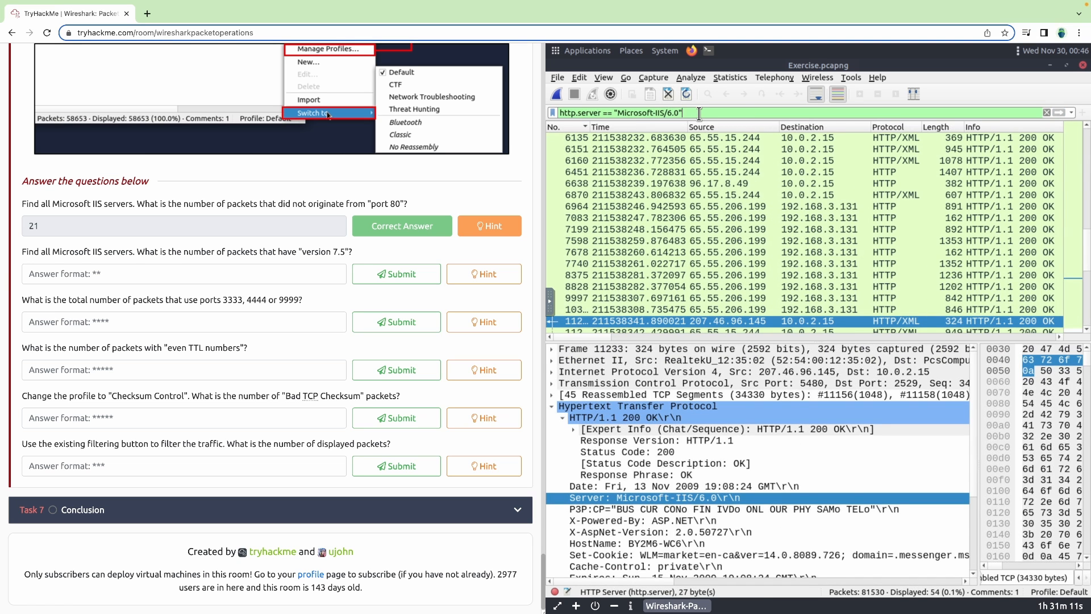
Step: Change the display filter's server version to 7.5, giving http.server == "Microsoft-IIS/7.5", and apply it
key(BackSpace)
key(BackSpace)
key(BackSpace)
key(BackSpace)
text(7.5)
key(Return)
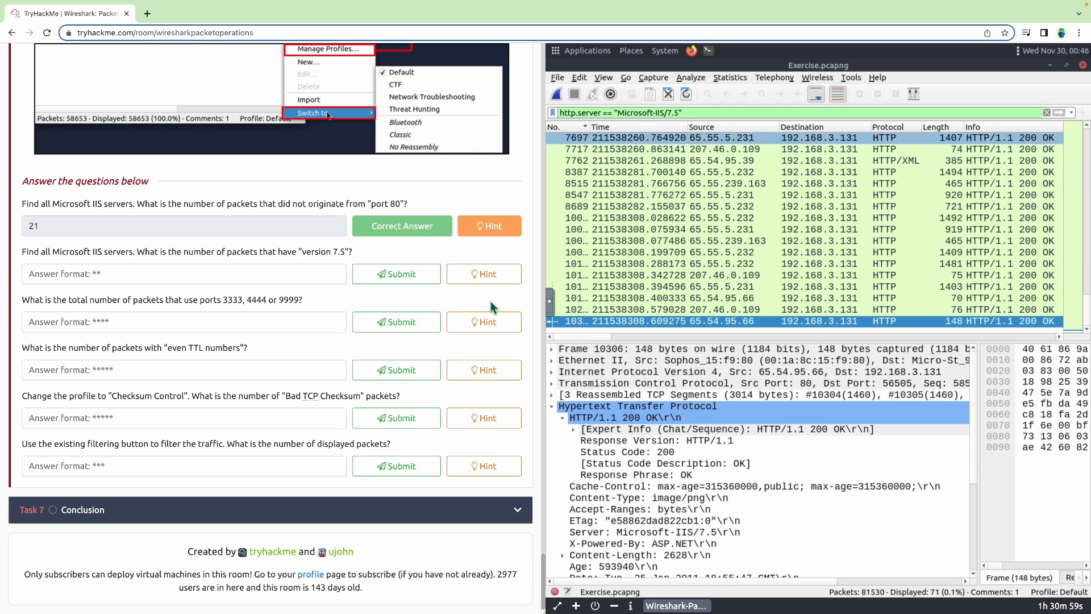
Step: Submit 71 as the number of Microsoft IIS packets that have version 7.5
click(244, 277)
text(71)
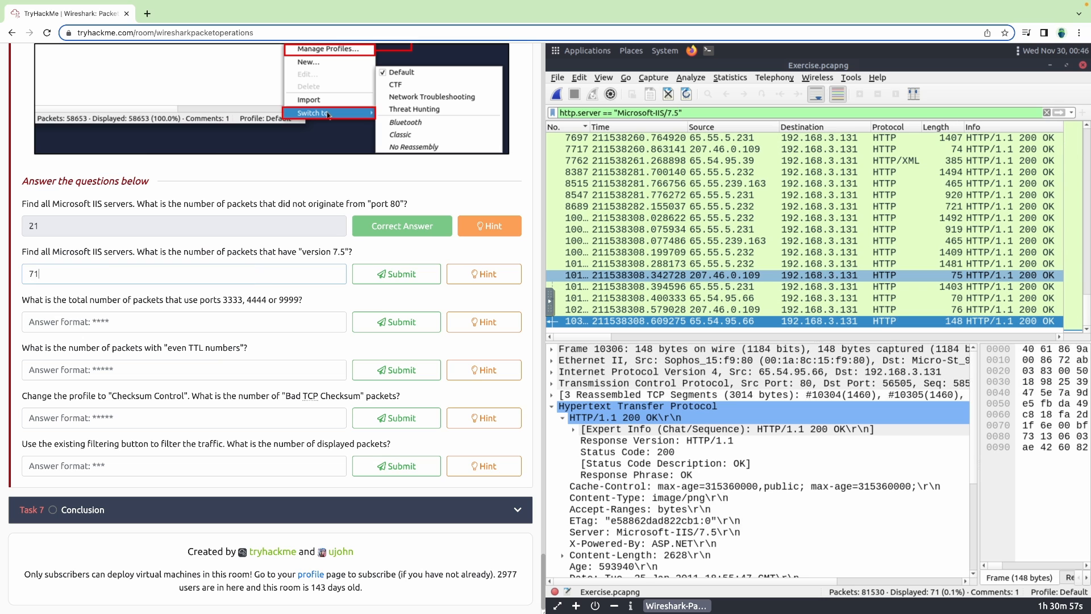
click(356, 276)
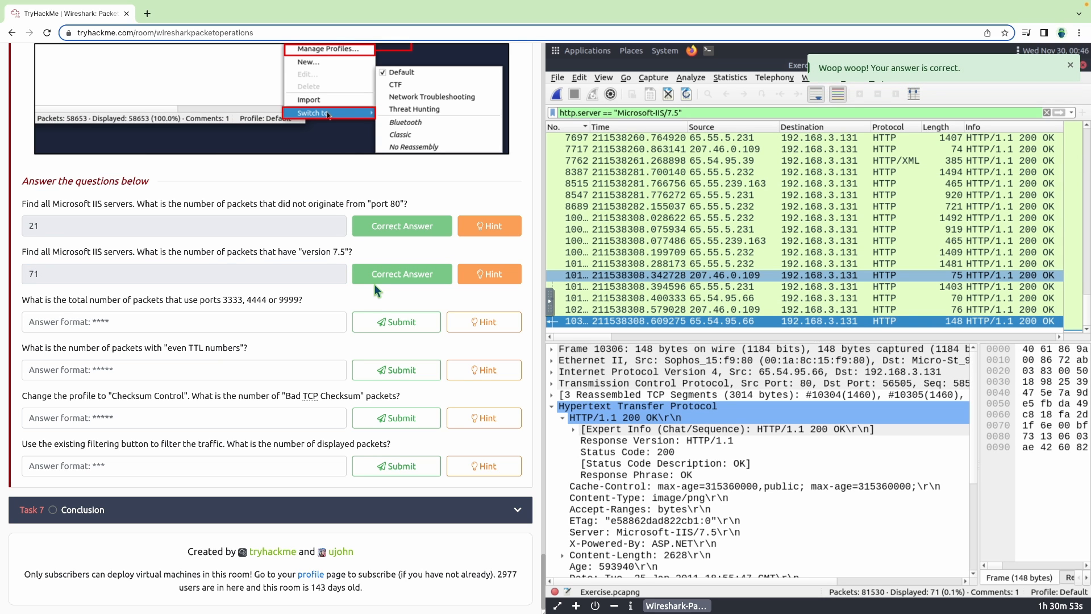
Step: Remove the Microsoft-IIS/7.5 server filter and show all packets in the capture again
click(280, 330)
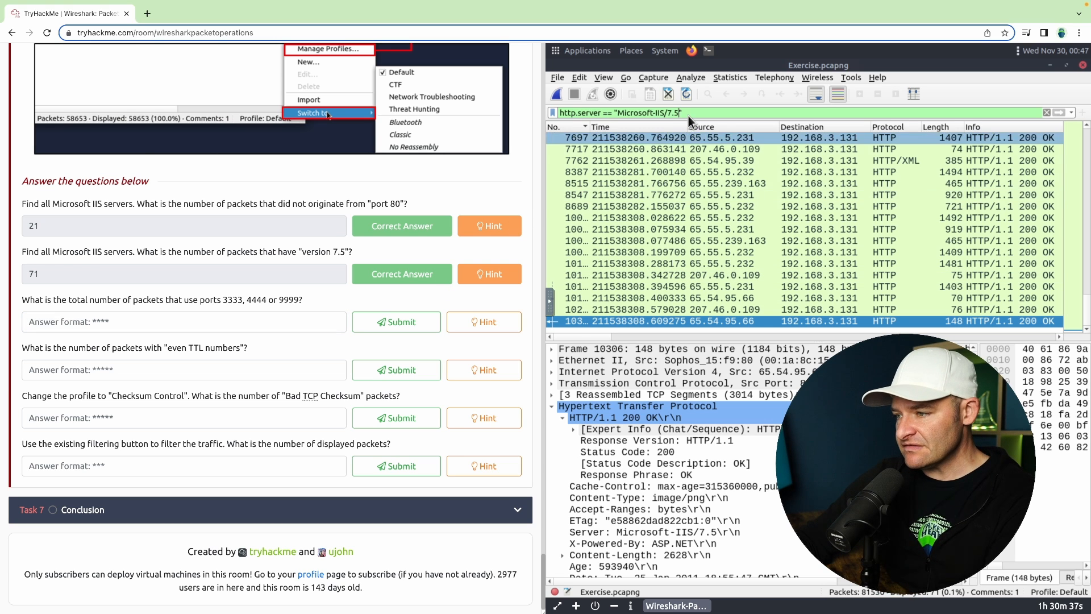
drag(687, 112, 618, 112)
key(End)
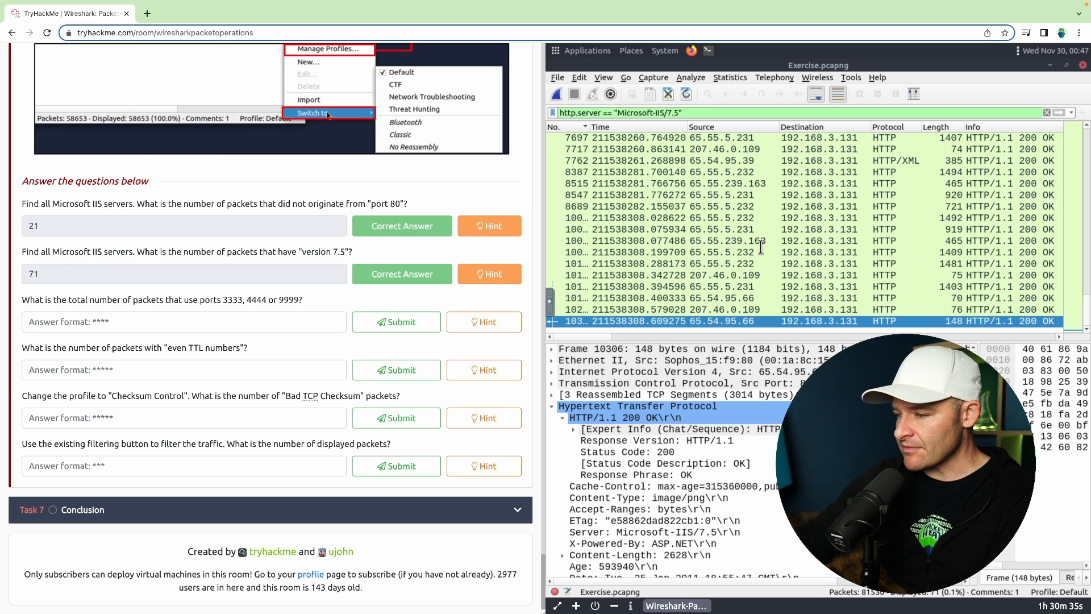
key(BackSpace)
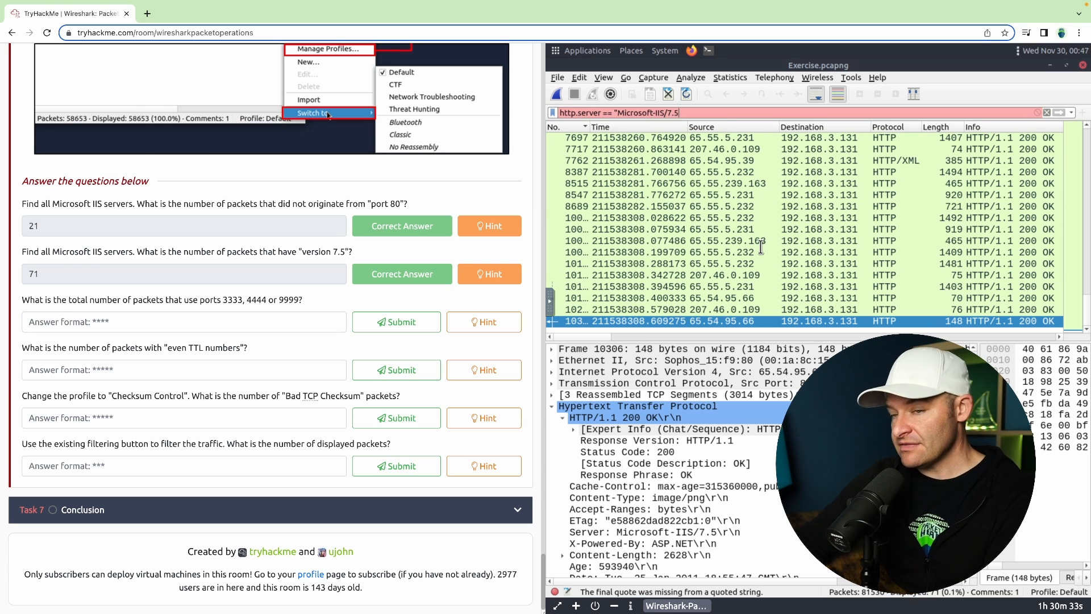
key(BackSpace)
key(BackSpace)
key(BackSpace)
key(BackSpace)
key(BackSpace)
key(BackSpace)
key(BackSpace)
key(BackSpace)
key(BackSpace)
key(BackSpace)
key(BackSpace)
key(BackSpace)
key(BackSpace)
key(BackSpace)
key(BackSpace)
key(BackSpace)
key(BackSpace)
key(BackSpace)
key(BackSpace)
key(BackSpace)
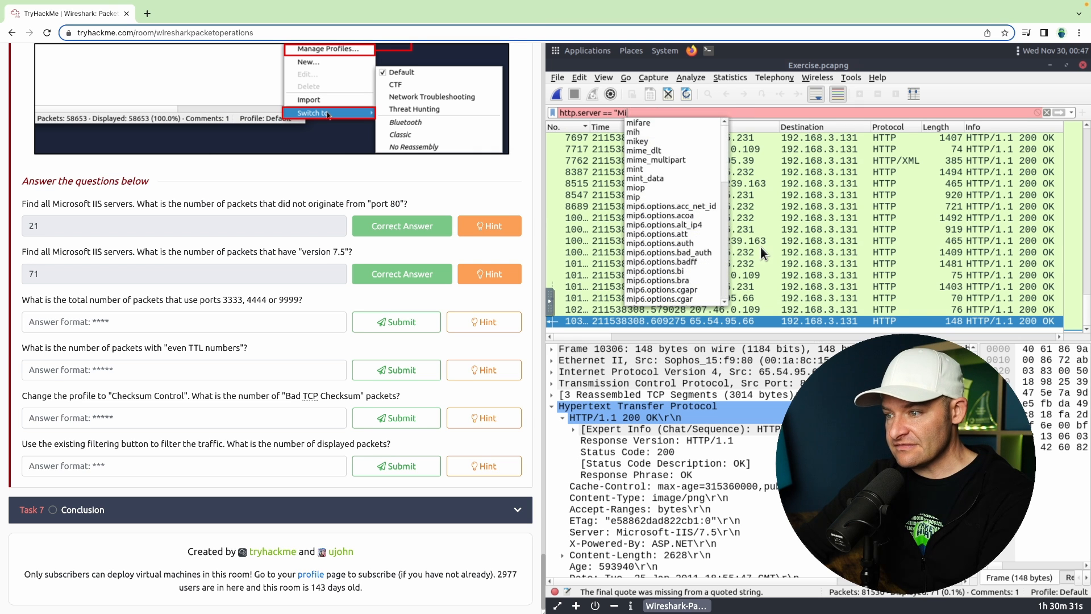
click(761, 250)
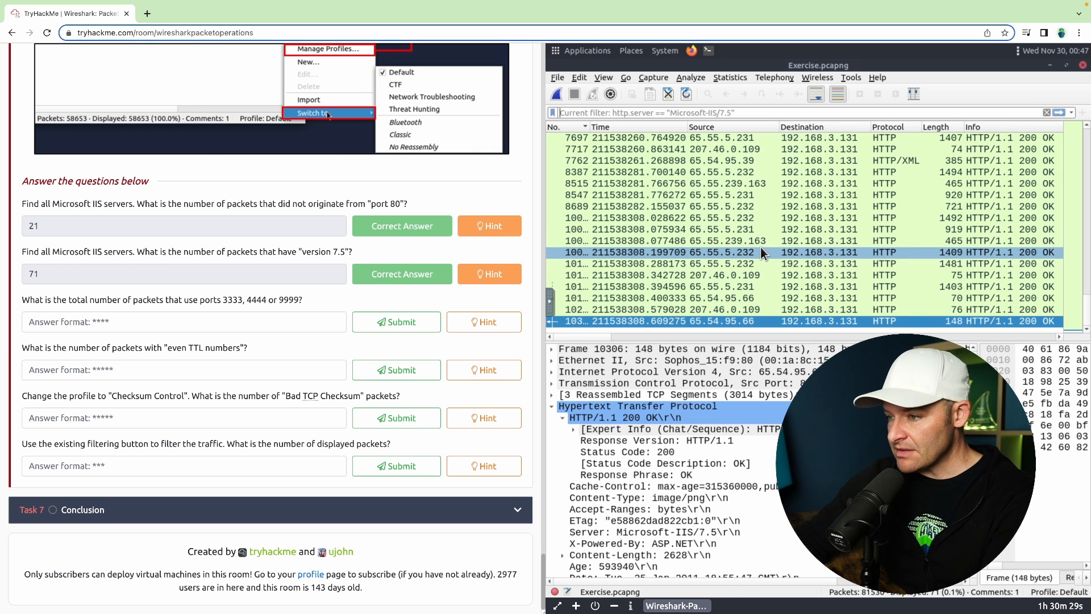
key(Return)
Step: Enter a display filter for the three ports in the question as tcp.port in {3333,4444,9999}
text(tcp)
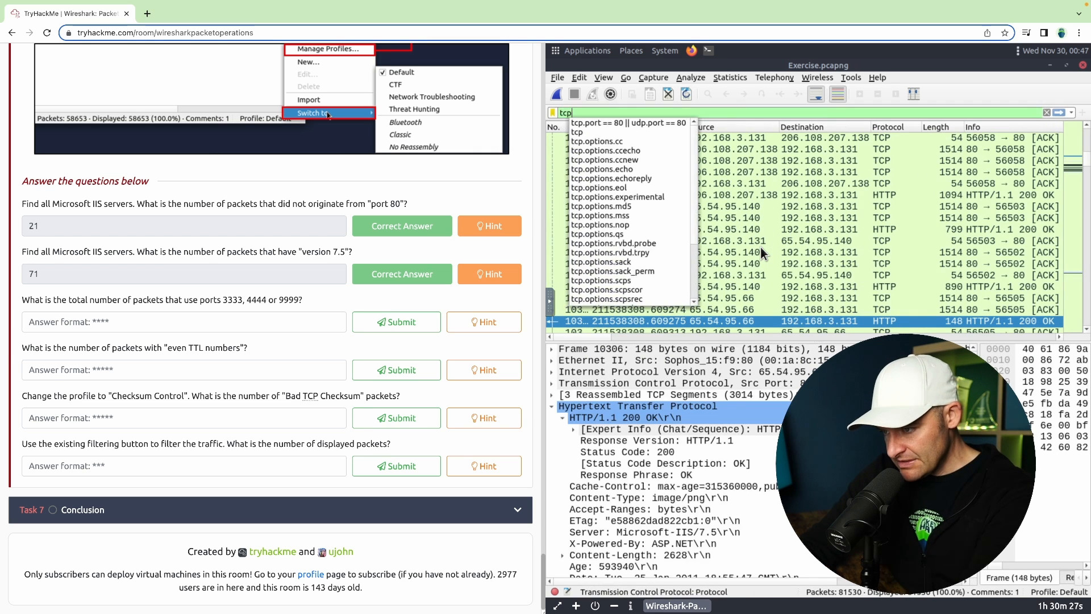
text(.port in )
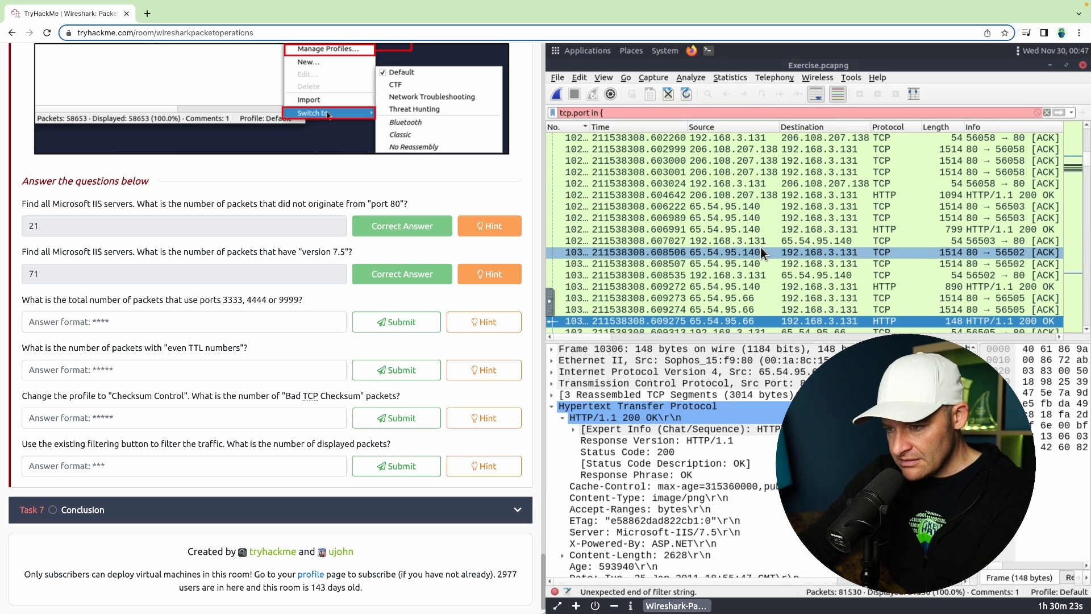
text({3333)
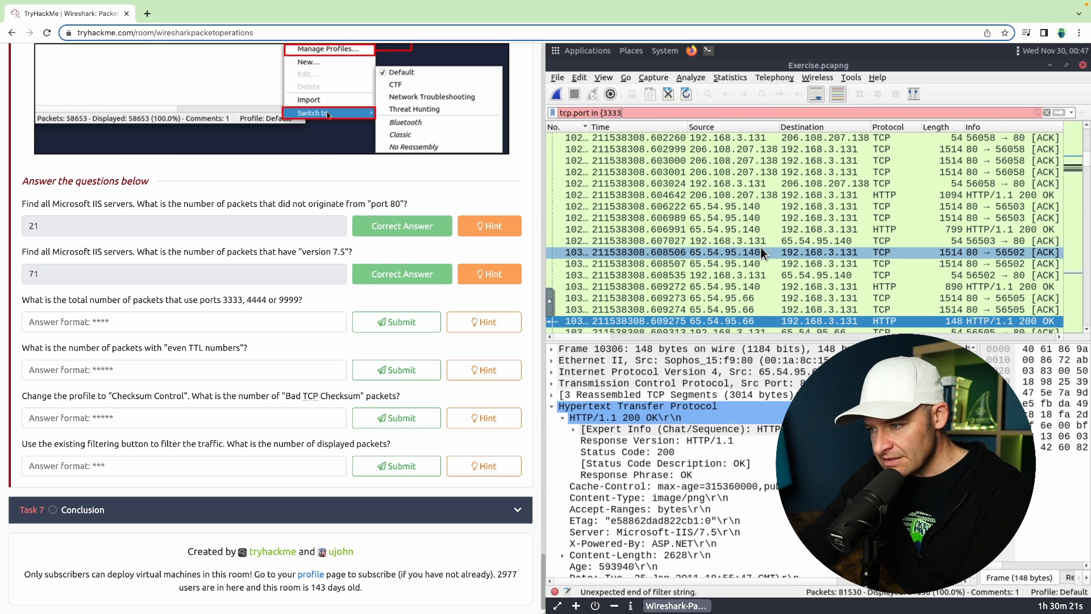
text(,)
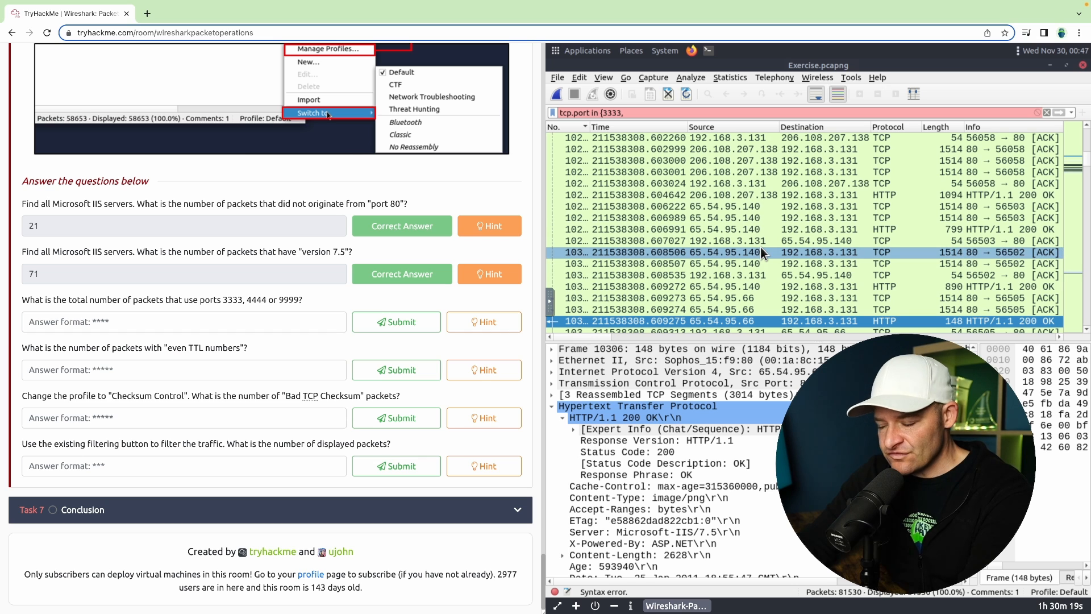
text(4444)
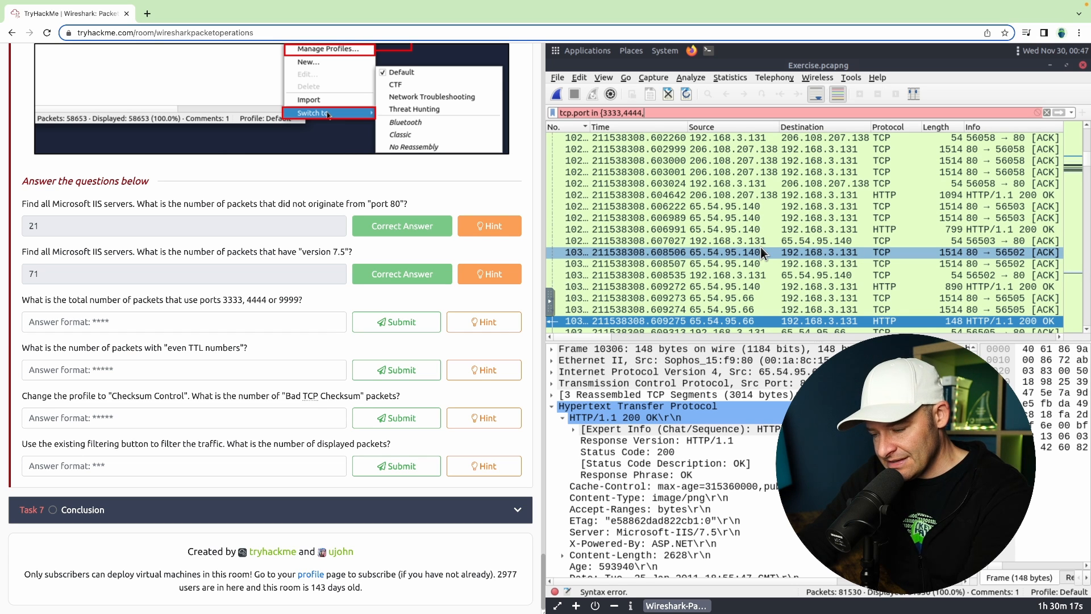
text(,9999)
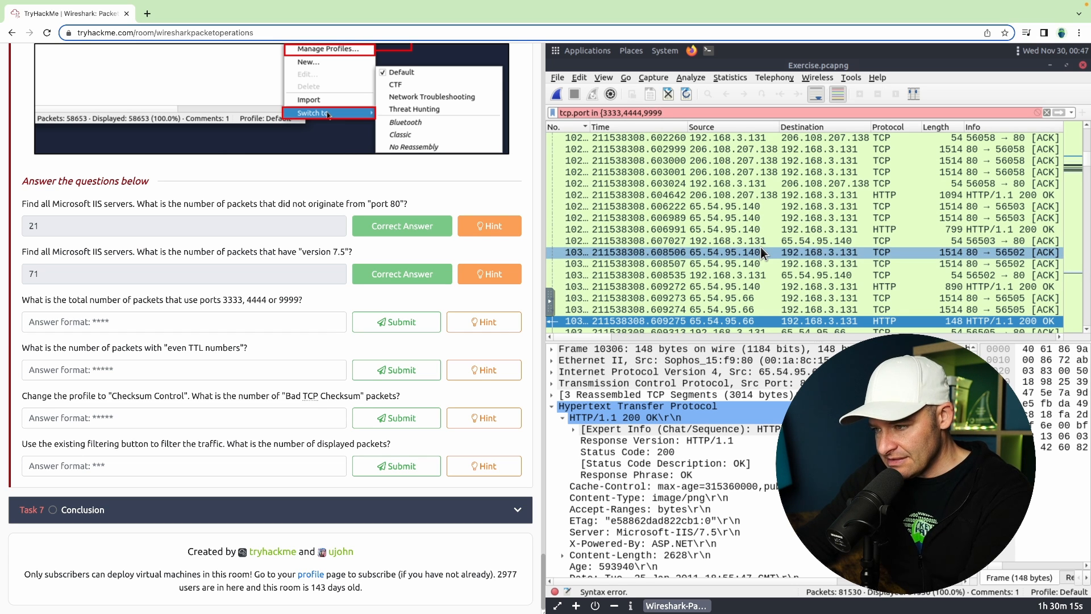
text(})
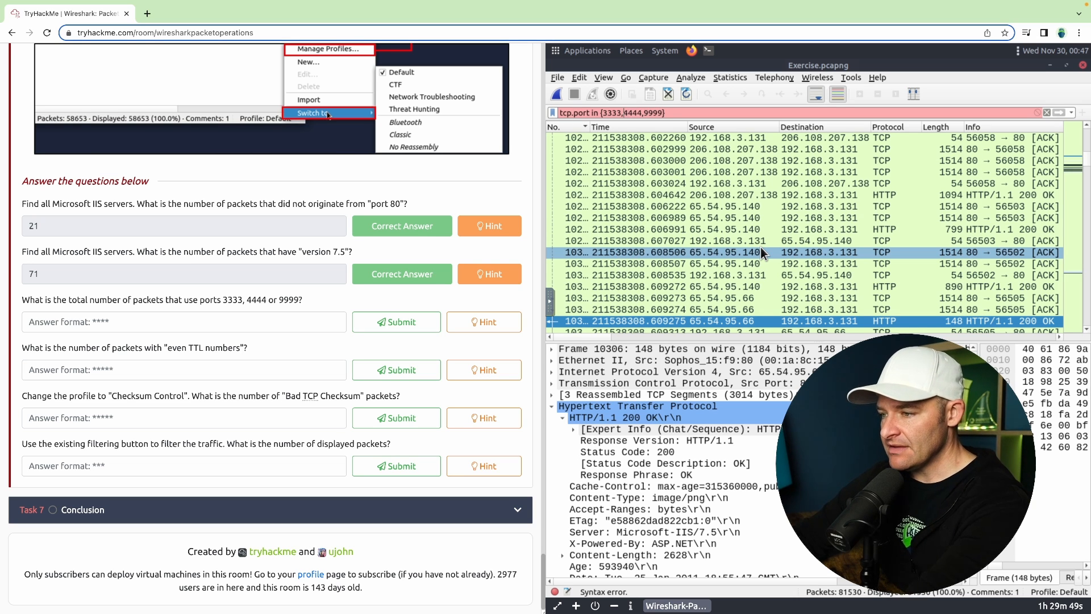
key(BackSpace)
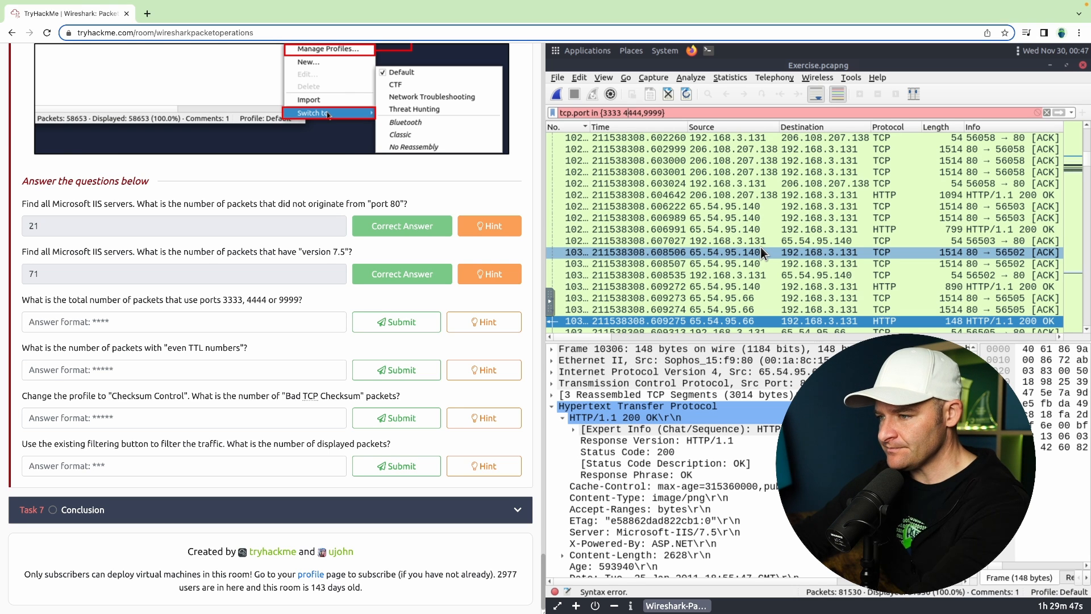
key(BackSpace)
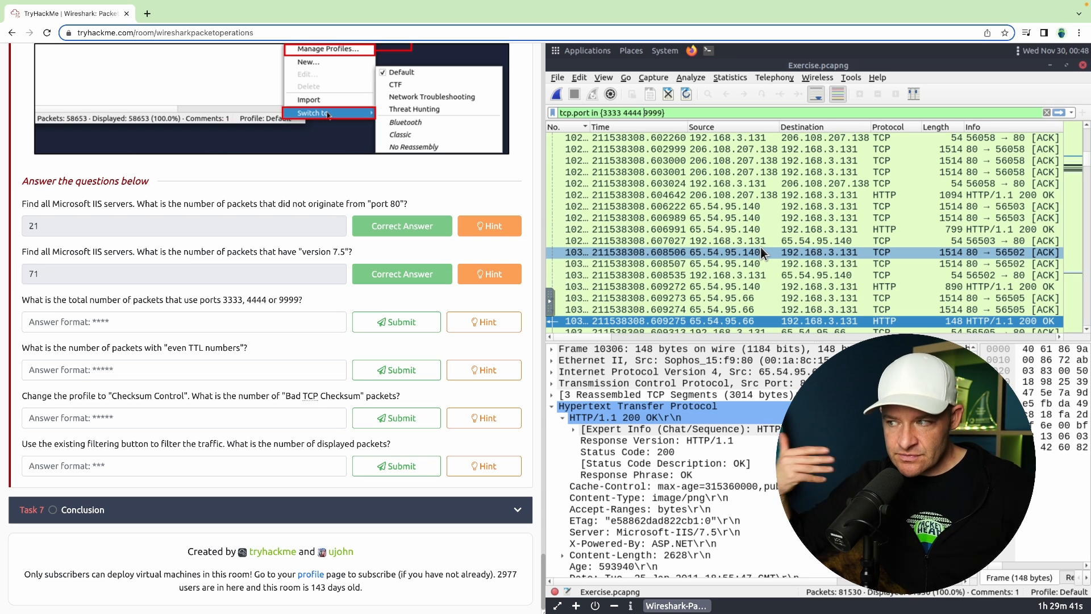
key(ctrl+shift+Left)
key(shift+Home)
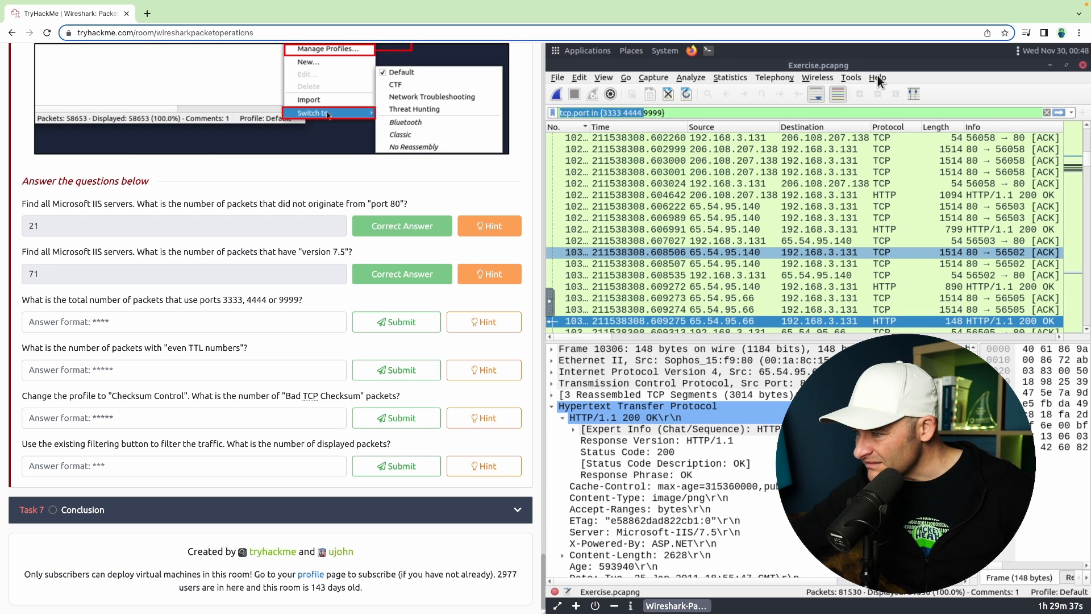
Step: Check which Wireshark version is installed in the program's About information, and close it again
click(878, 78)
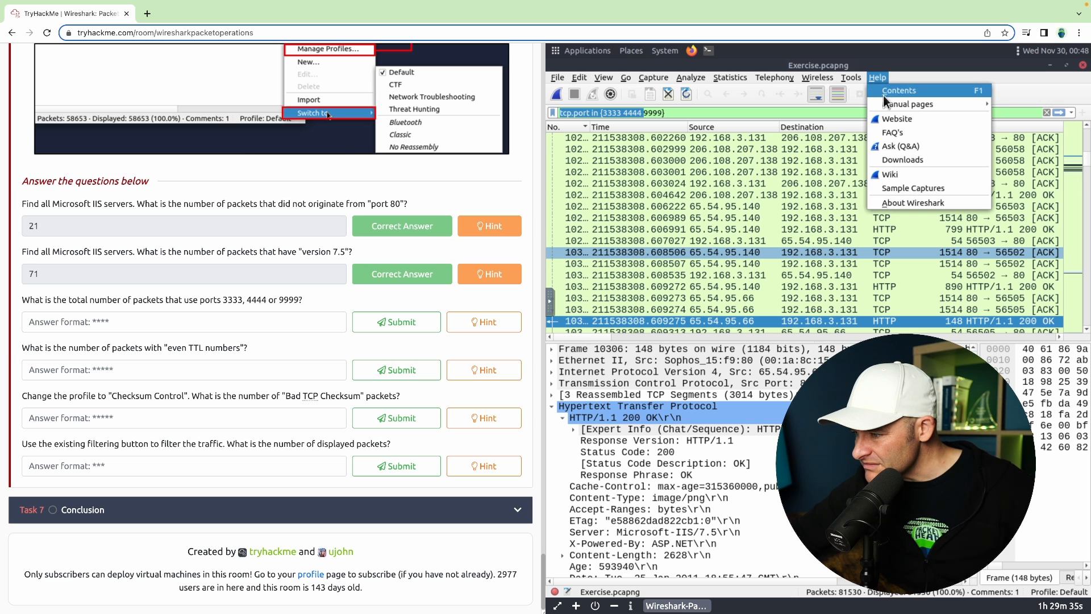
click(898, 202)
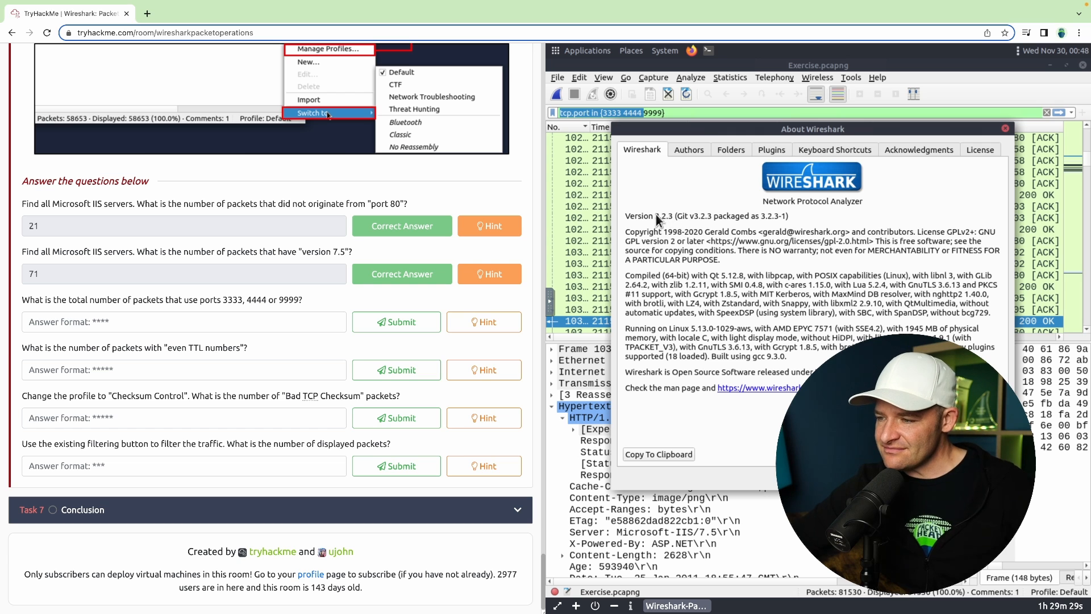
drag(656, 216, 671, 217)
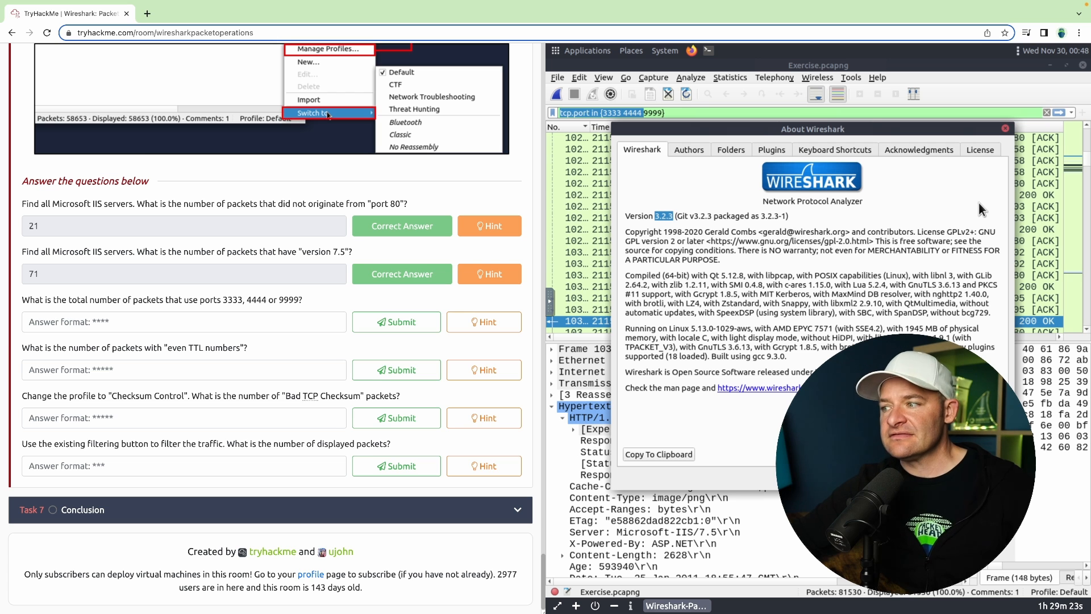
click(1006, 130)
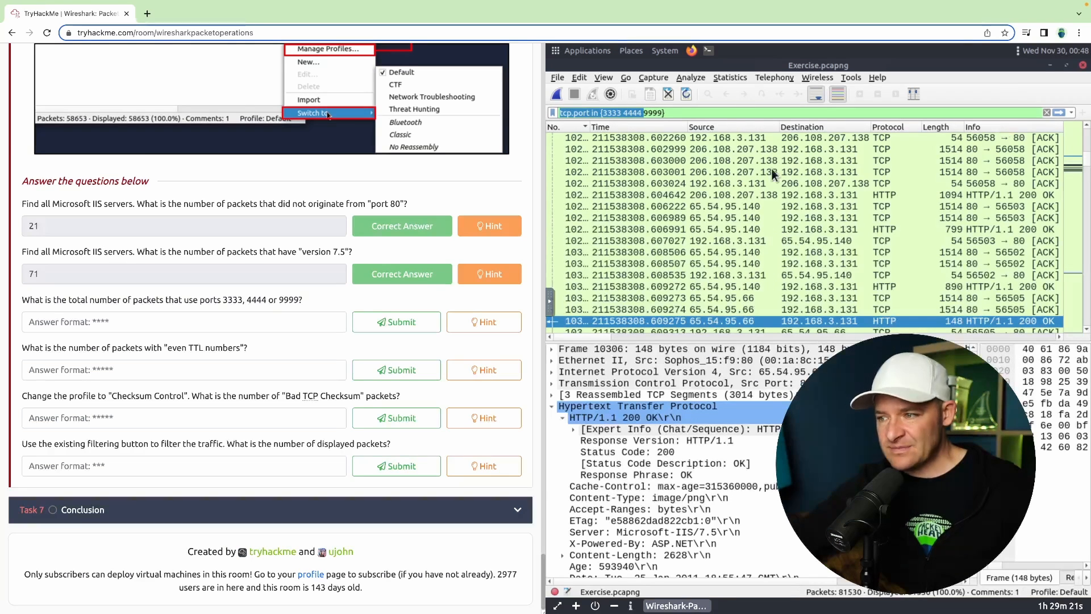
click(722, 112)
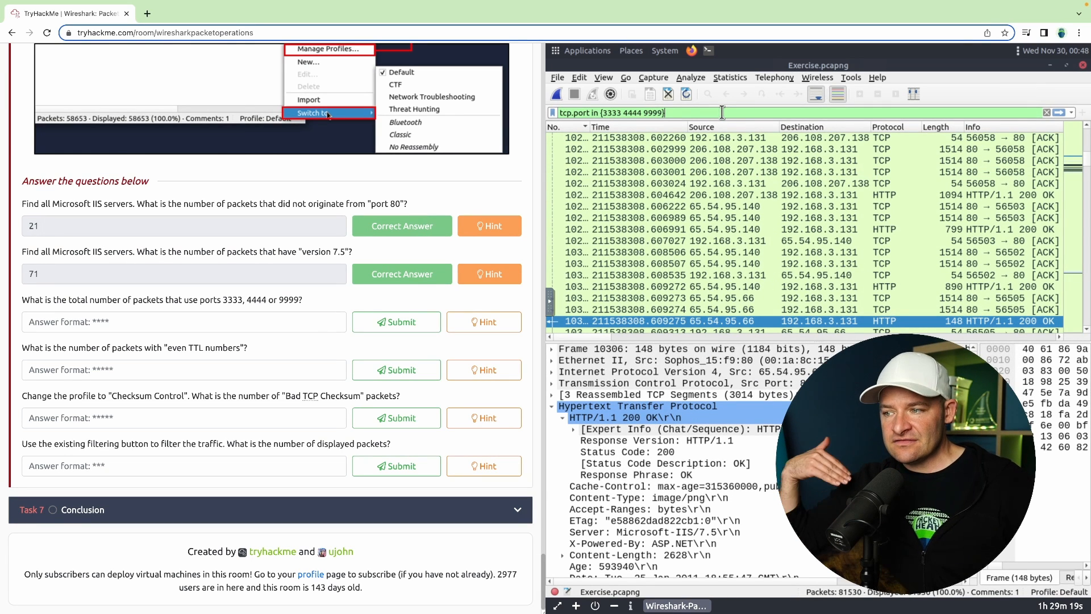
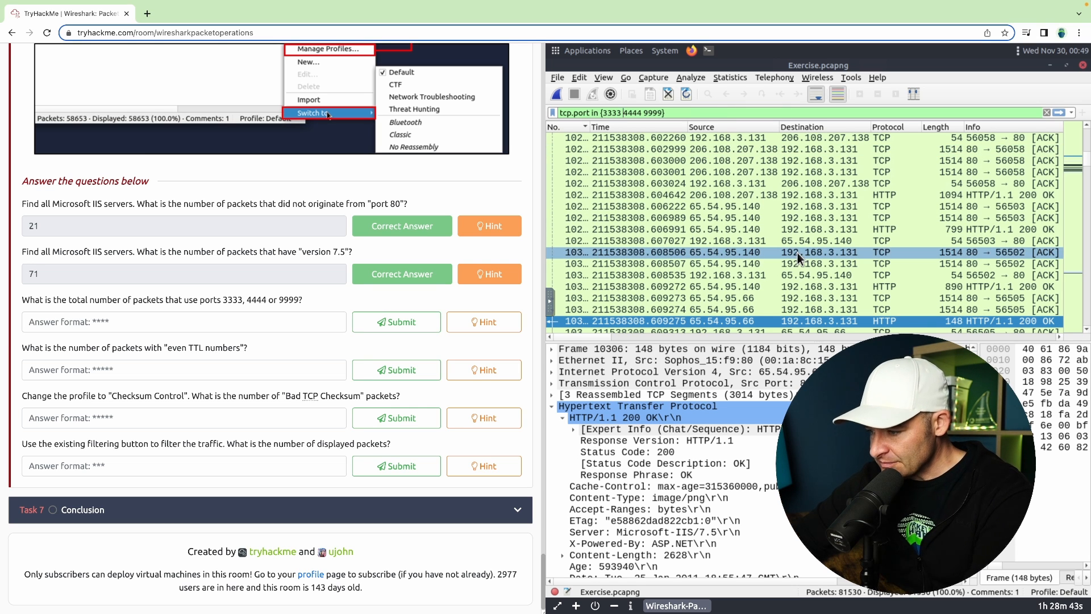
click(770, 112)
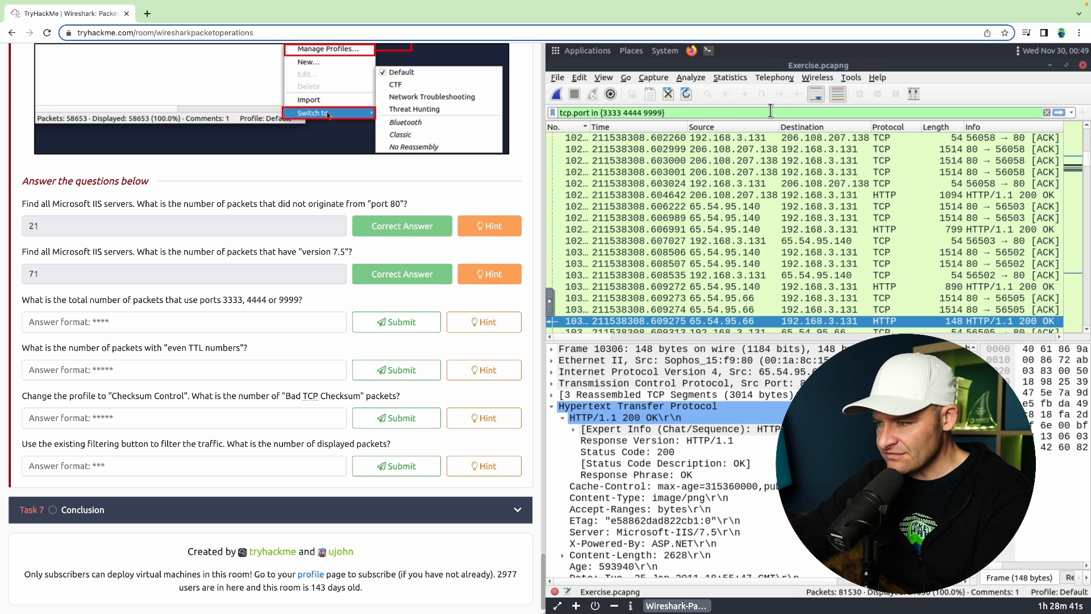
key(Return)
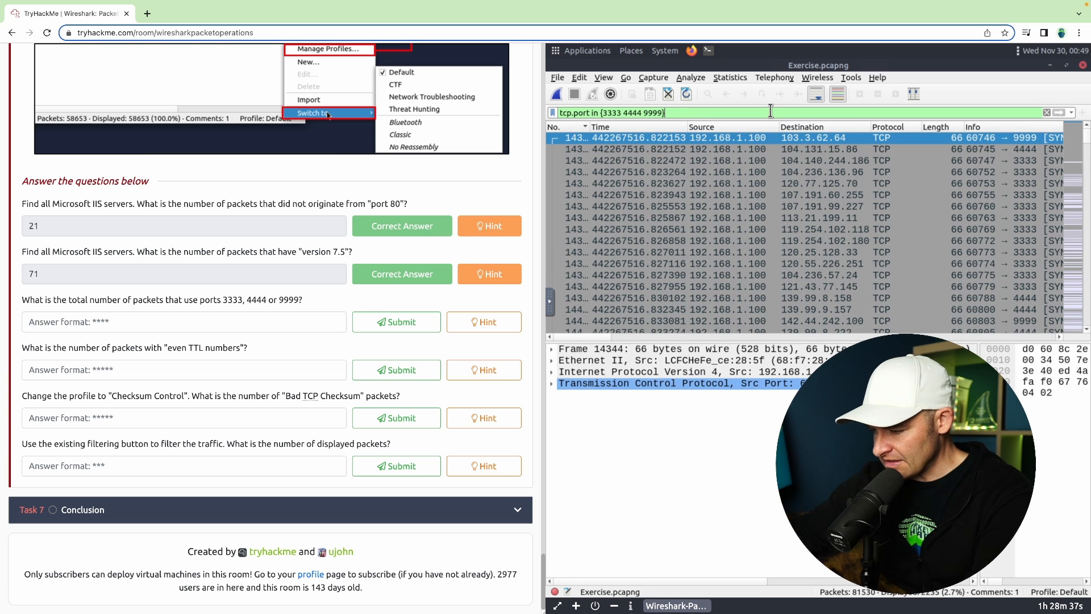
Step: Submit 2235 as the total number of packets that use ports 3333, 4444 or 9999
click(149, 317)
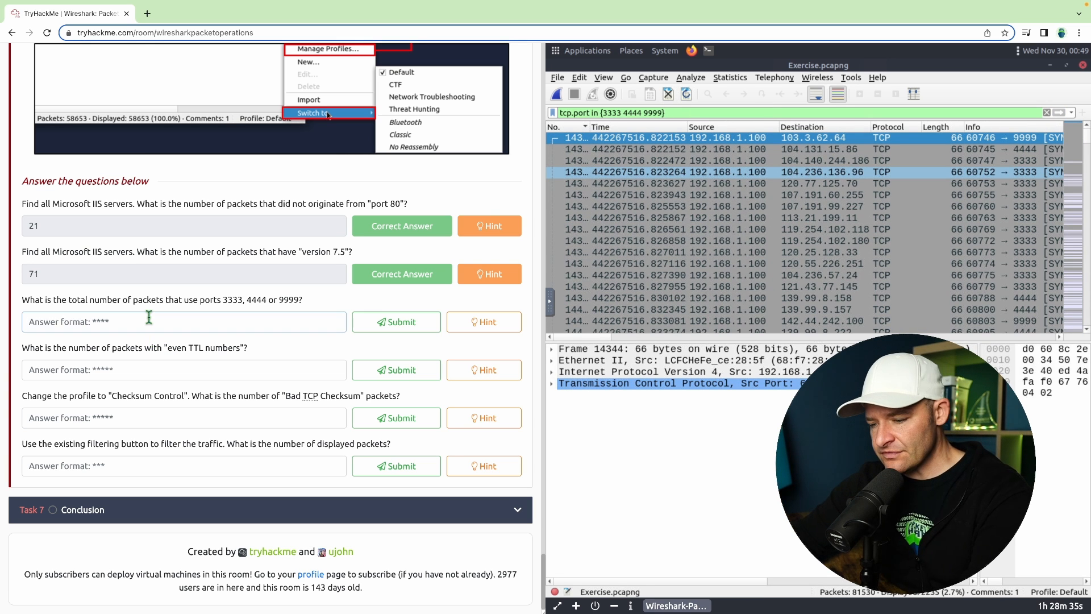
text(2235)
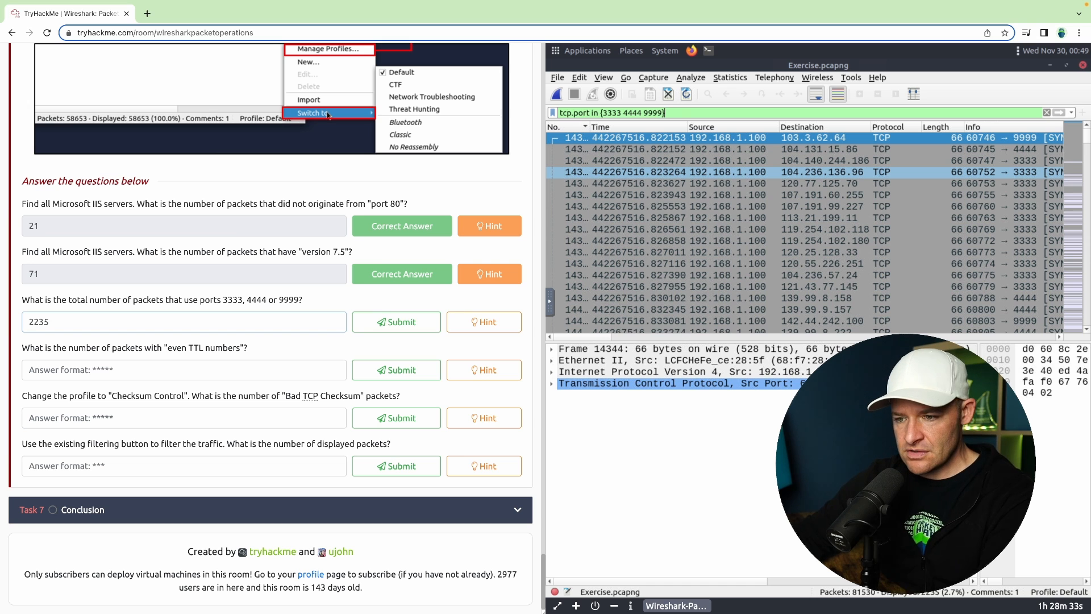
key(Return)
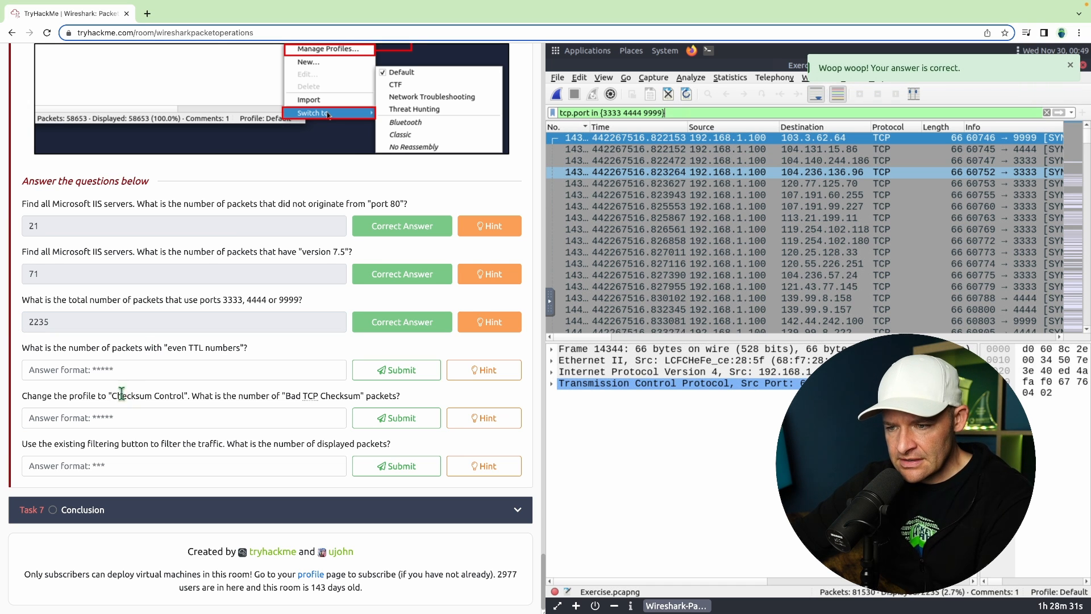
Step: Remove the tcp.port display filter and show all packets in the capture again
click(138, 368)
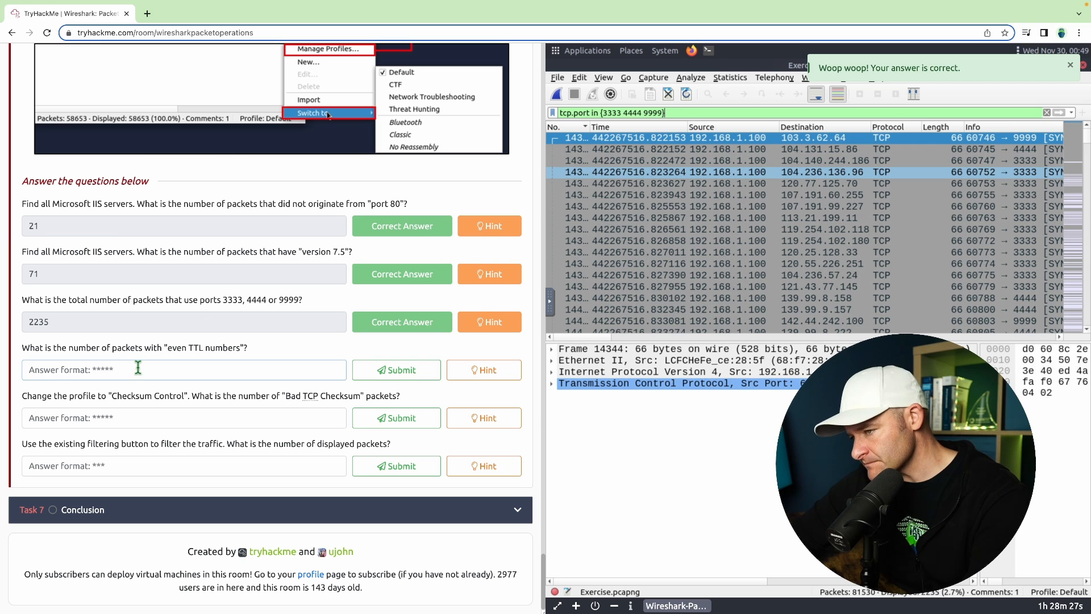
triple_click(554, 113)
key(BackSpace)
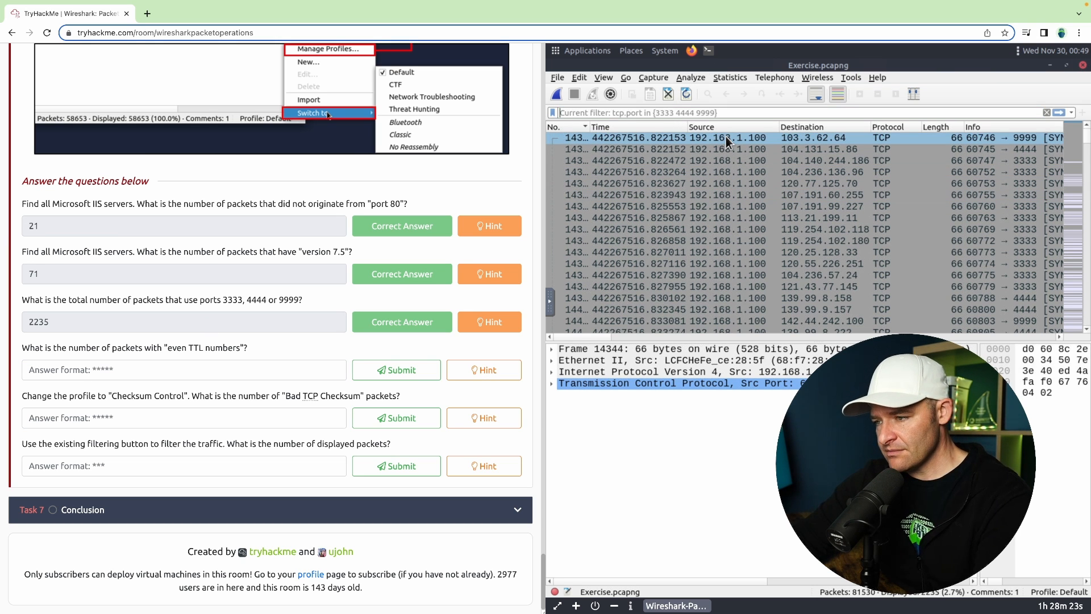
key(Return)
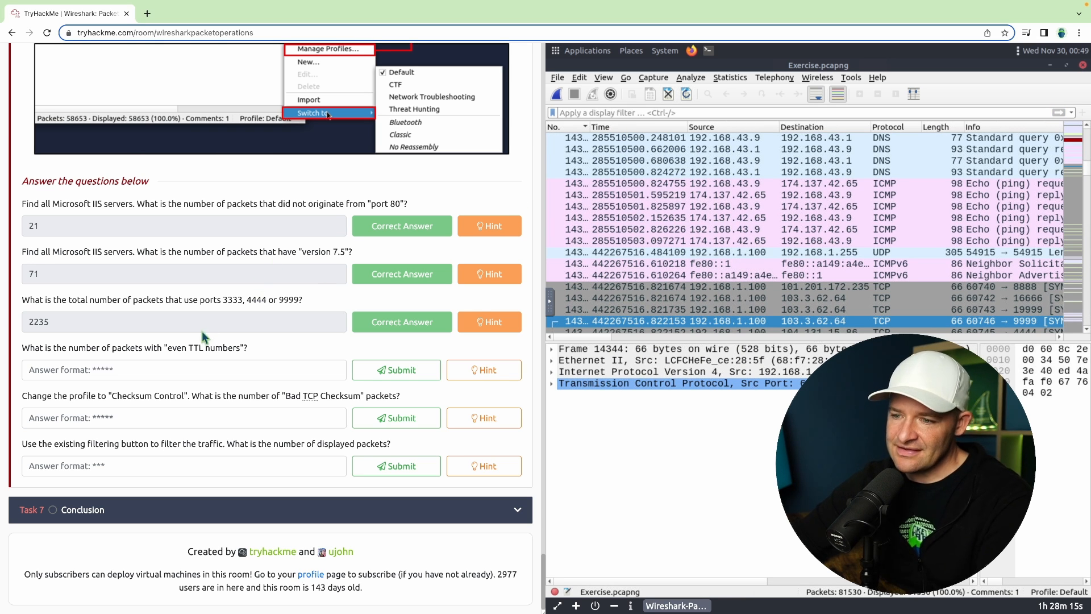
Step: Look up the usage example of the "string" filter function in the task notes for the even TTL numbers question
drag(168, 347, 246, 347)
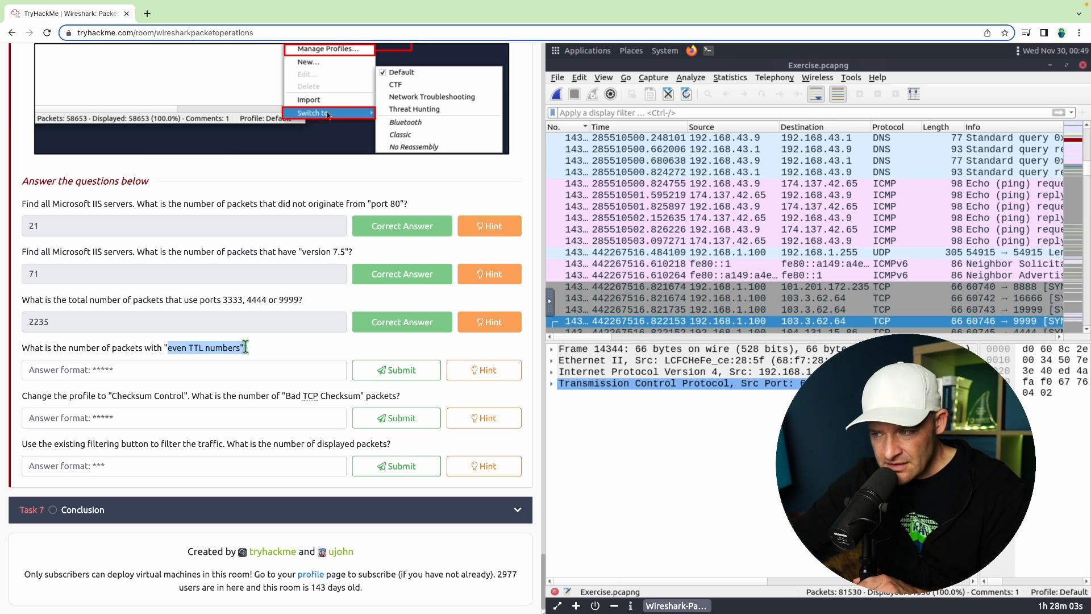
scroll(245, 346, up, 10)
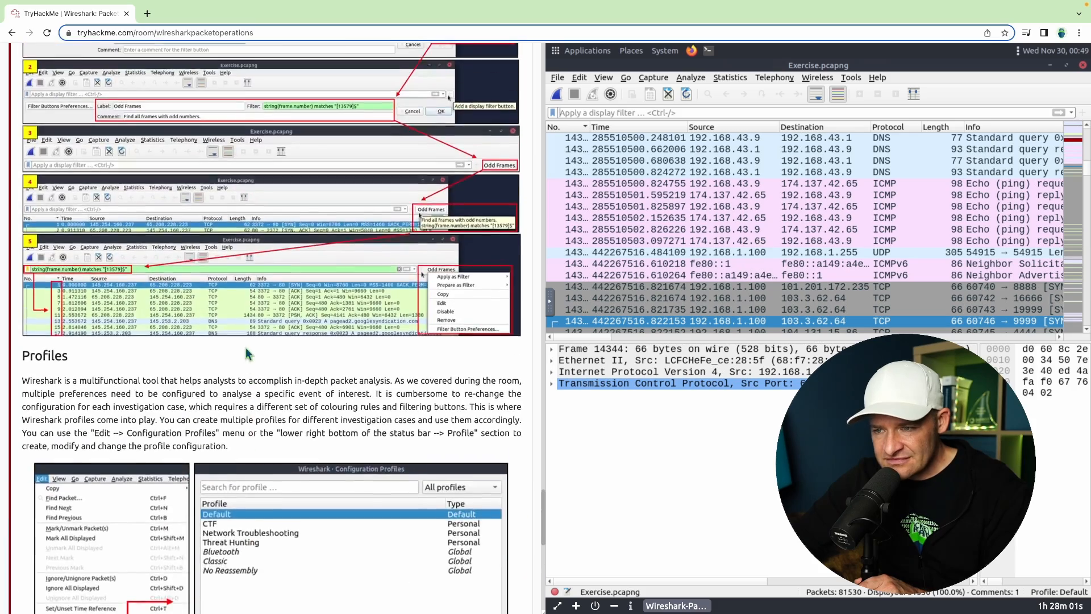
scroll(246, 347, up, 20)
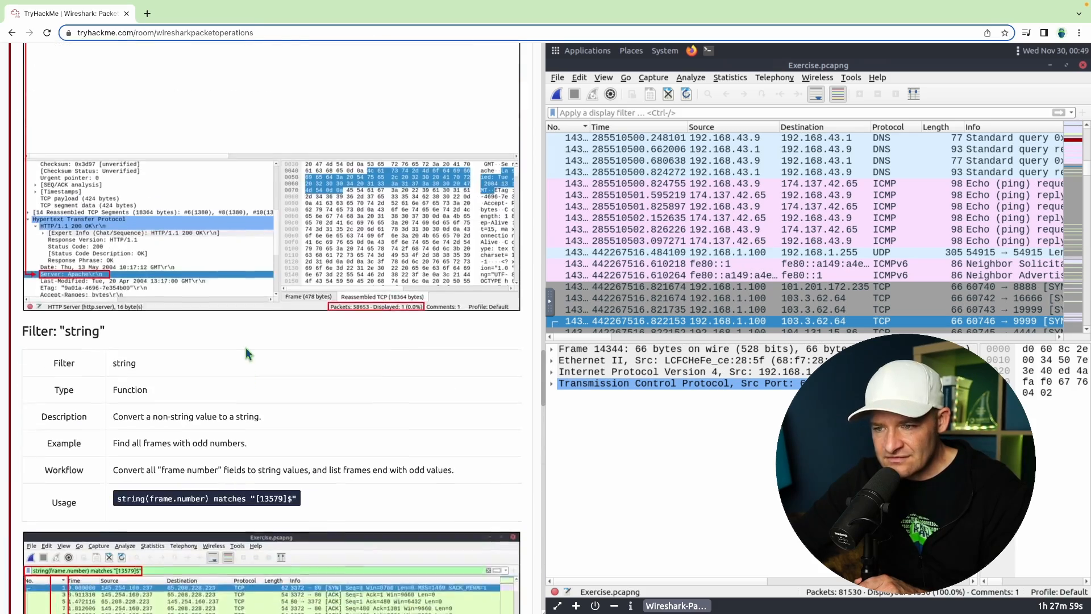
scroll(245, 352, up, 1)
scroll(245, 347, down, 1)
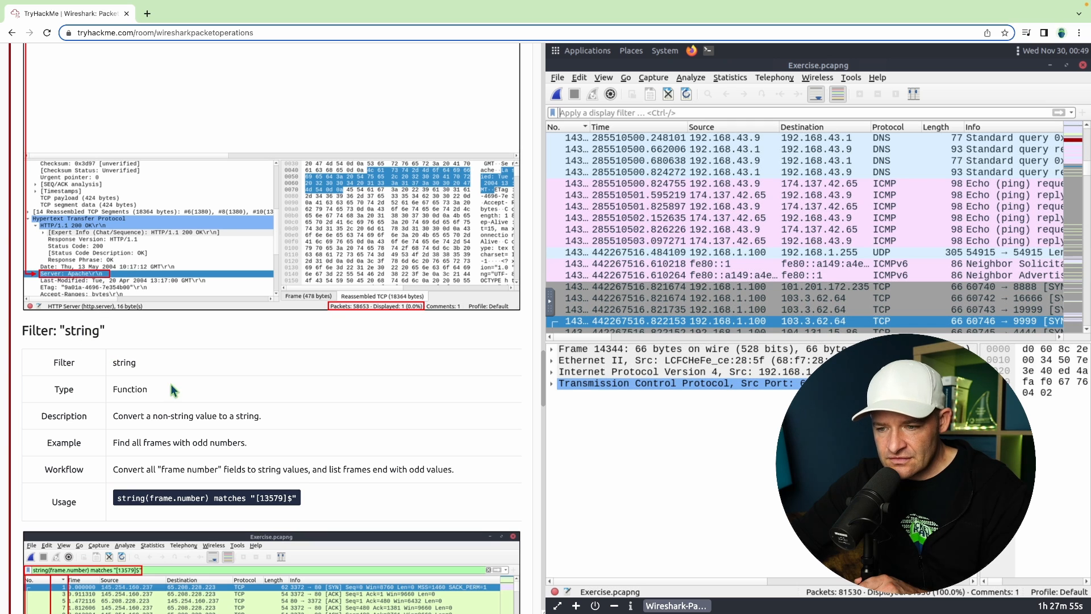
drag(118, 500, 301, 498)
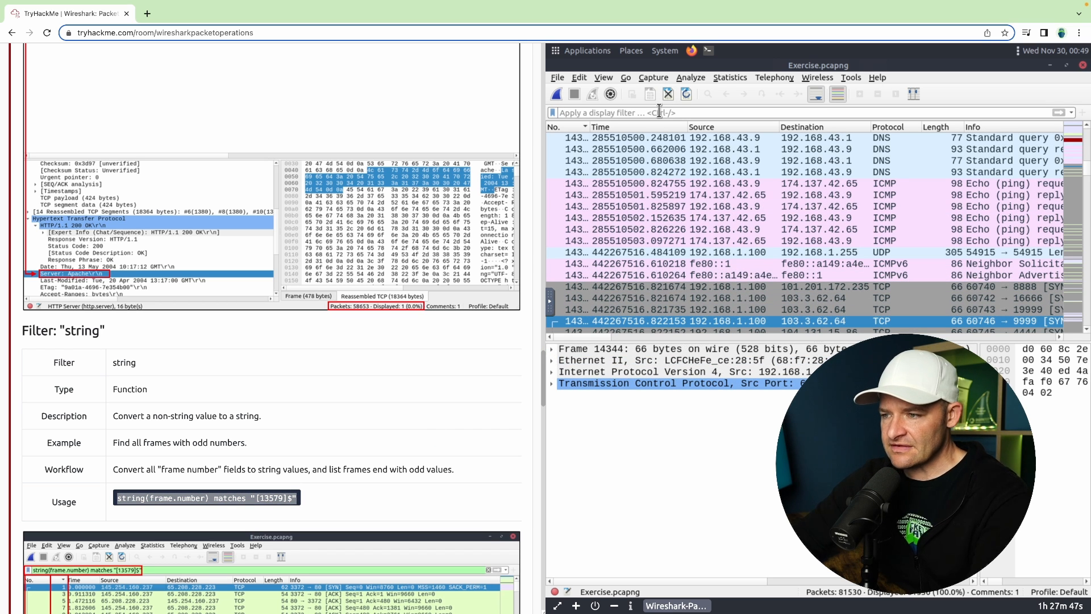
Step: Apply the display filter string(ip.ttl) matches "[02468]$" to the capture
text(st)
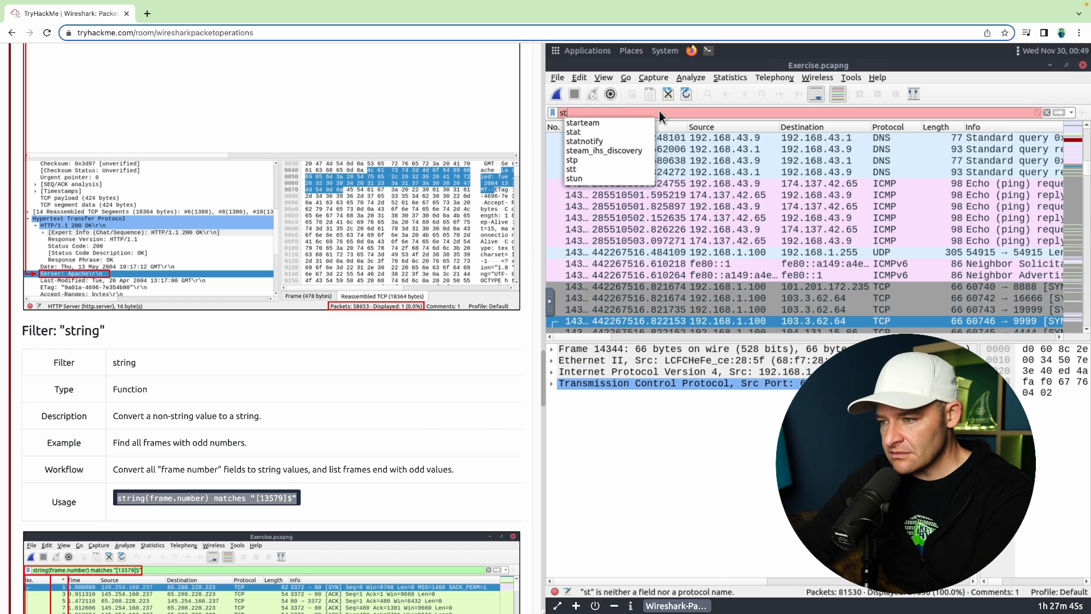
text(t)
text(ring)
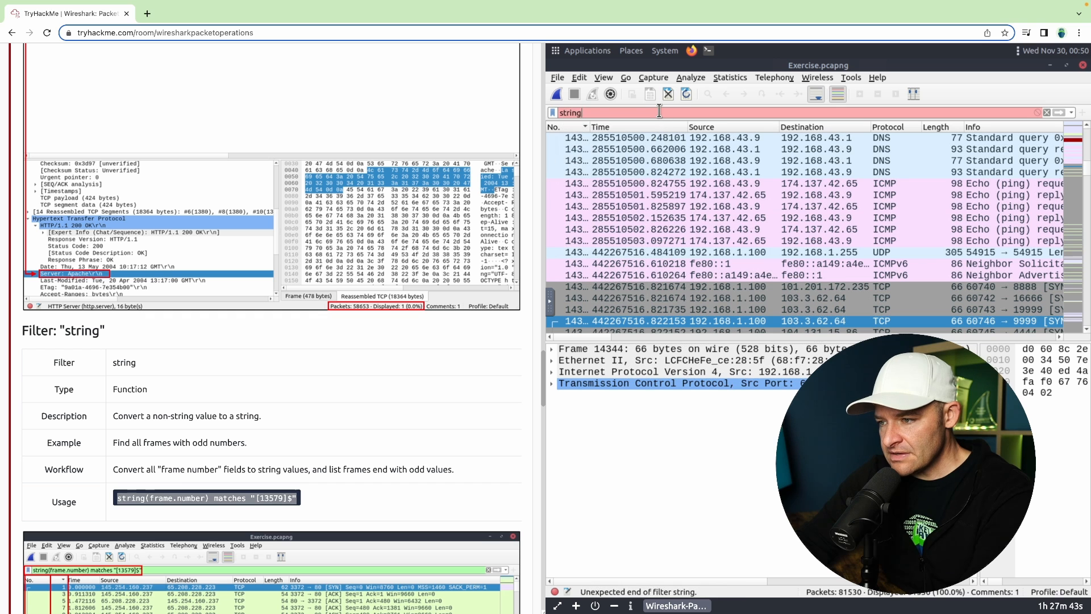
text((ip.ttl)
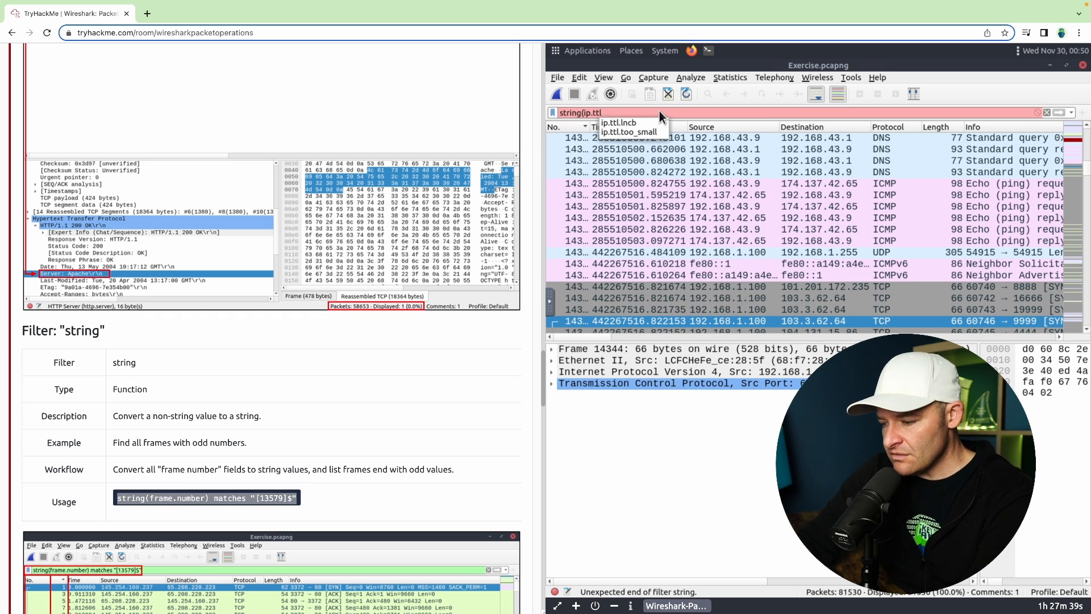
text())
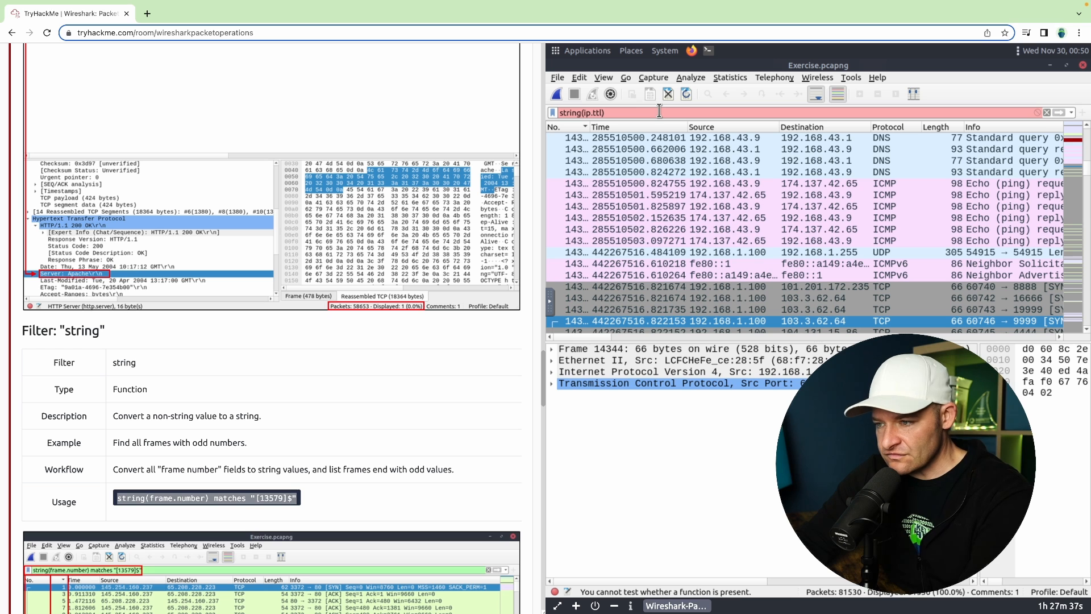
text( m)
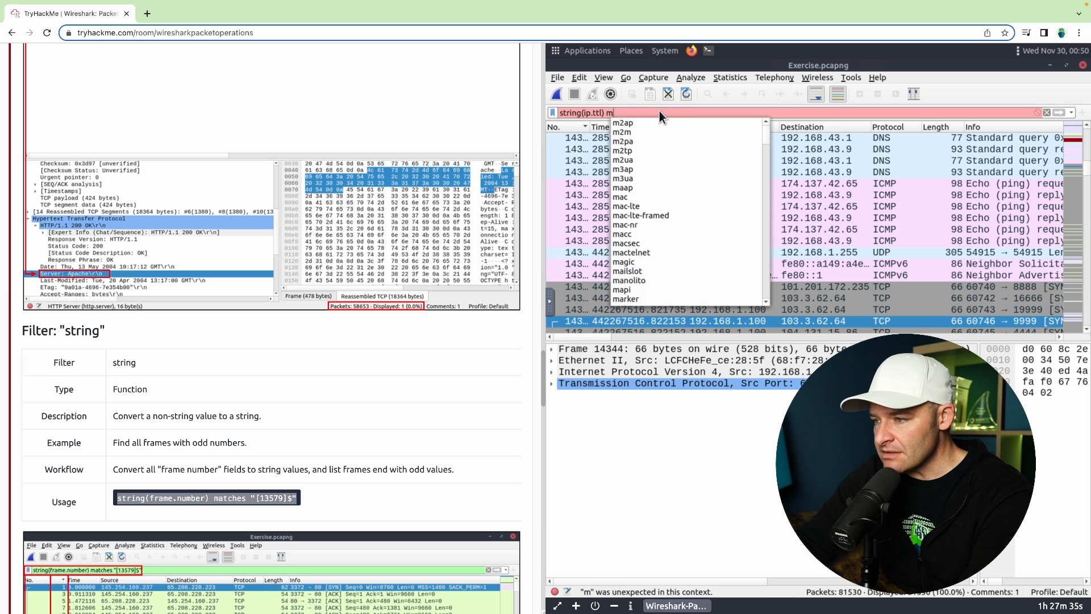
text(atches)
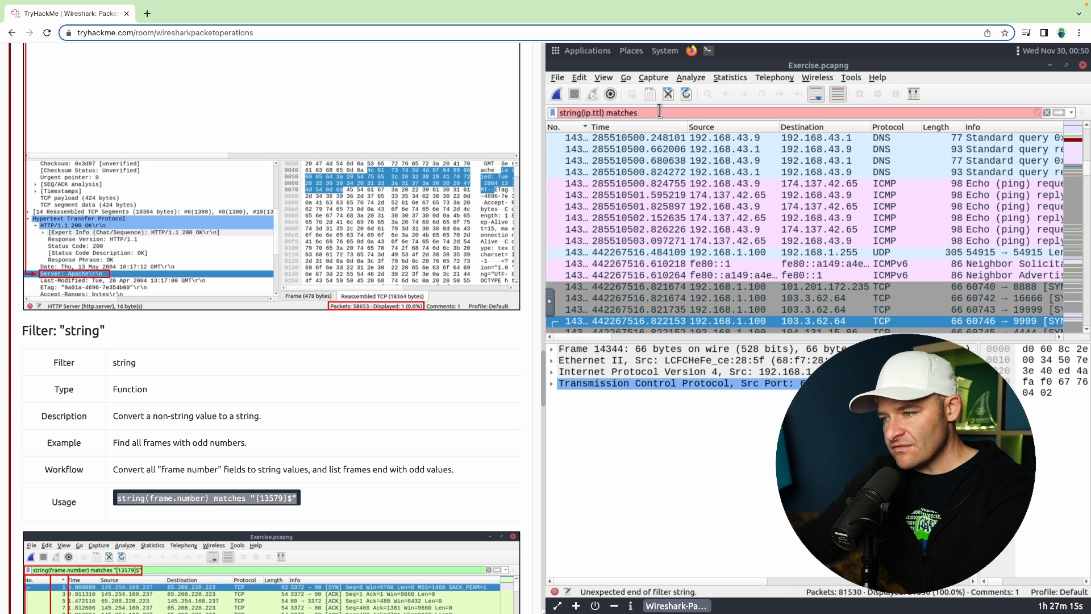
text(")
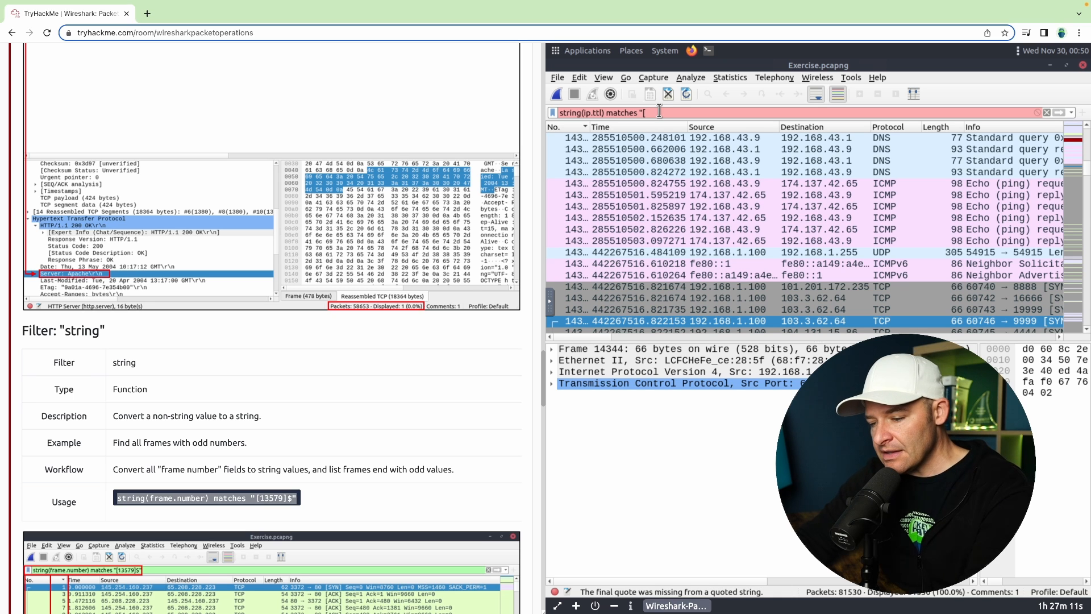
text([024)
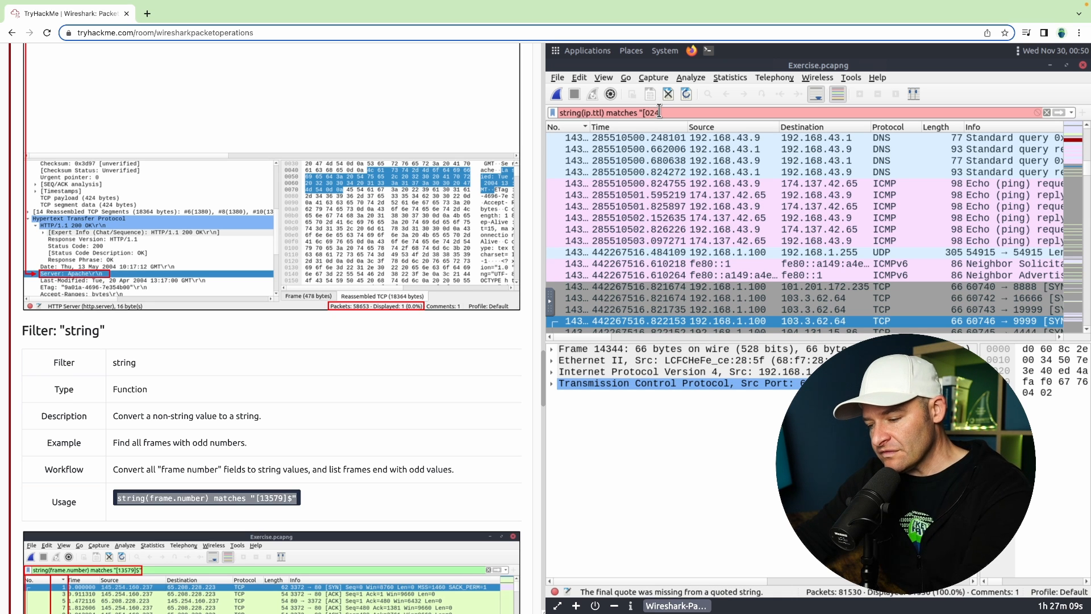
text(68)
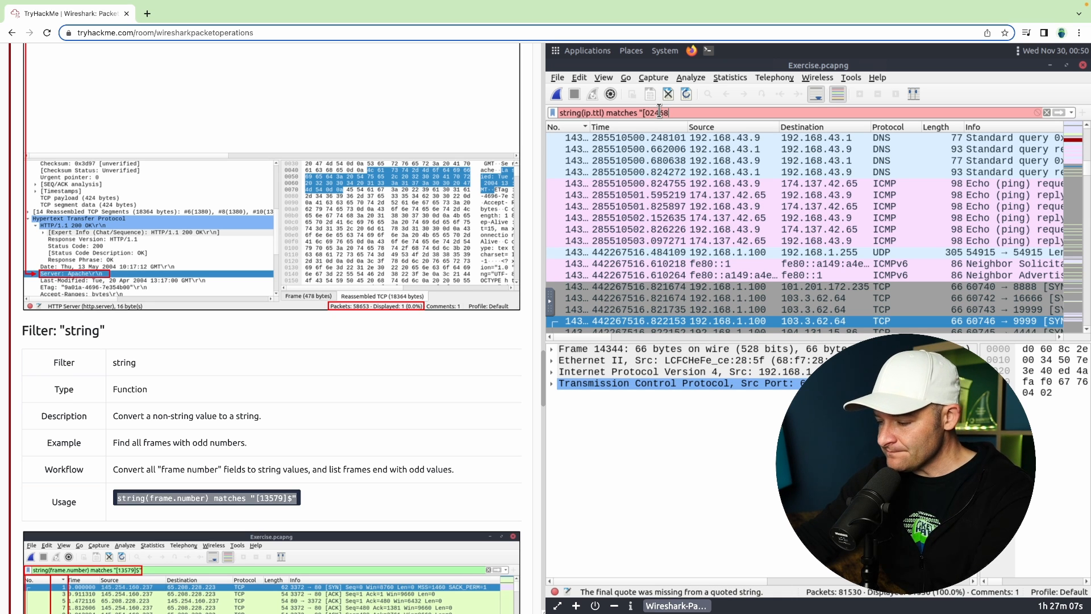
text(])
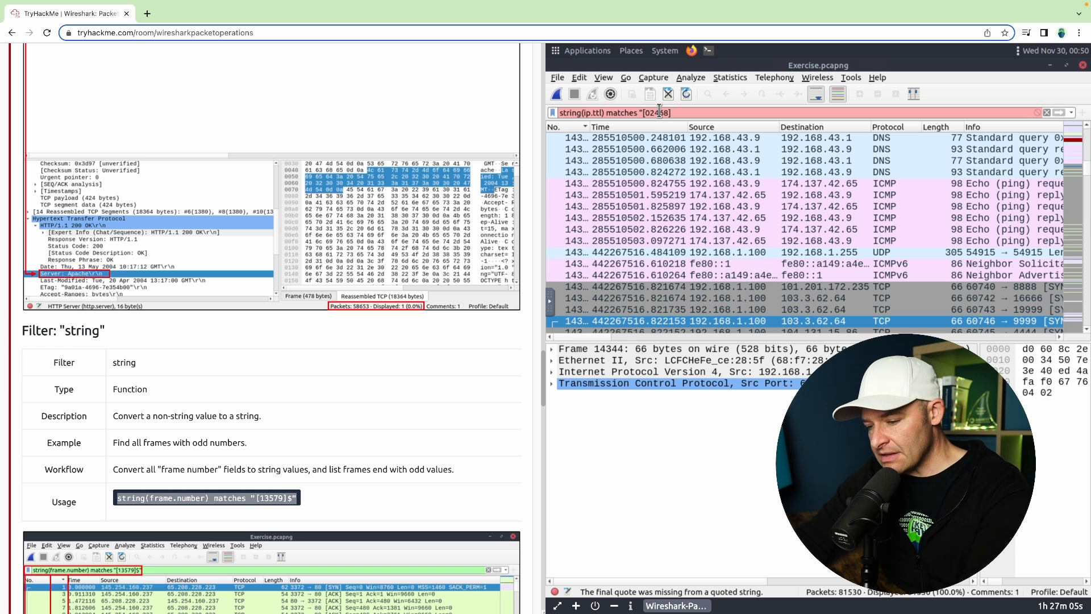
text($")
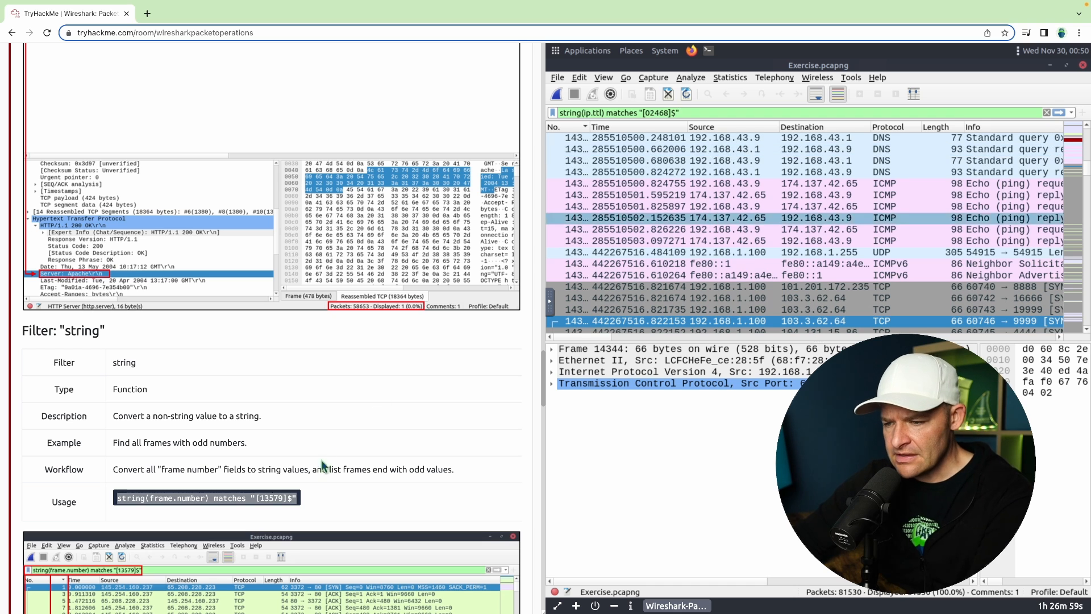
click(354, 495)
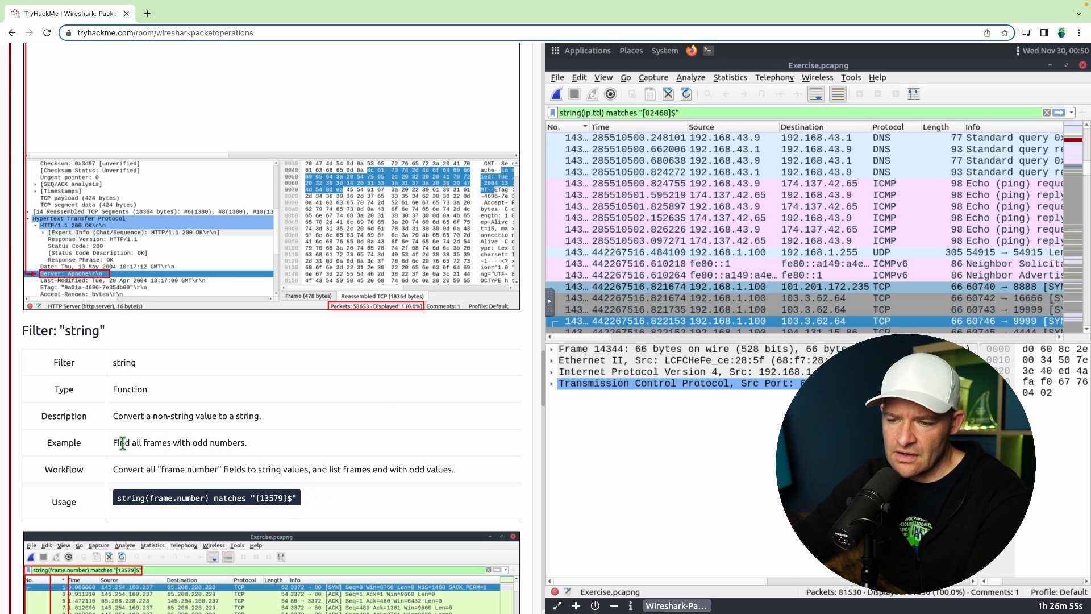
drag(120, 443, 257, 446)
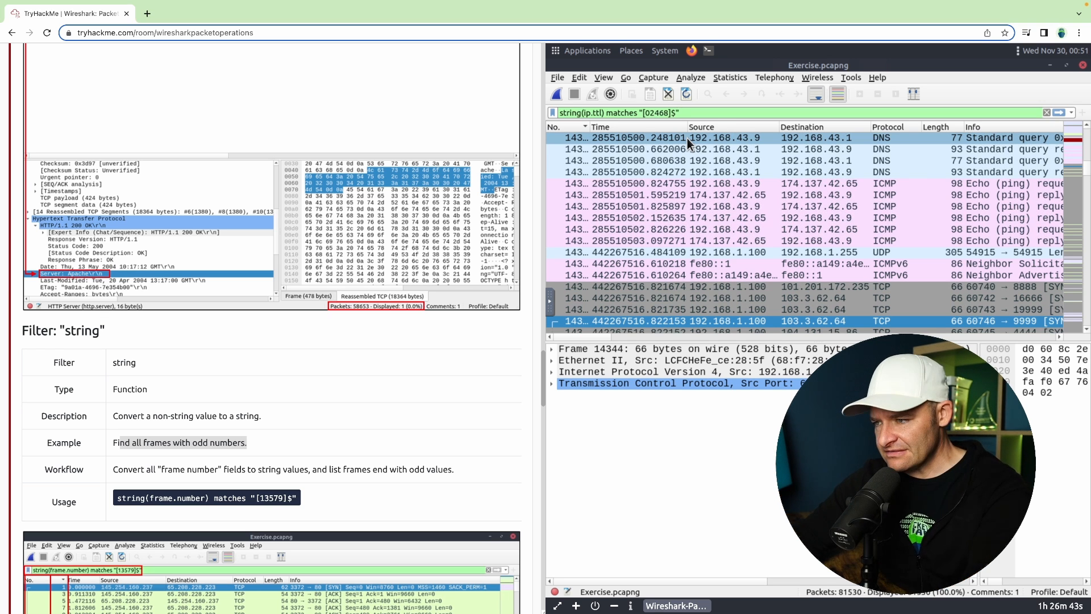
click(724, 112)
key(Return)
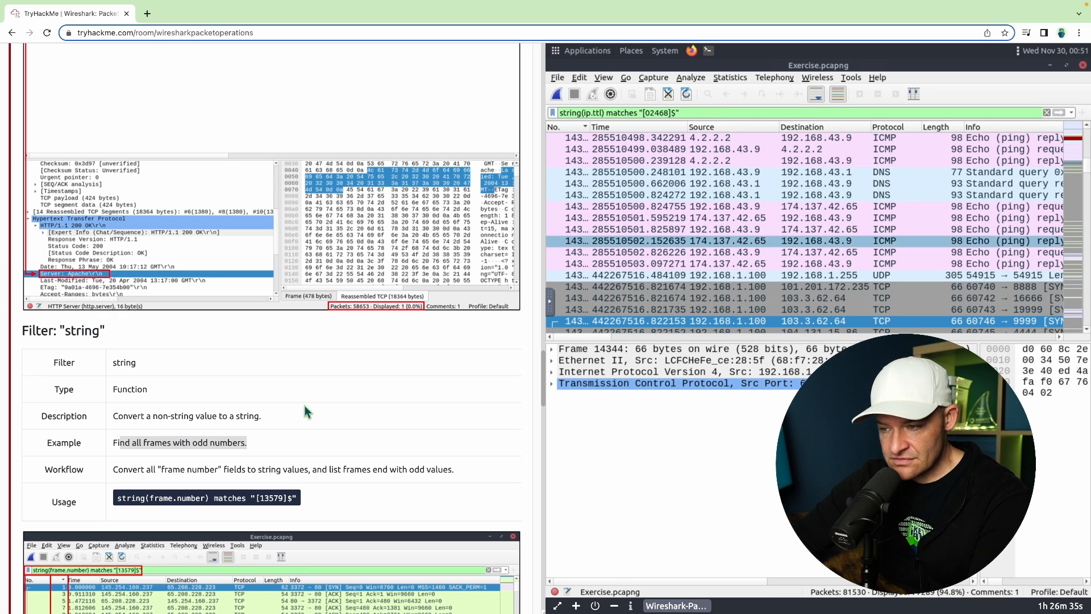
Step: Submit 77289 as the number of packets with even TTL numbers
scroll(305, 406, down, 20)
scroll(304, 404, down, 8)
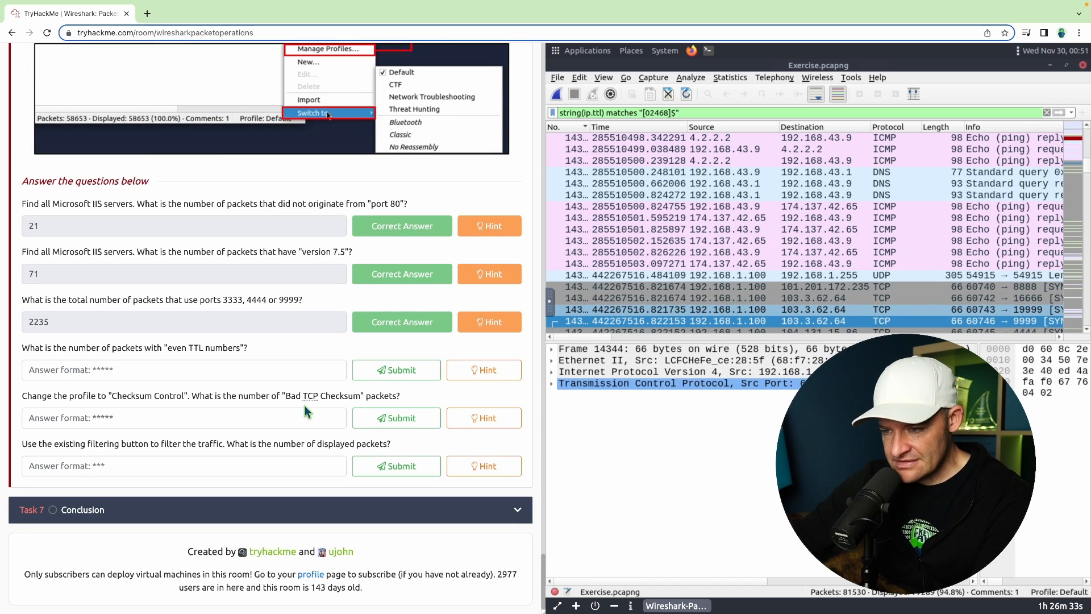
click(280, 369)
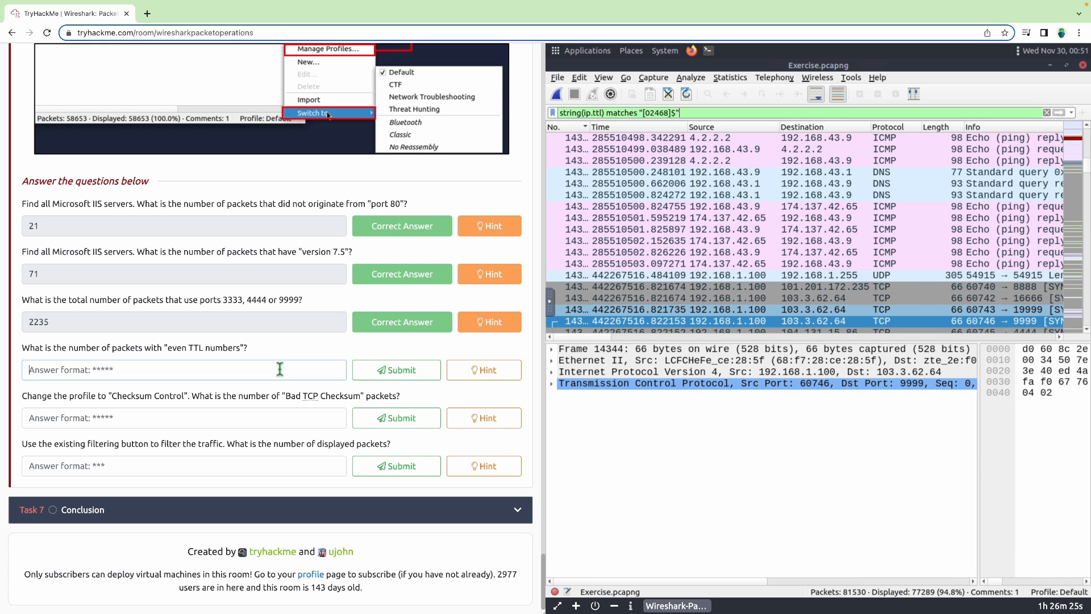
text(77289)
click(380, 370)
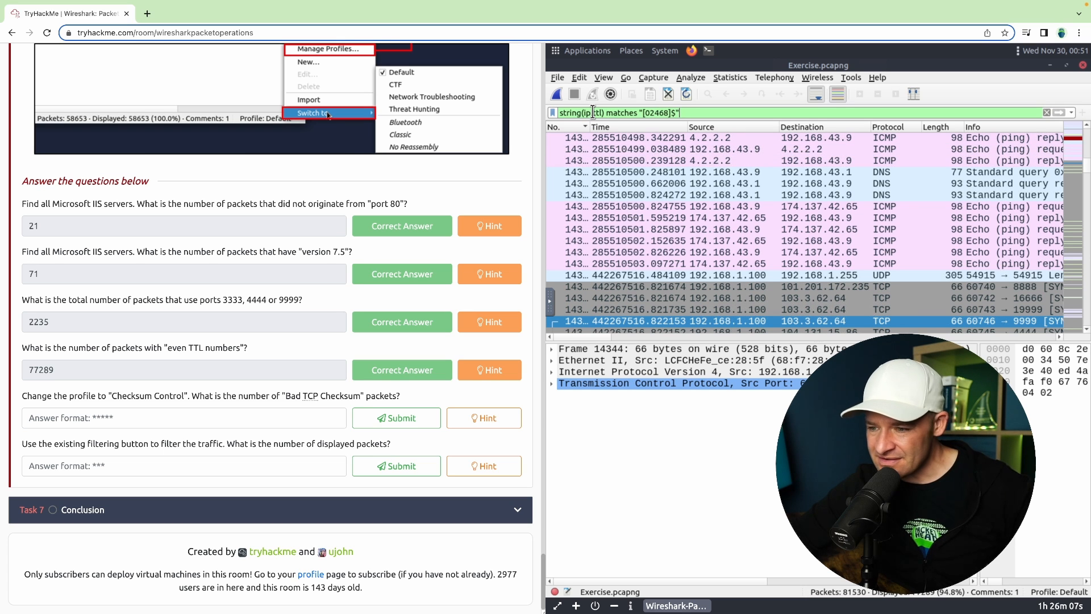
Step: Switch the Wireshark configuration profile to Checksum Control
drag(688, 113, 537, 109)
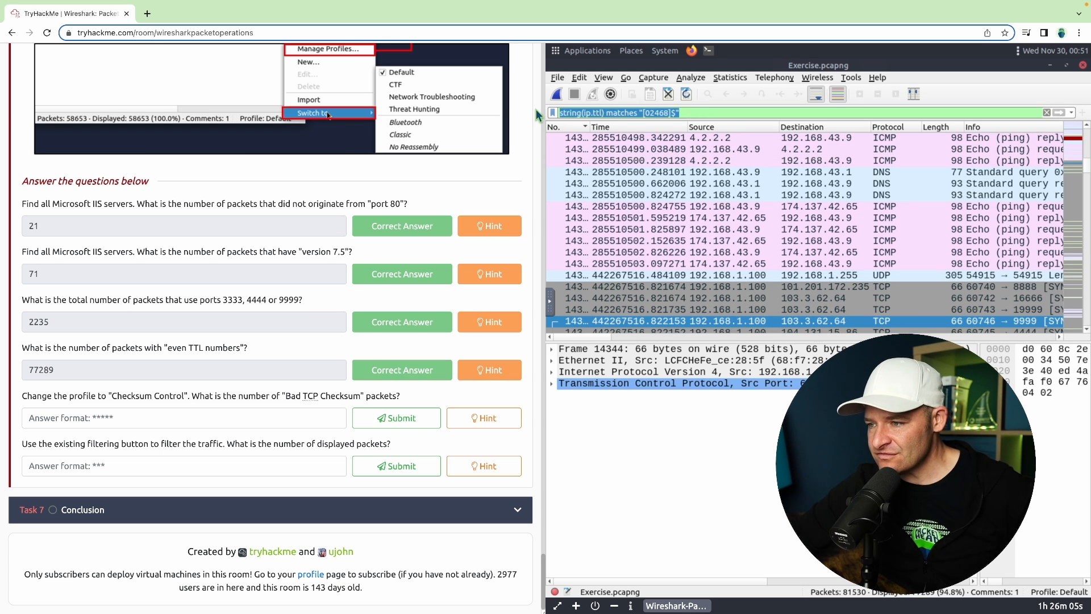
key(End)
key(BackSpace)
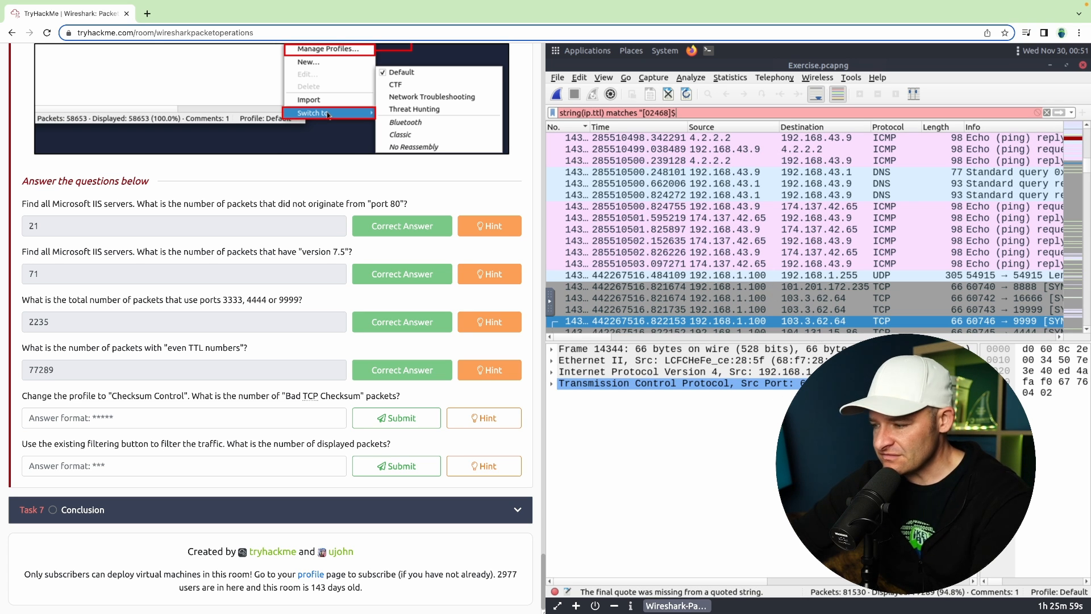
click(1069, 595)
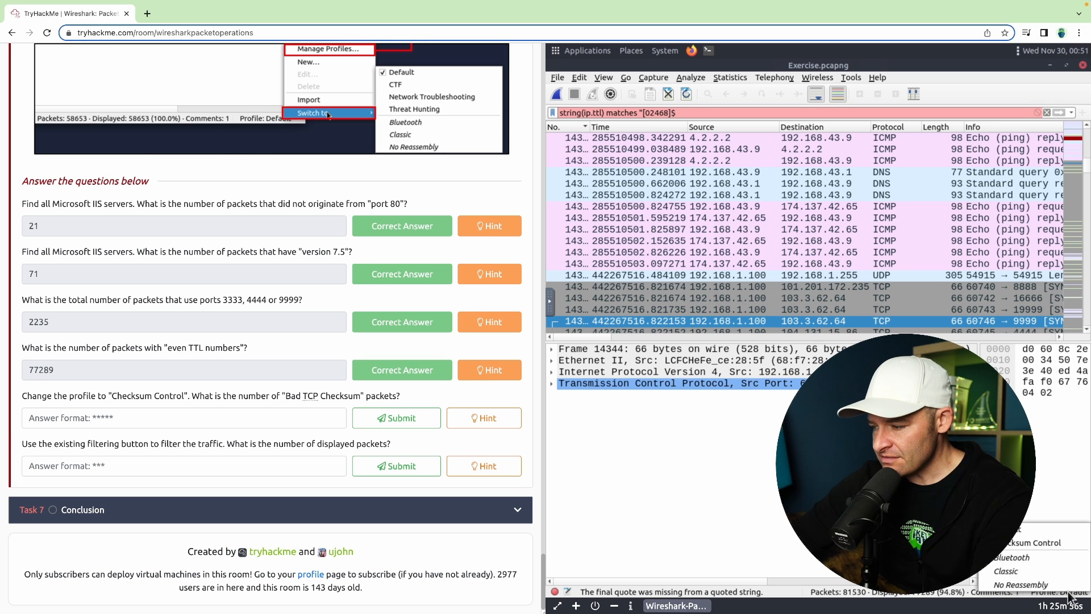
click(1044, 543)
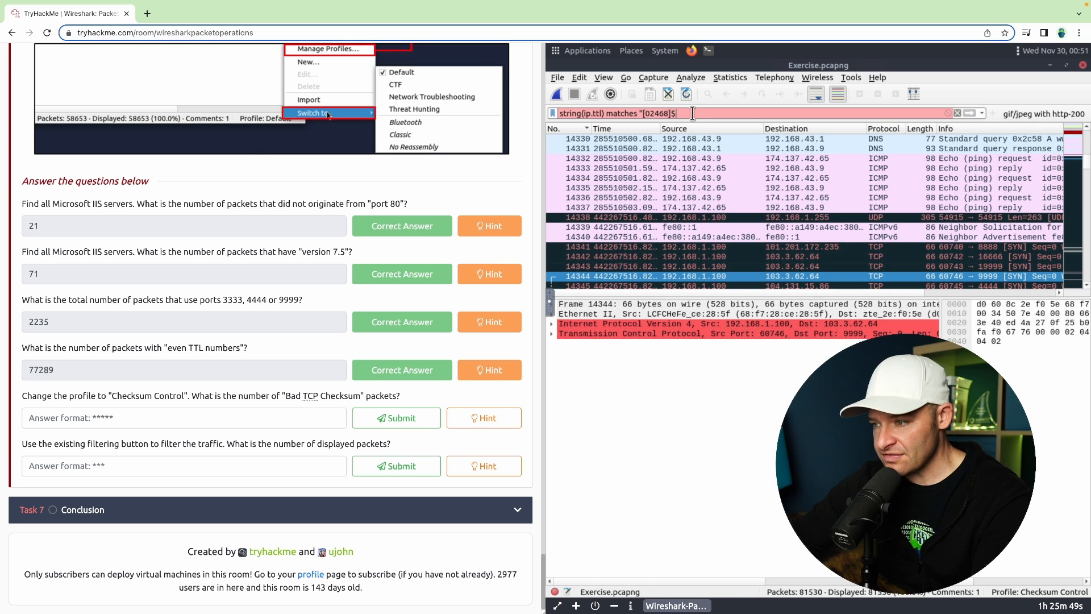
Step: Clear the leftover string(ip.ttl) display filter and apply the empty filter to the capture
key(BackSpace)
key(BackSpace)
key(BackSpace)
key(BackSpace)
key(BackSpace)
key(BackSpace)
key(BackSpace)
key(BackSpace)
key(BackSpace)
key(BackSpace)
key(BackSpace)
key(BackSpace)
key(BackSpace)
key(BackSpace)
key(BackSpace)
key(BackSpace)
key(BackSpace)
key(BackSpace)
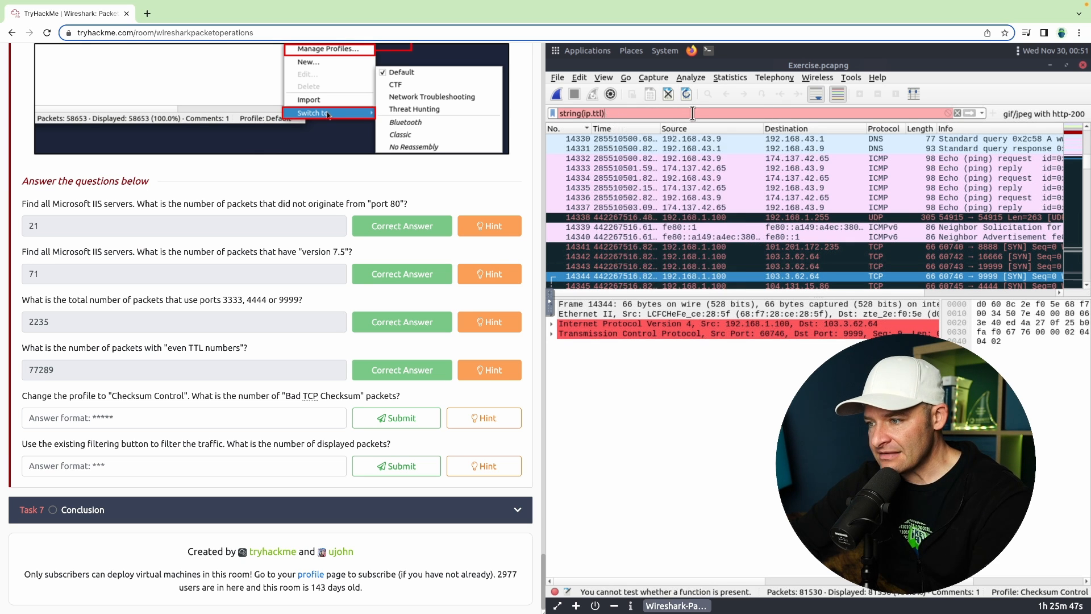
key(BackSpace)
key(BackSpace)
key(BackSpace)
key(BackSpace)
key(BackSpace)
key(BackSpace)
key(BackSpace)
key(BackSpace)
key(BackSpace)
key(BackSpace)
key(BackSpace)
key(BackSpace)
key(BackSpace)
key(BackSpace)
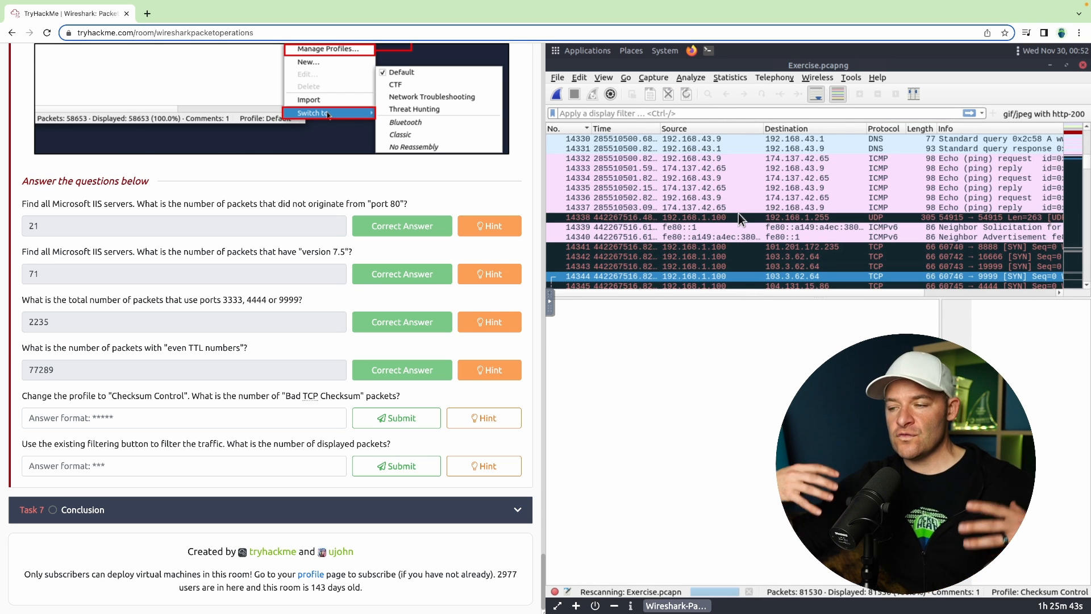
key(Return)
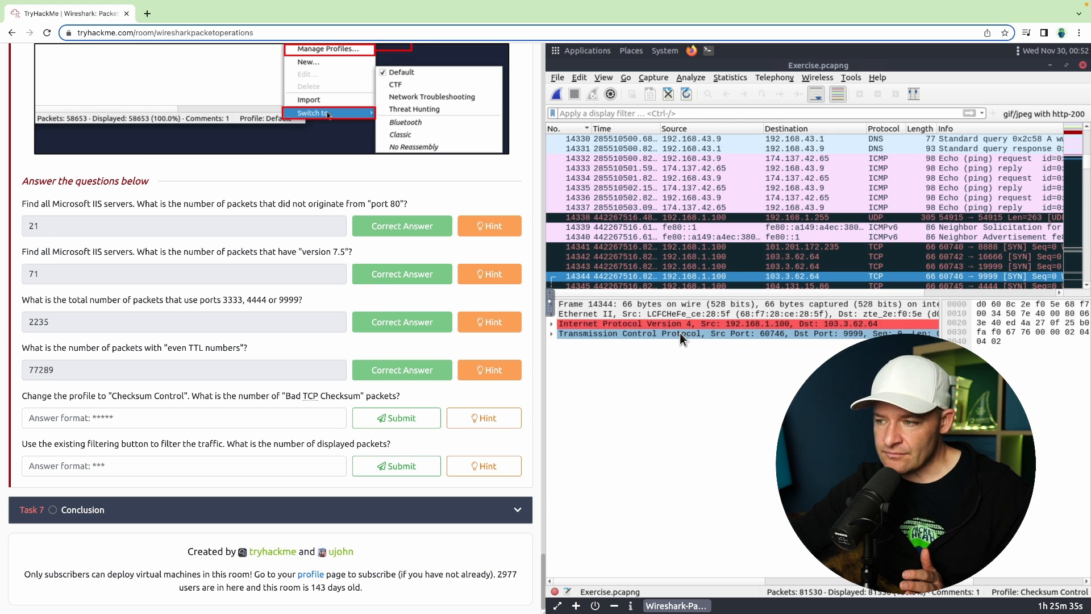
Step: Find a packet marked TCP CHECKSUM INCORRECT and select the SYN packet from port 60881 to 9999 for the Bad TCP Checksum question
scroll(728, 257, down, 20)
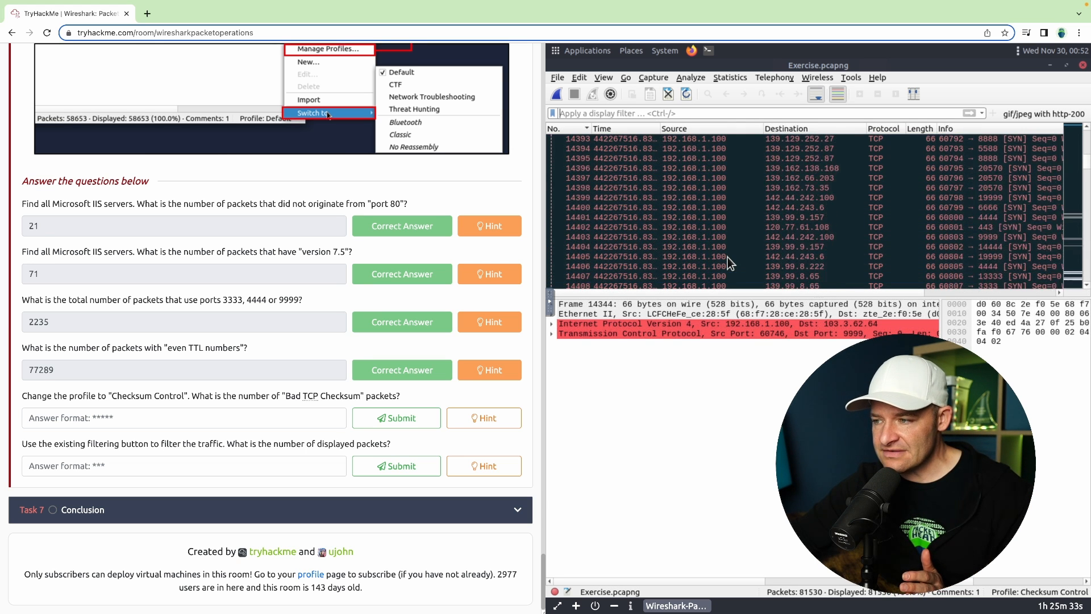
scroll(727, 257, down, 20)
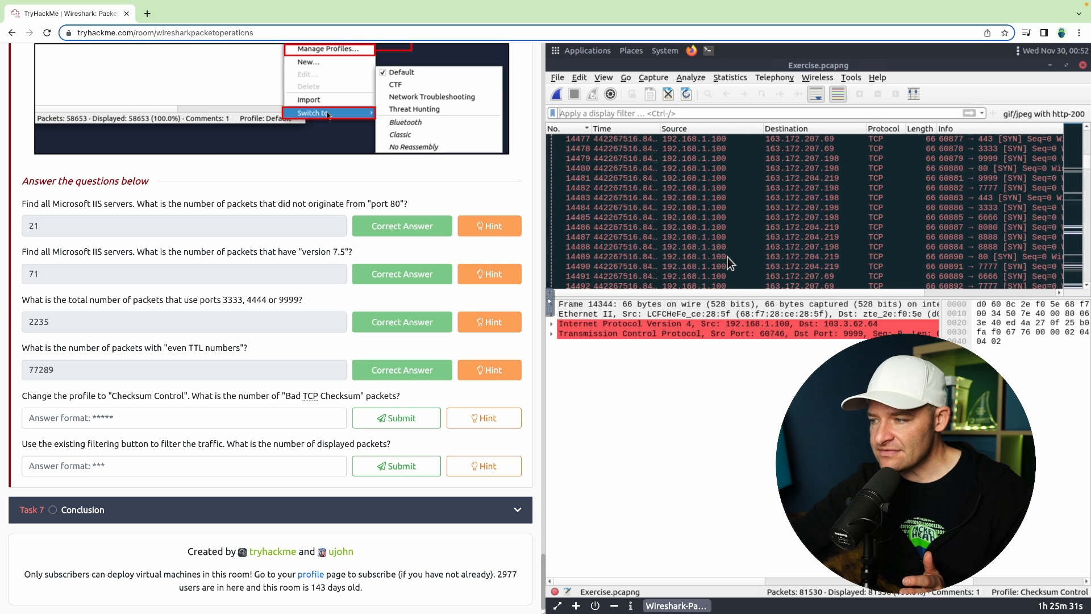
scroll(728, 256, right, 5)
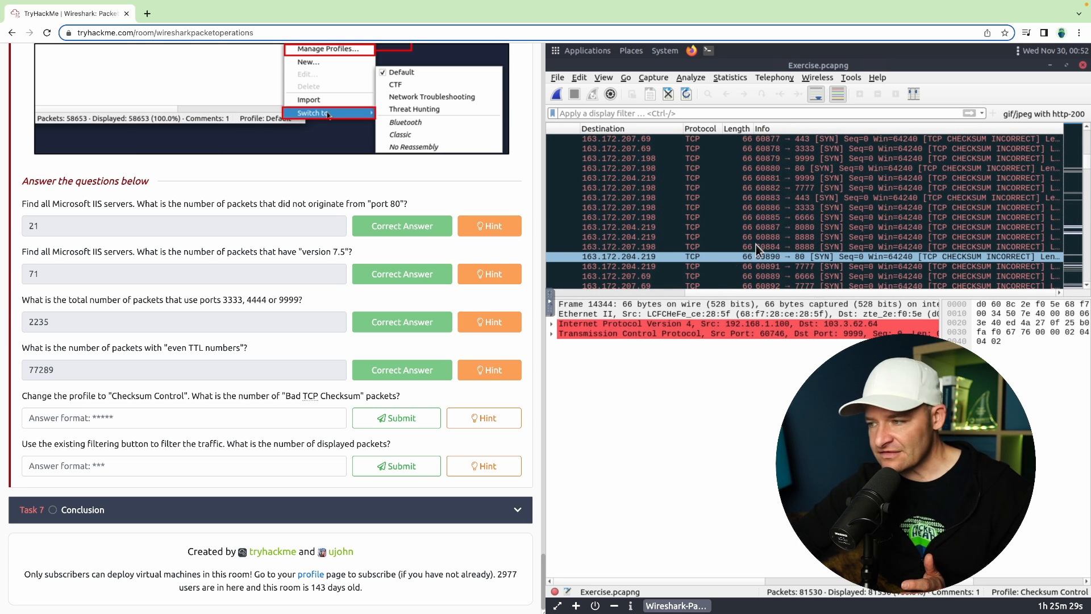
click(833, 180)
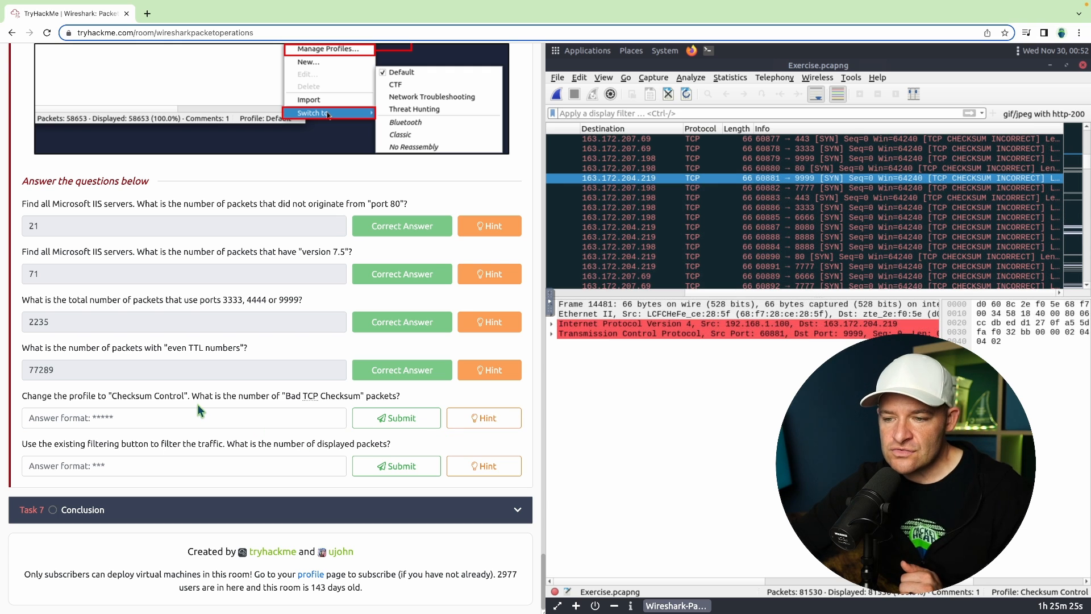
drag(285, 397, 361, 397)
click(734, 424)
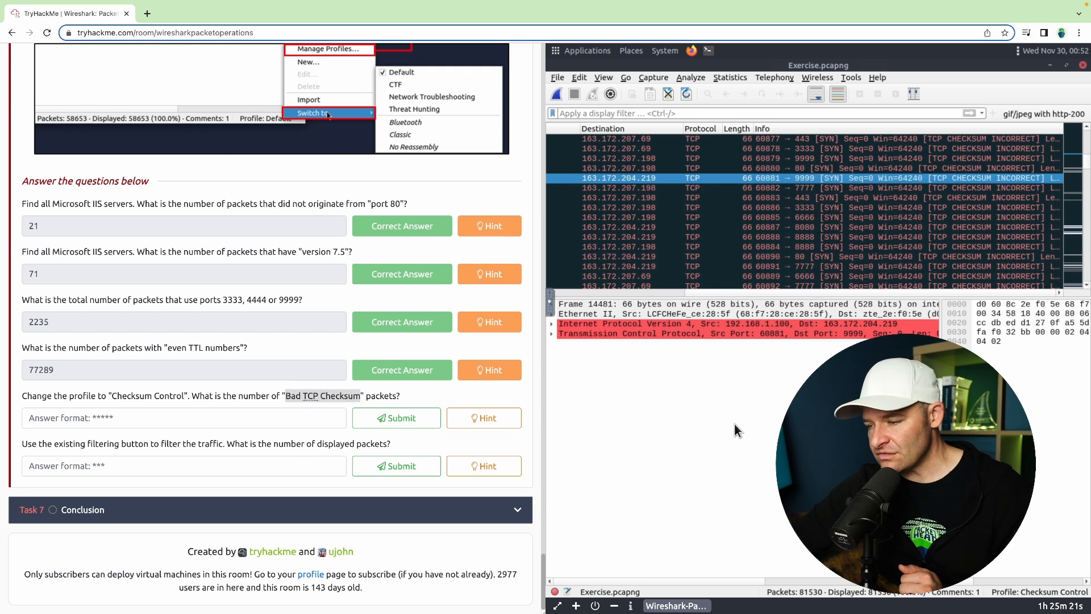
Step: Expand the selected packet's TCP details and checksum Expert Info, and check the filter field name of the Bad checksum entry
click(550, 334)
click(551, 334)
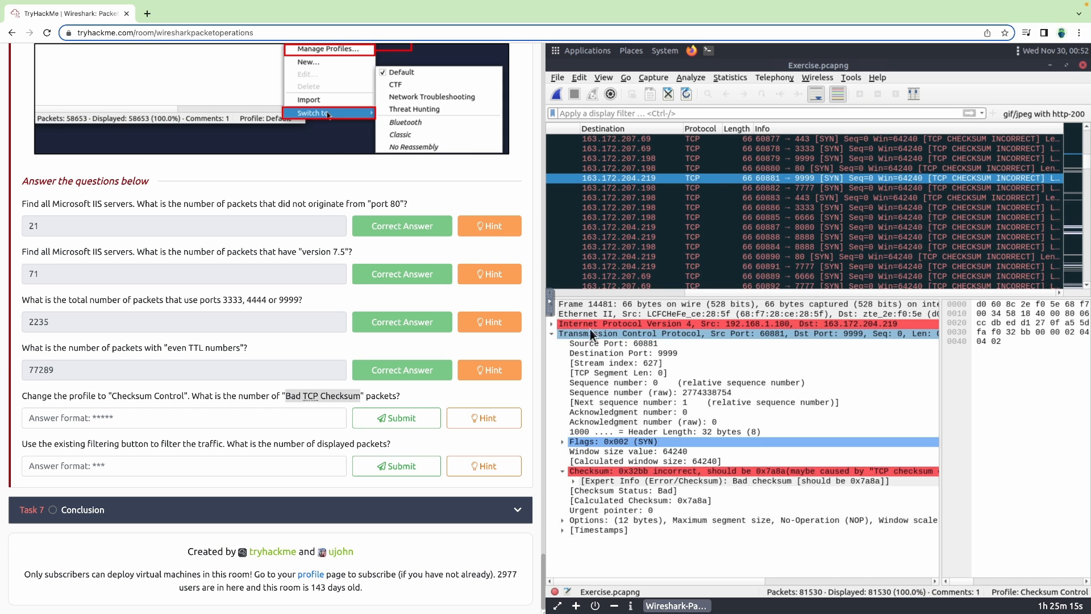
click(632, 472)
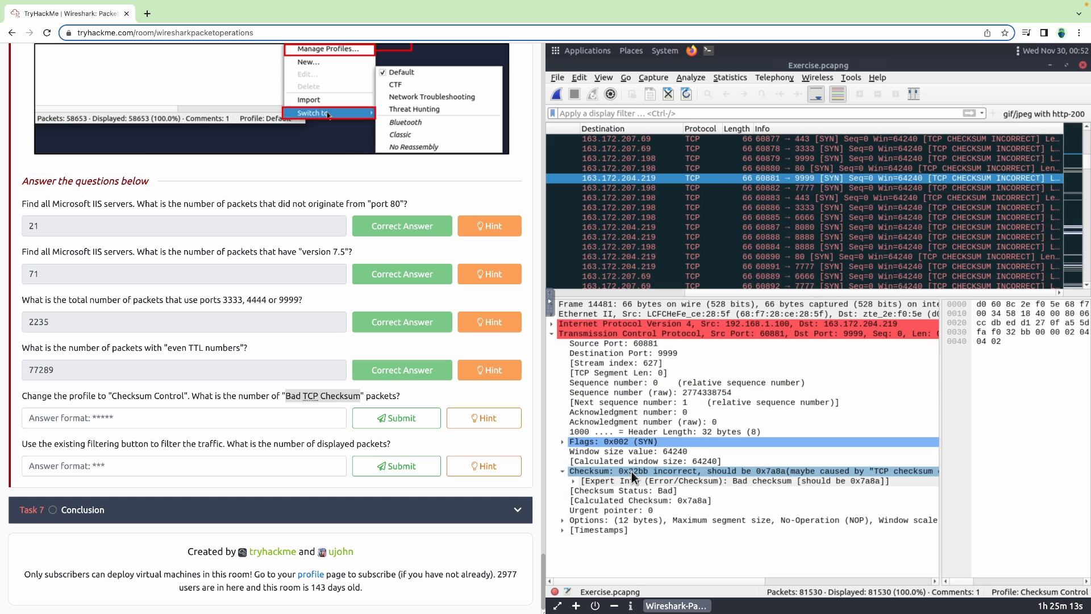
click(582, 482)
click(582, 491)
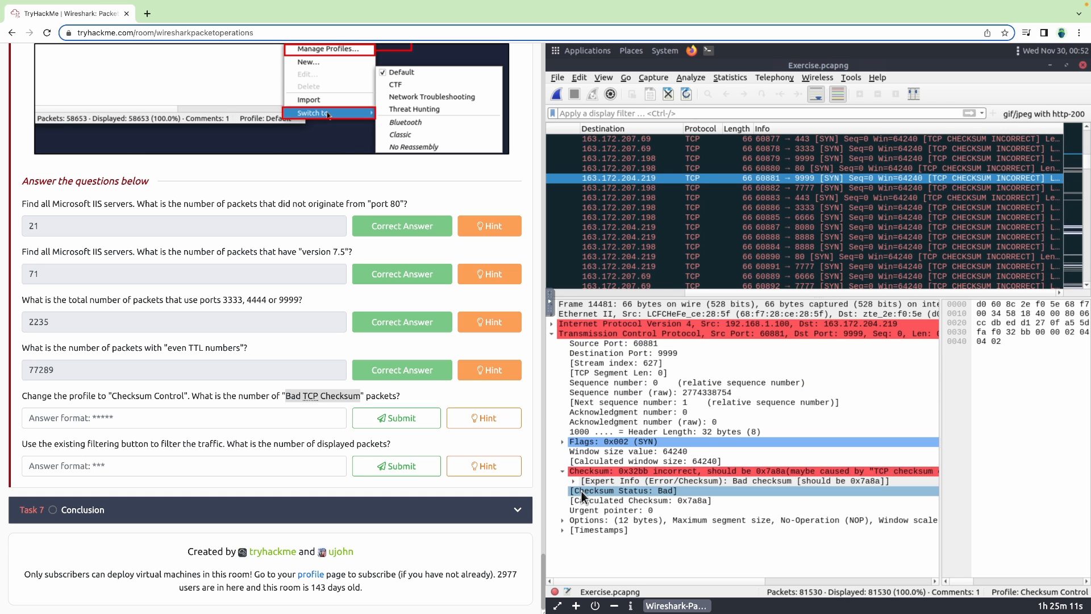
click(573, 482)
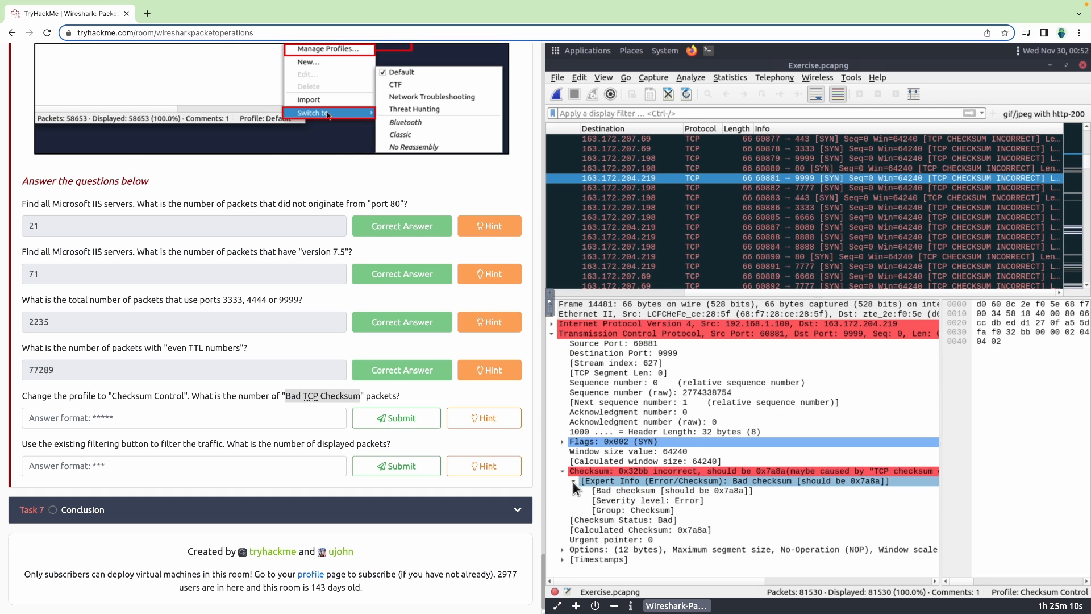
click(616, 490)
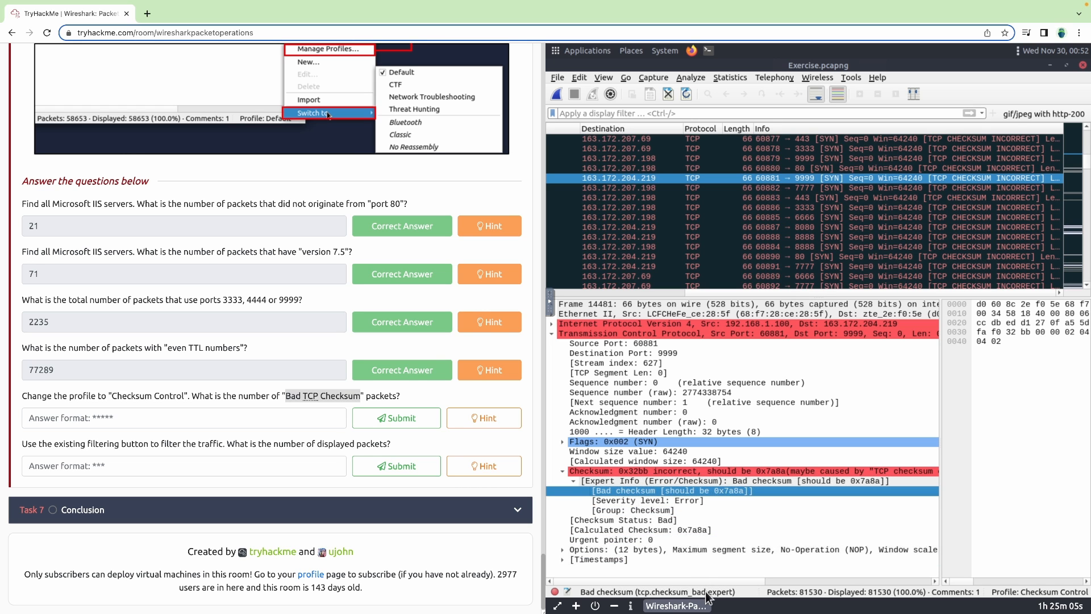
click(715, 484)
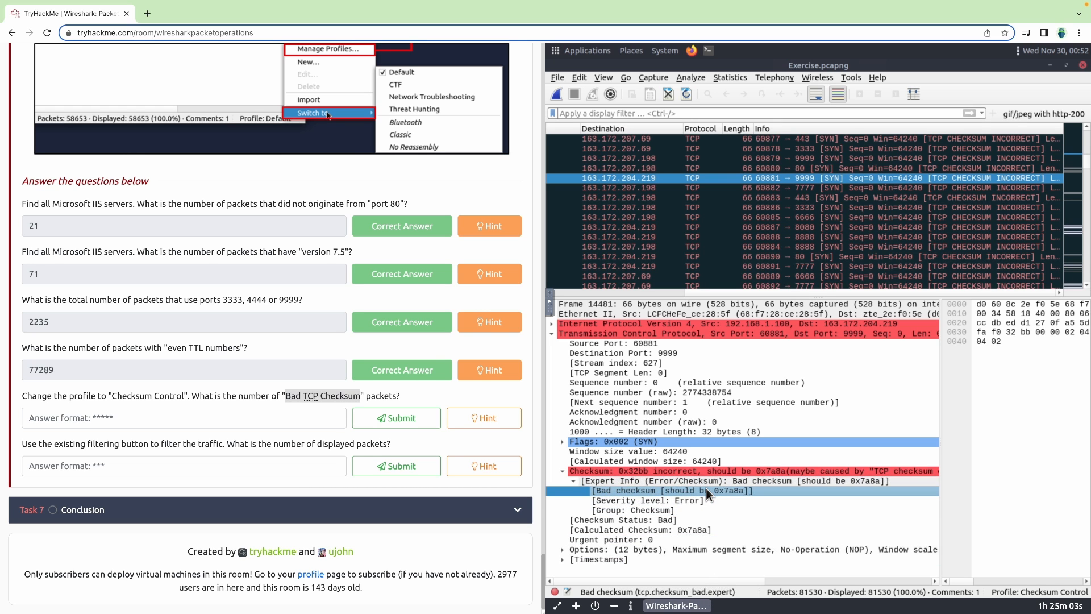
Step: Filter the capture by the Bad checksum field tcp.checksum_bad.expert and submit 34185 as the number of Bad TCP Checksum packets
drag(710, 491, 661, 113)
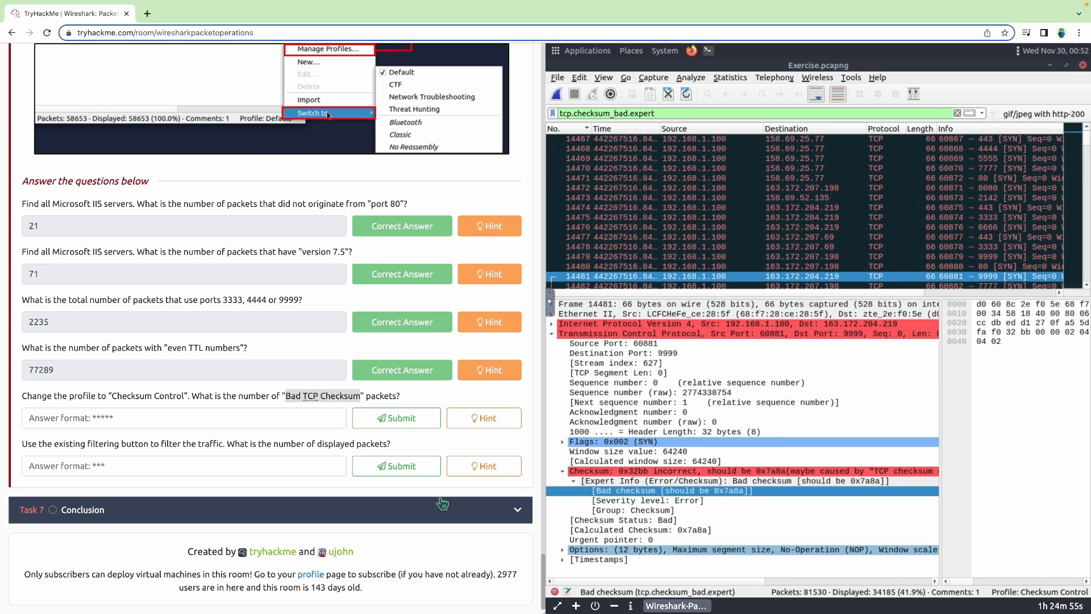
click(248, 417)
text(3)
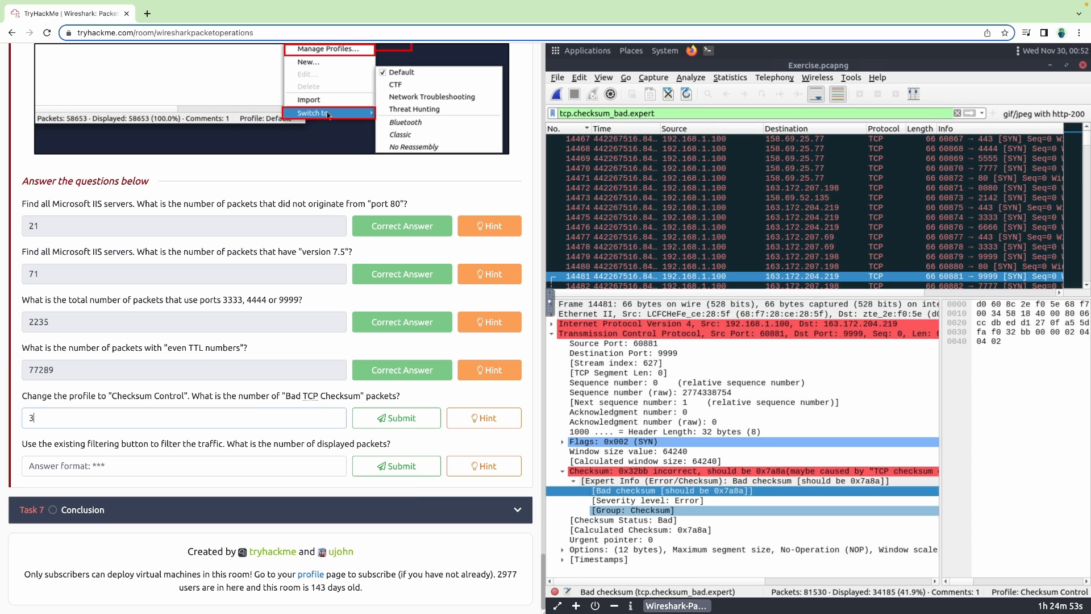
text(4185)
click(388, 421)
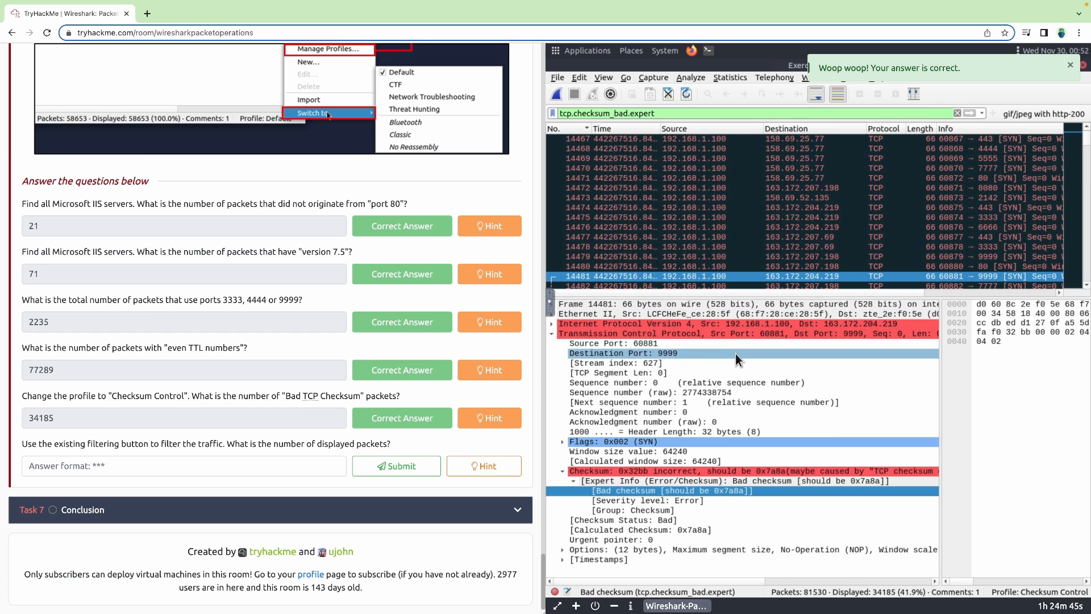
Step: Check the protocol preferences of the selected packet's Transmission Control Protocol layer for the TCP checksum validation option
right_click(647, 335)
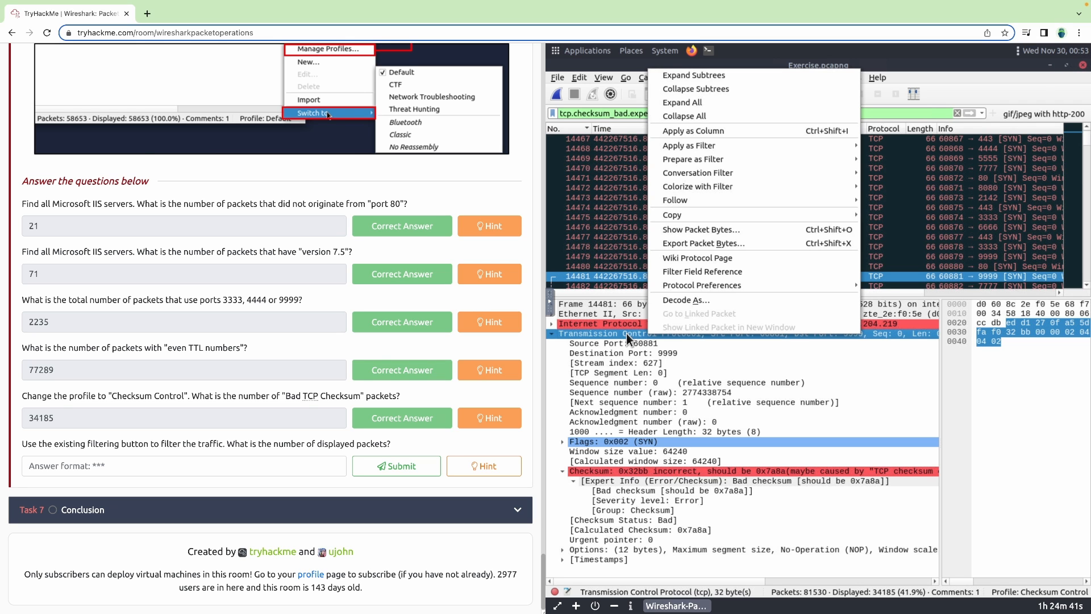
mouse_move(751, 289)
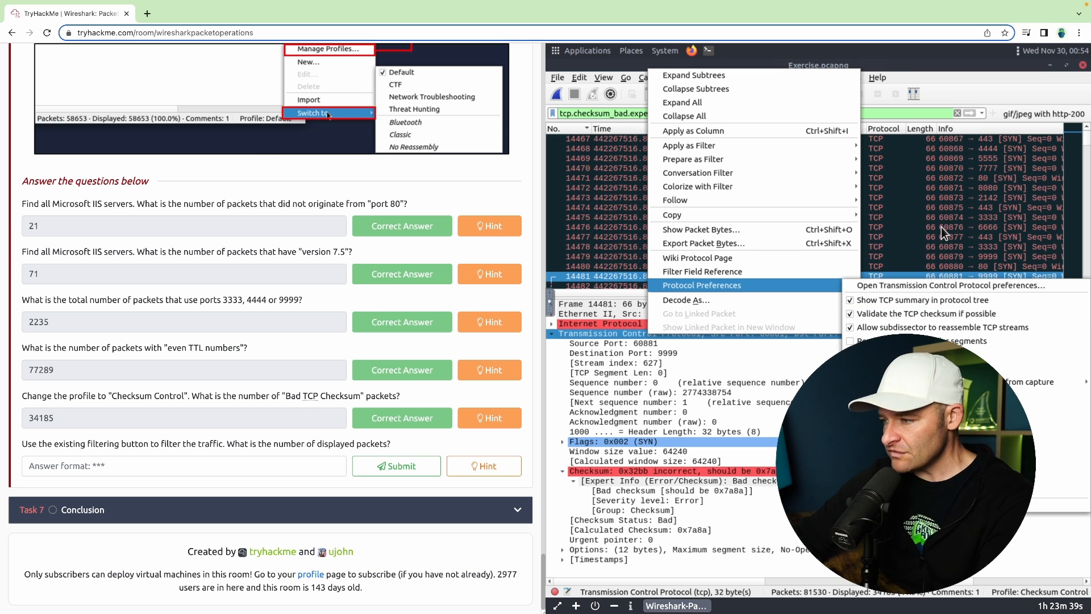
key(Escape)
key(Escape)
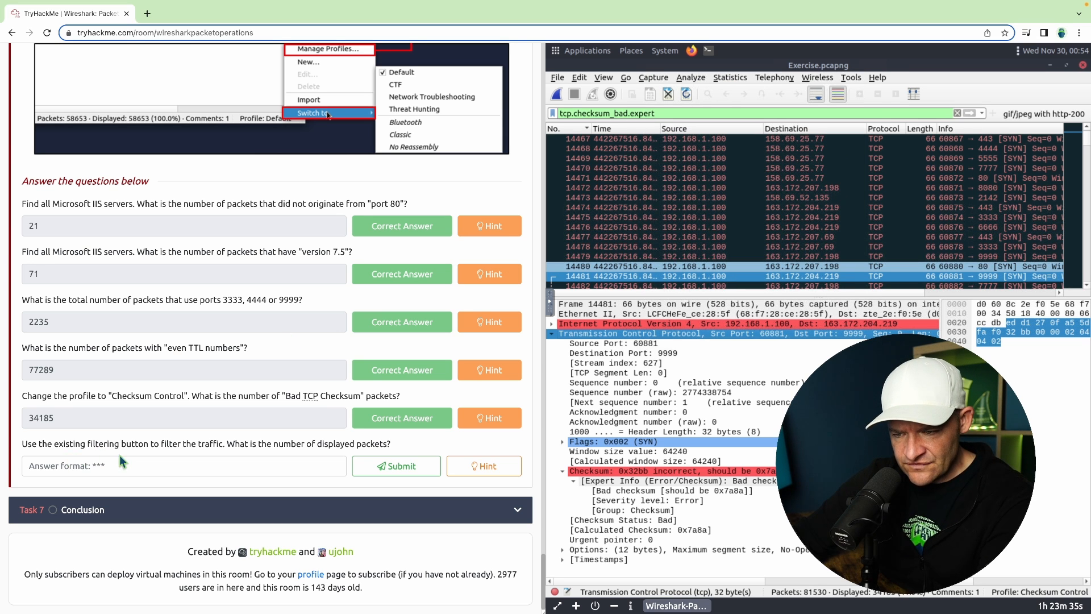
Step: Apply the existing "gif/jpeg with http-200" filter to the capture and submit 261 as the number of displayed packets
drag(129, 443, 310, 445)
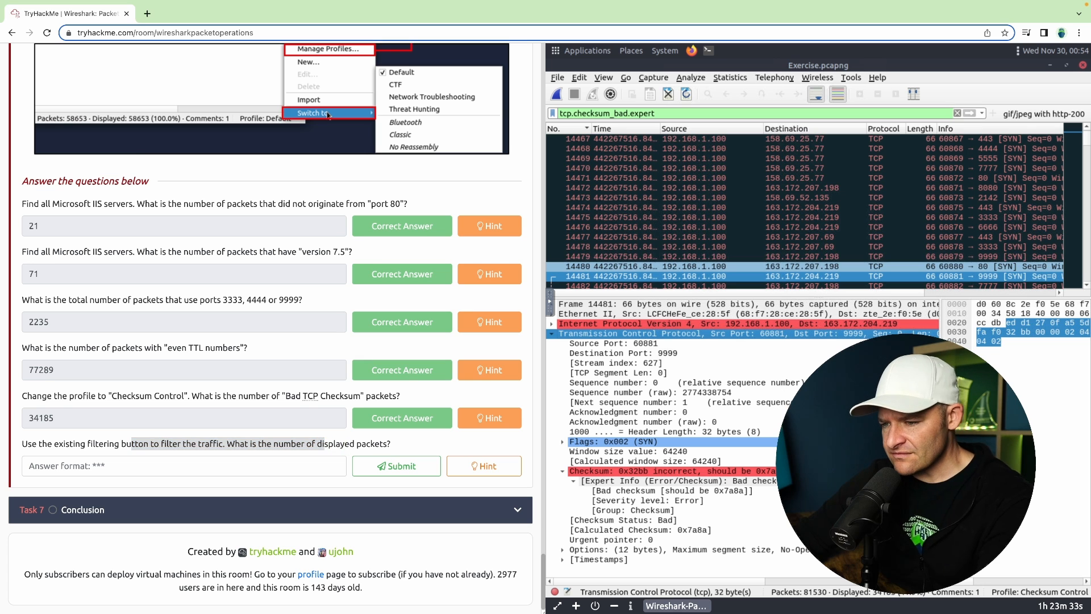
click(1044, 113)
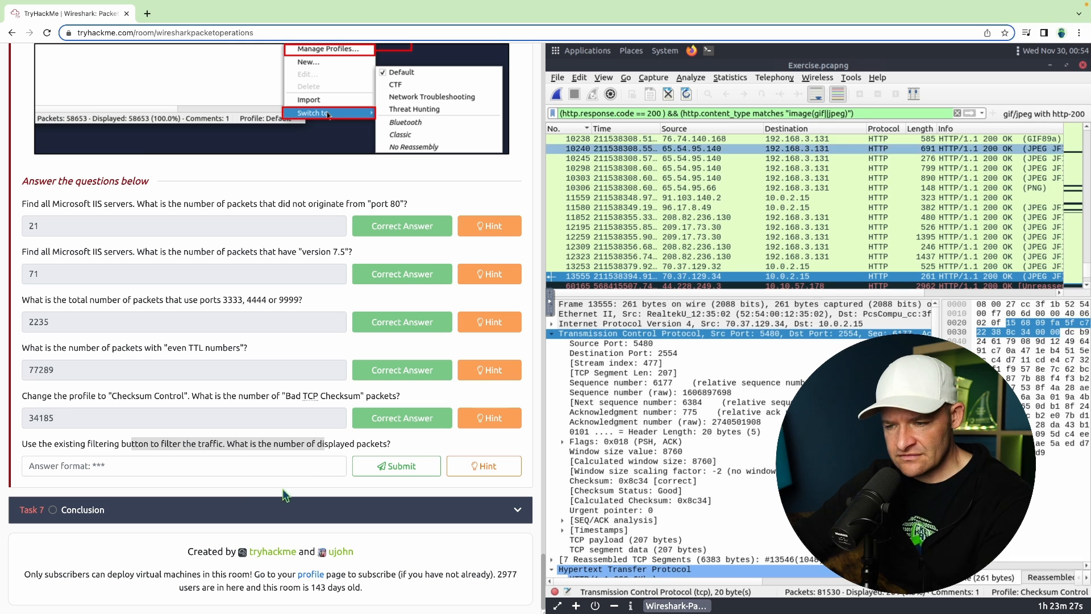
click(247, 464)
text(261)
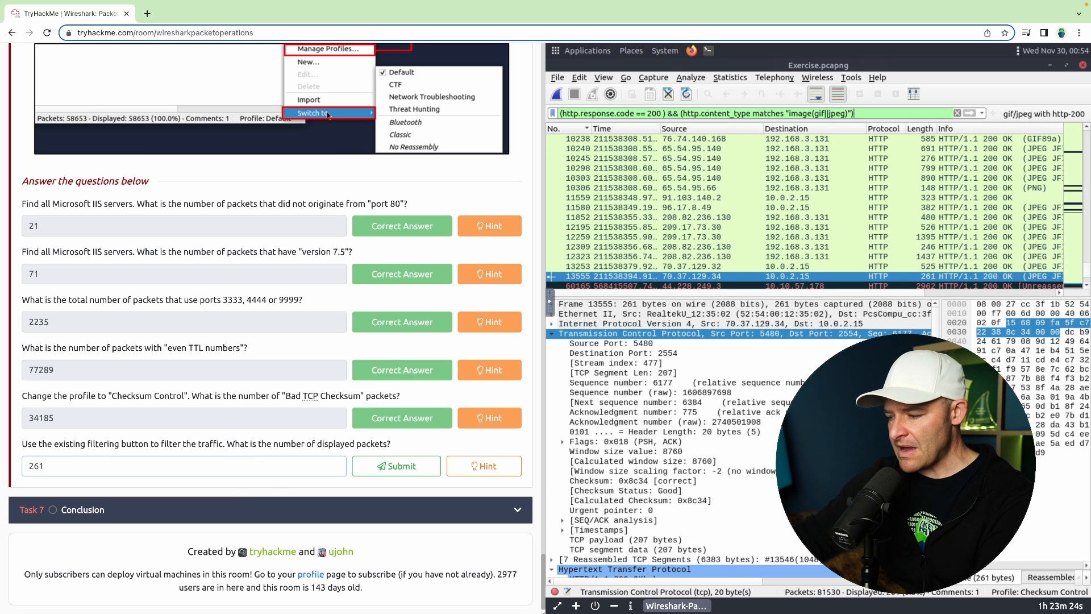
key(Return)
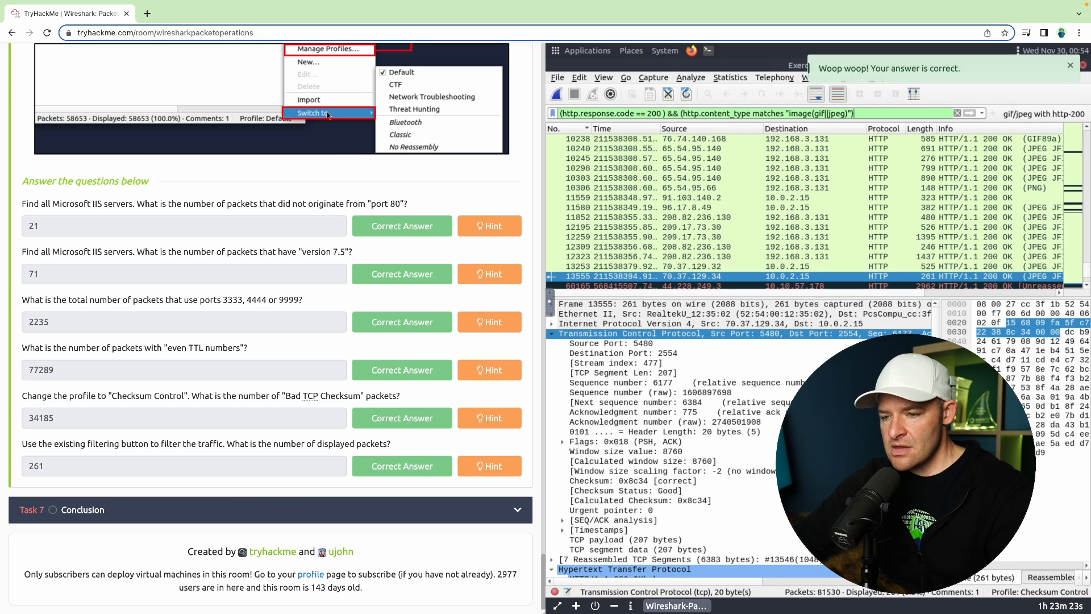
Step: Expand Task 7 Conclusion and mark its no-answer question as completed to finish the room
click(359, 515)
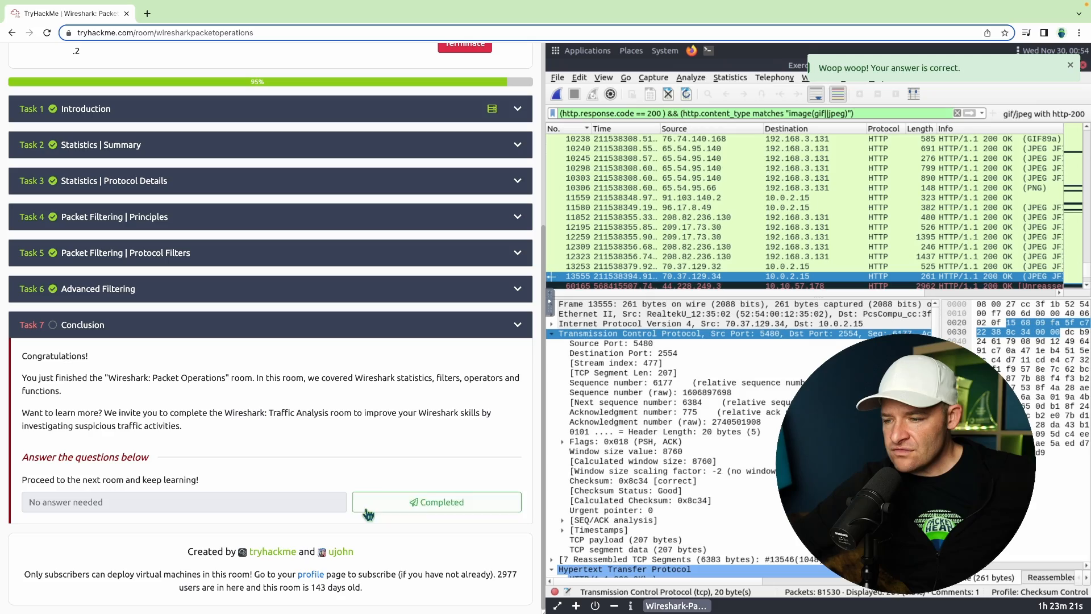
click(390, 500)
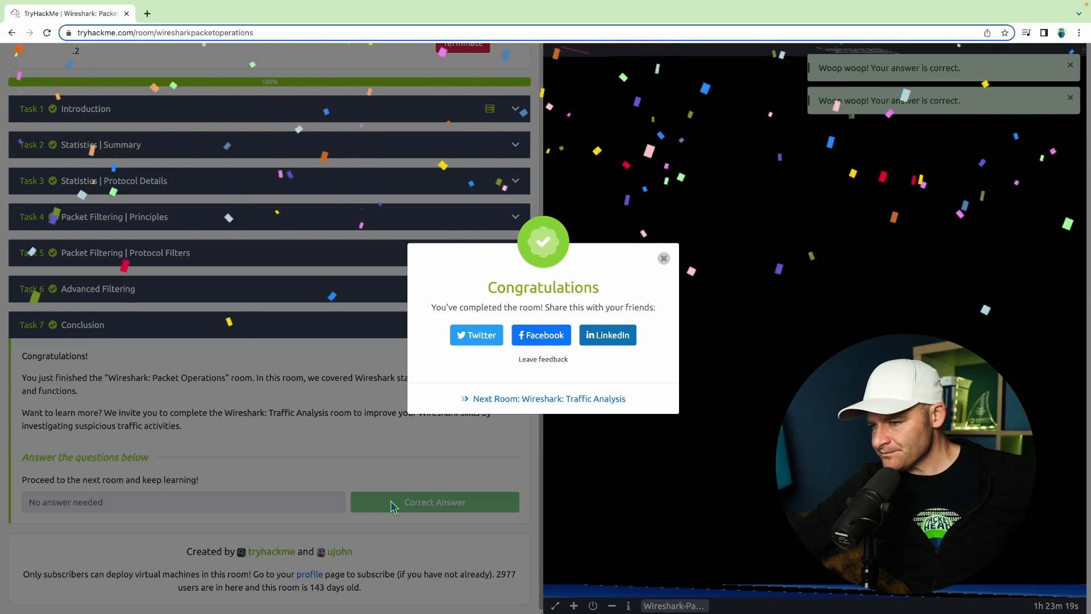